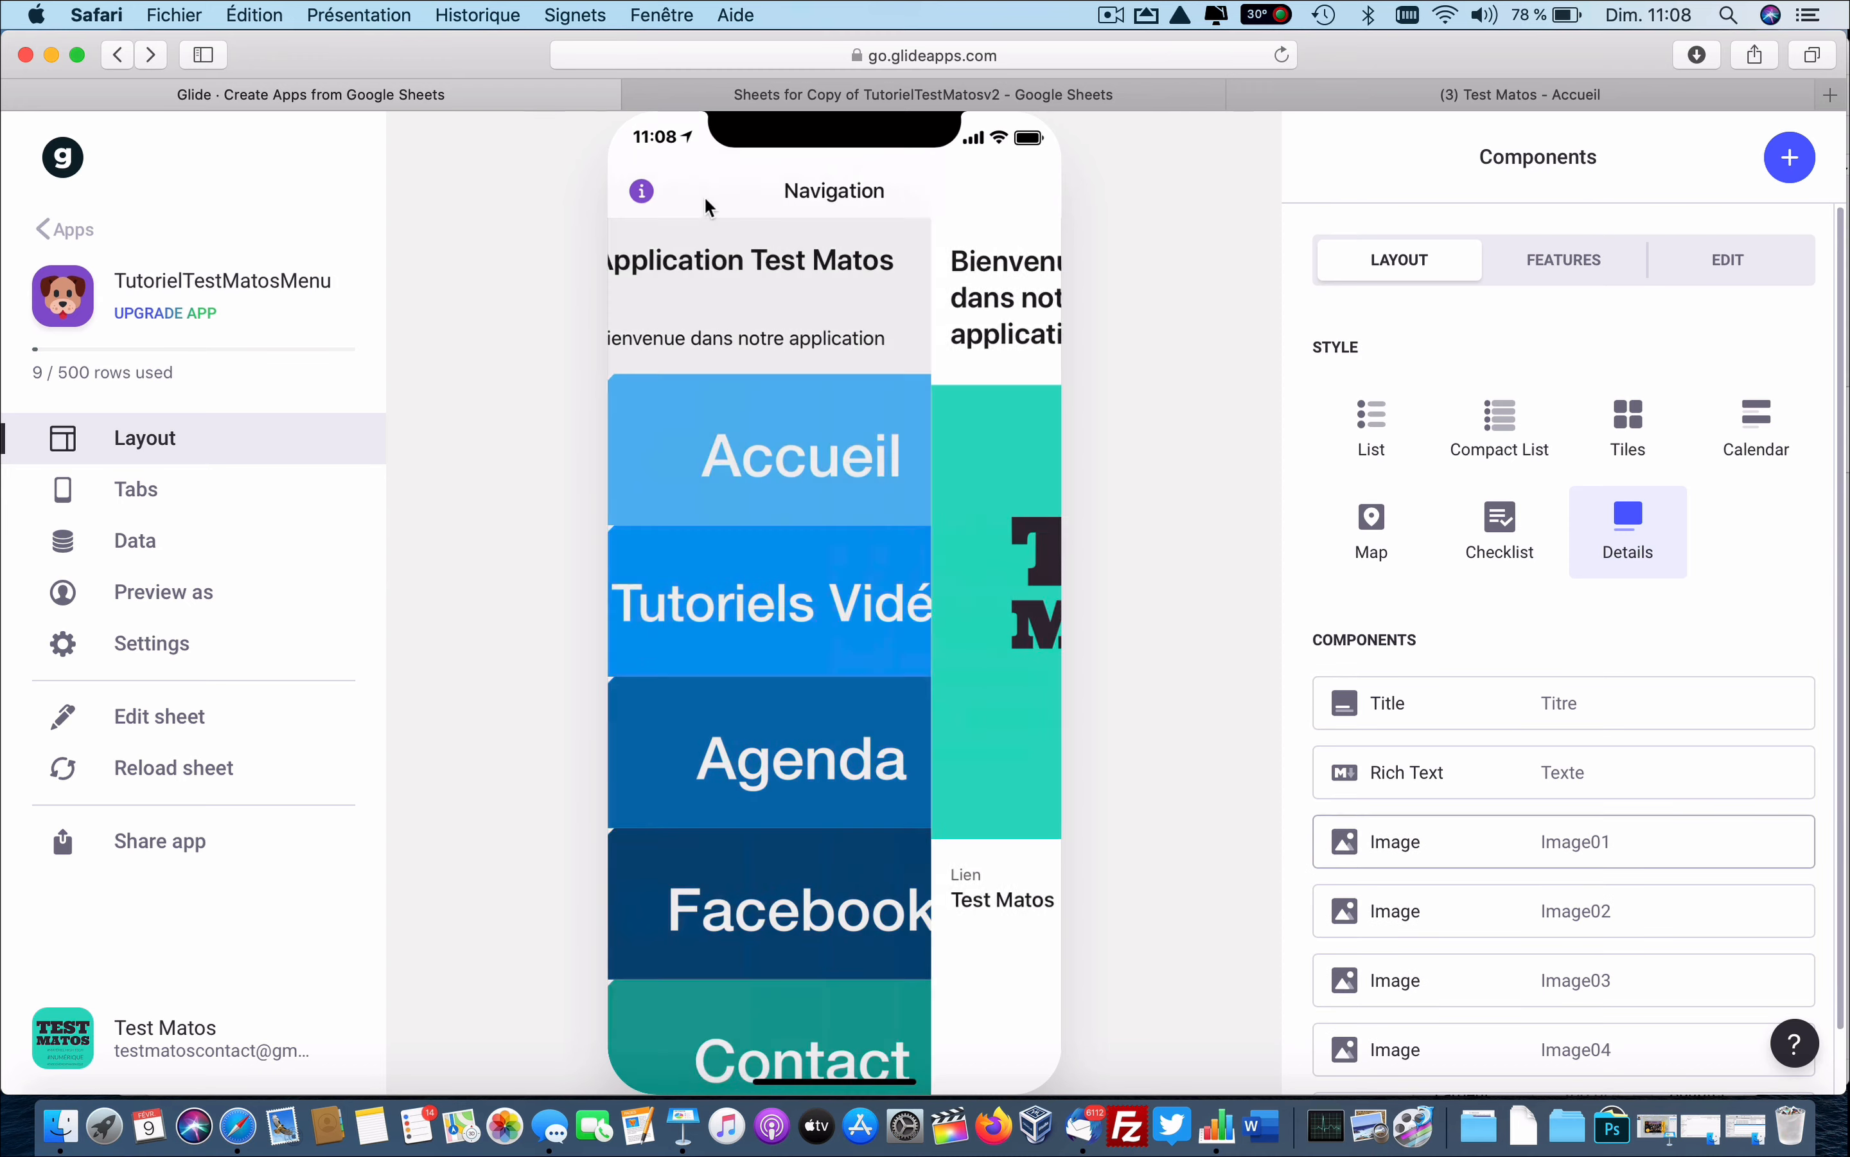
Test the Tutoriels Vidéos, Agenda and Facebook buttons in the preview, returning to Navigation after each.
click(827, 607)
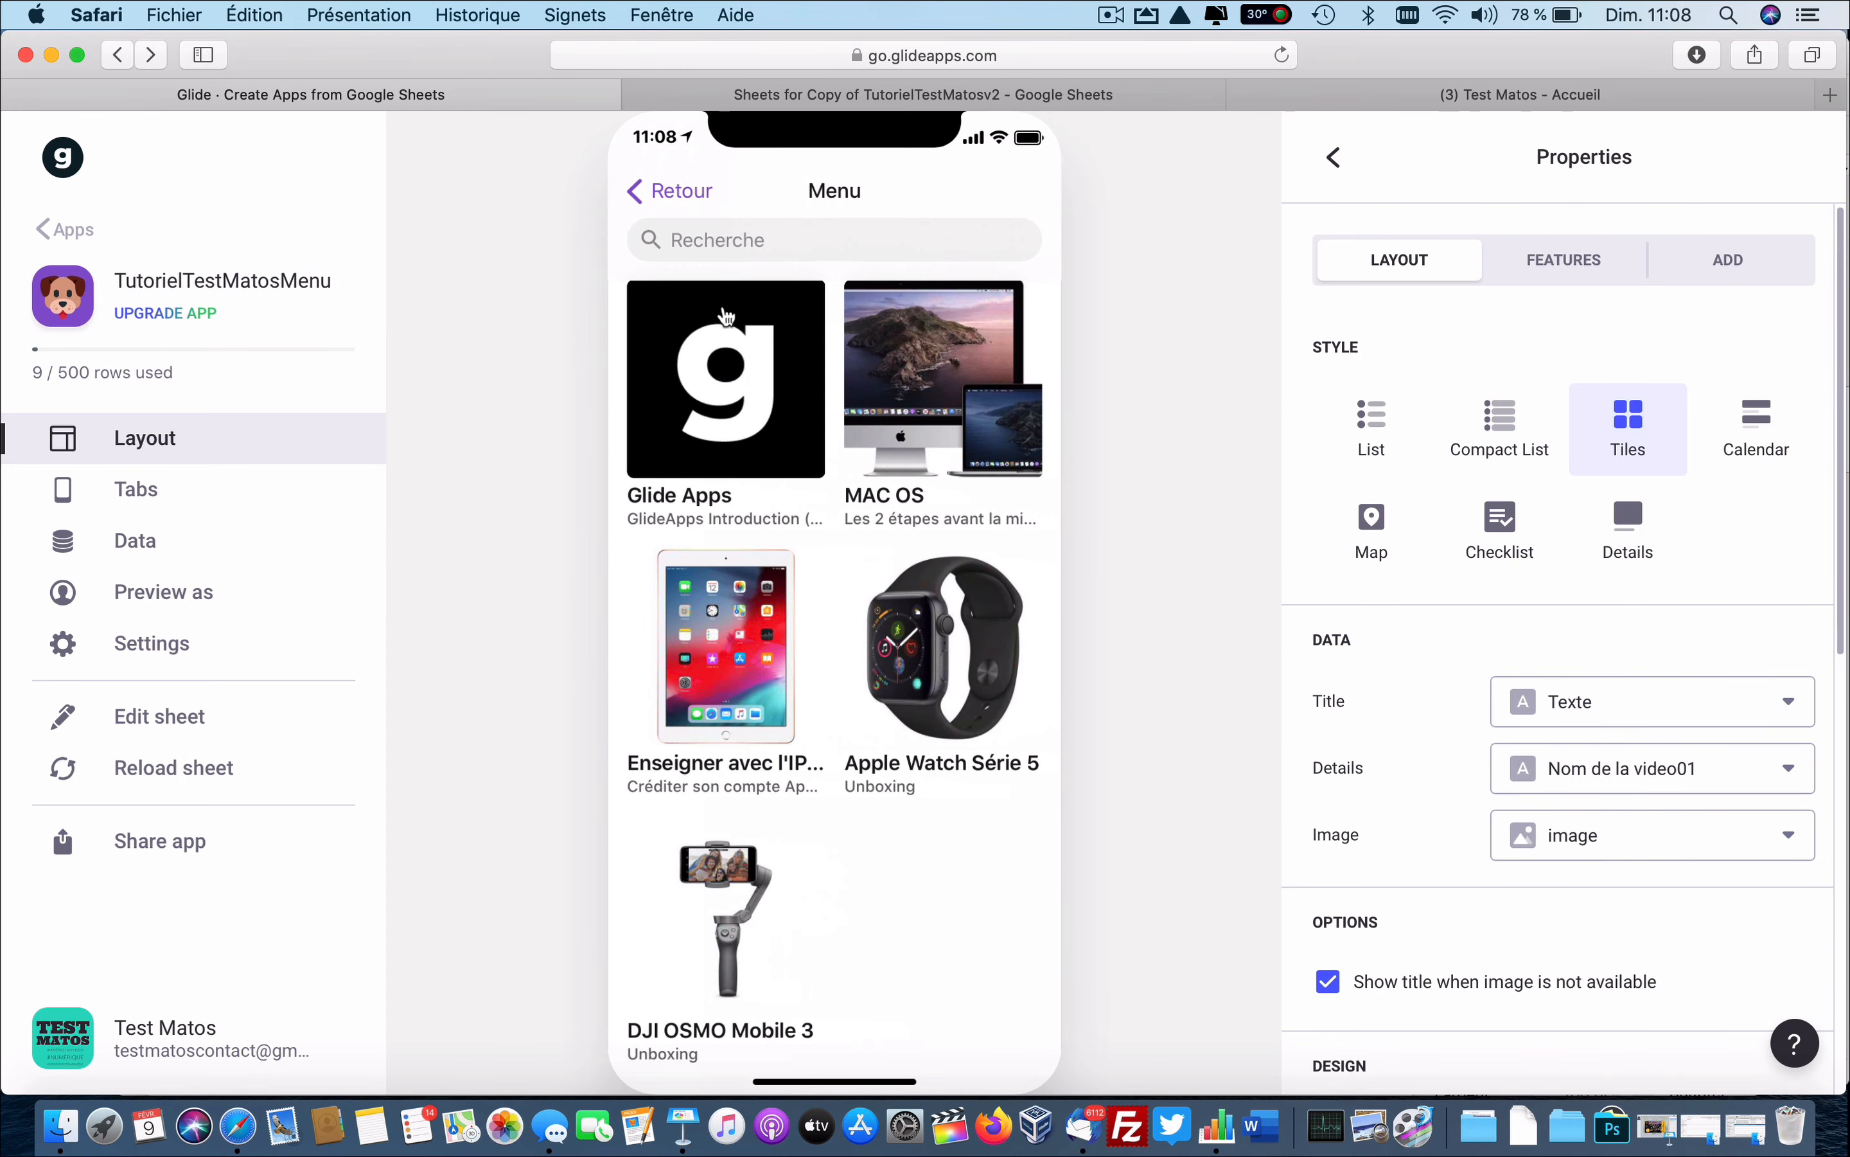
click(664, 187)
click(824, 746)
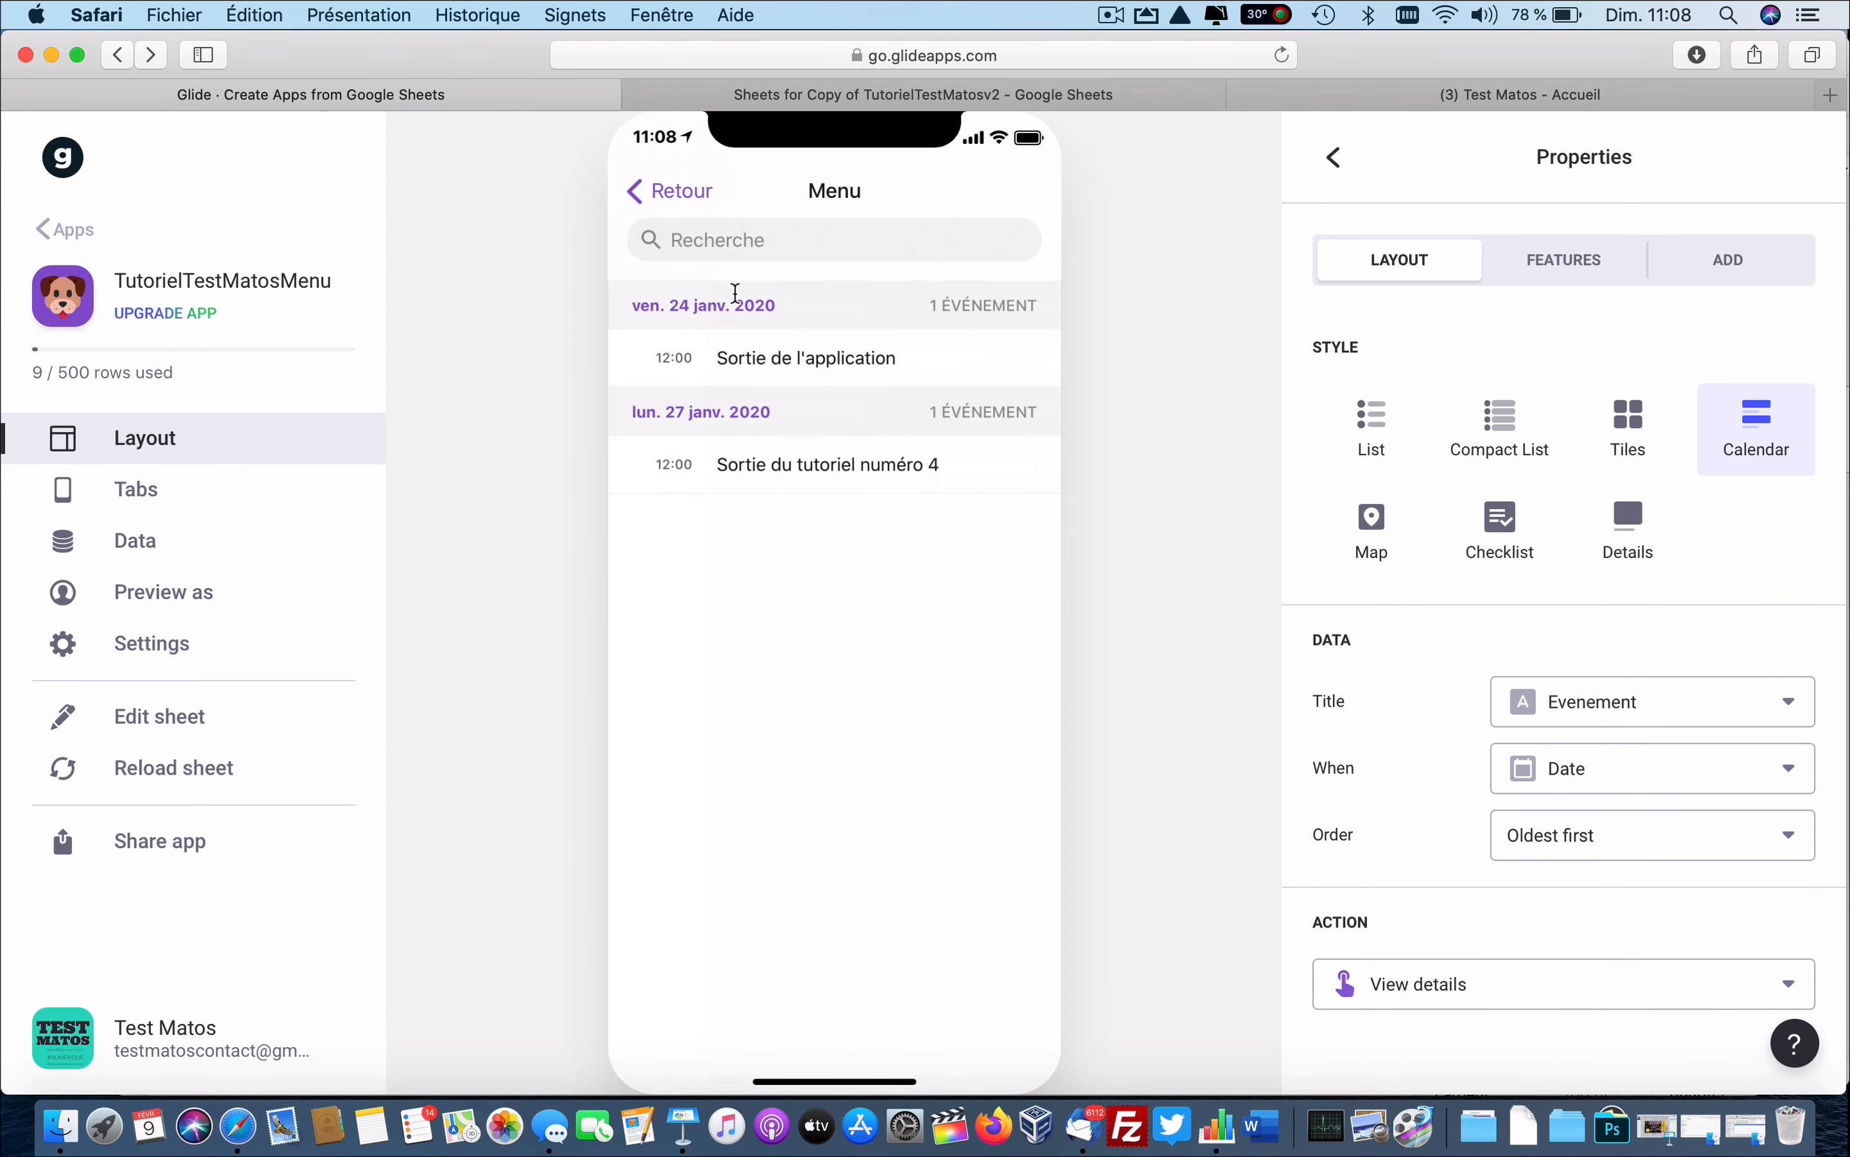
click(665, 192)
click(807, 922)
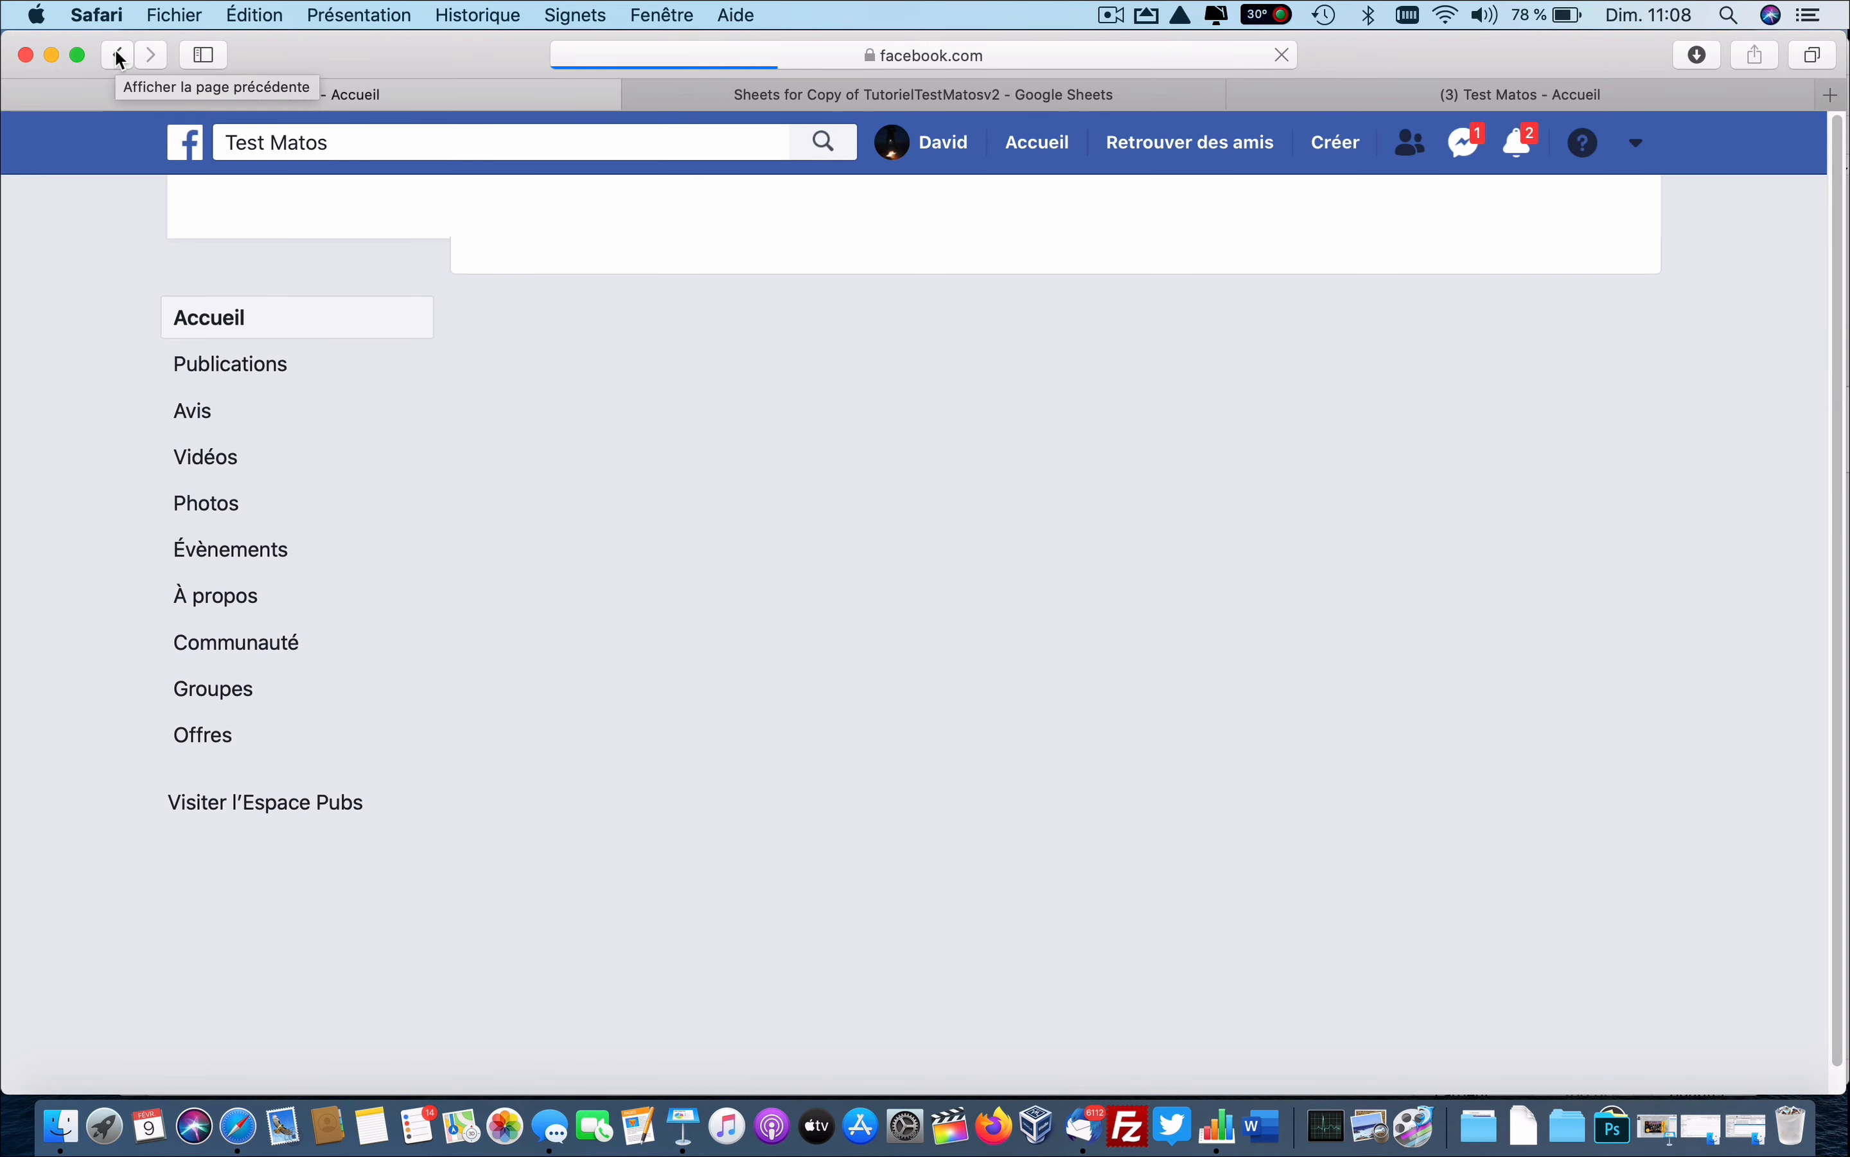
click(118, 55)
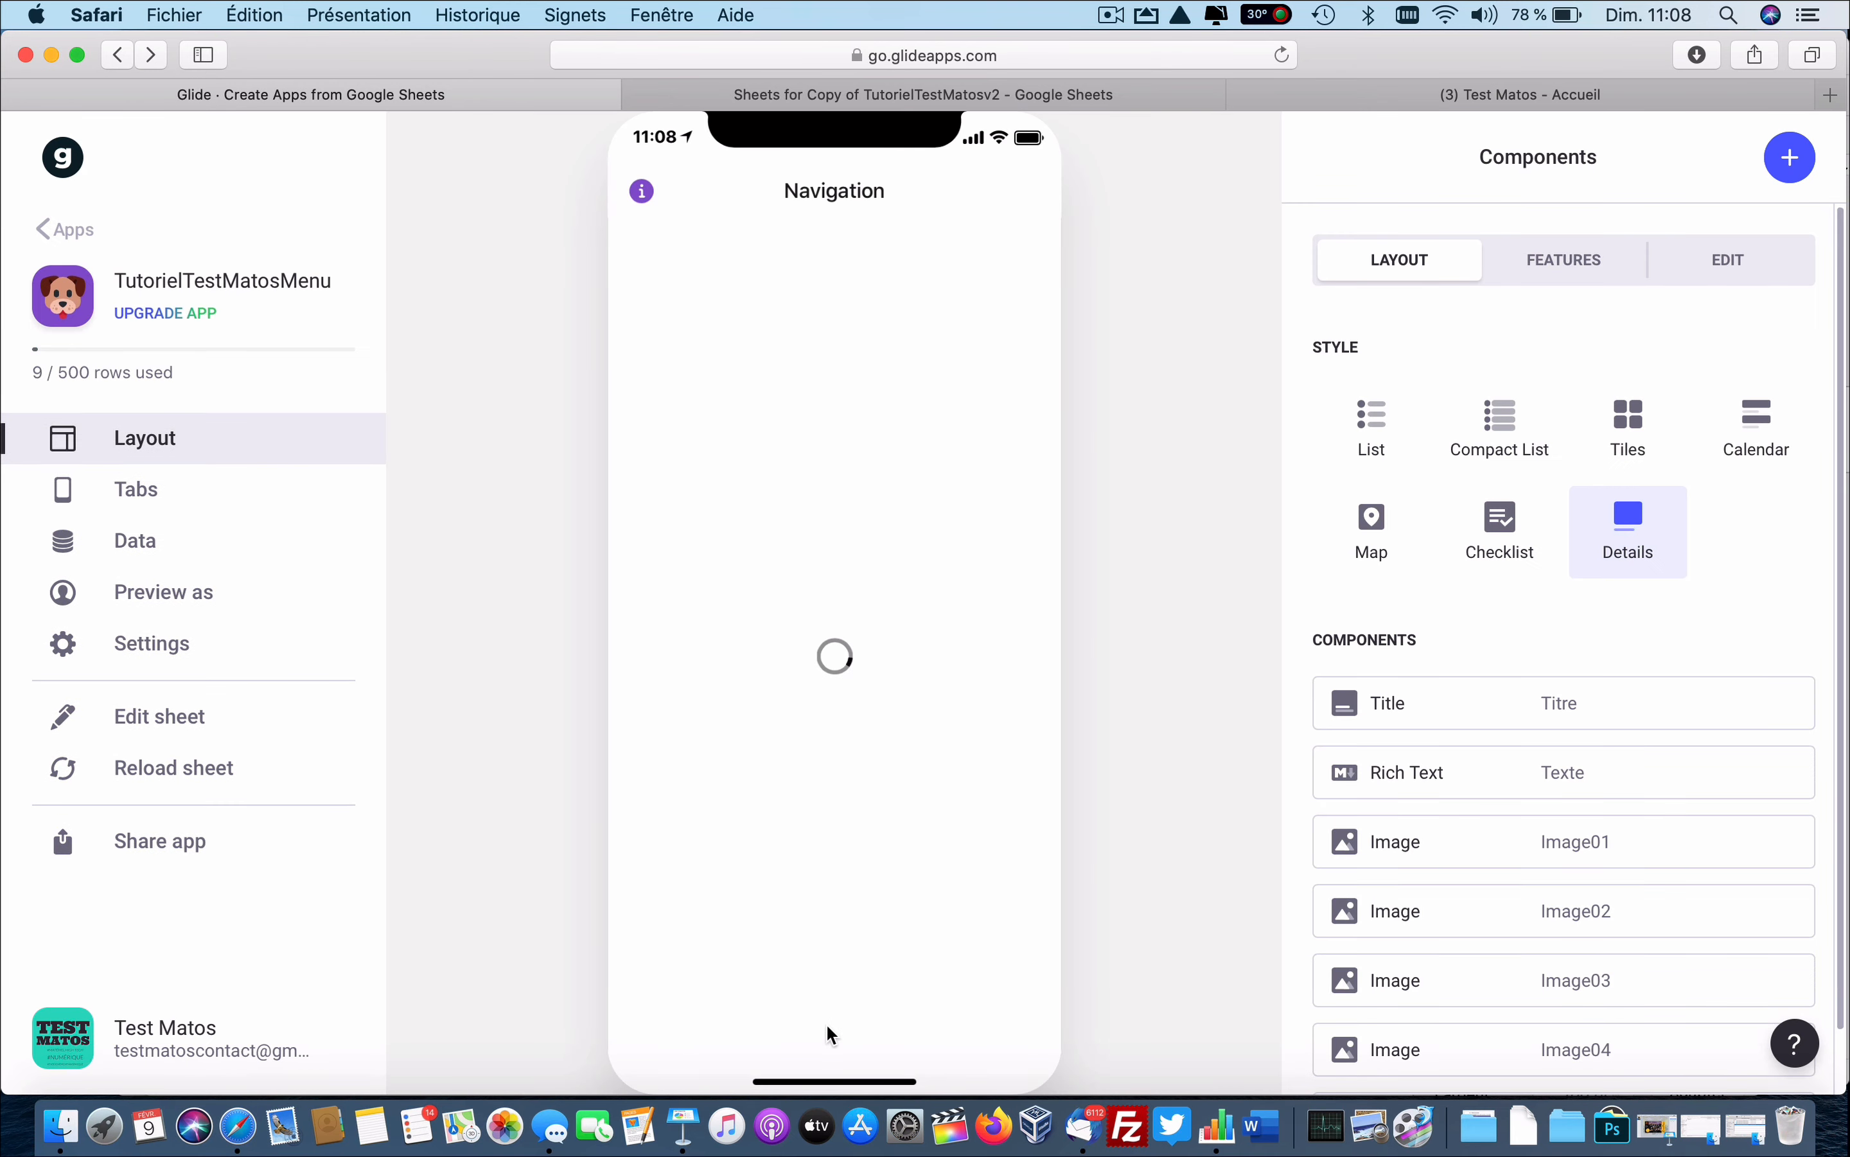
scroll(829, 876, down, 2)
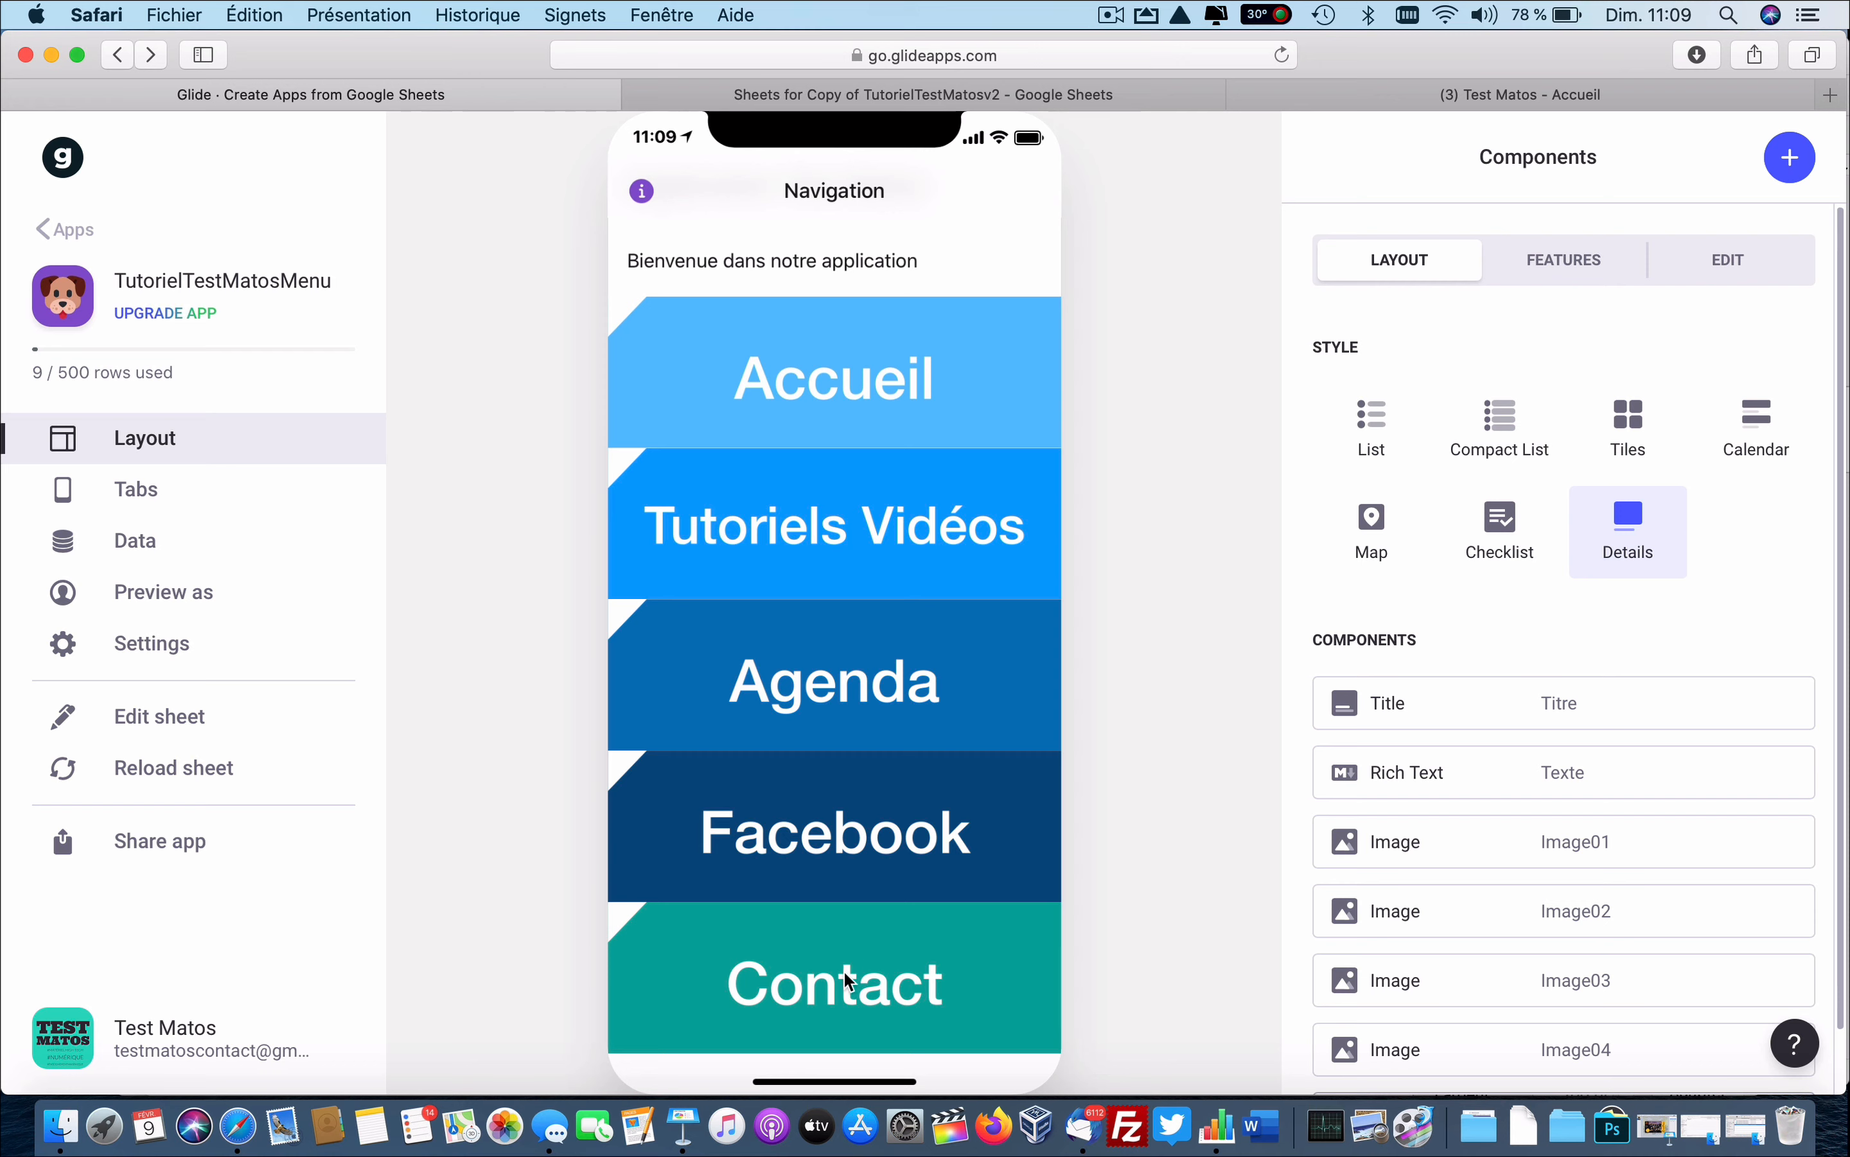
scroll(818, 849, up, 2)
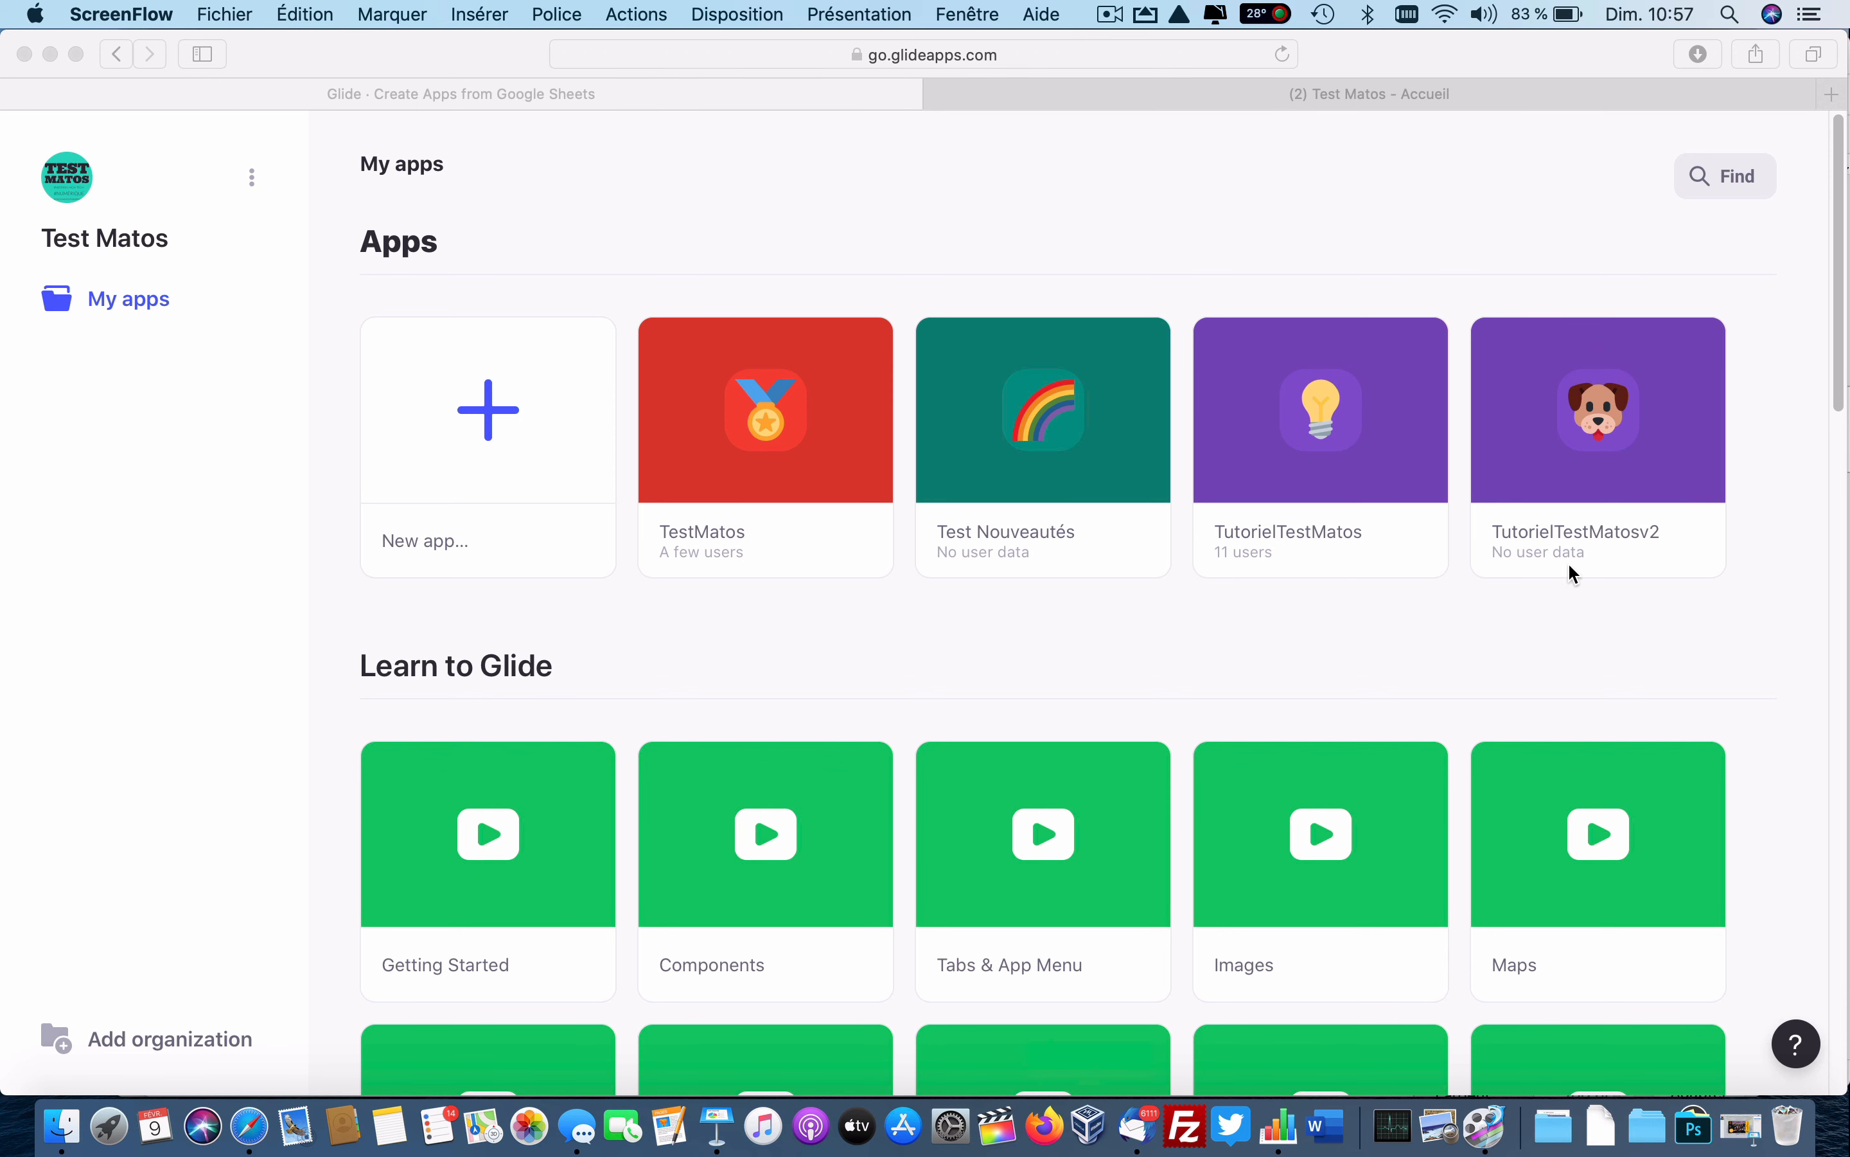
Duplicate TutorielTestMatosv2 with Copy the sheet selected, creating Copy of TutorielTestMatosv2.
click(1613, 495)
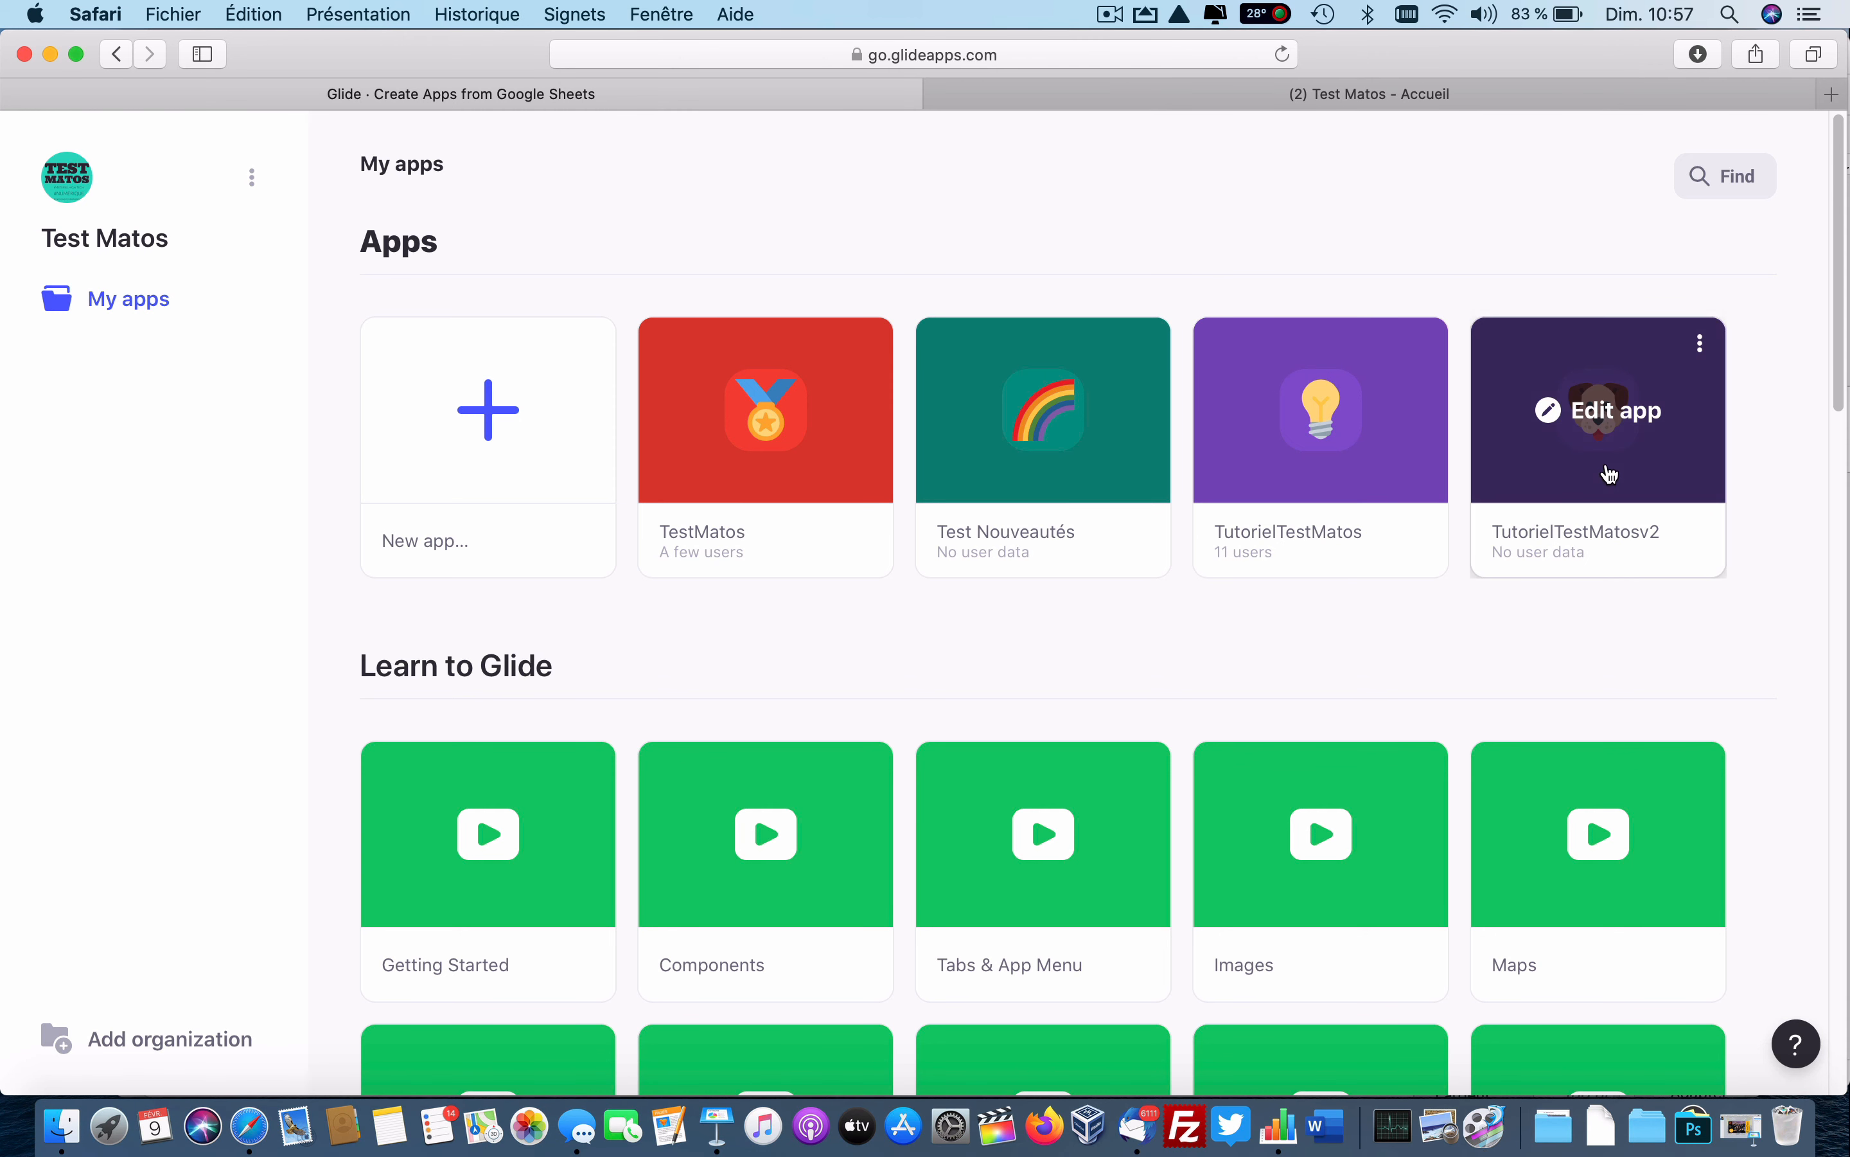
click(1702, 348)
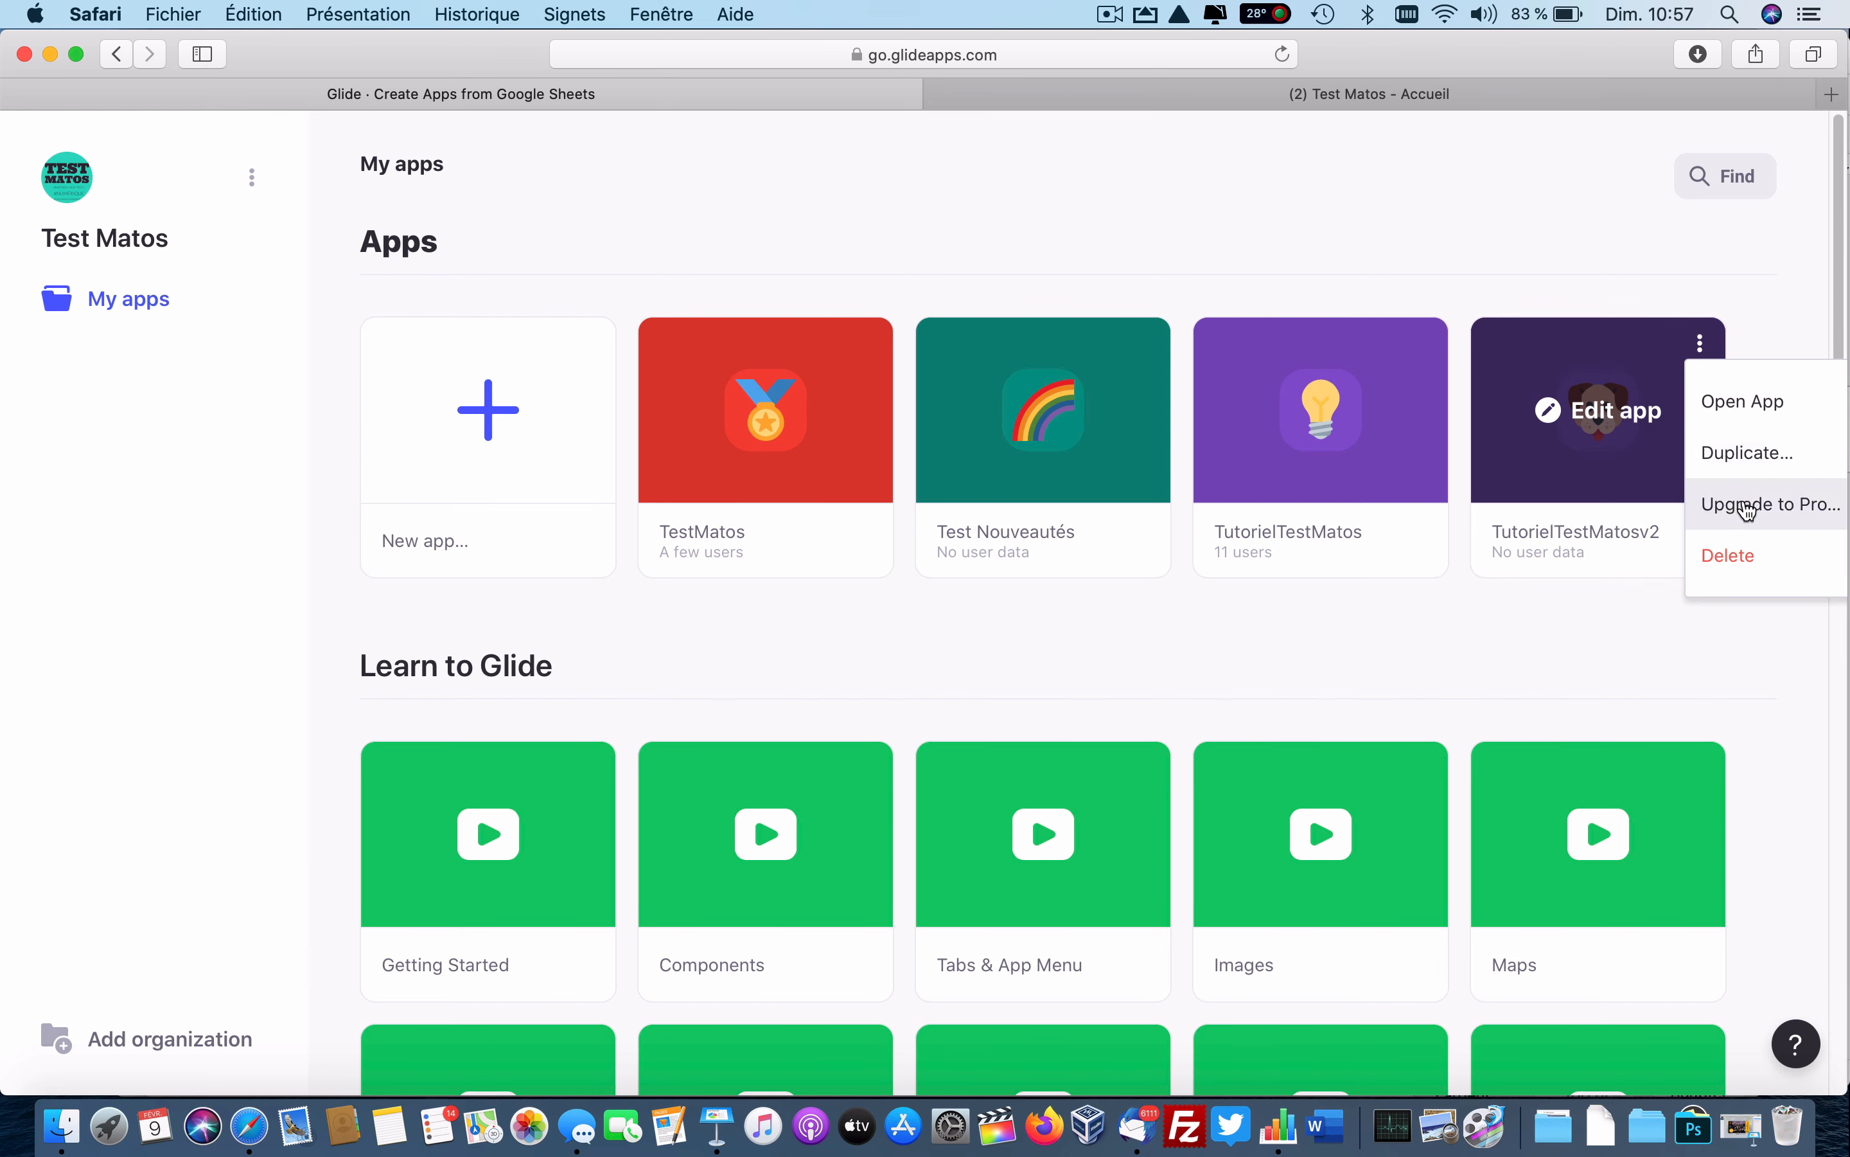
click(1735, 451)
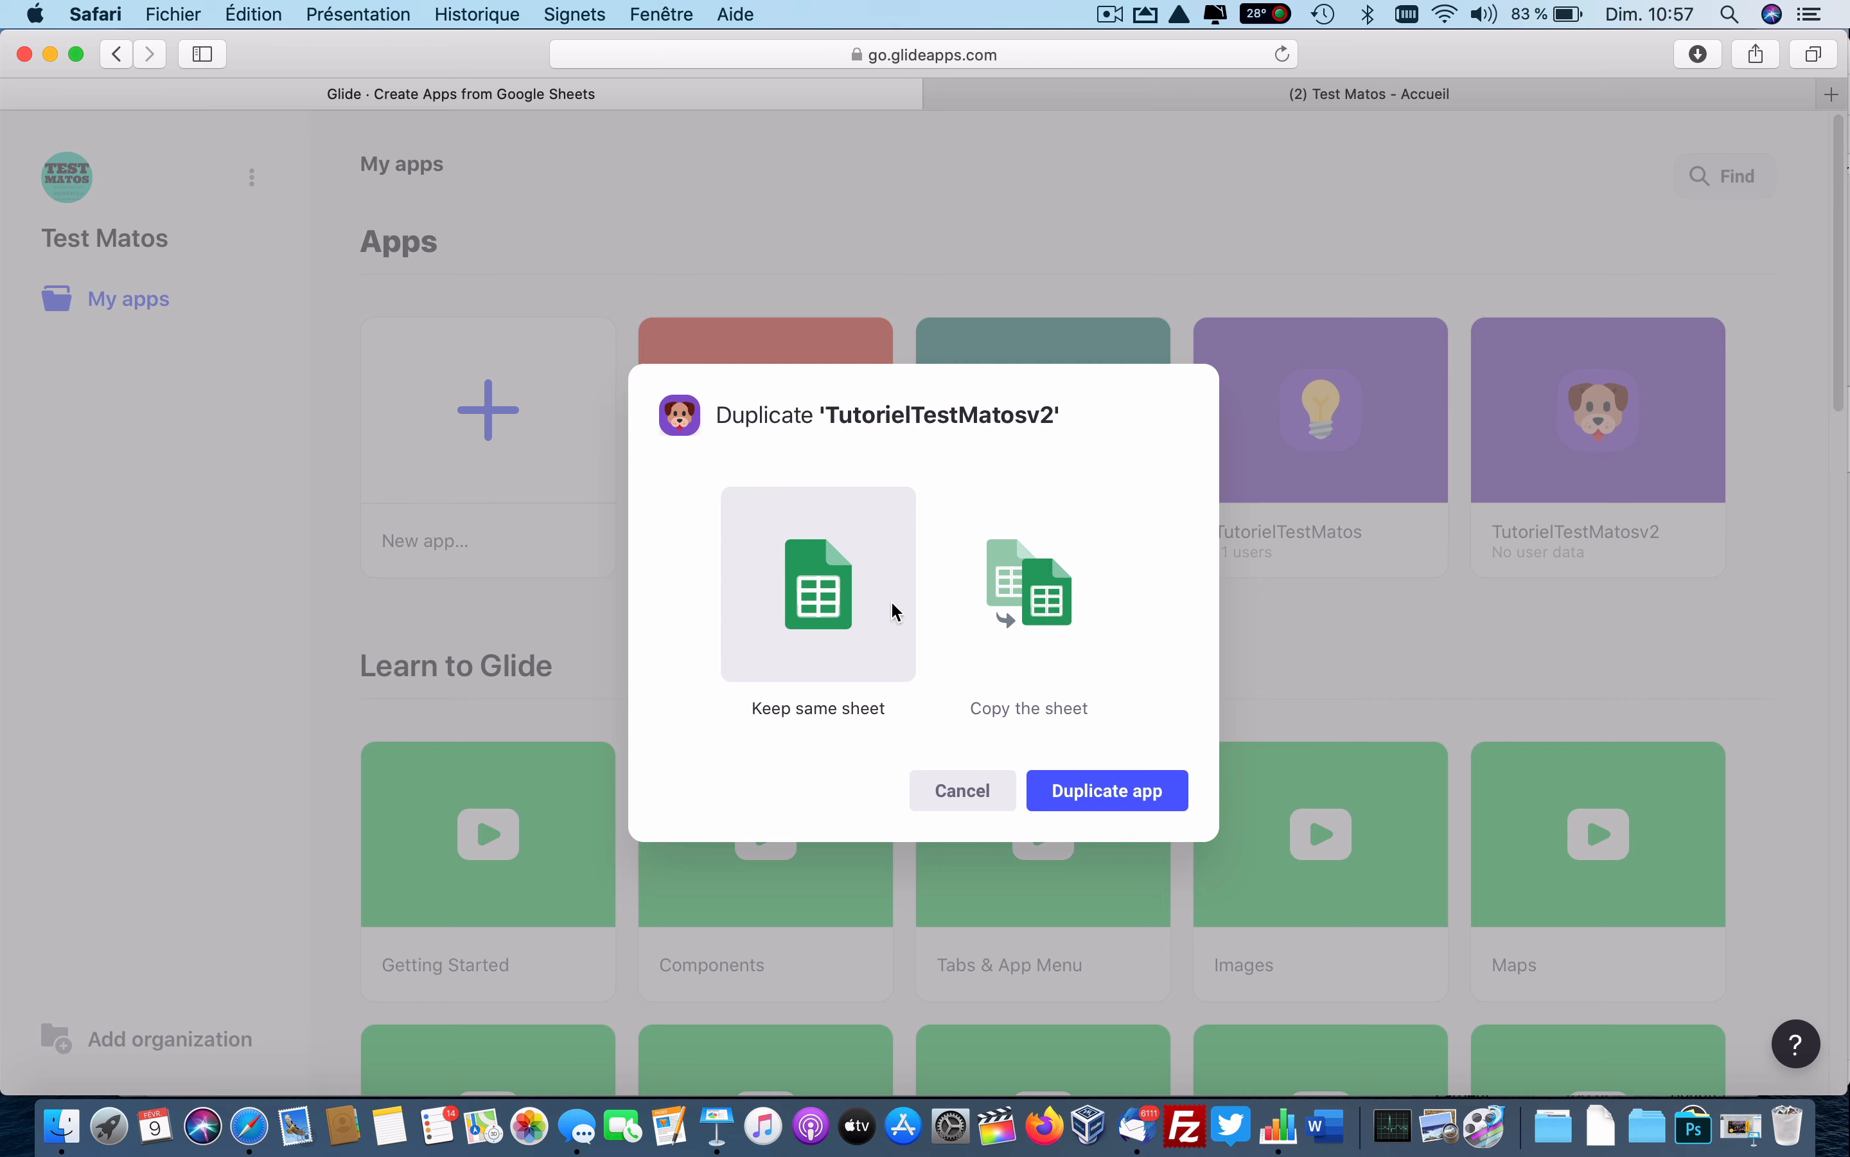
click(1042, 607)
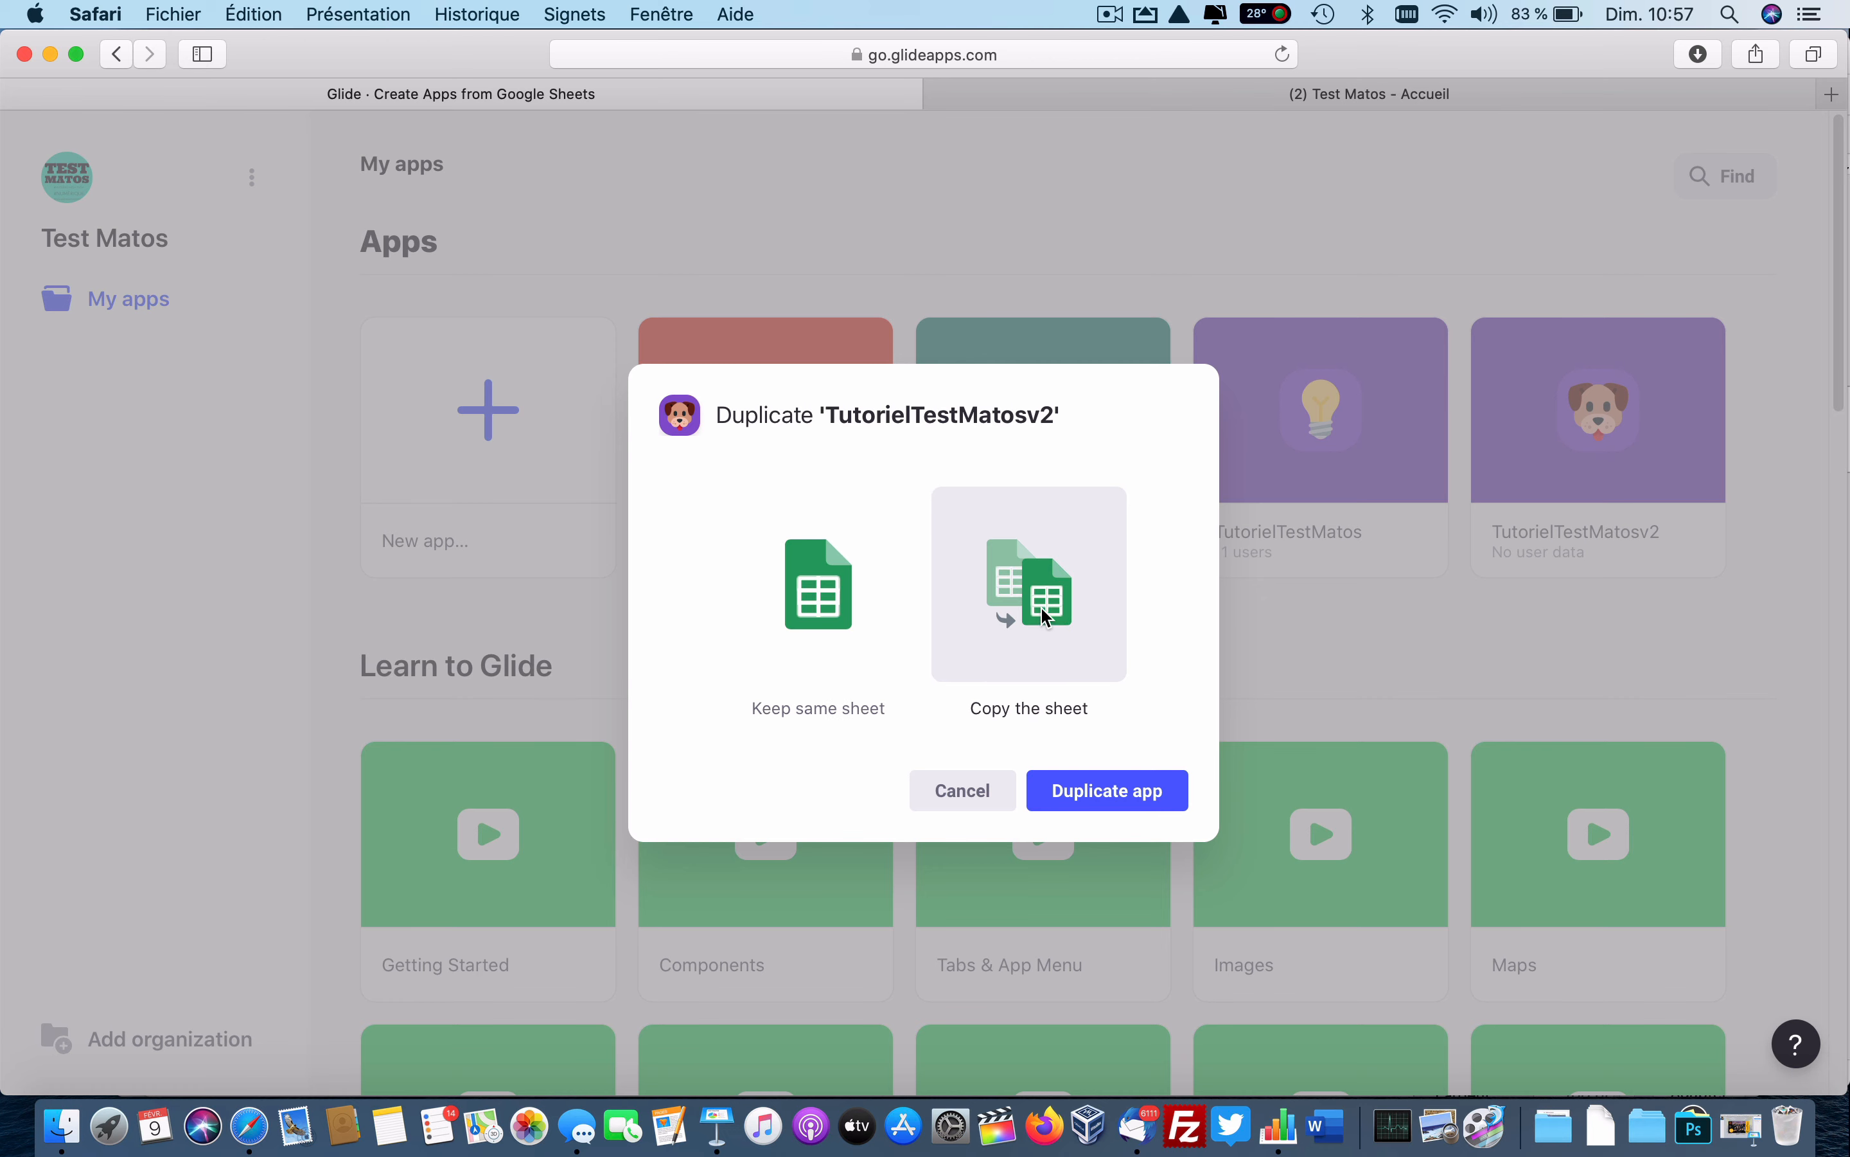
click(1110, 788)
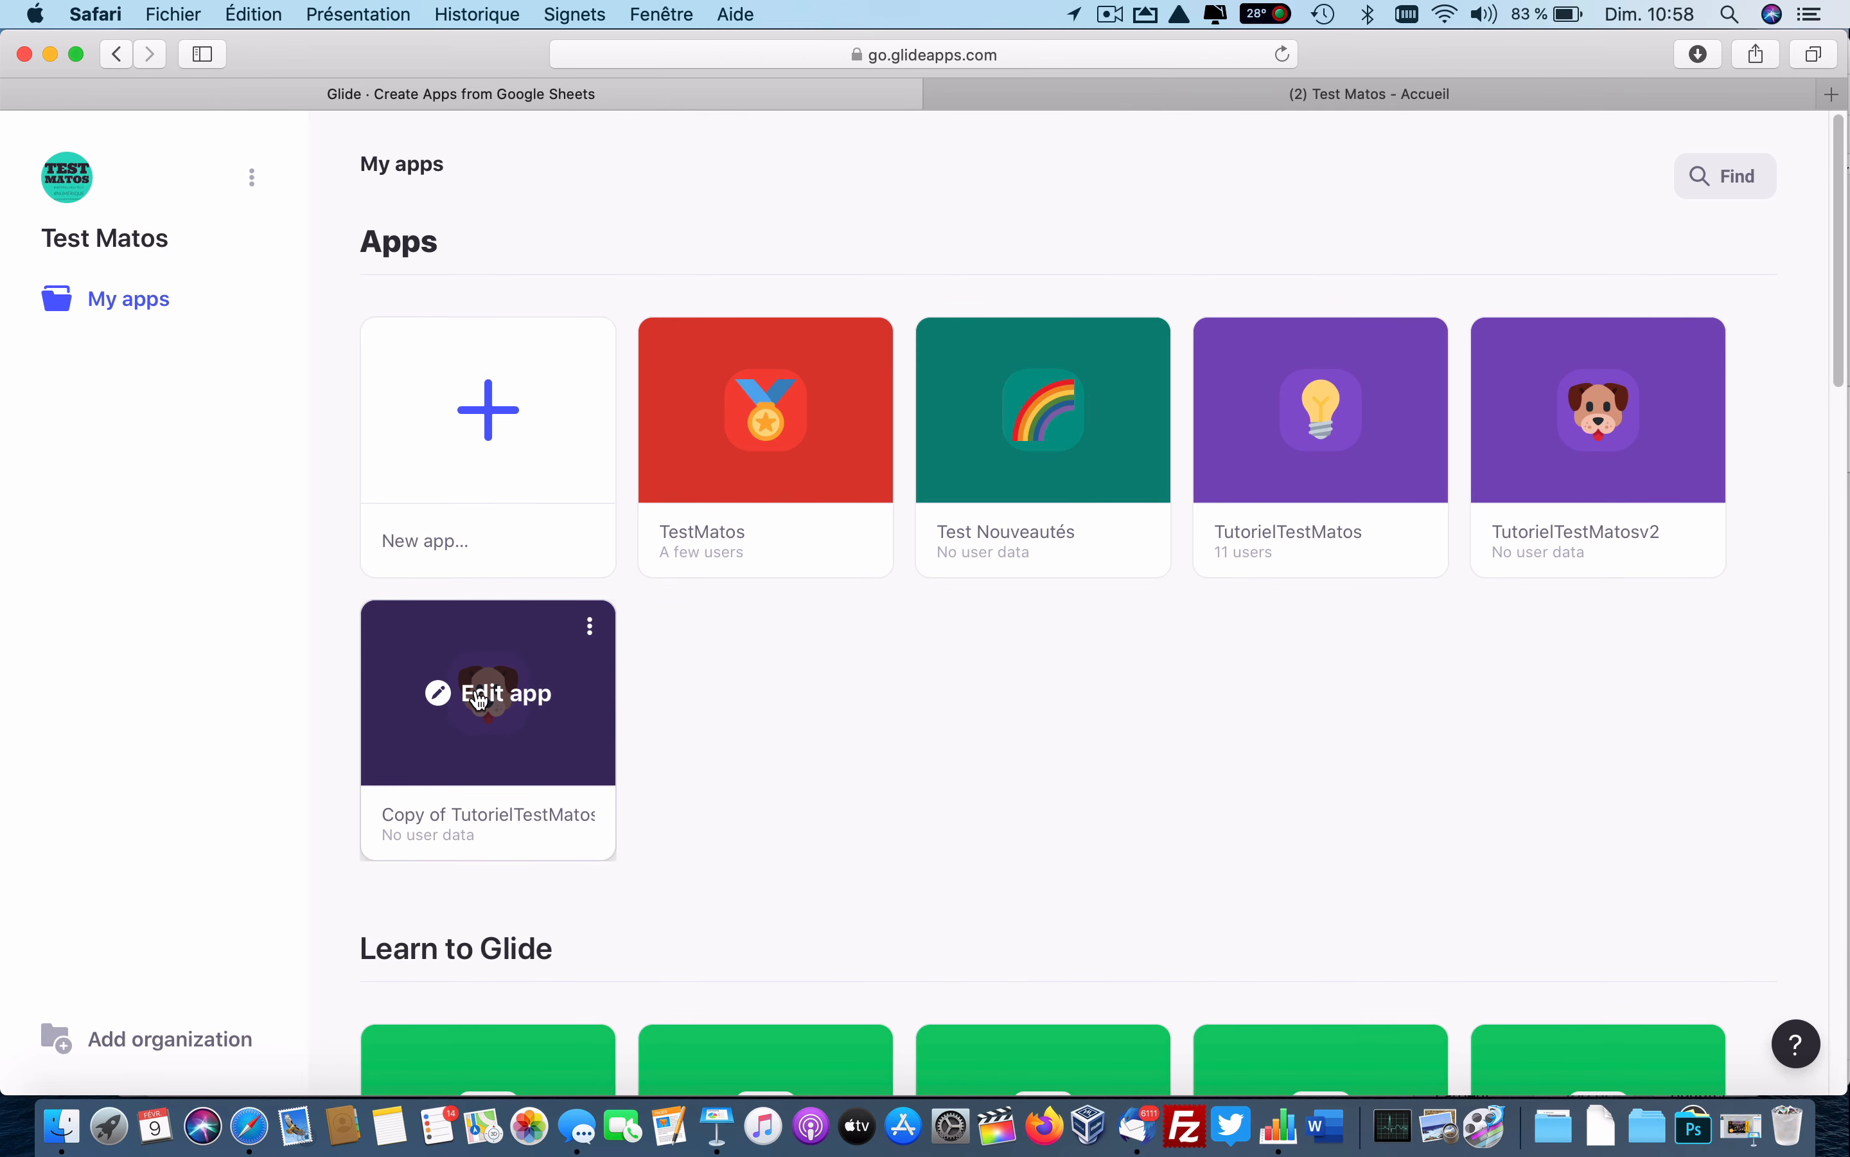
Rename the copy to TutorielTestMatosMenu in General settings and tick App Template under Privacy.
click(480, 699)
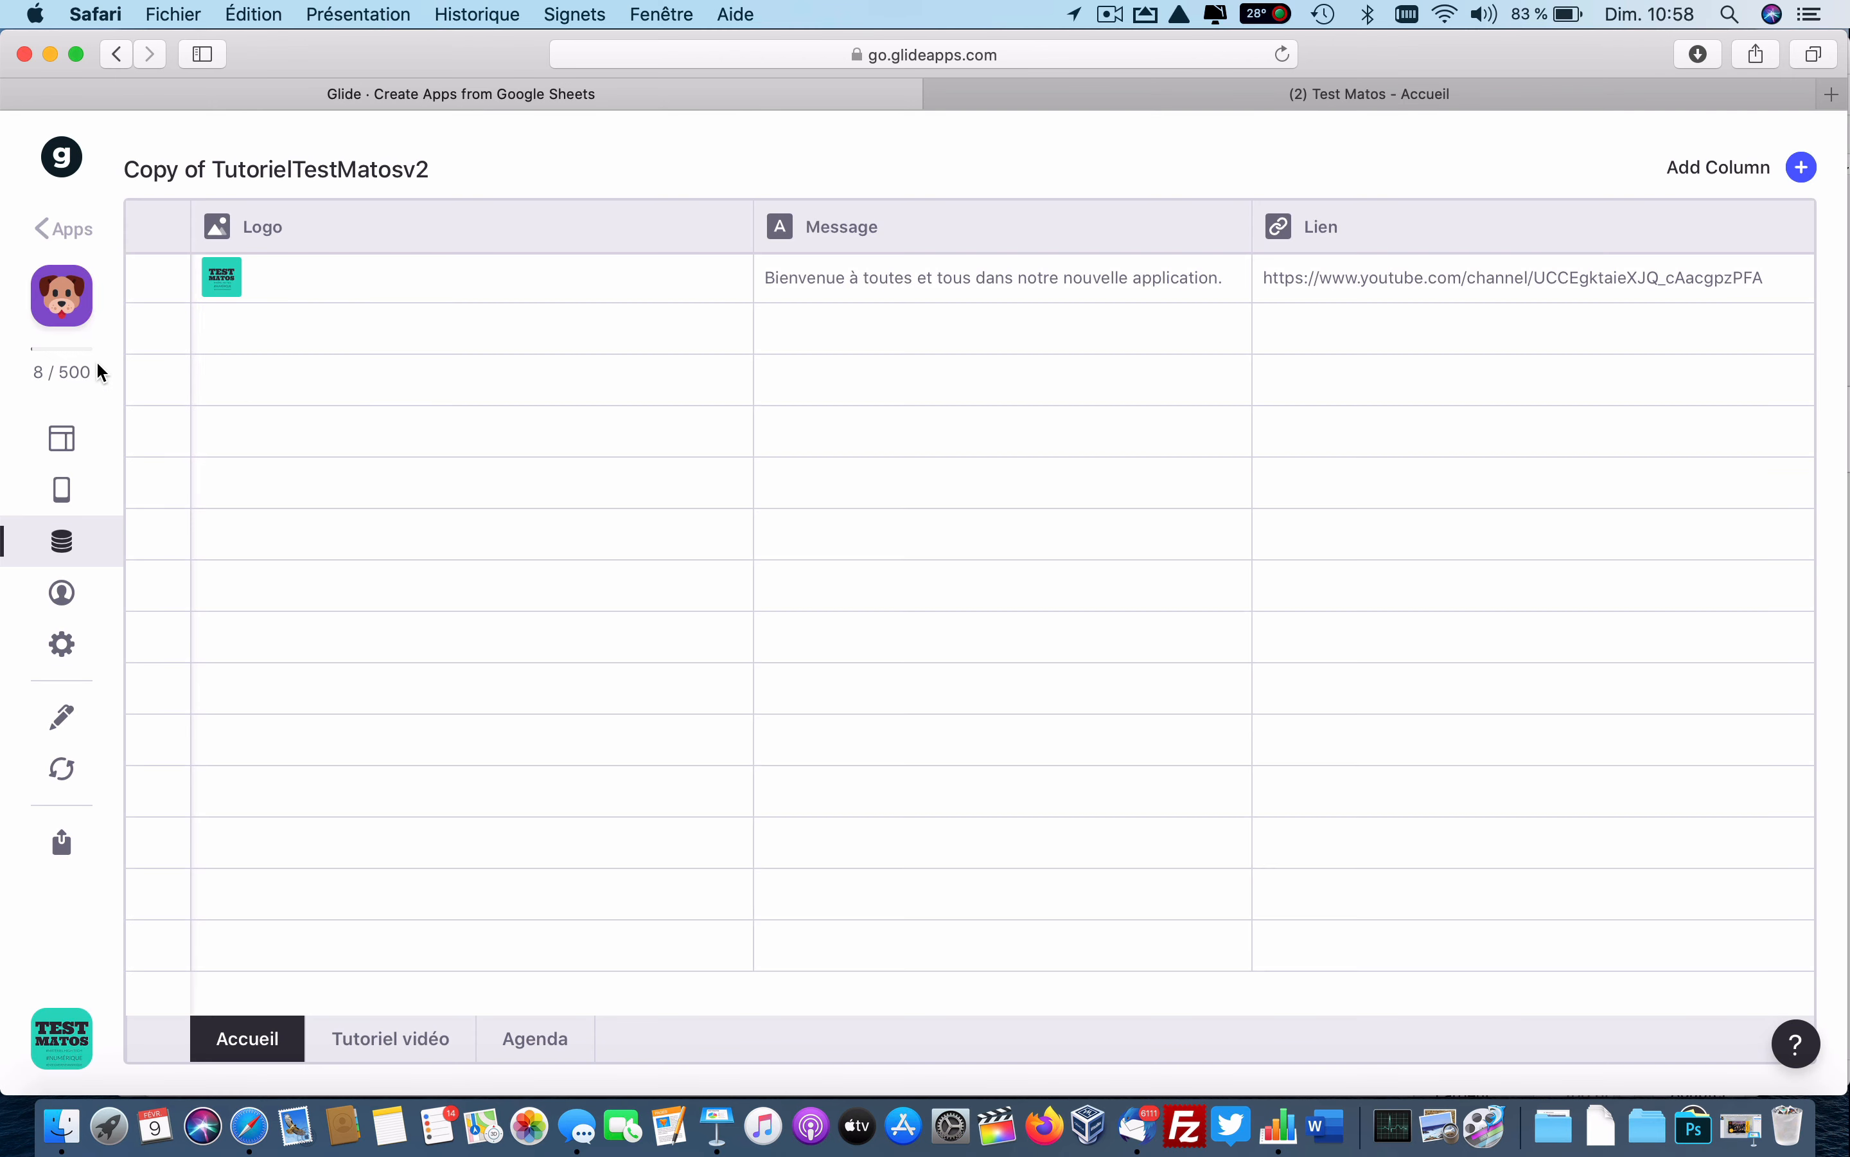
click(55, 442)
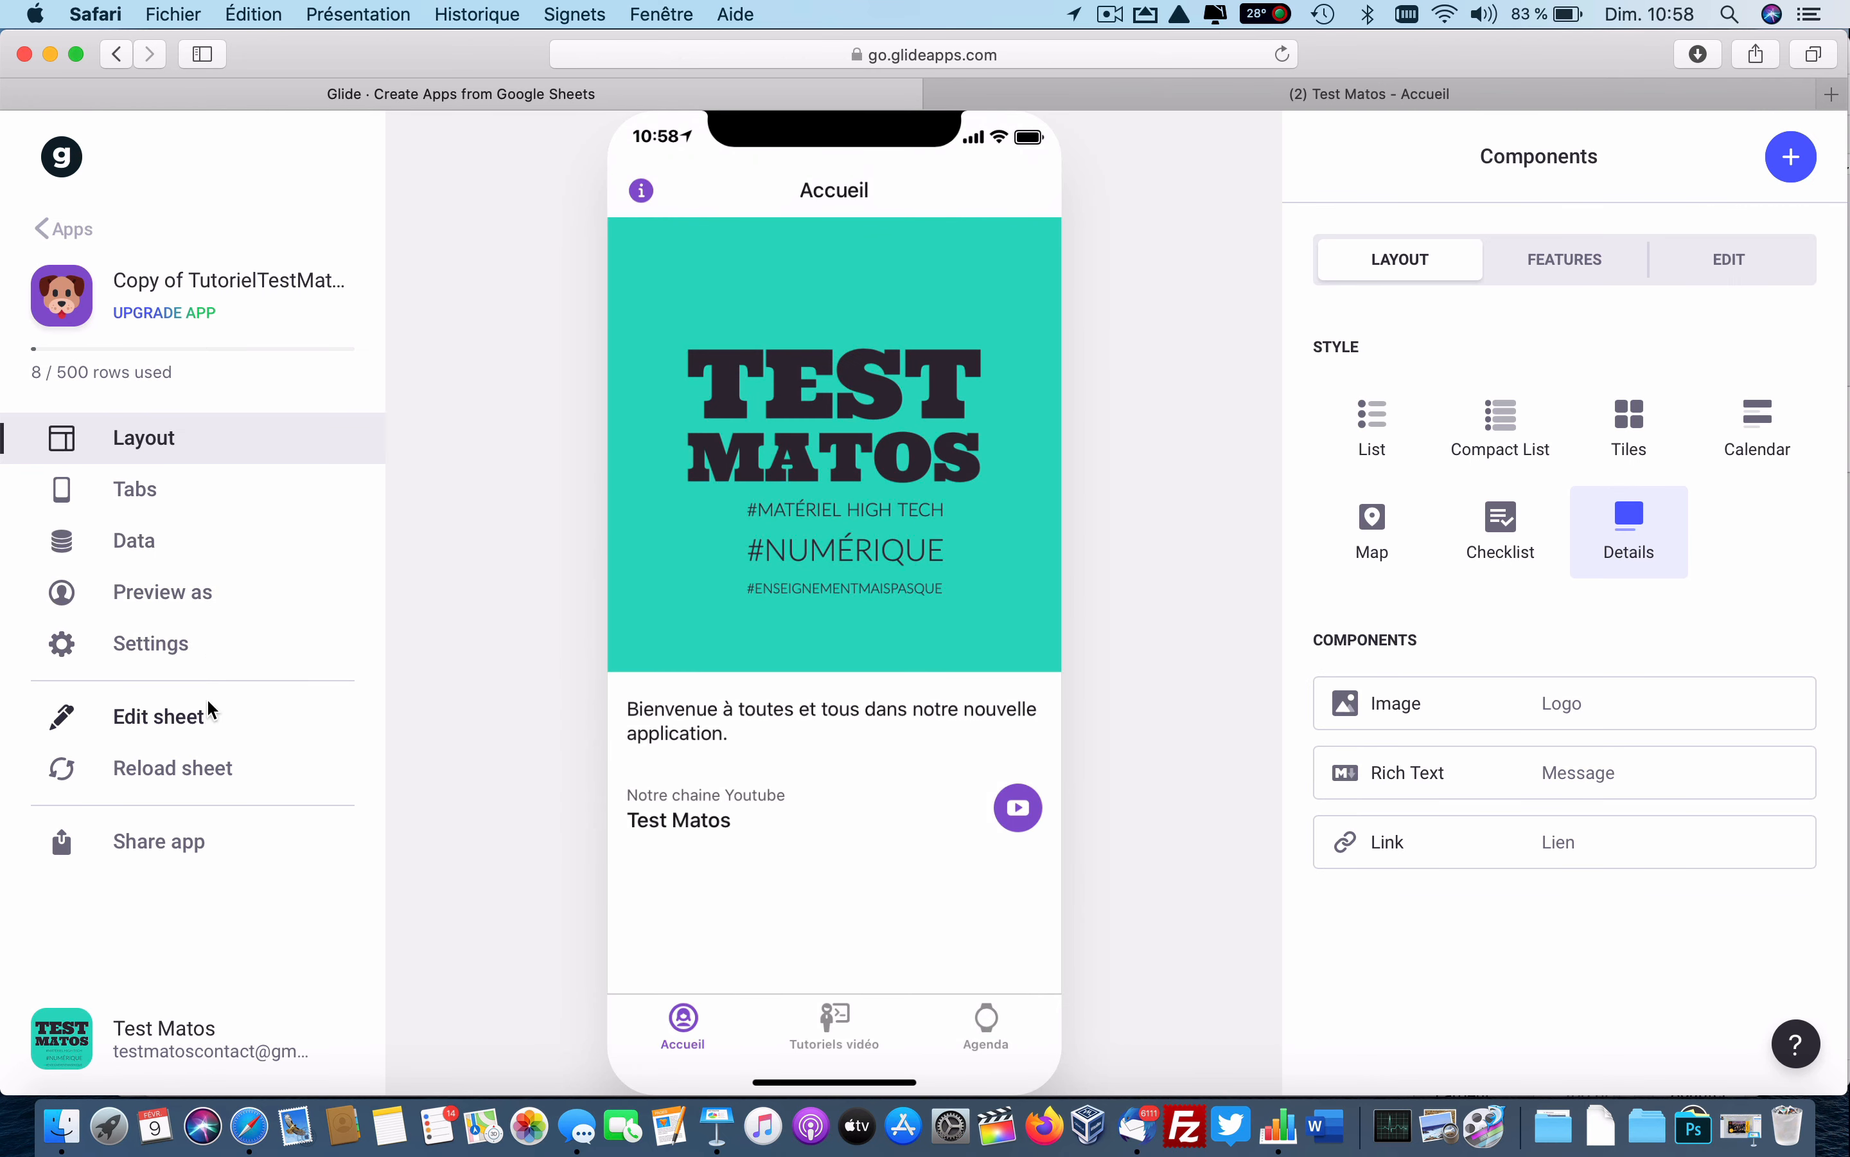
click(162, 647)
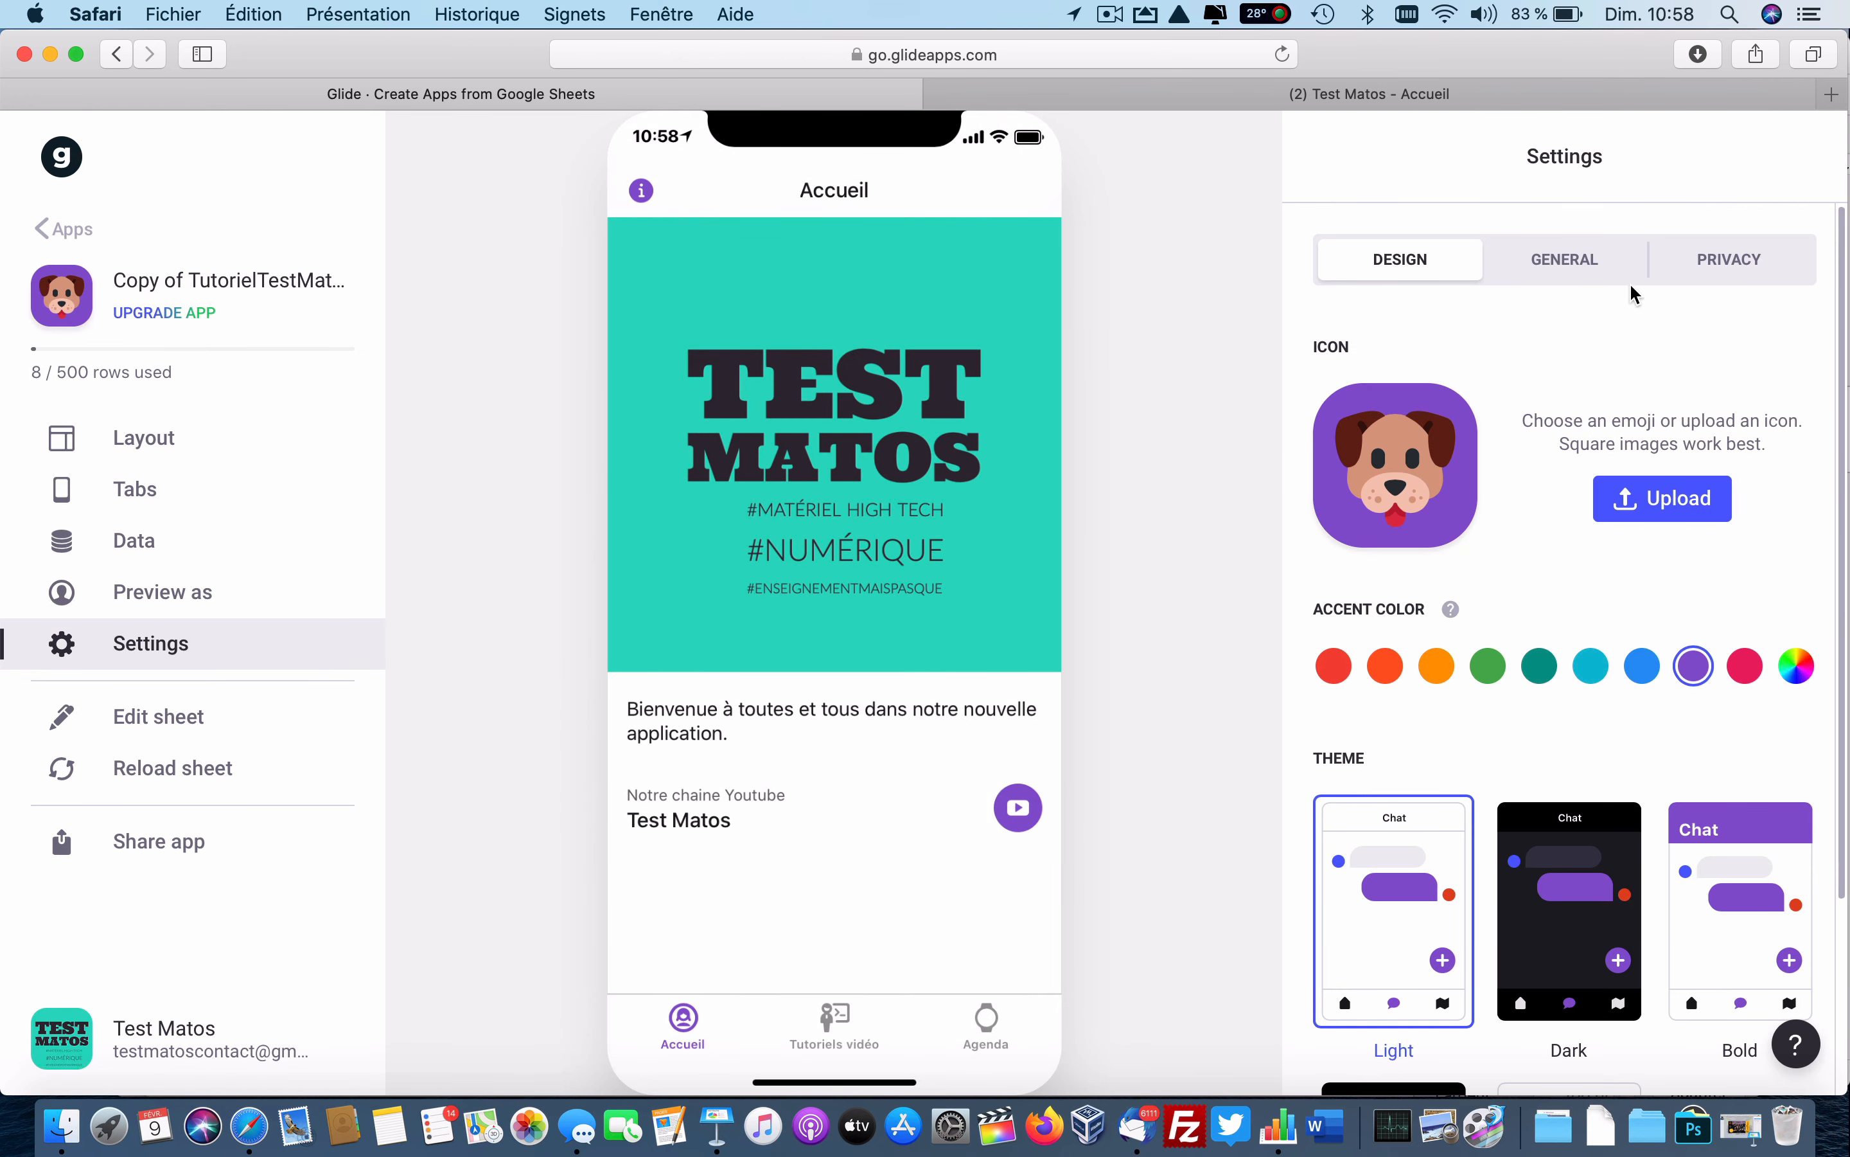
click(1551, 263)
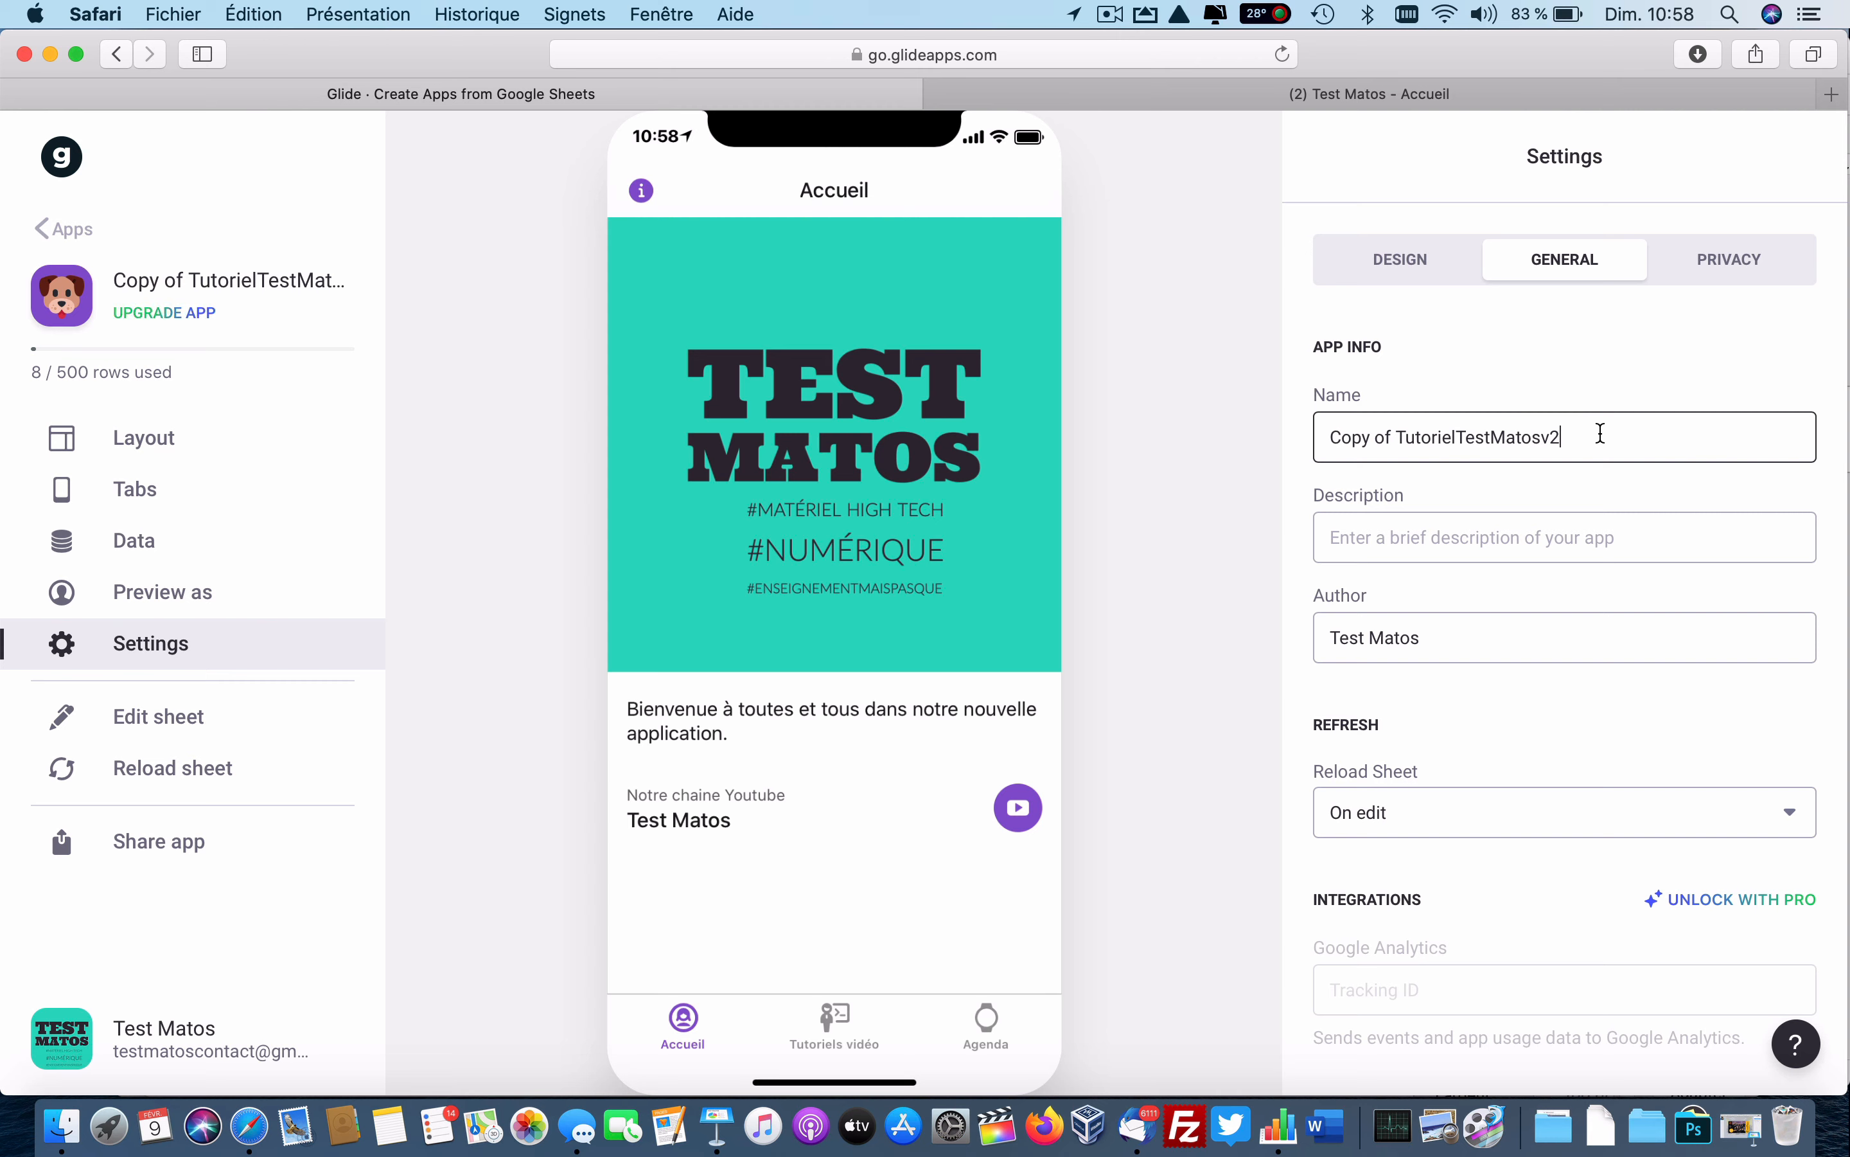
key(BackSpace)
key(BackSpace)
drag(1392, 437, 1273, 434)
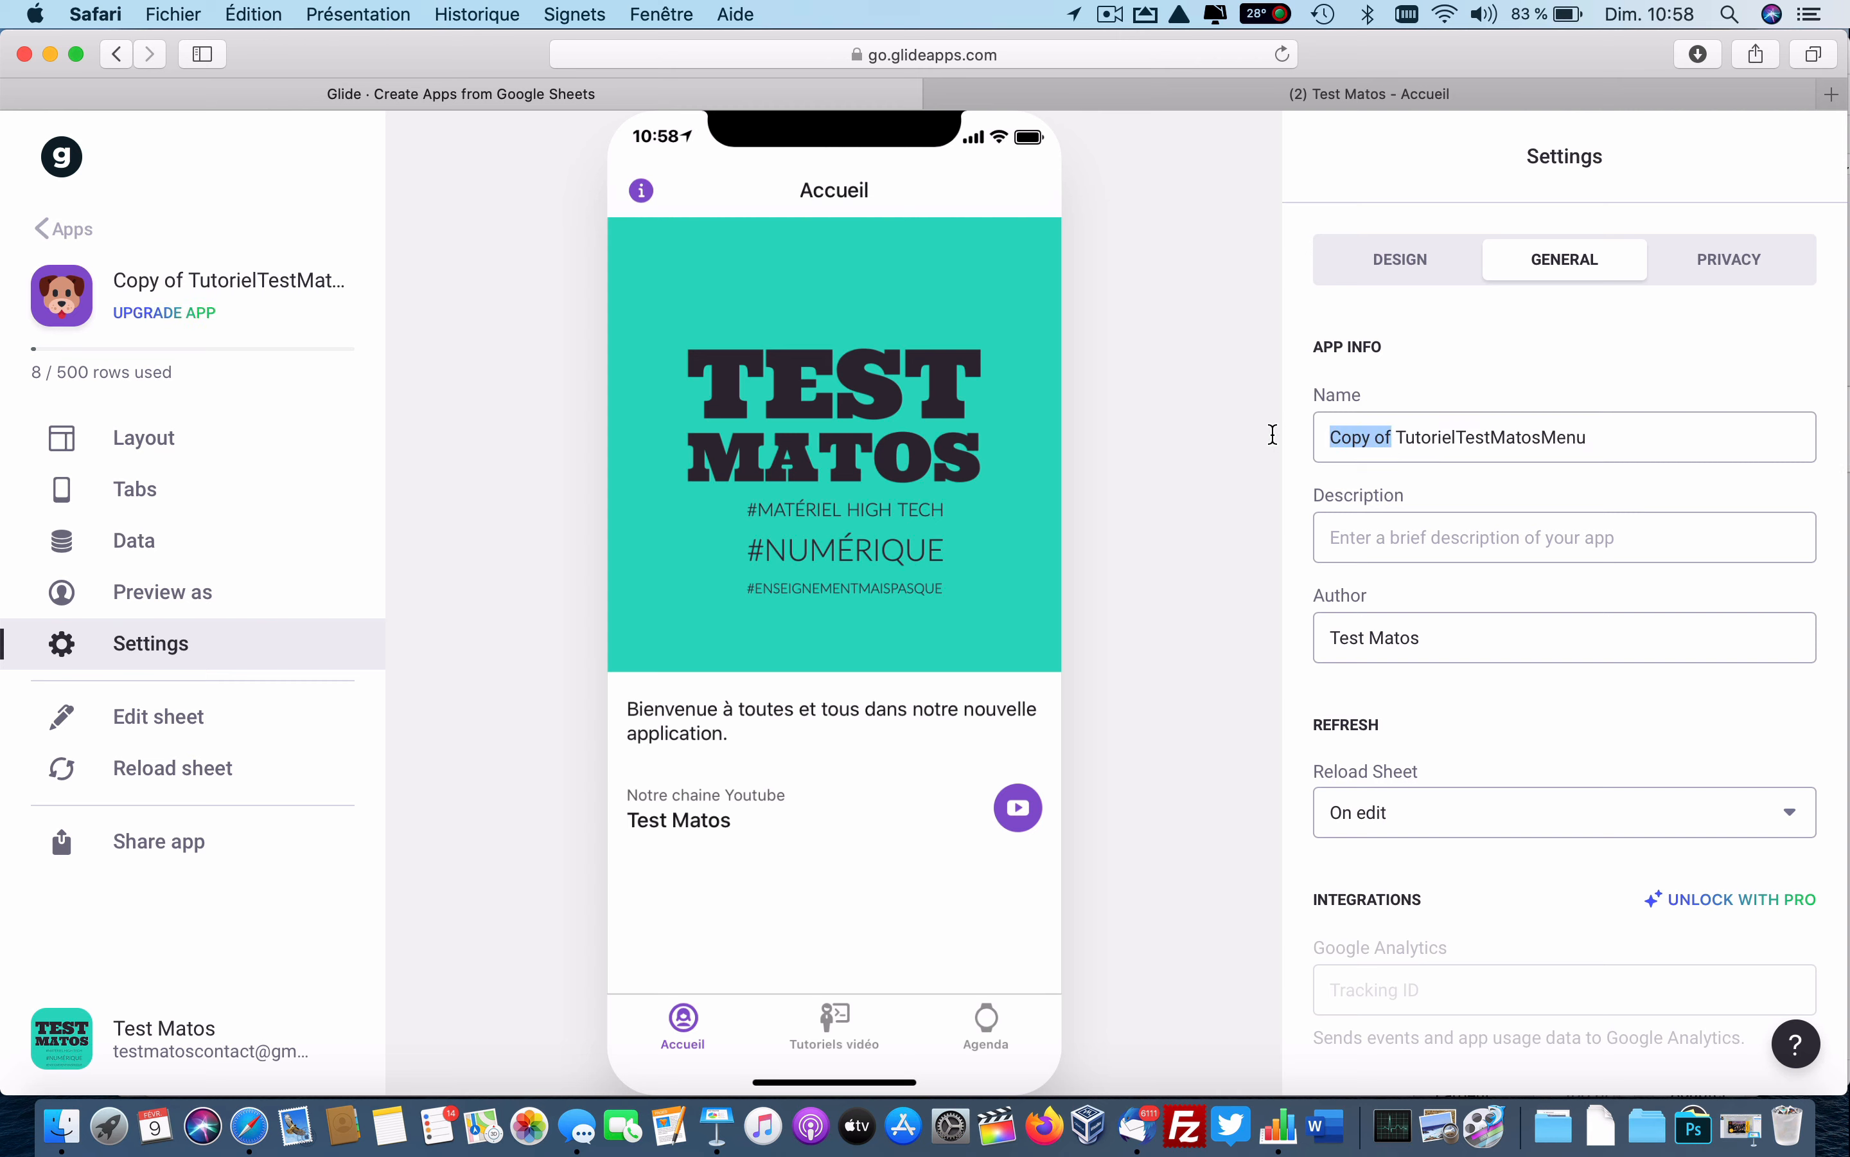
key(BackSpace)
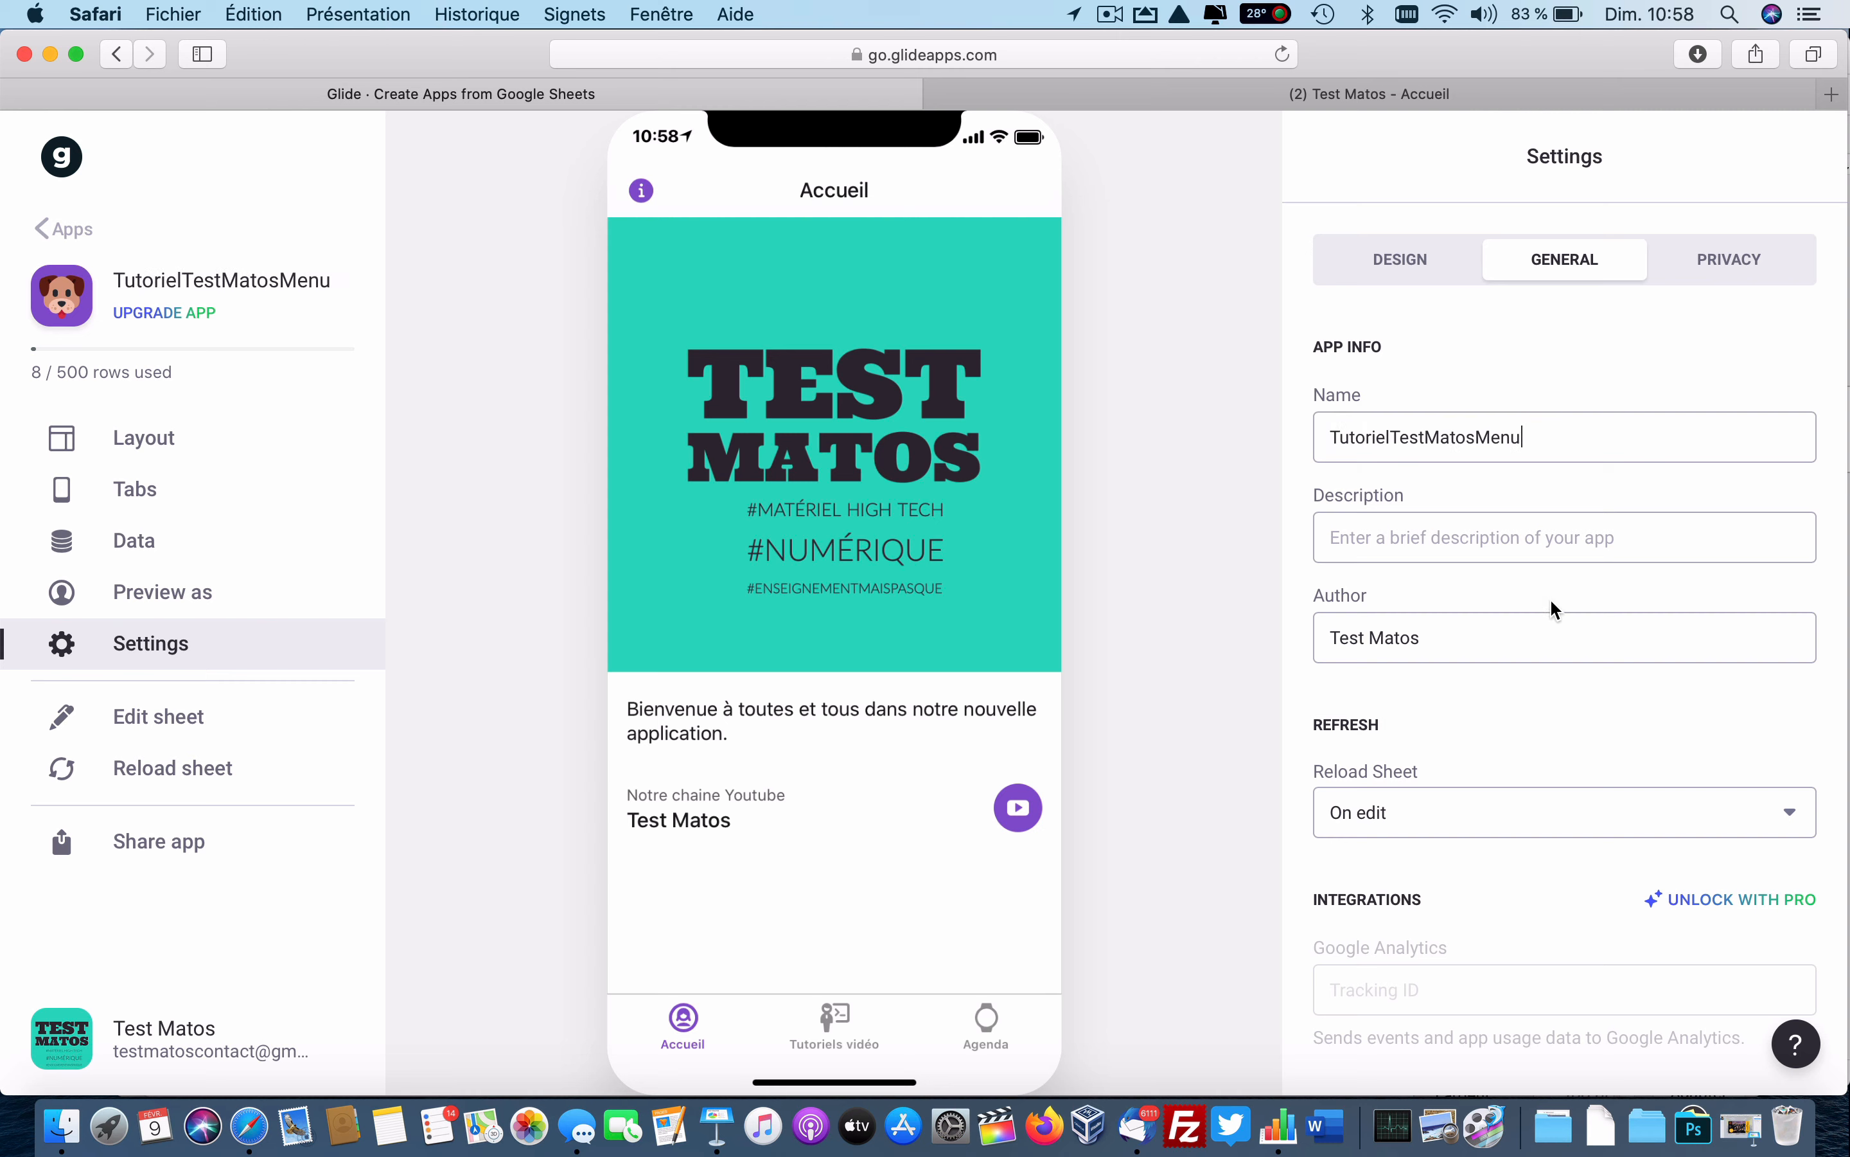
click(1730, 264)
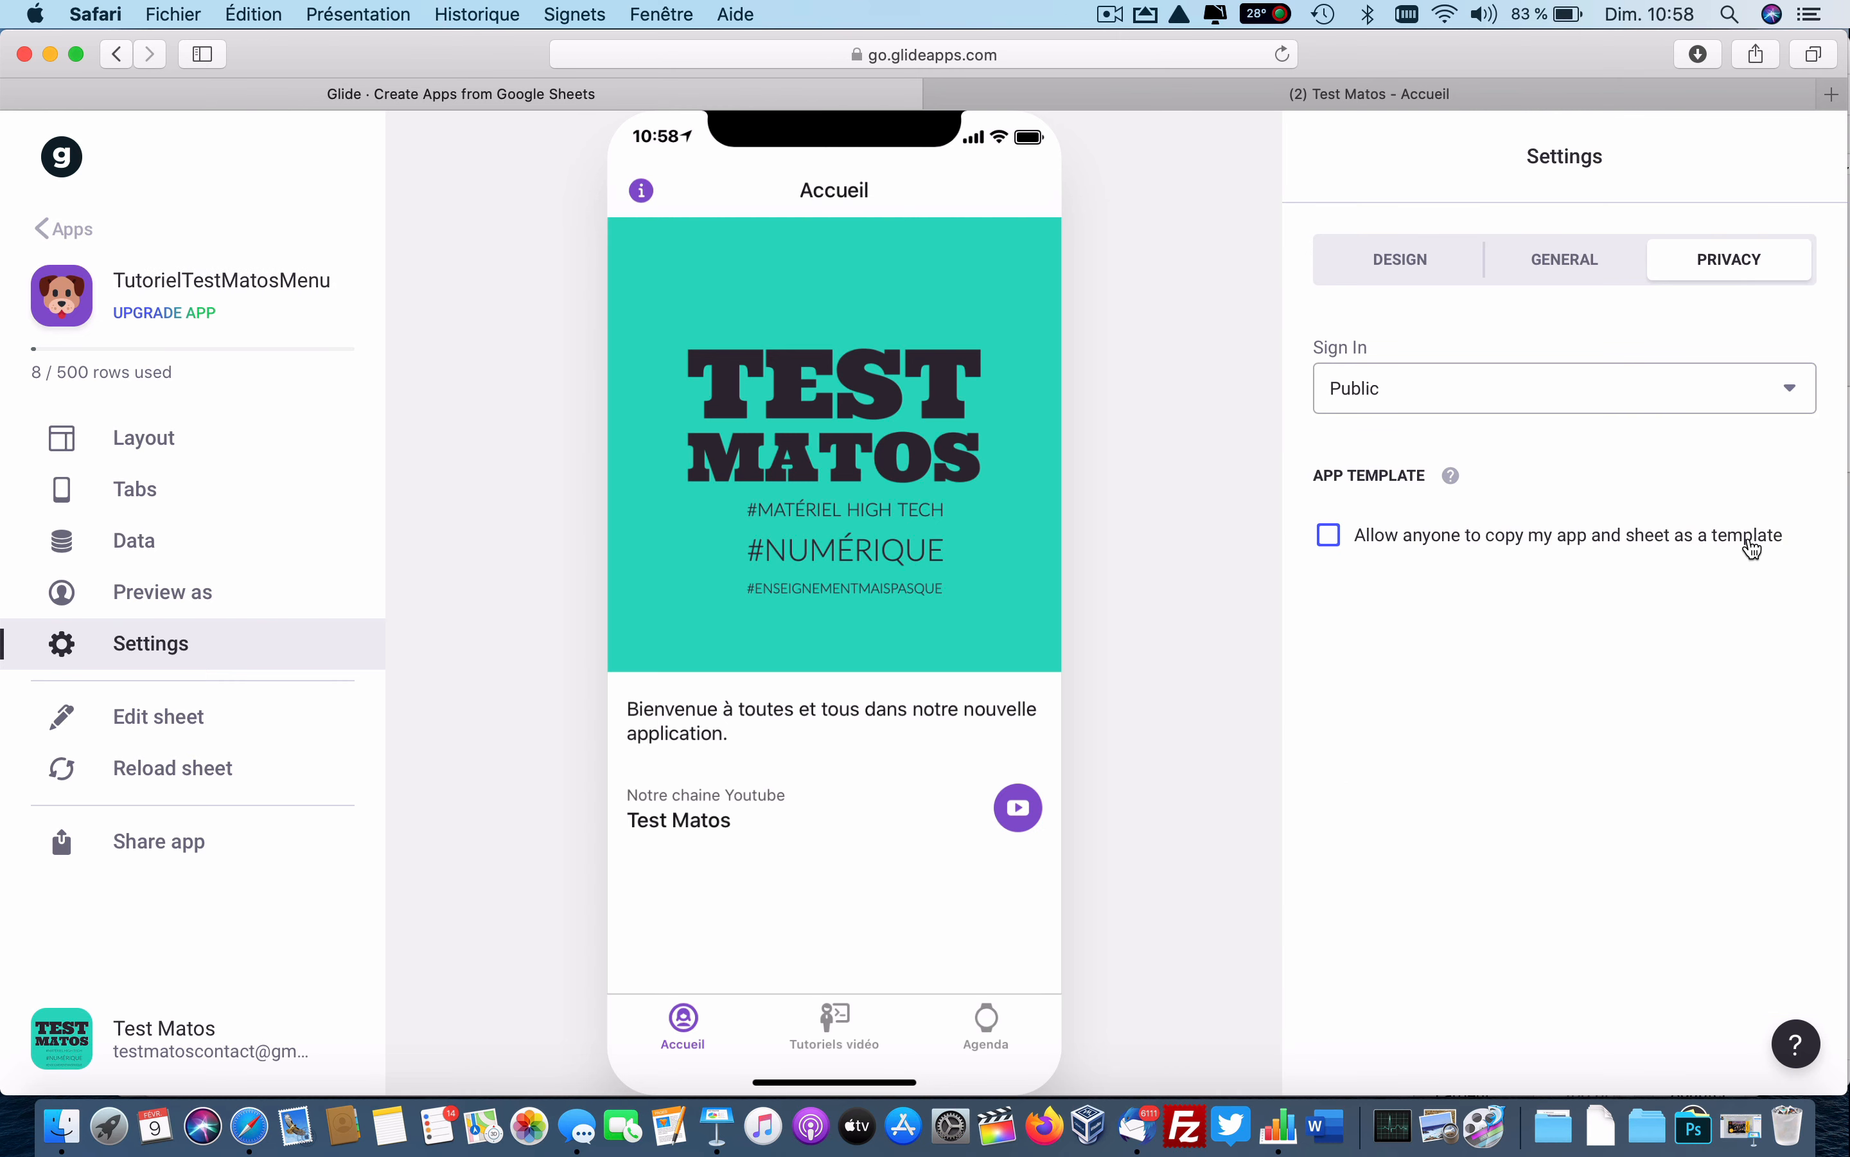
click(1329, 535)
Move the Accueil and Agenda tabs into Hidden Tabs, then open the sheet with Edit sheet.
click(150, 494)
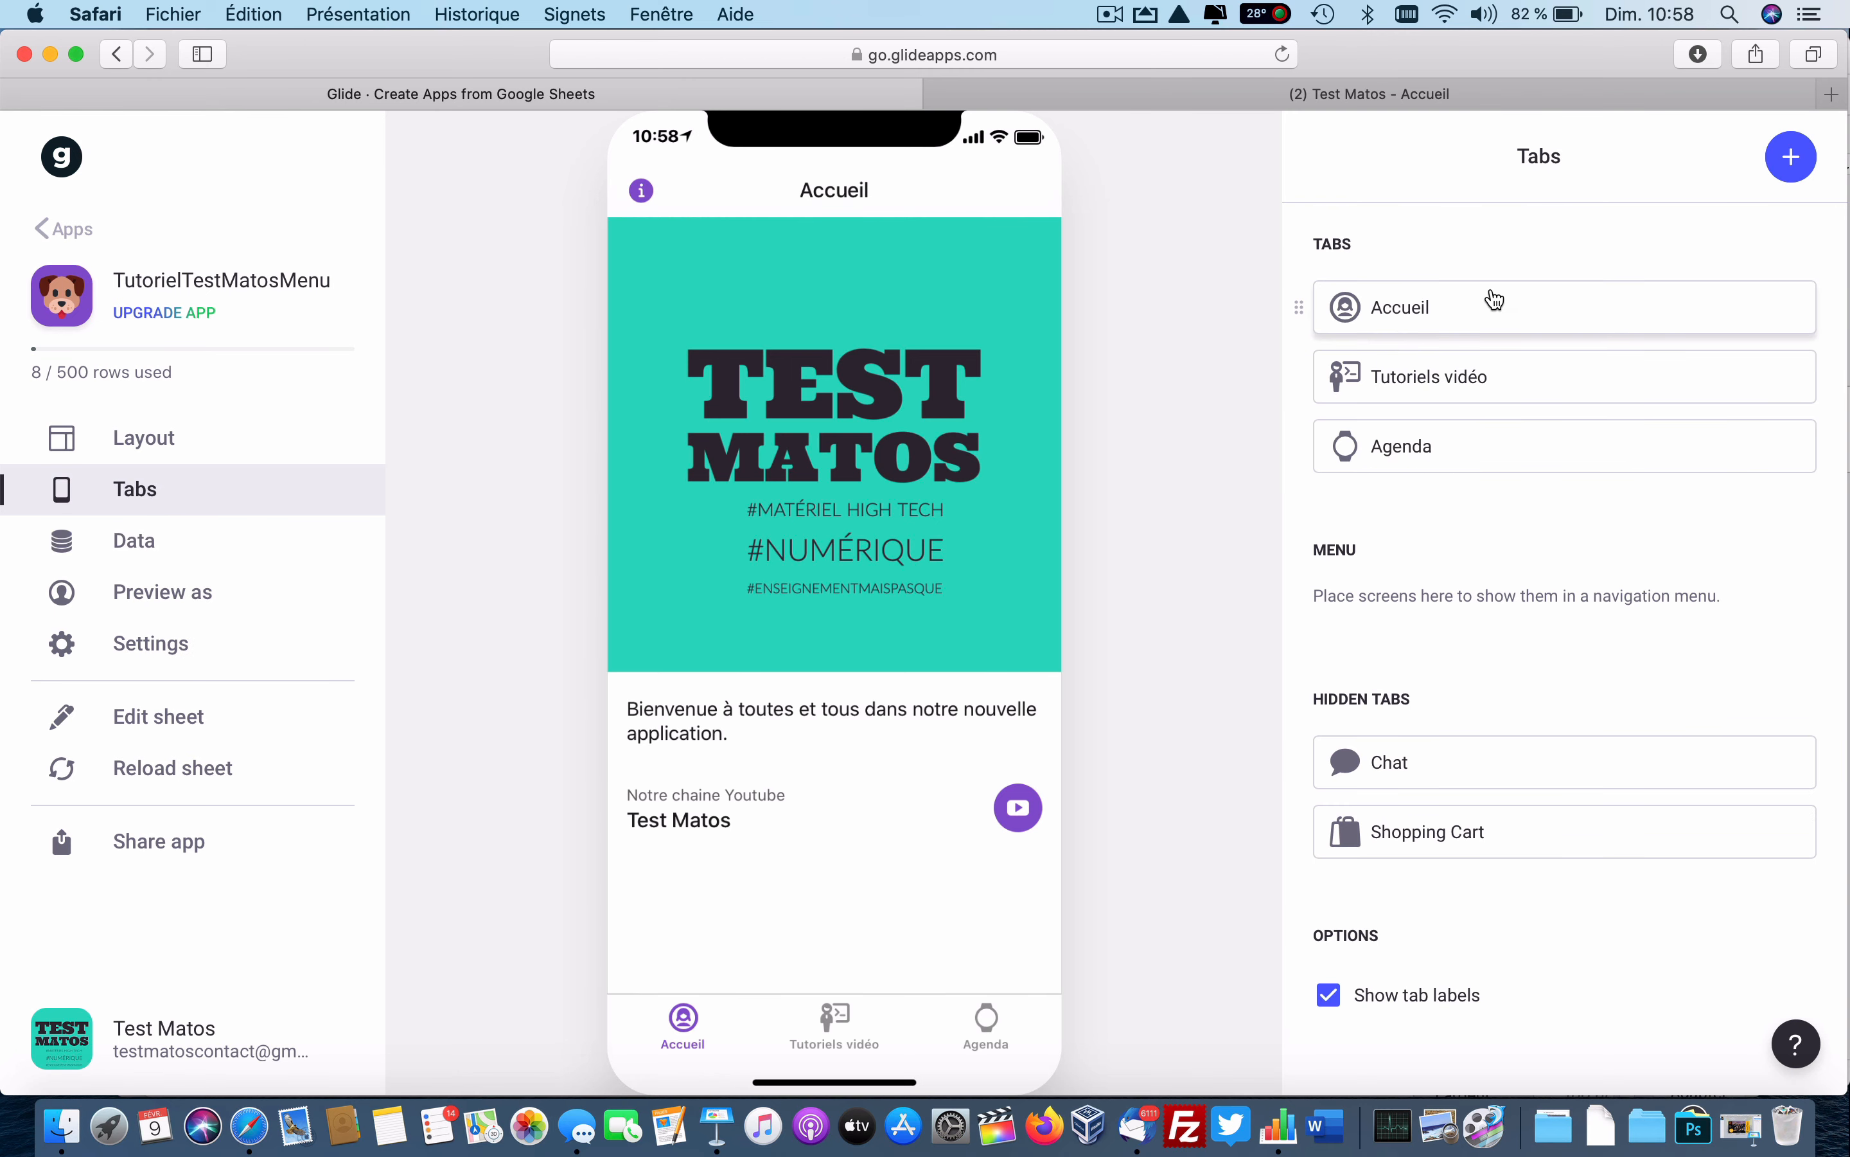
drag(1495, 301, 1496, 736)
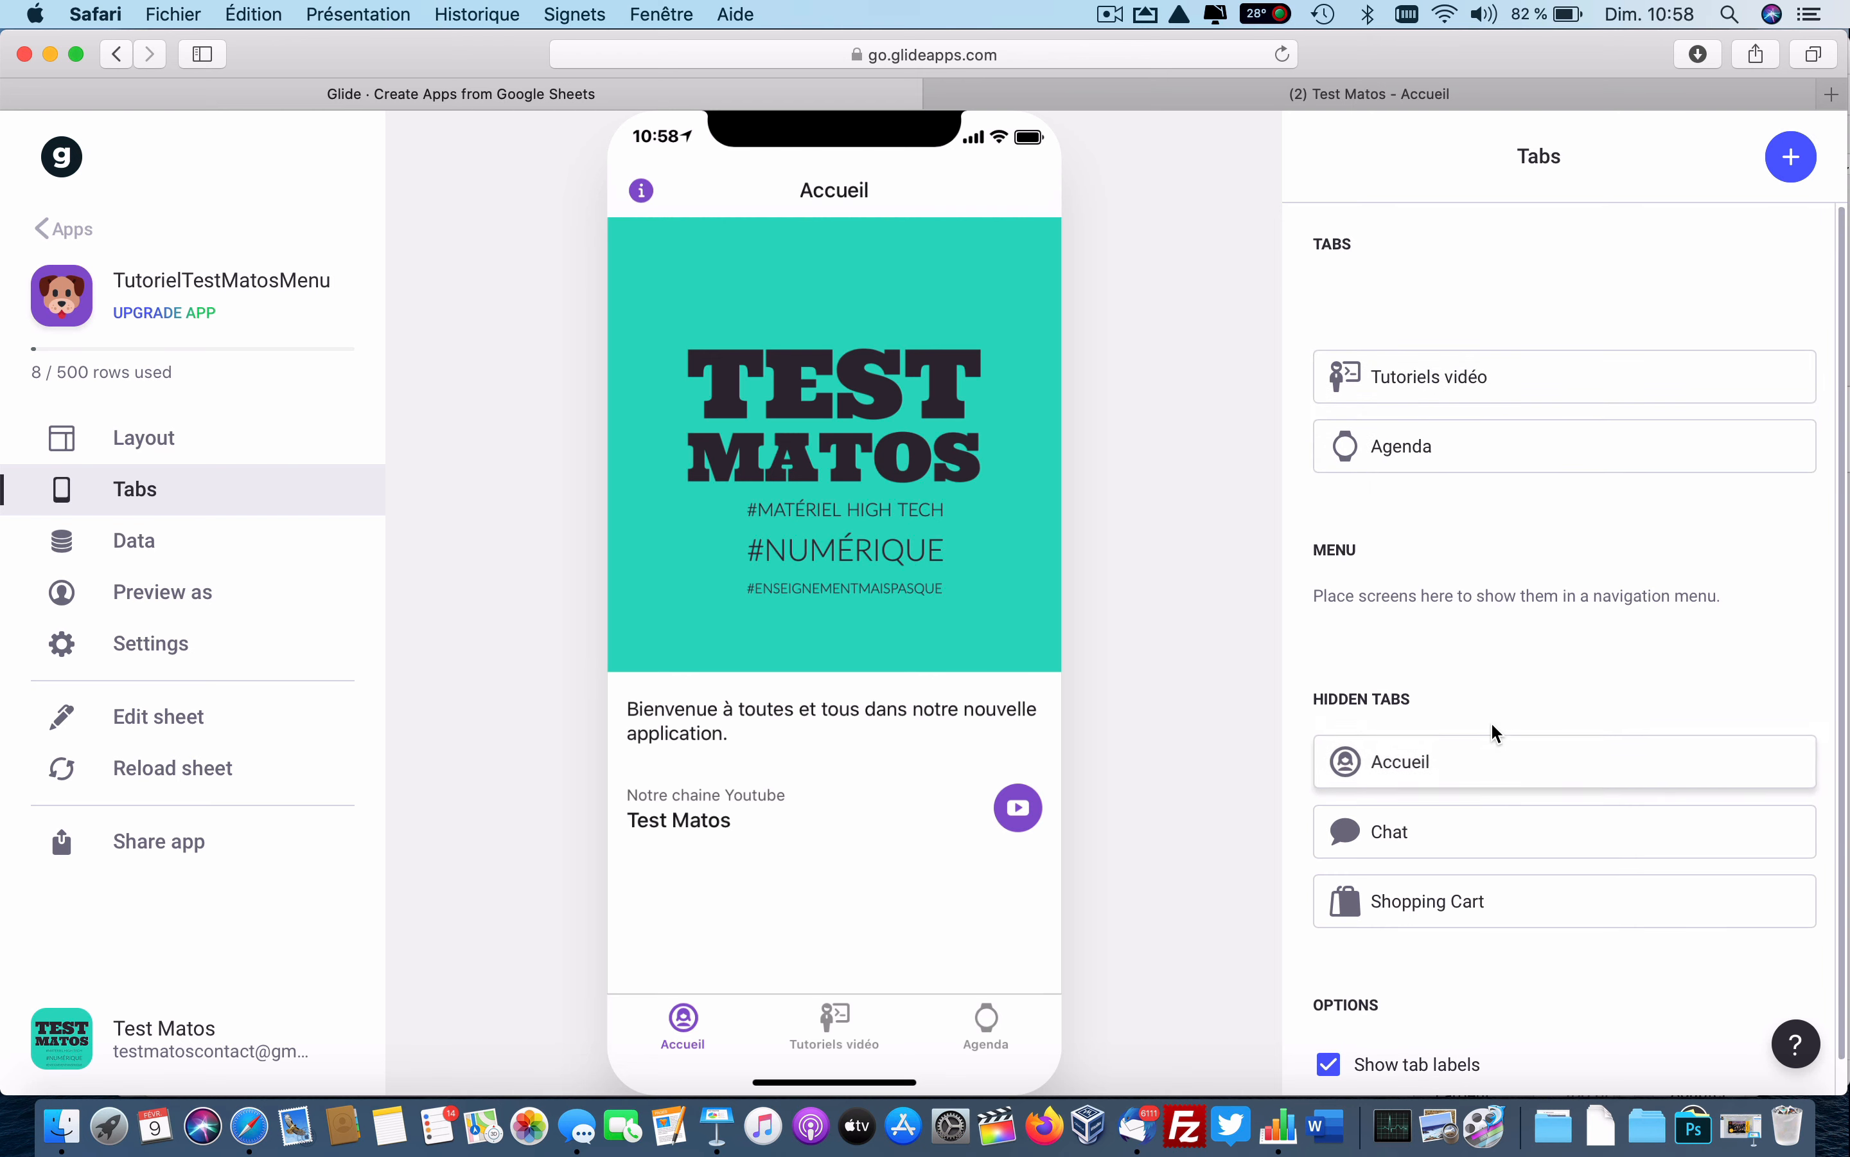
drag(1467, 384, 1475, 674)
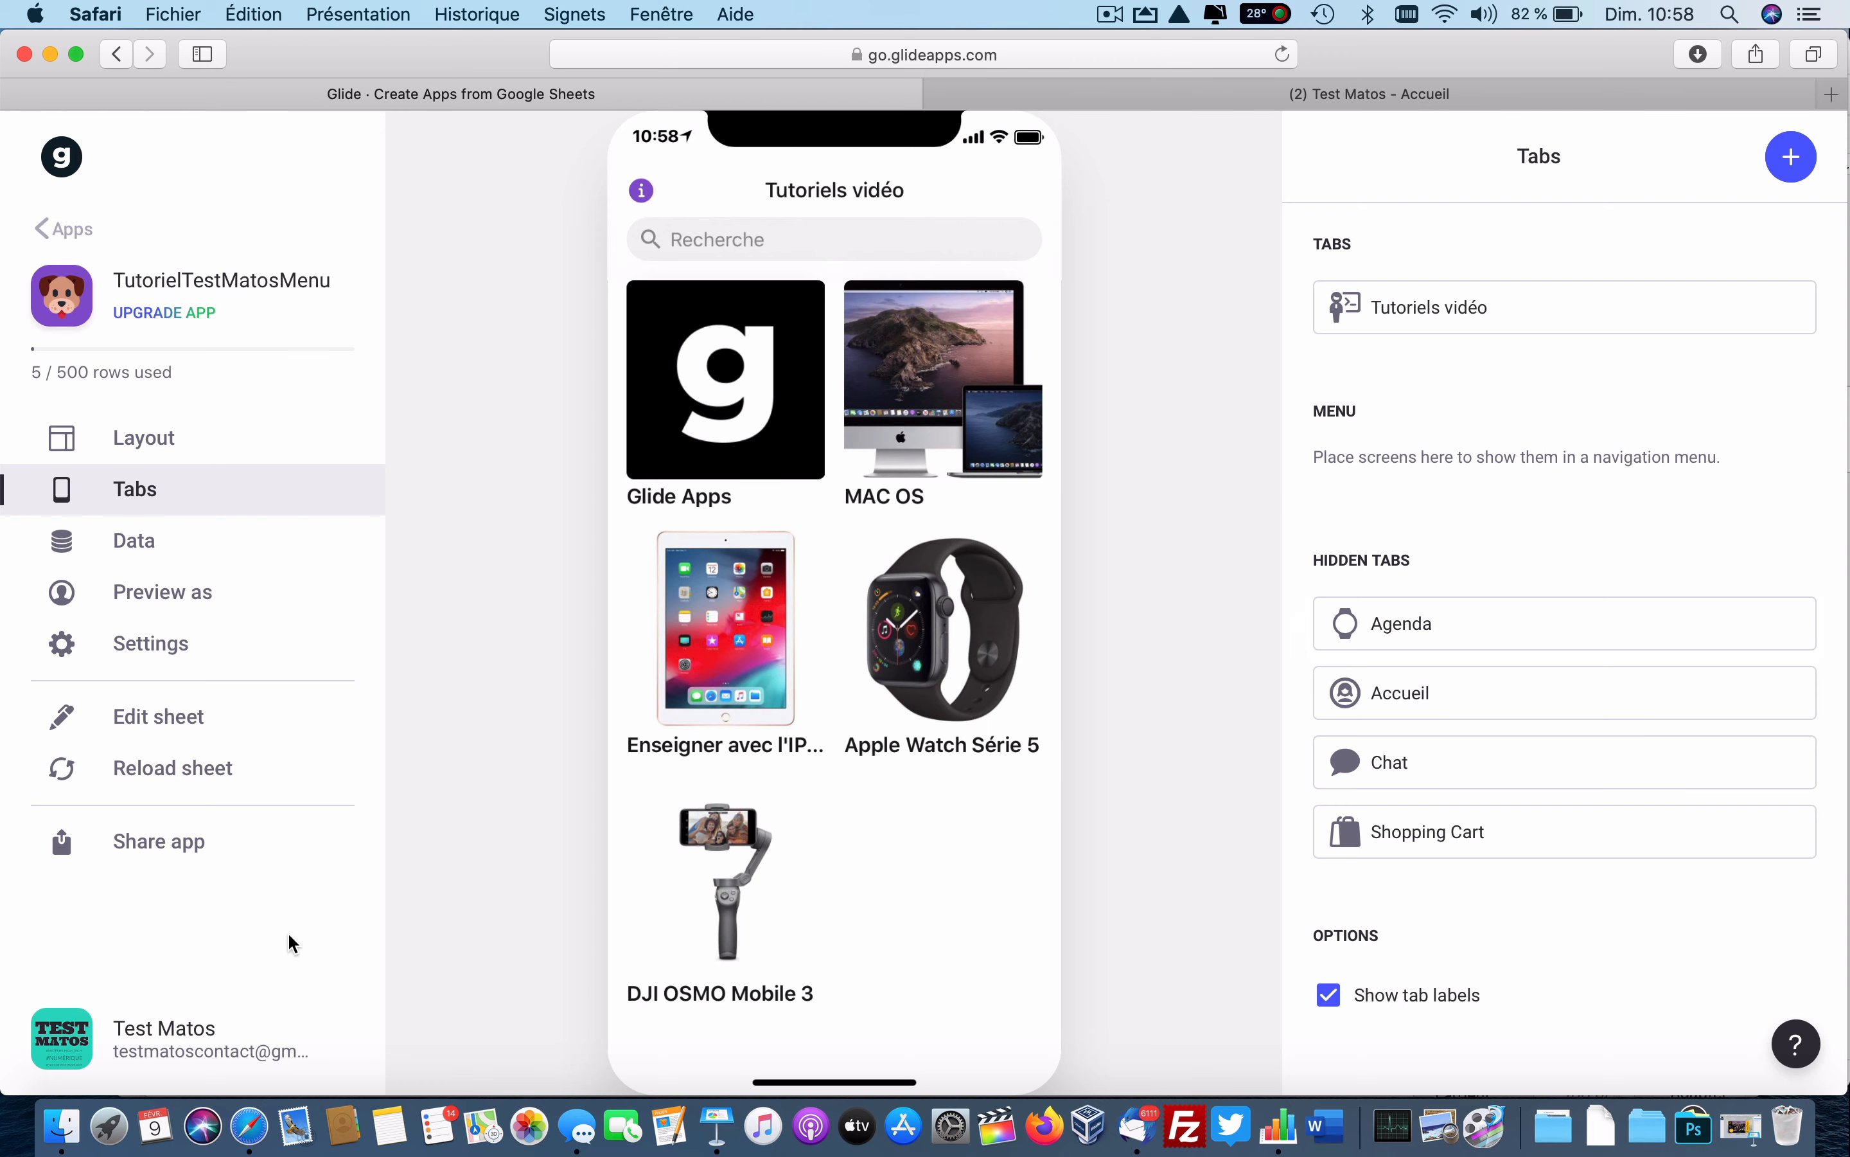
click(160, 717)
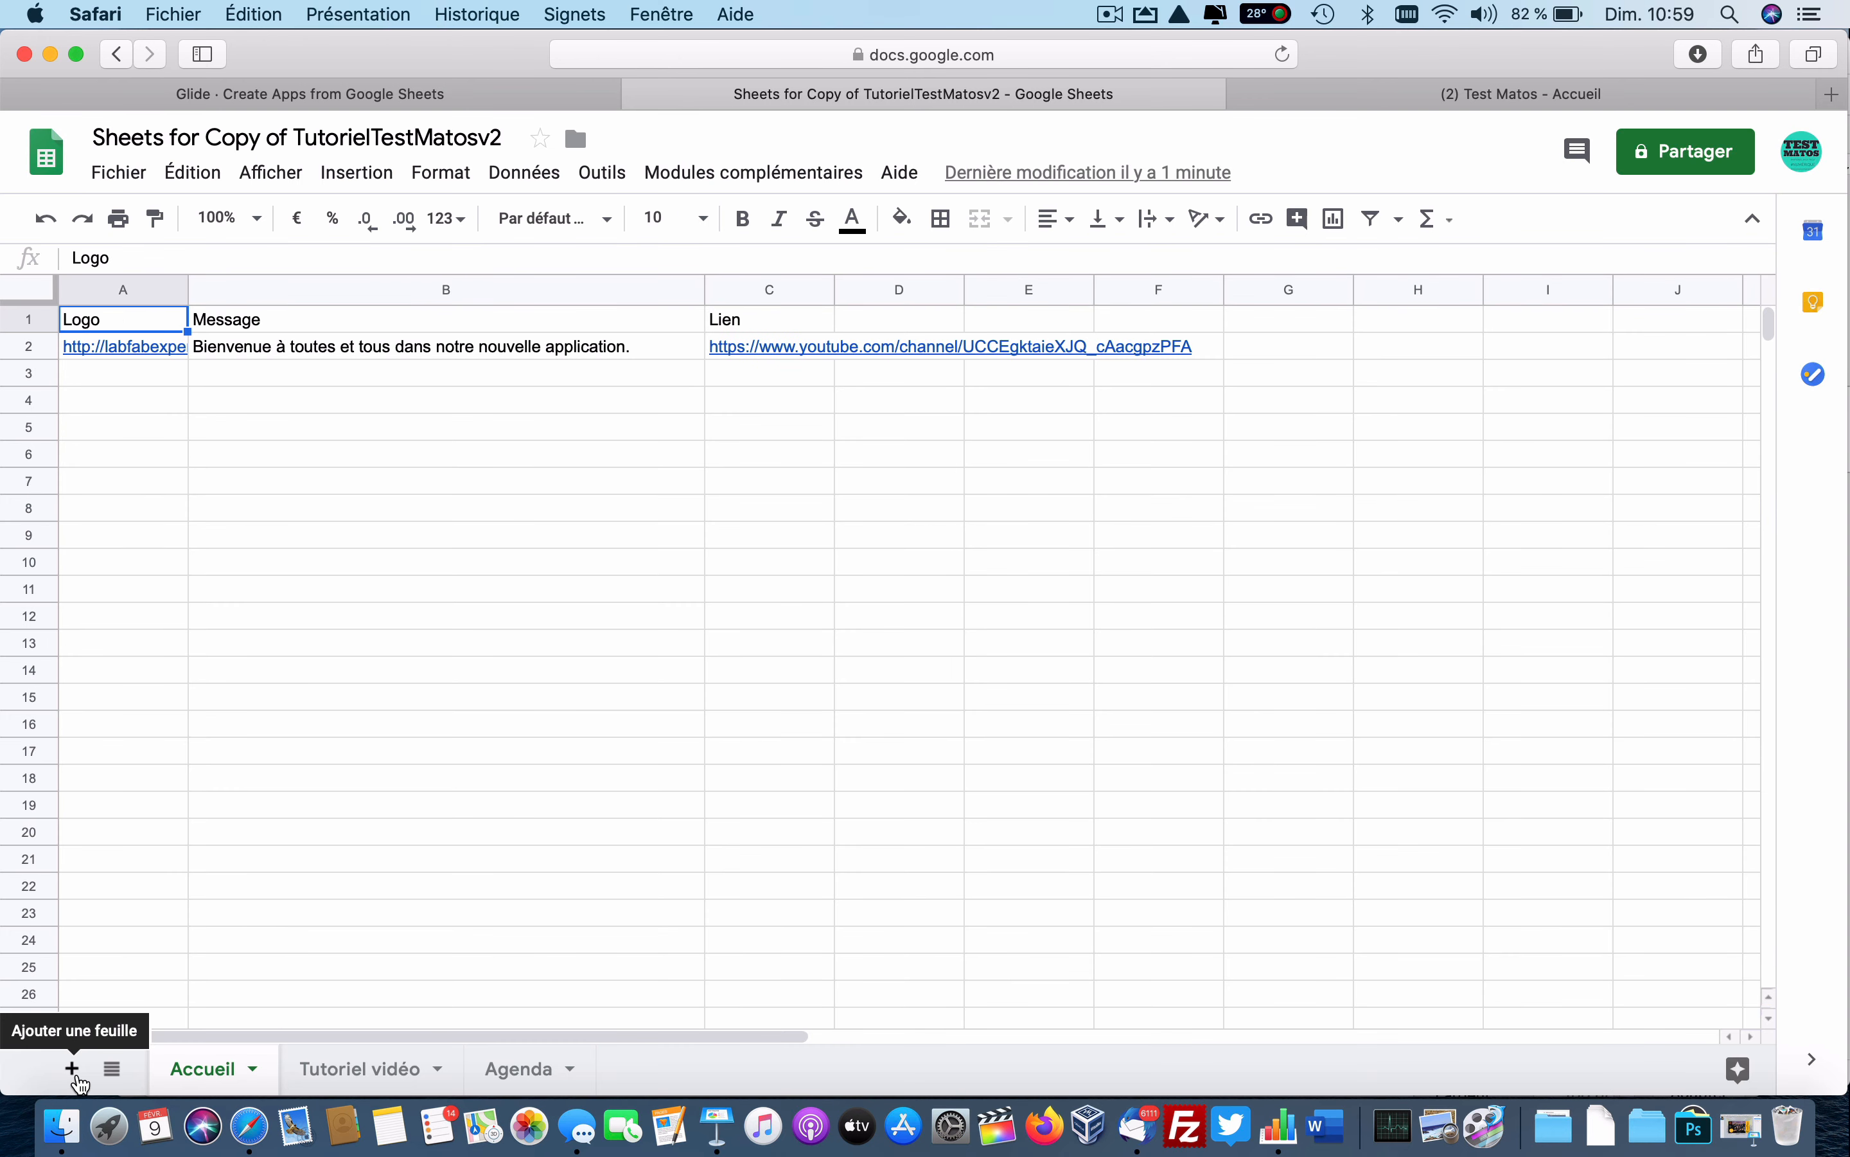
Add a new sheet named Menu and move it to the first position.
click(73, 1069)
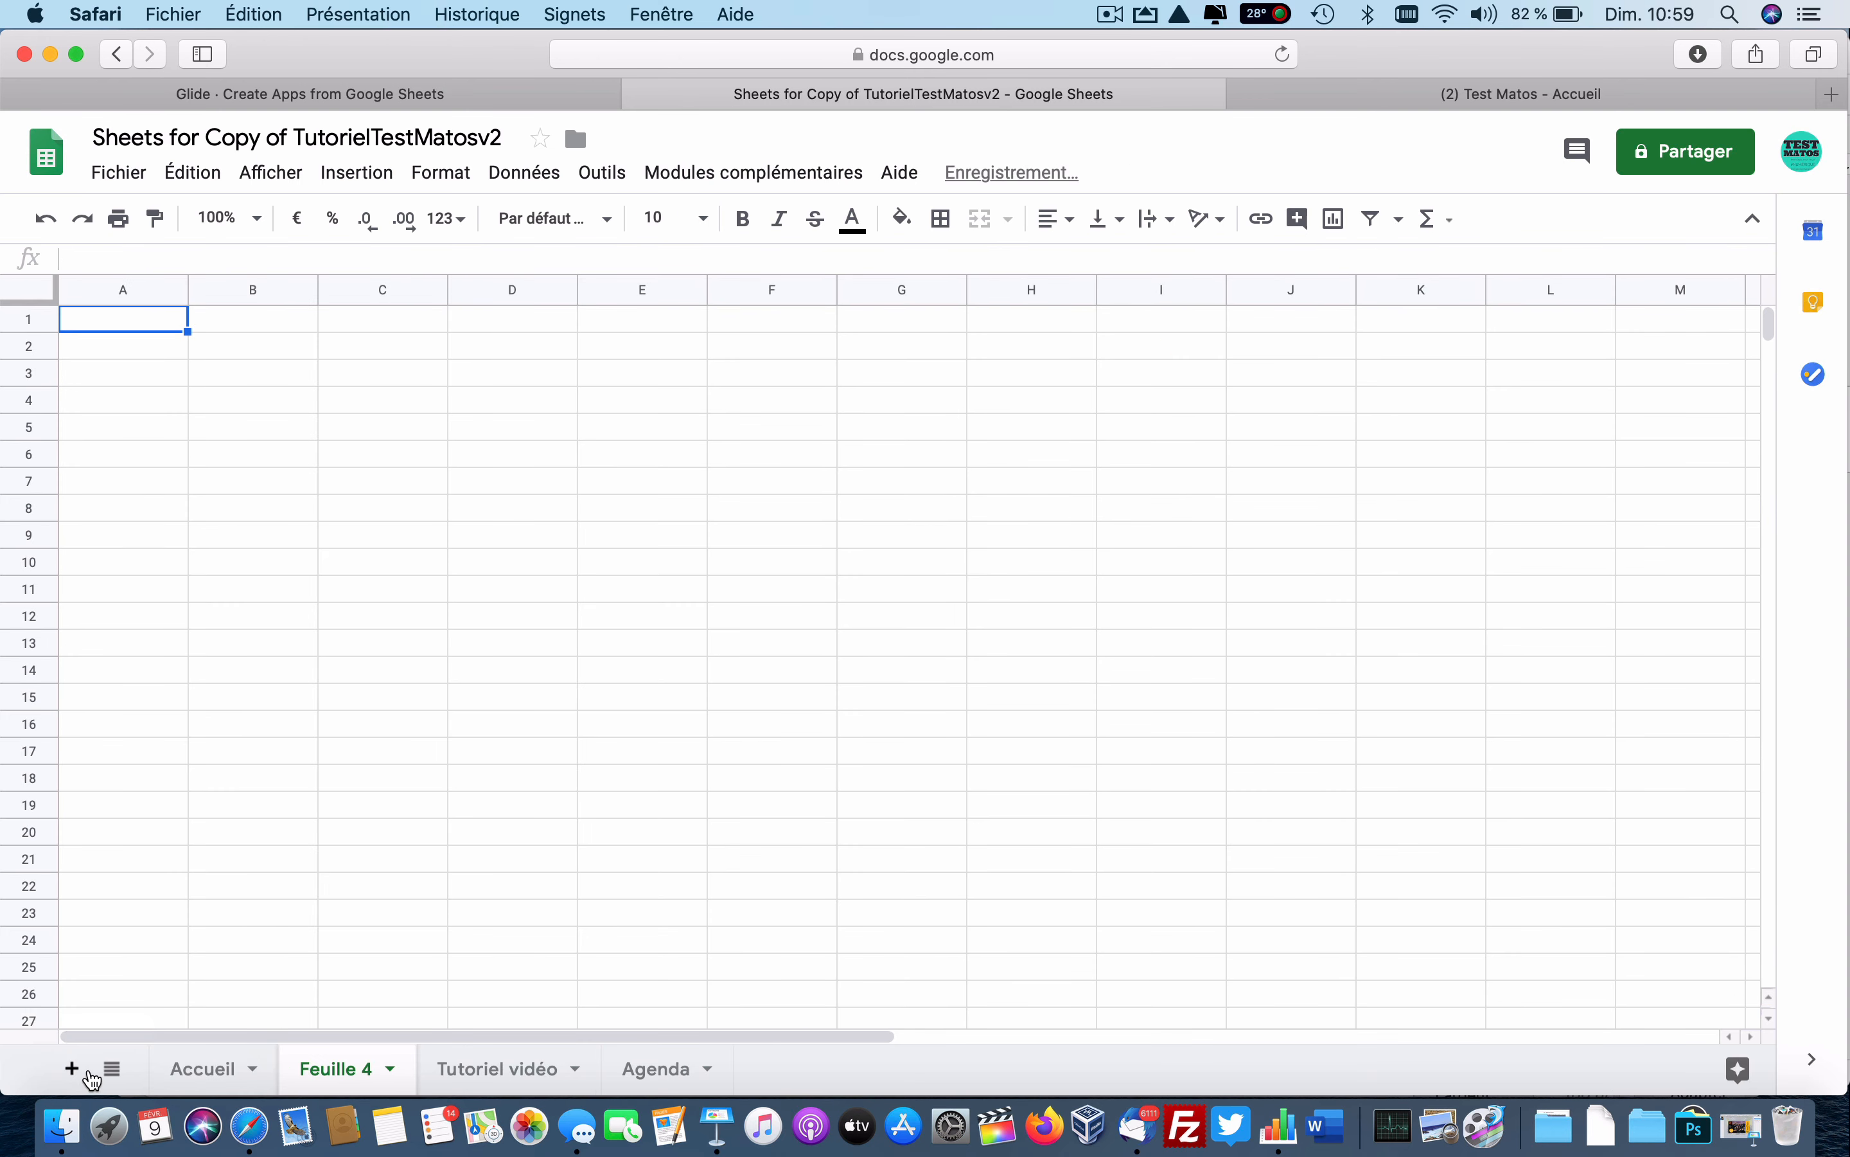
double_click(348, 1069)
text(Menu)
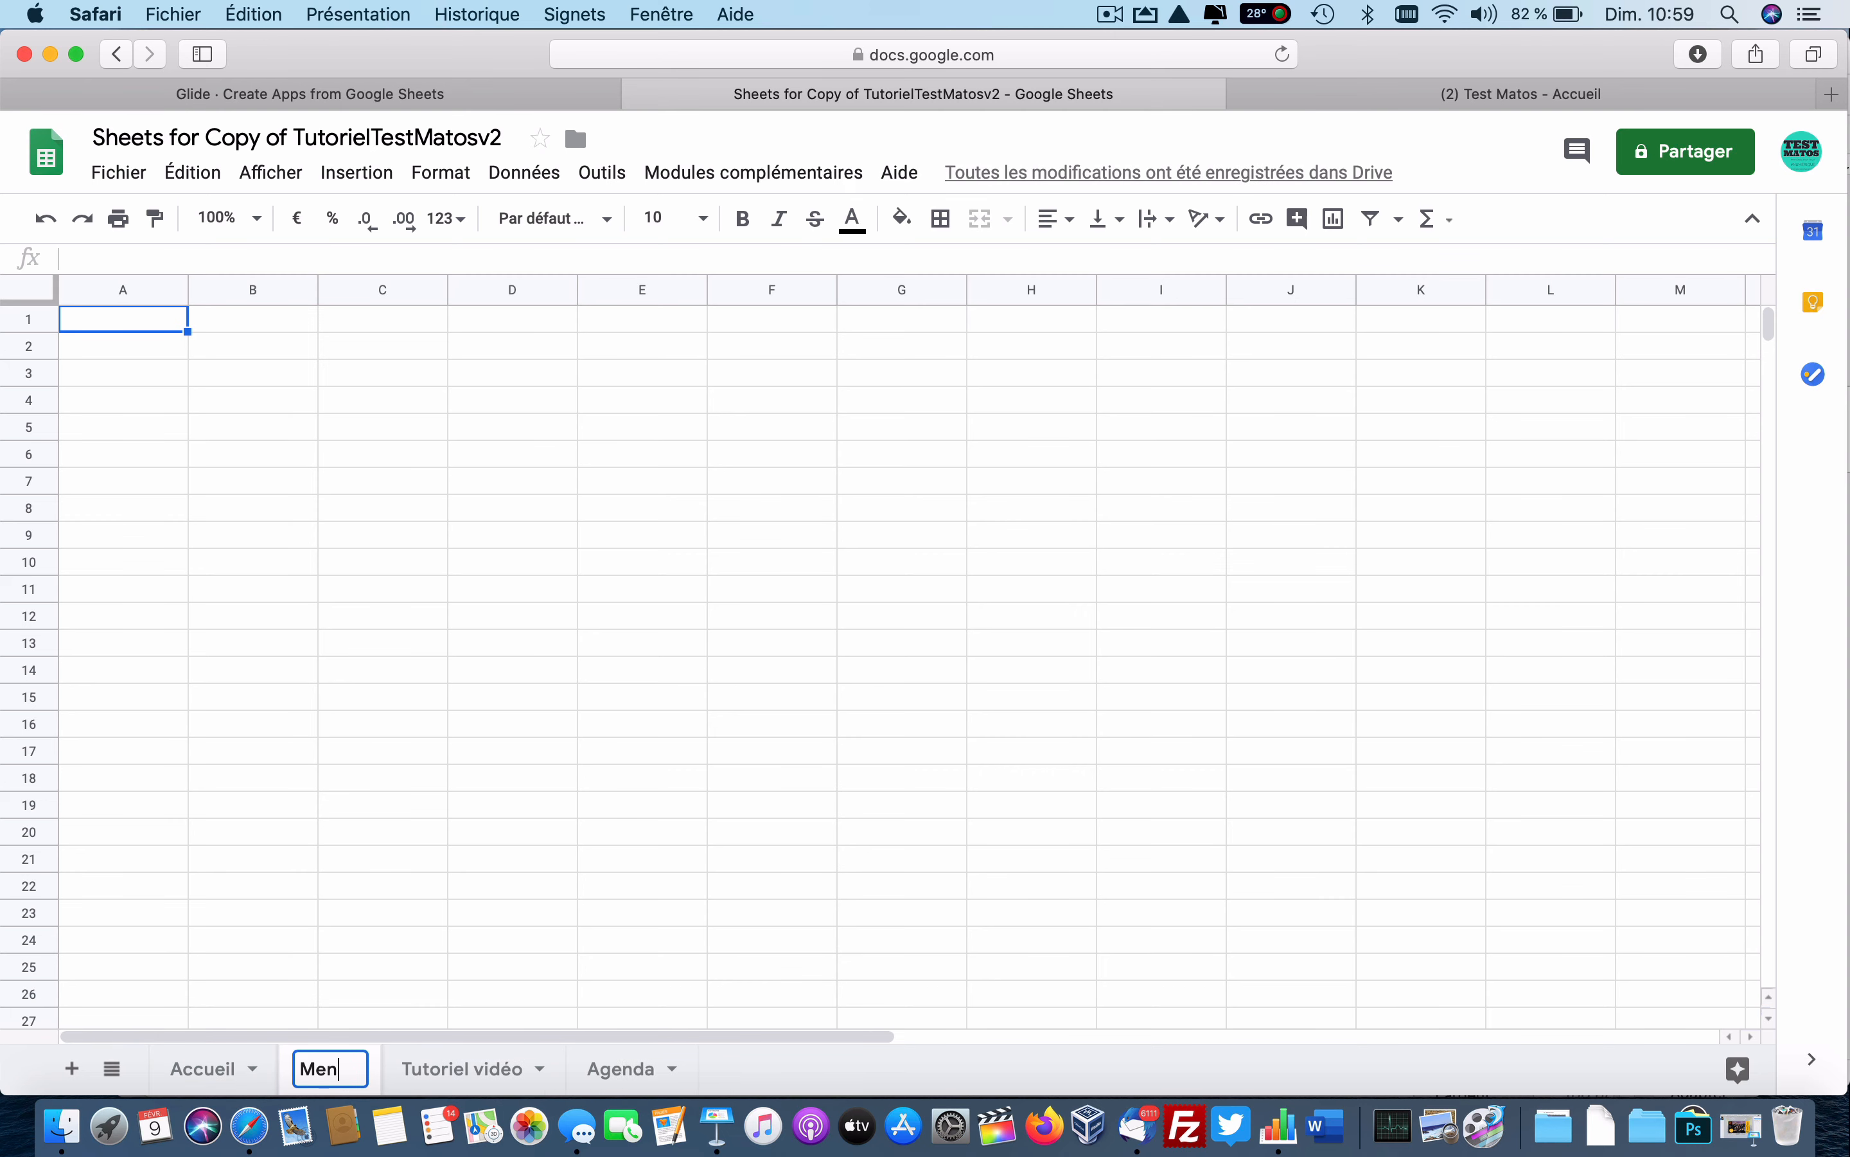
key(Return)
drag(331, 1068, 182, 1075)
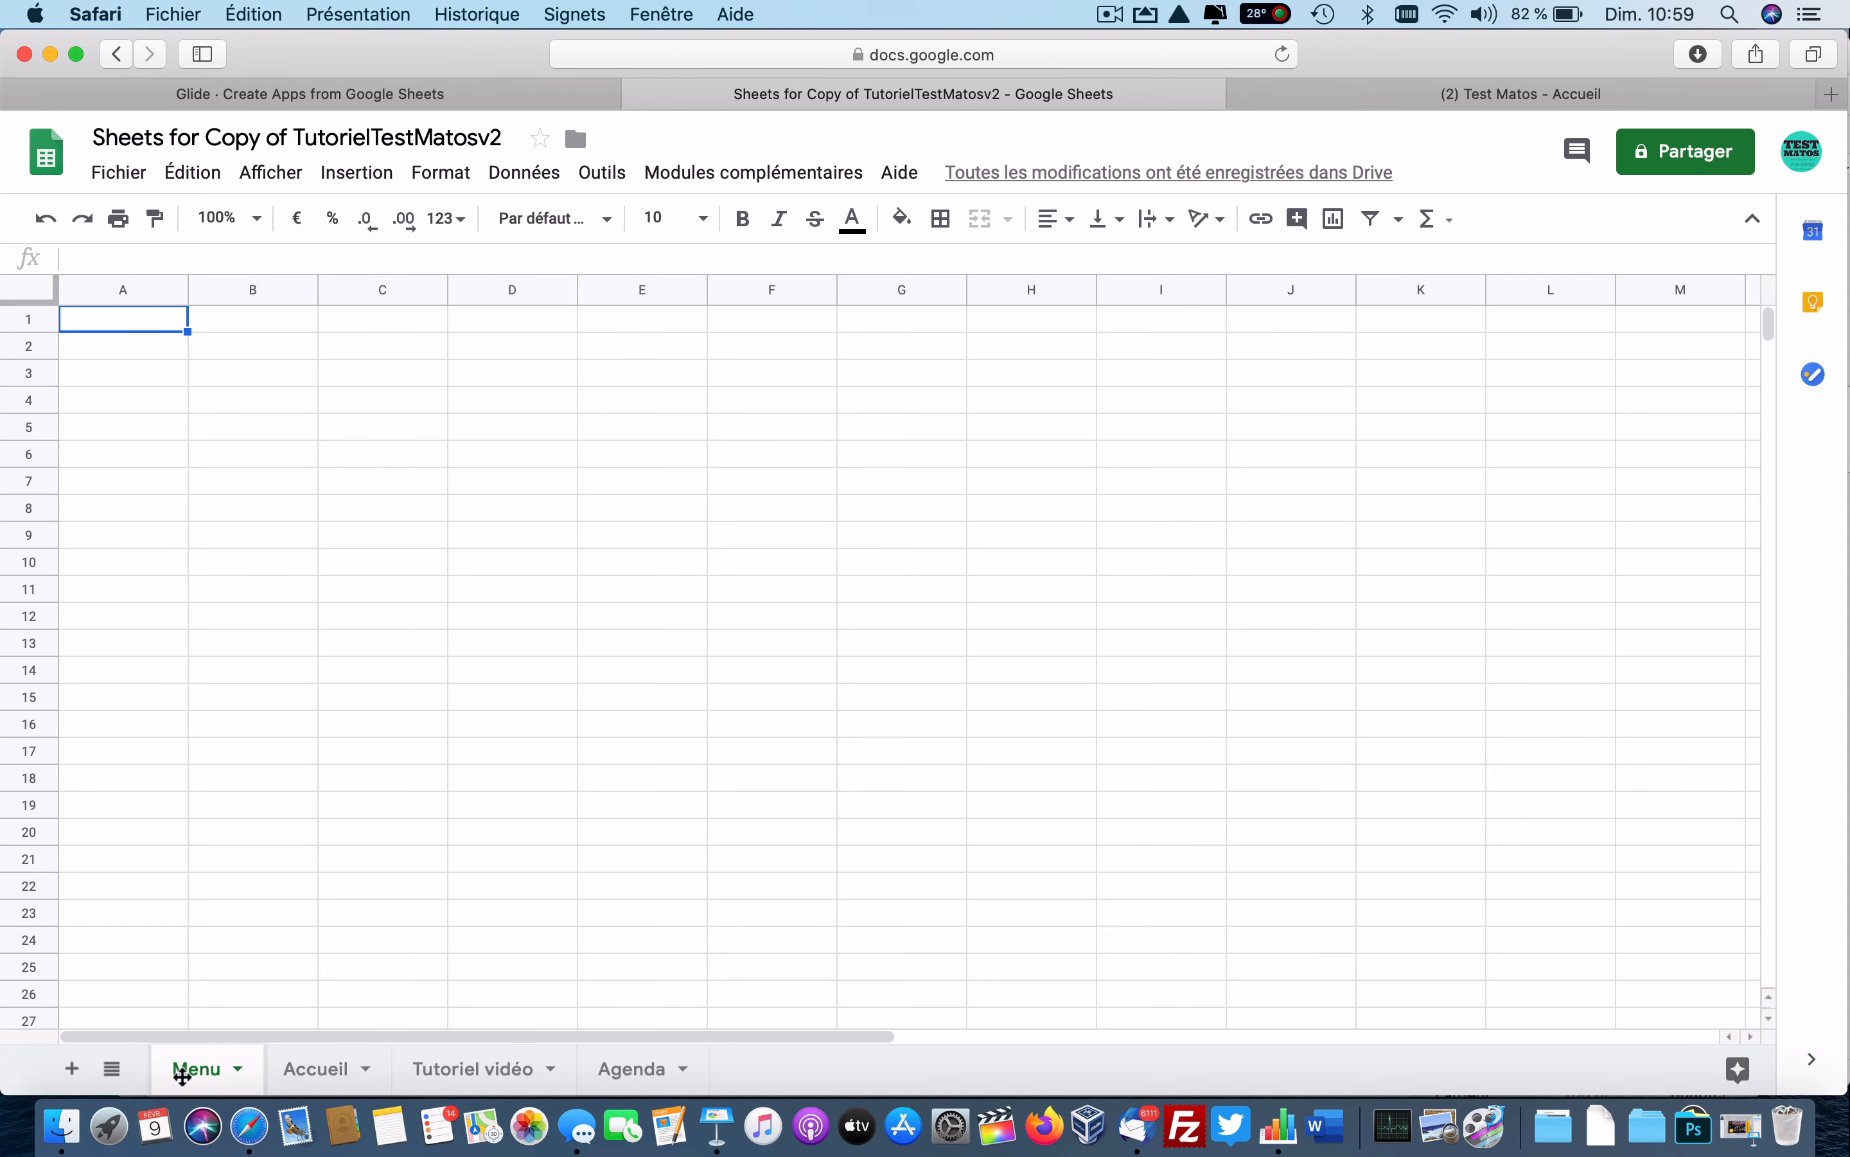
Enter the headers Titre, Texte, Image01 and Image02 in cells A1 to D1.
click(125, 333)
text(Titre)
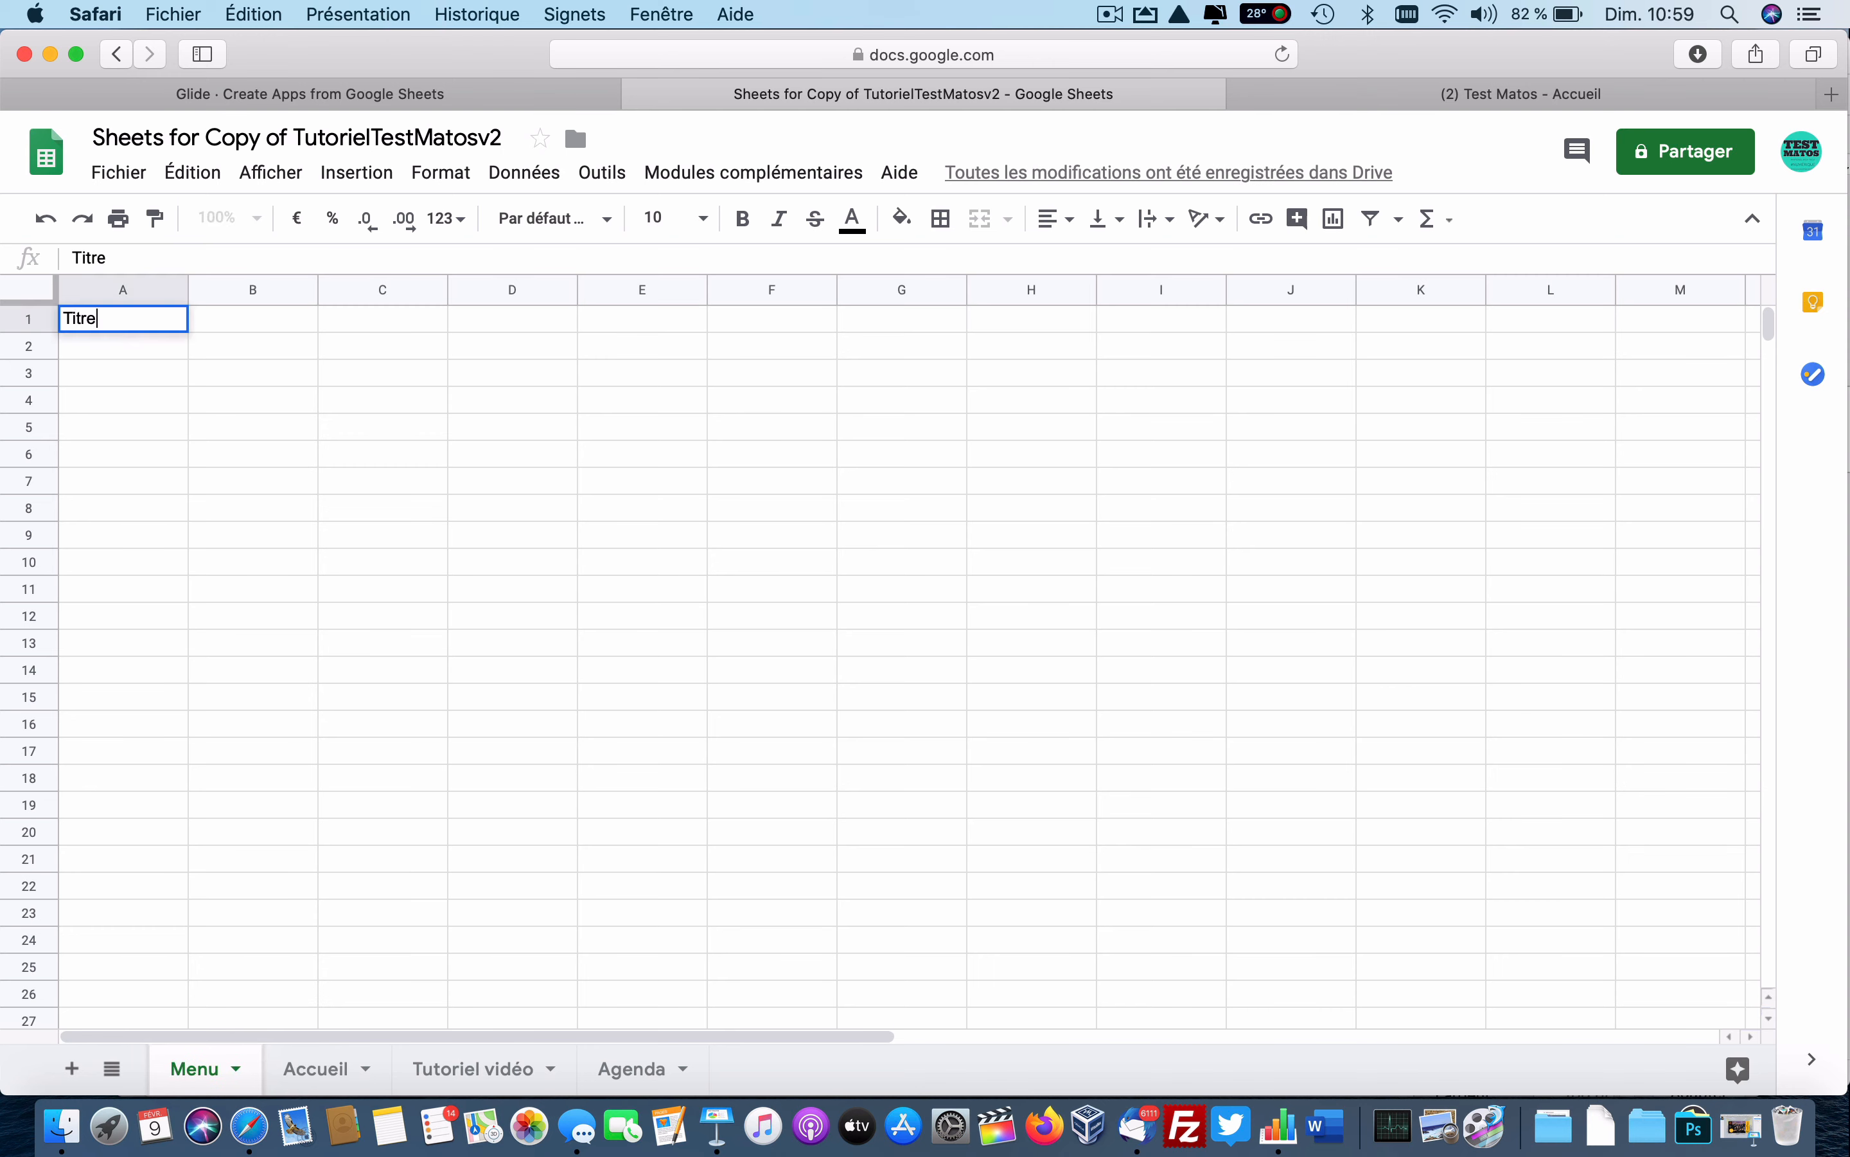
key(Tab)
text(Texte)
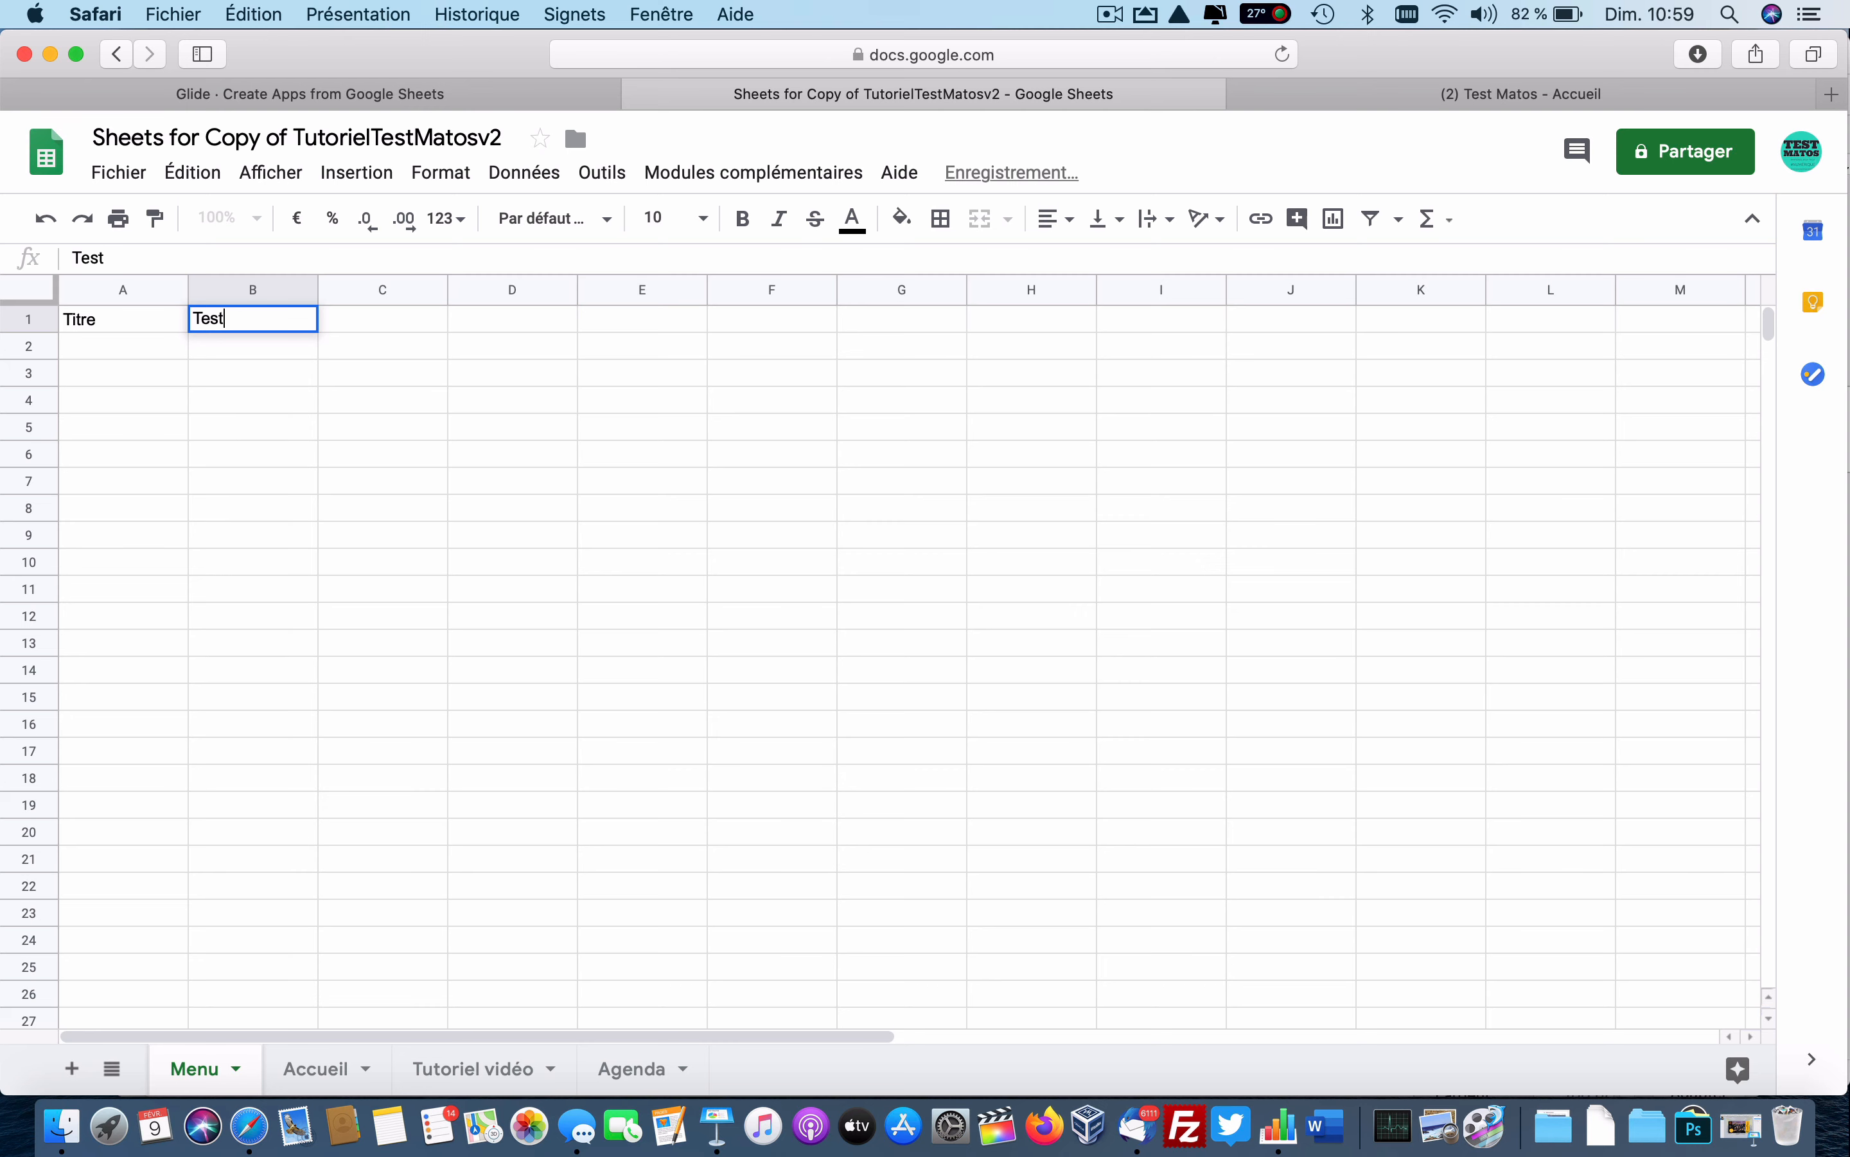
key(Tab)
text(I)
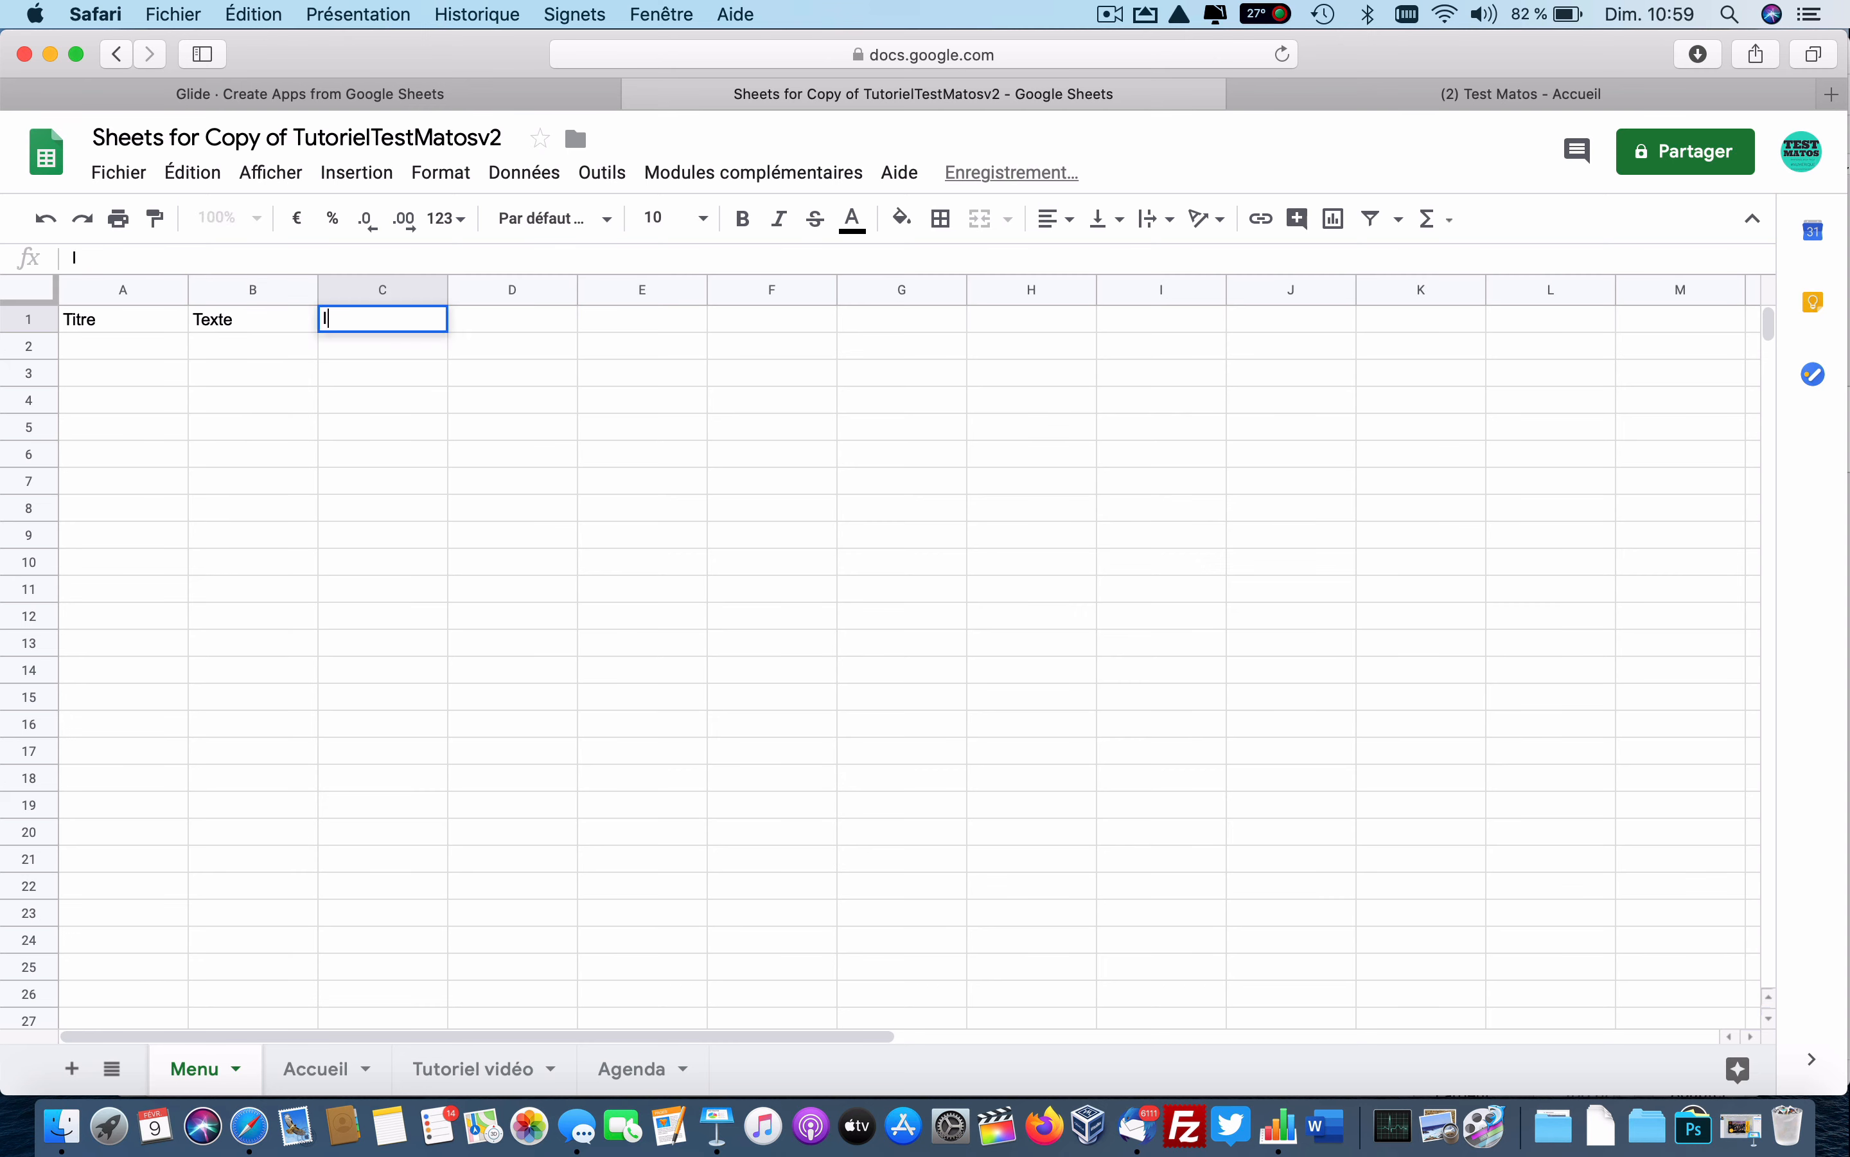
text(mage02)
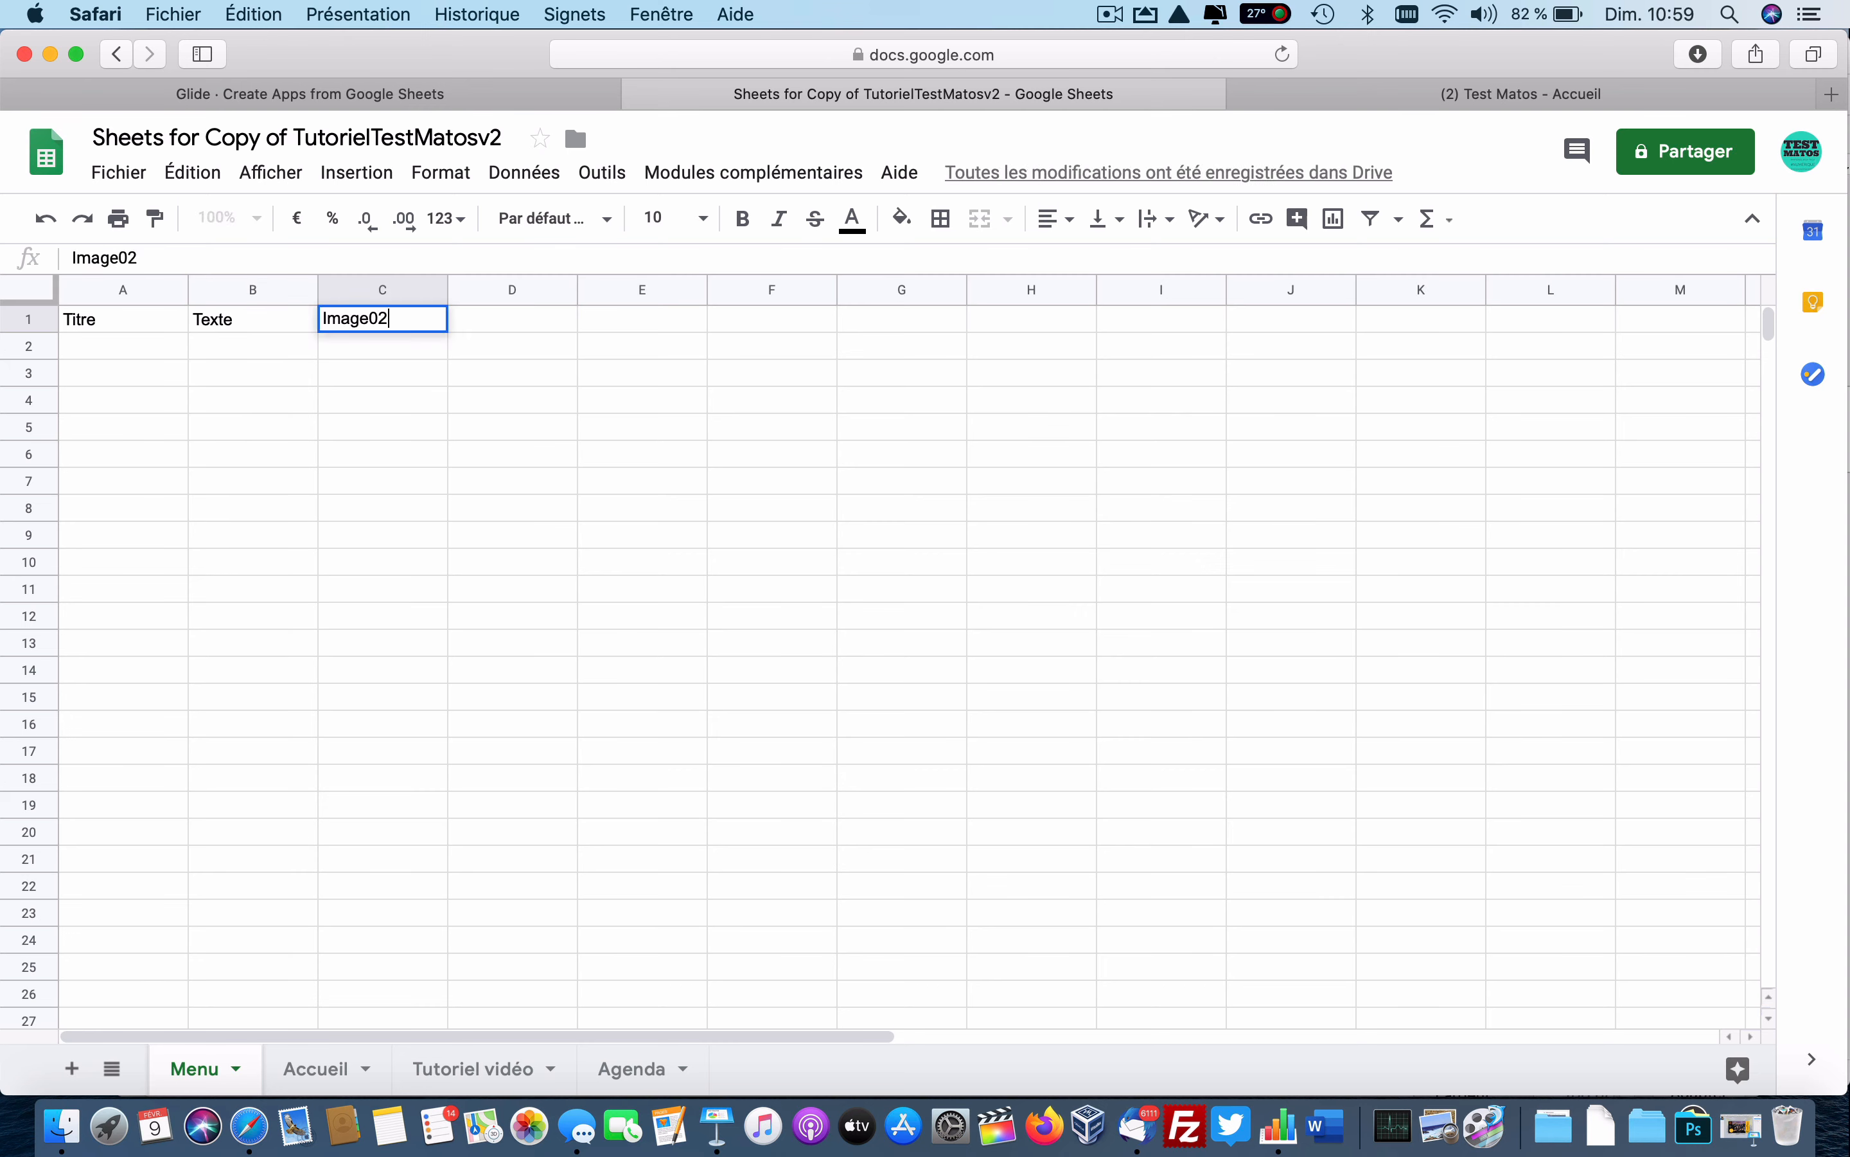
key(BackSpace)
text(1)
key(Tab)
text(Image03)
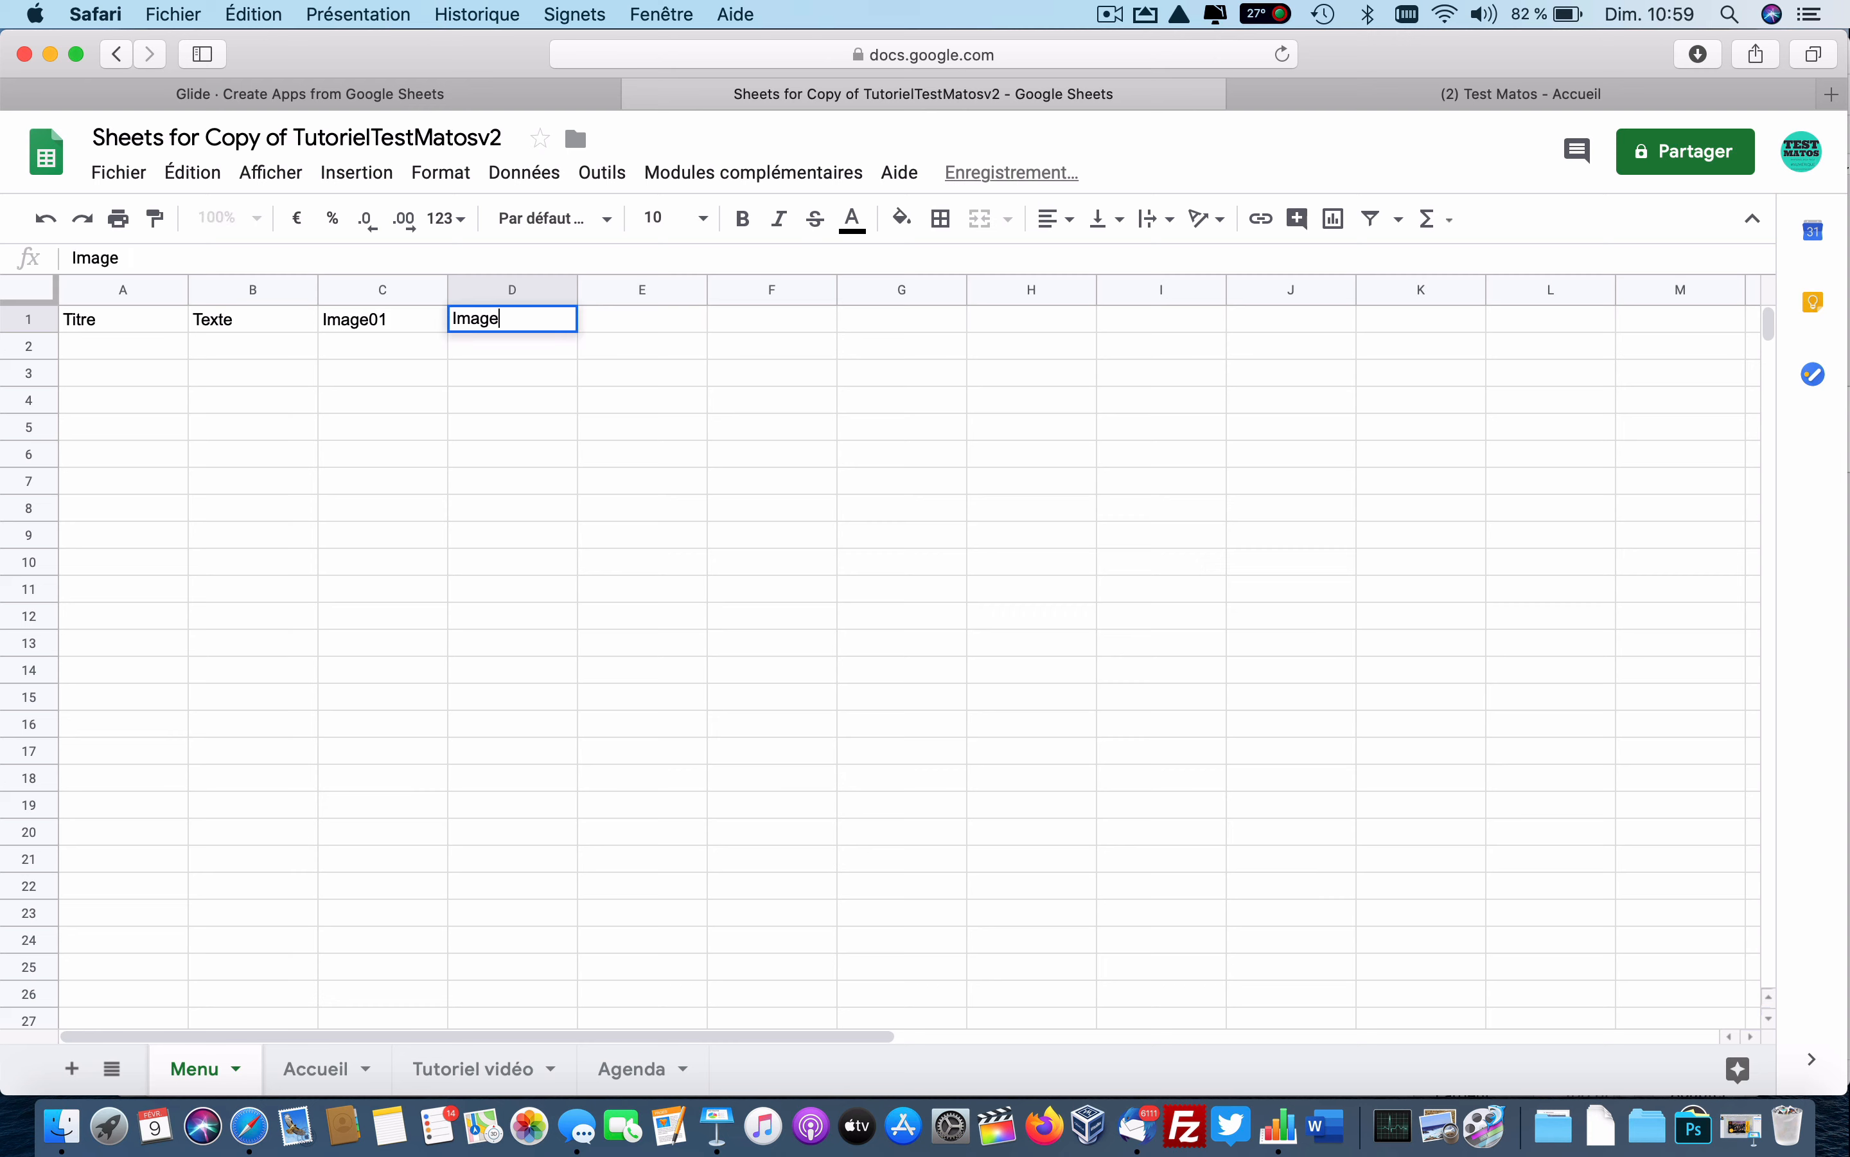
key(BackSpace)
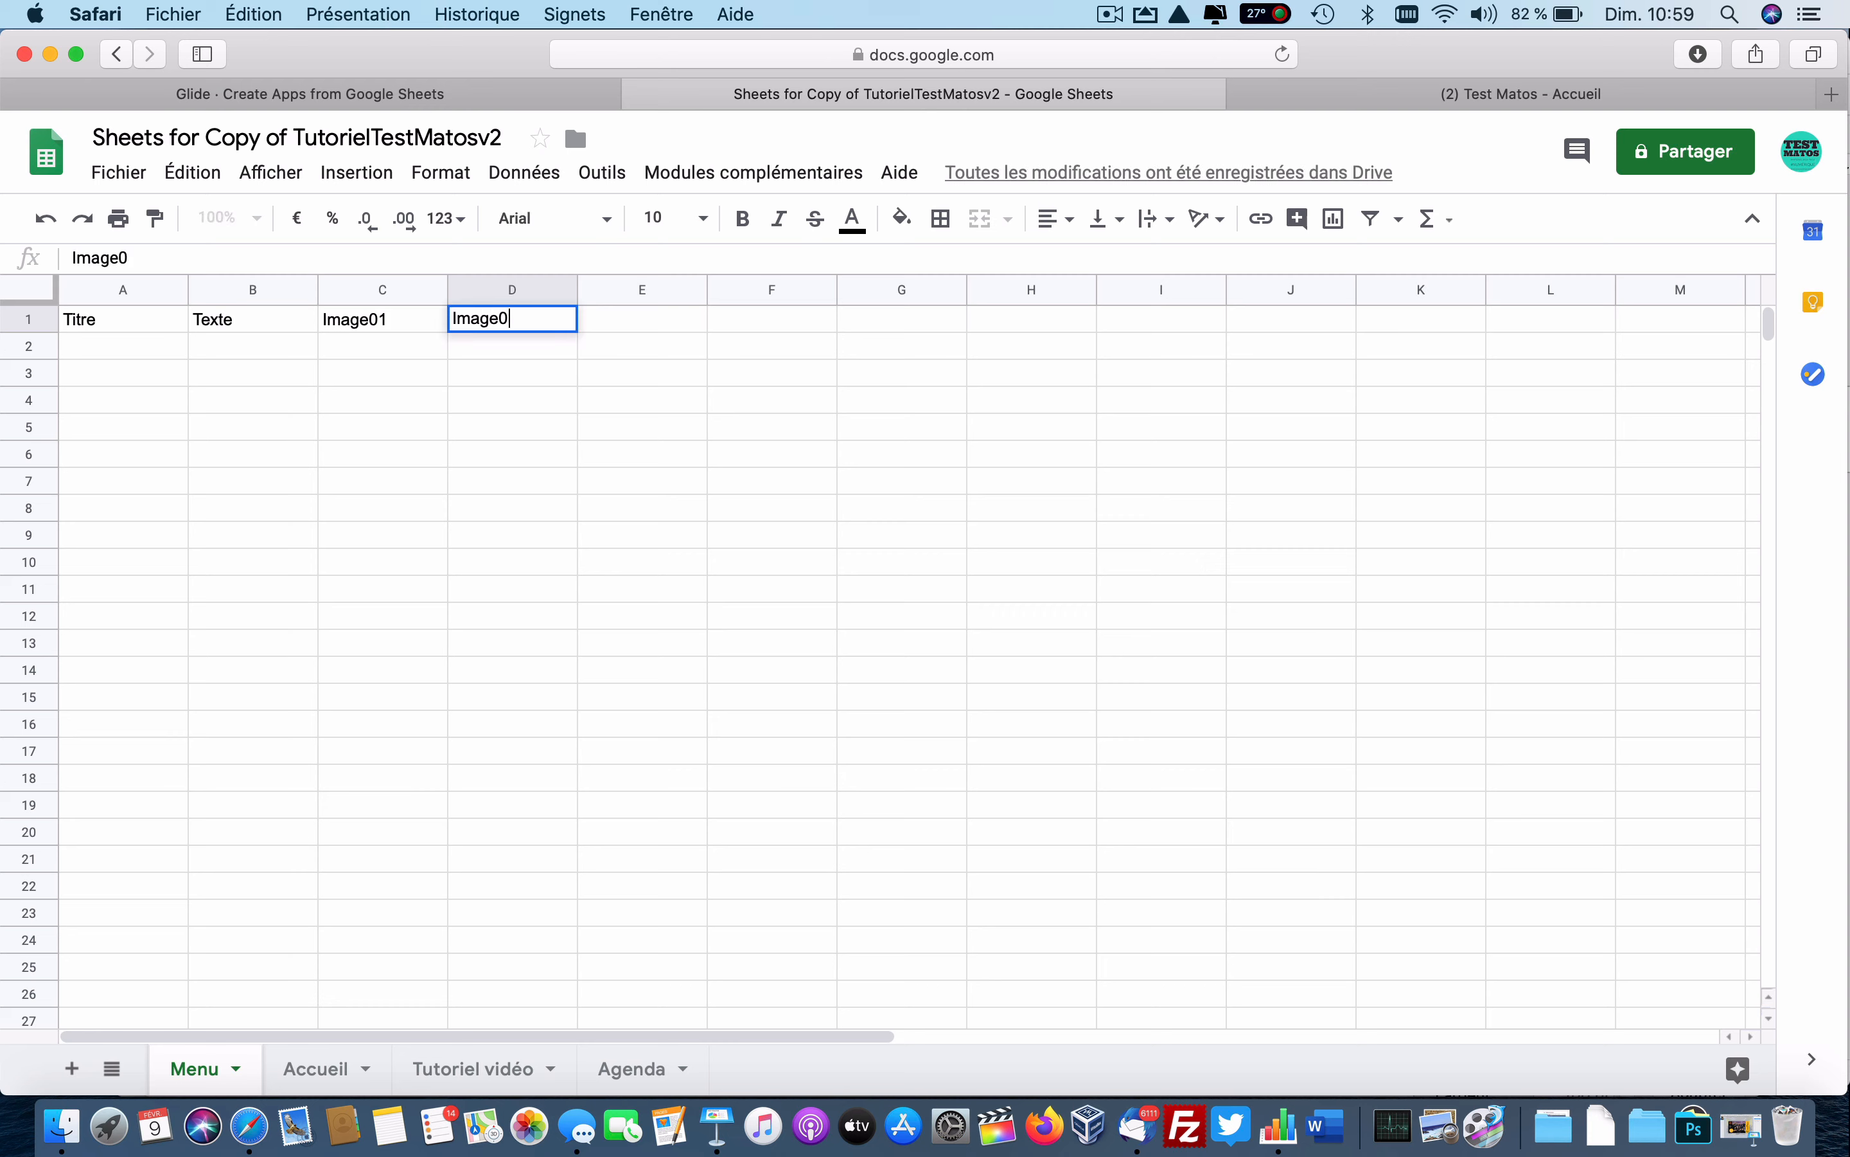
text(2)
key(Tab)
Continue row 1 with the headers Image03, Image04, image05, Email and Lien.
text(Image)
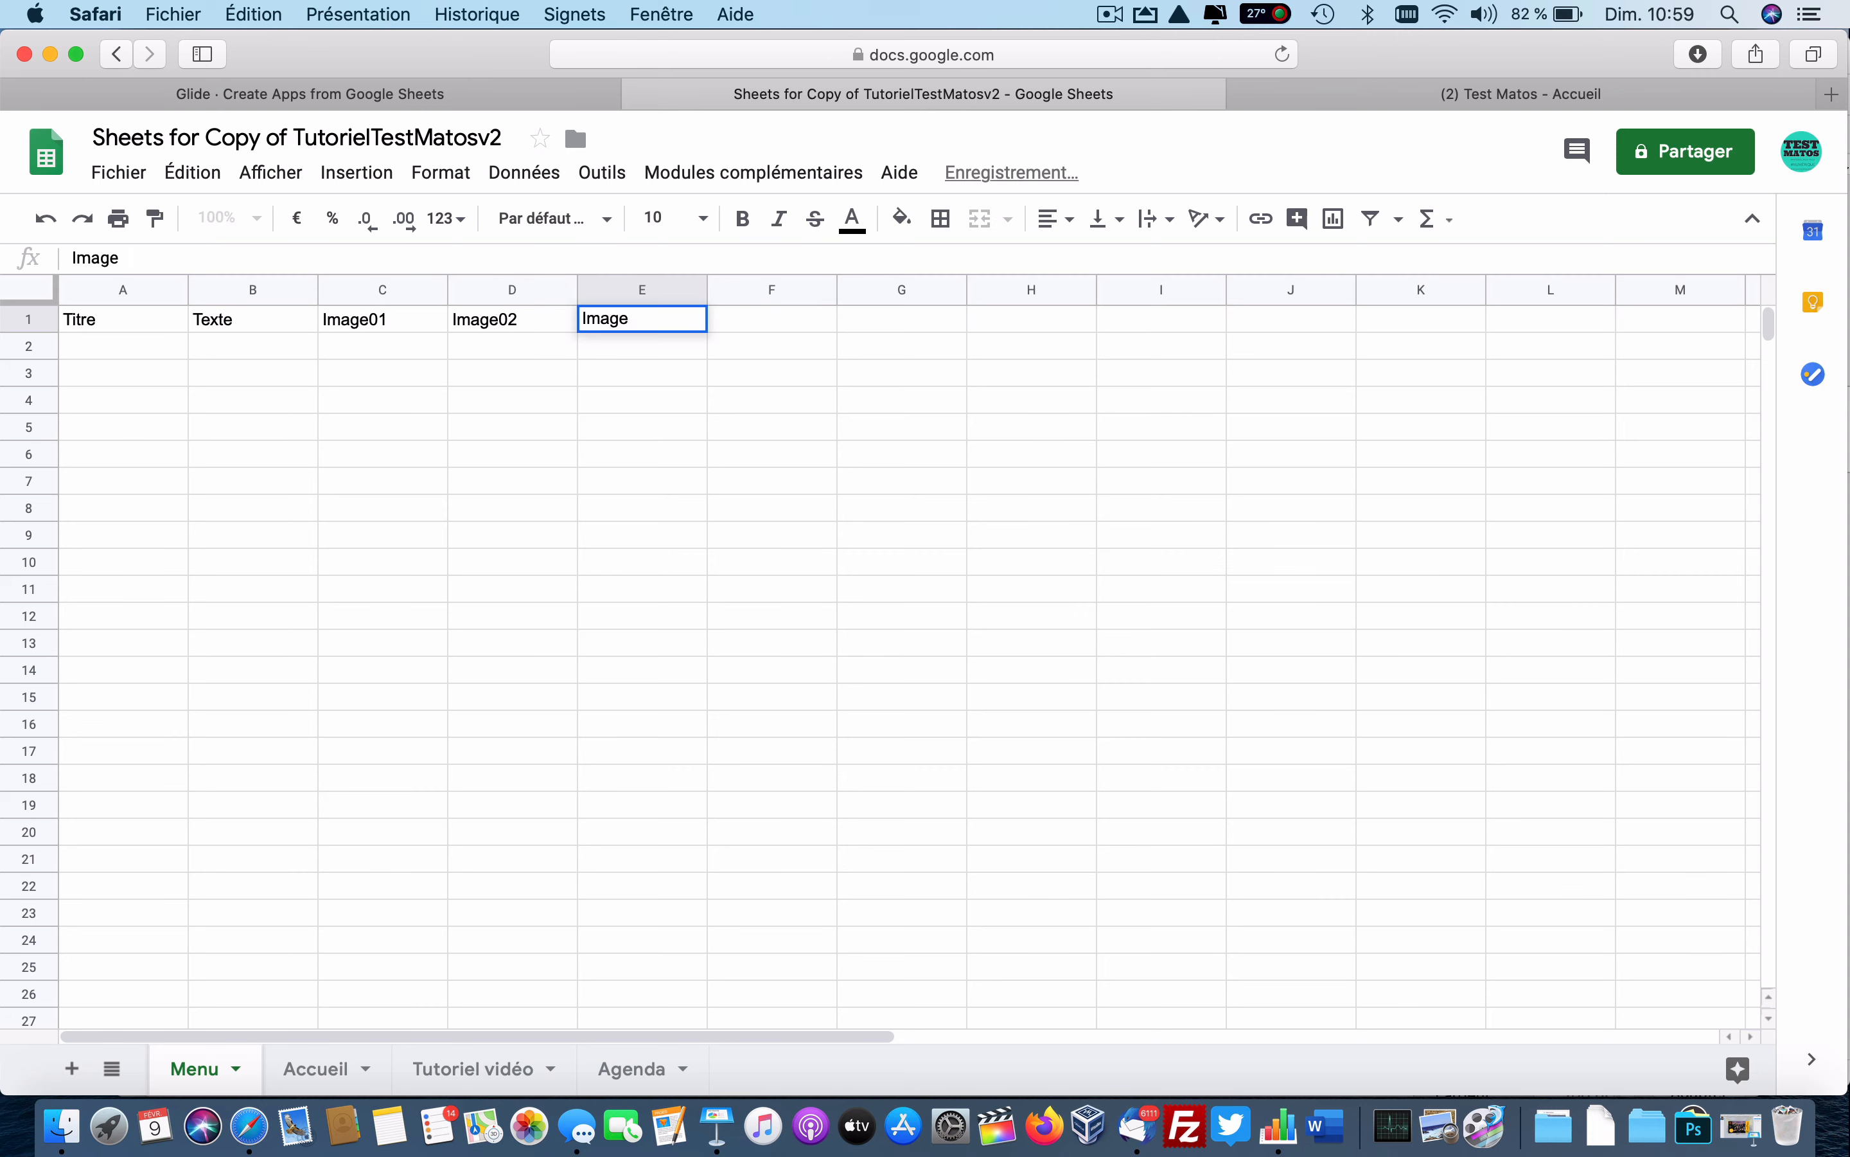
text(03)
key(Tab)
text(Image)
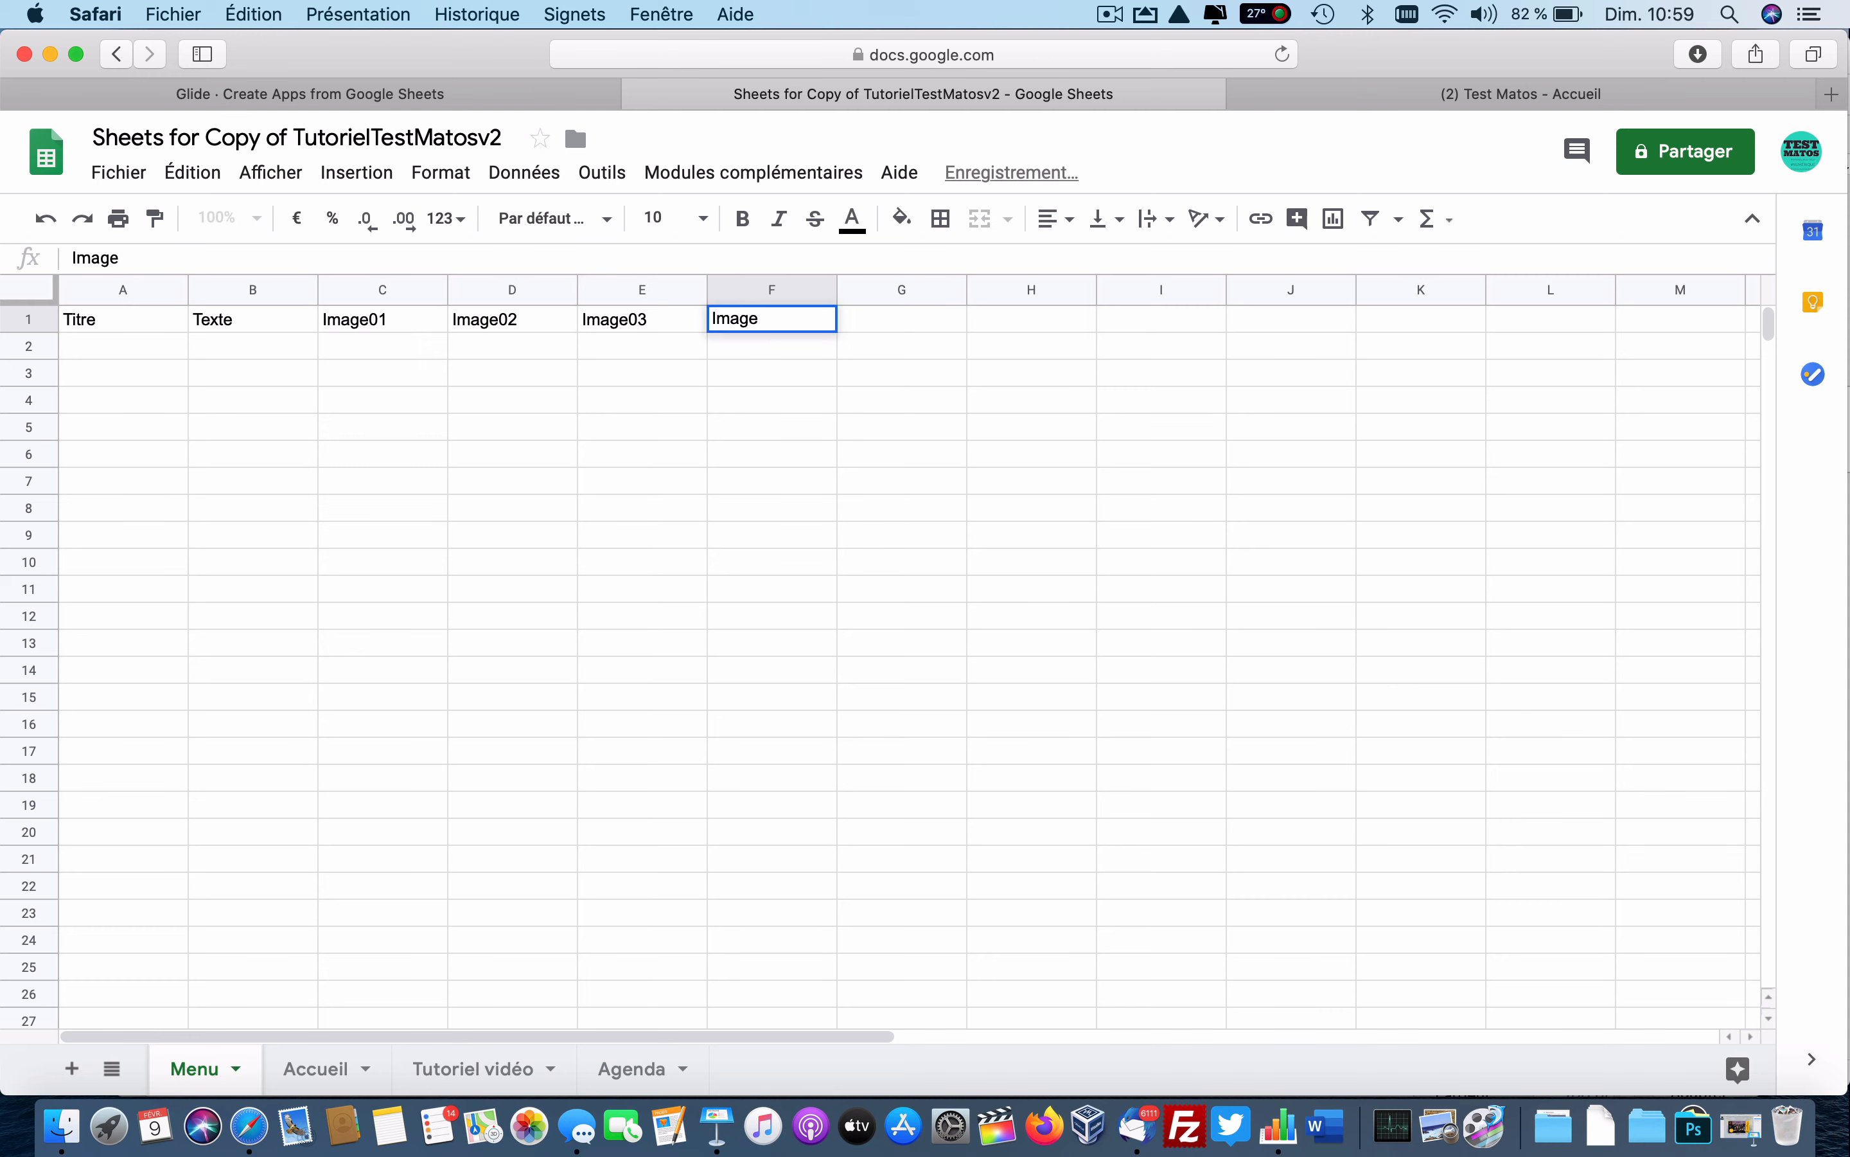
text(04)
key(Tab)
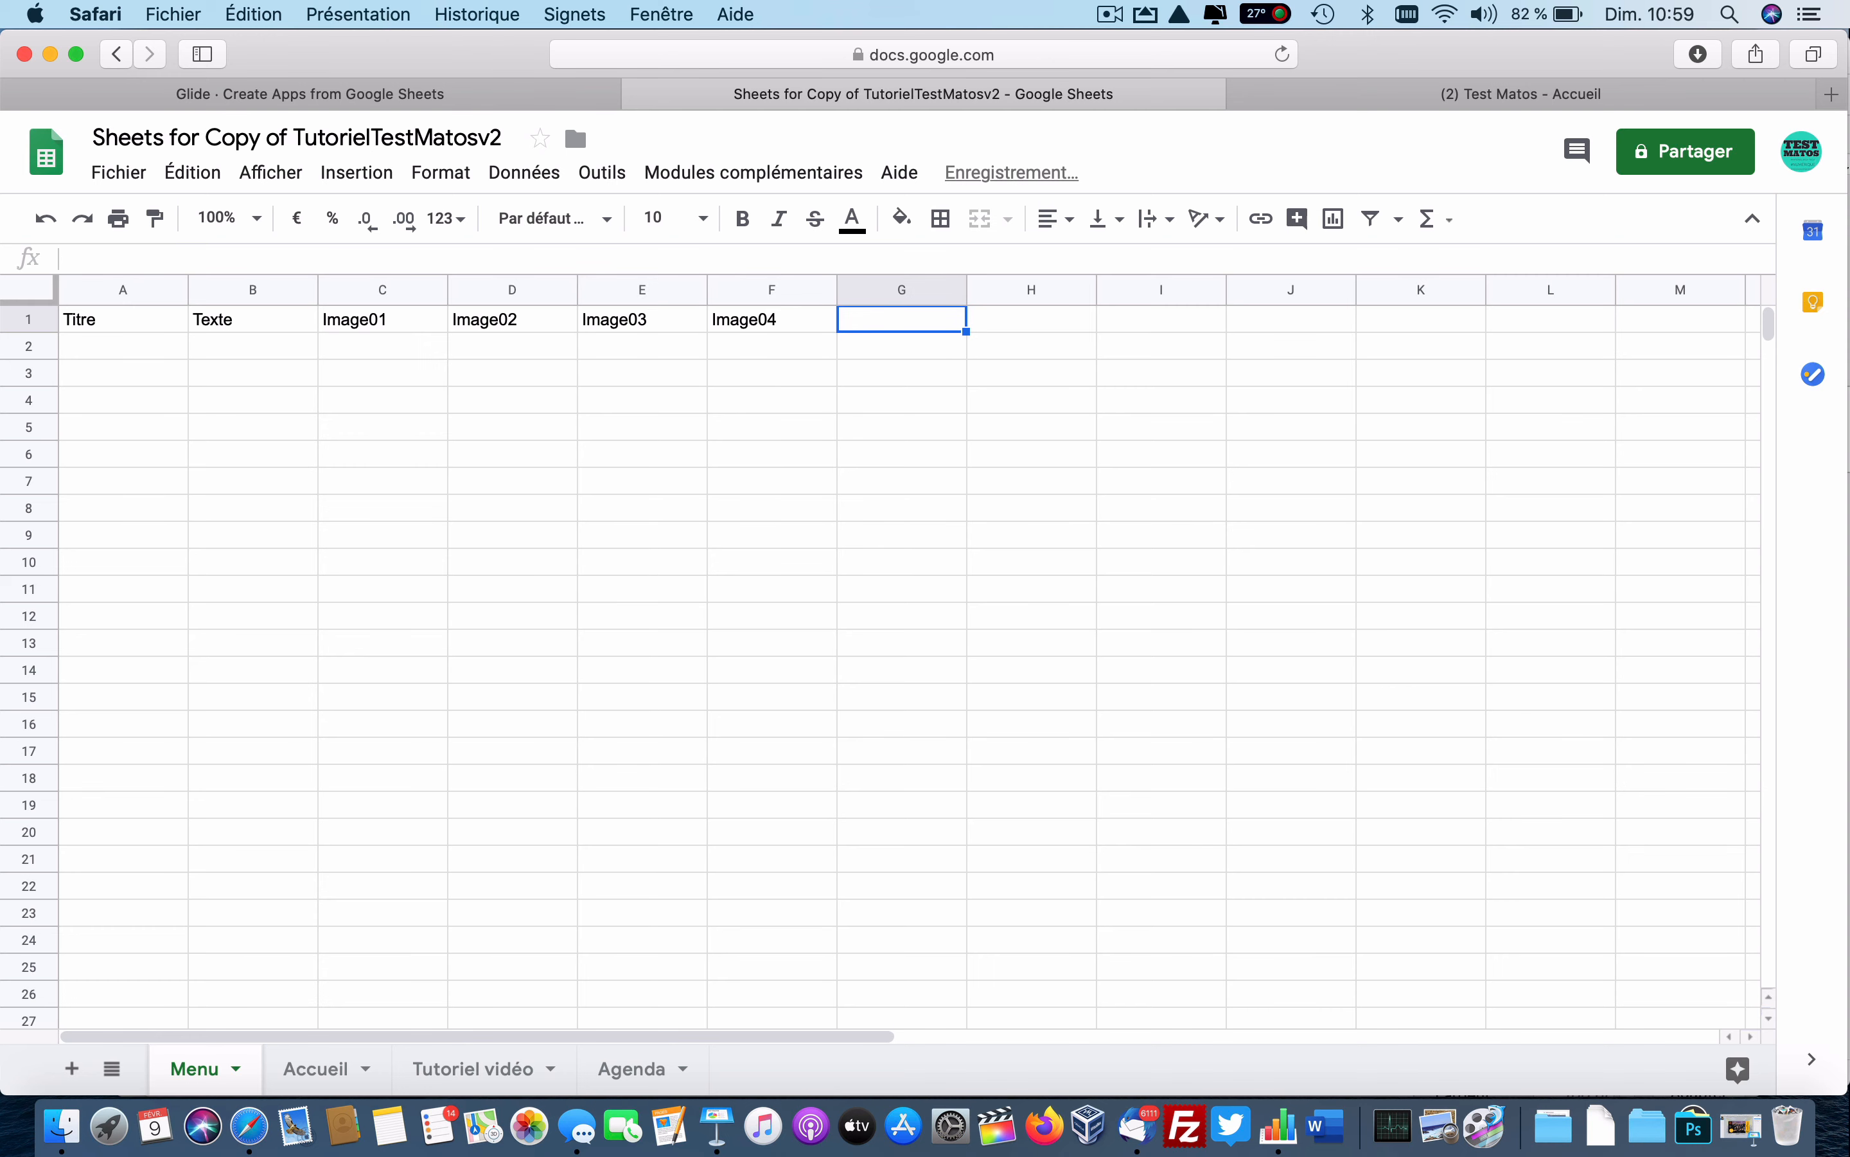
text(ia)
key(BackSpace)
text(m)
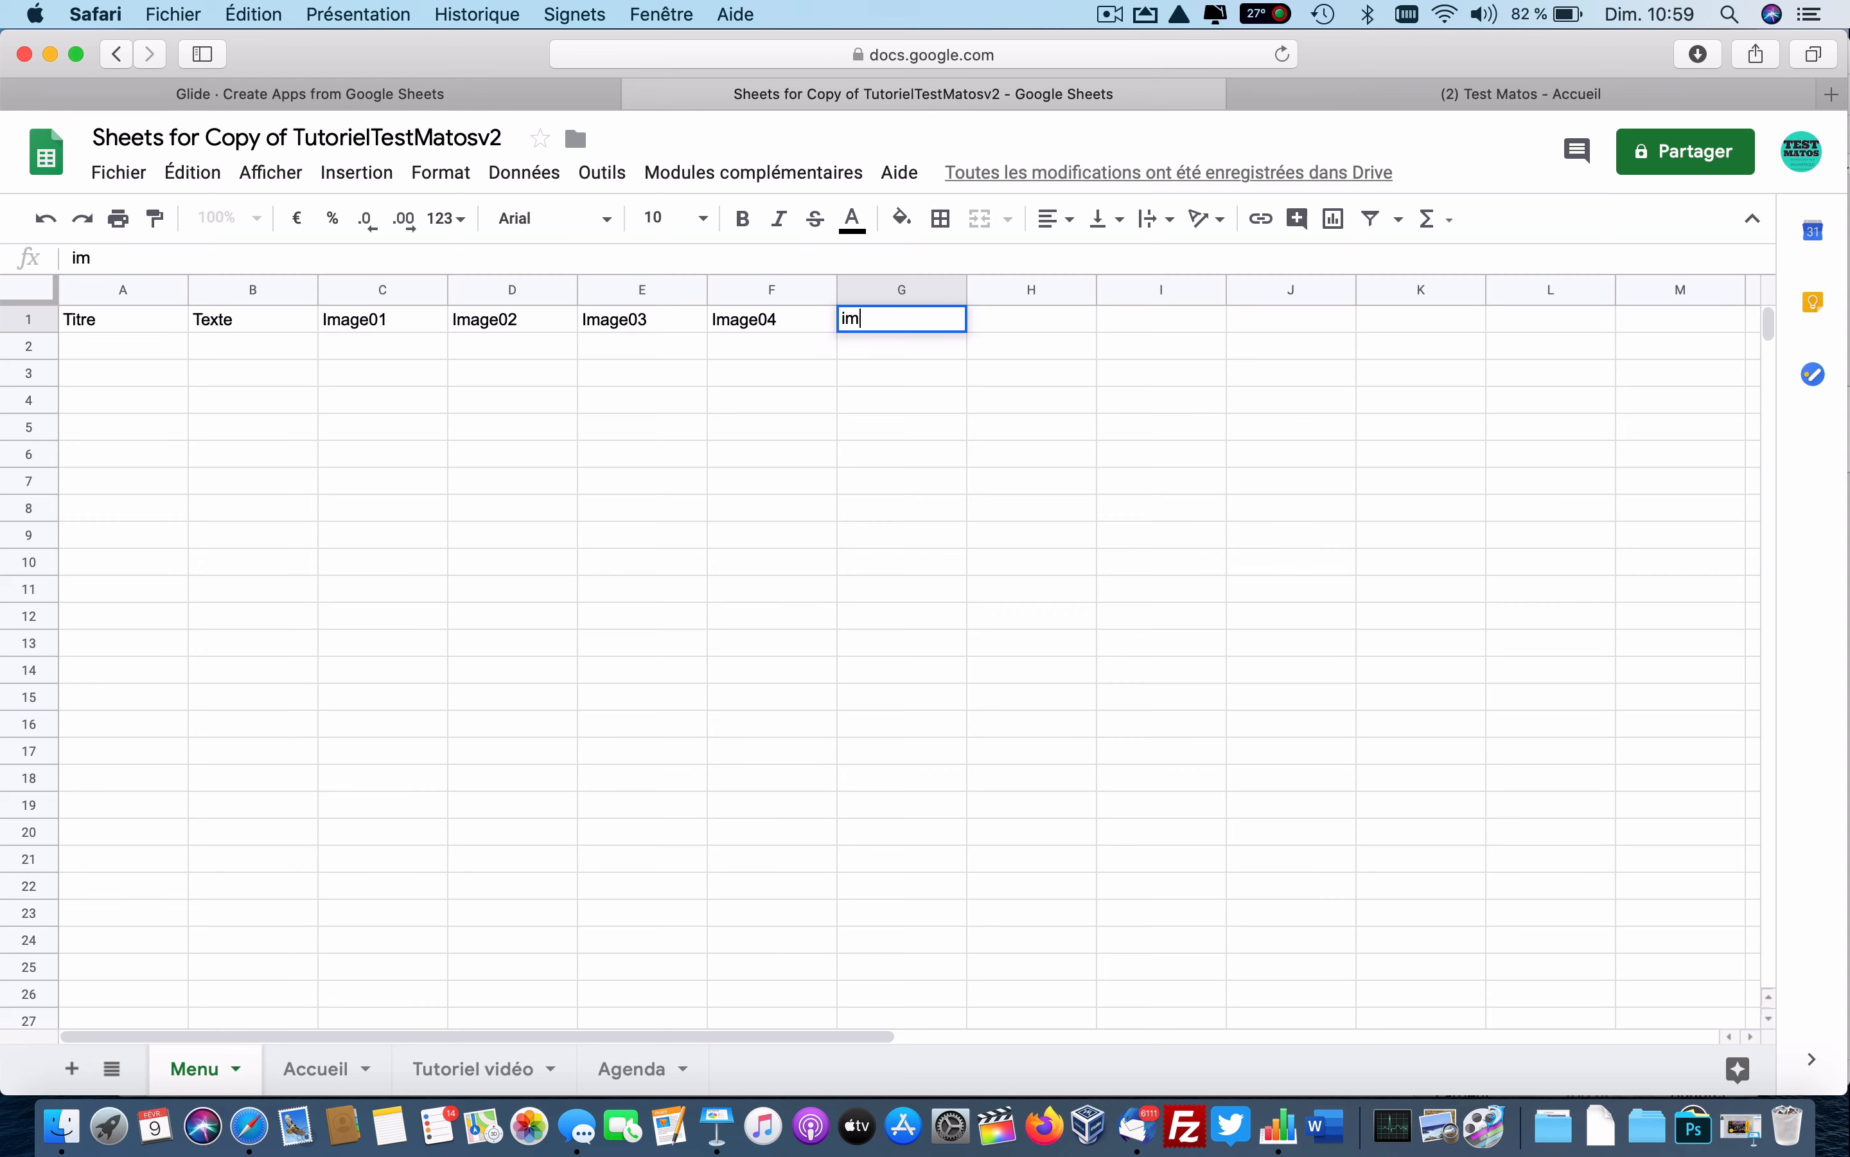
text(age05)
key(Tab)
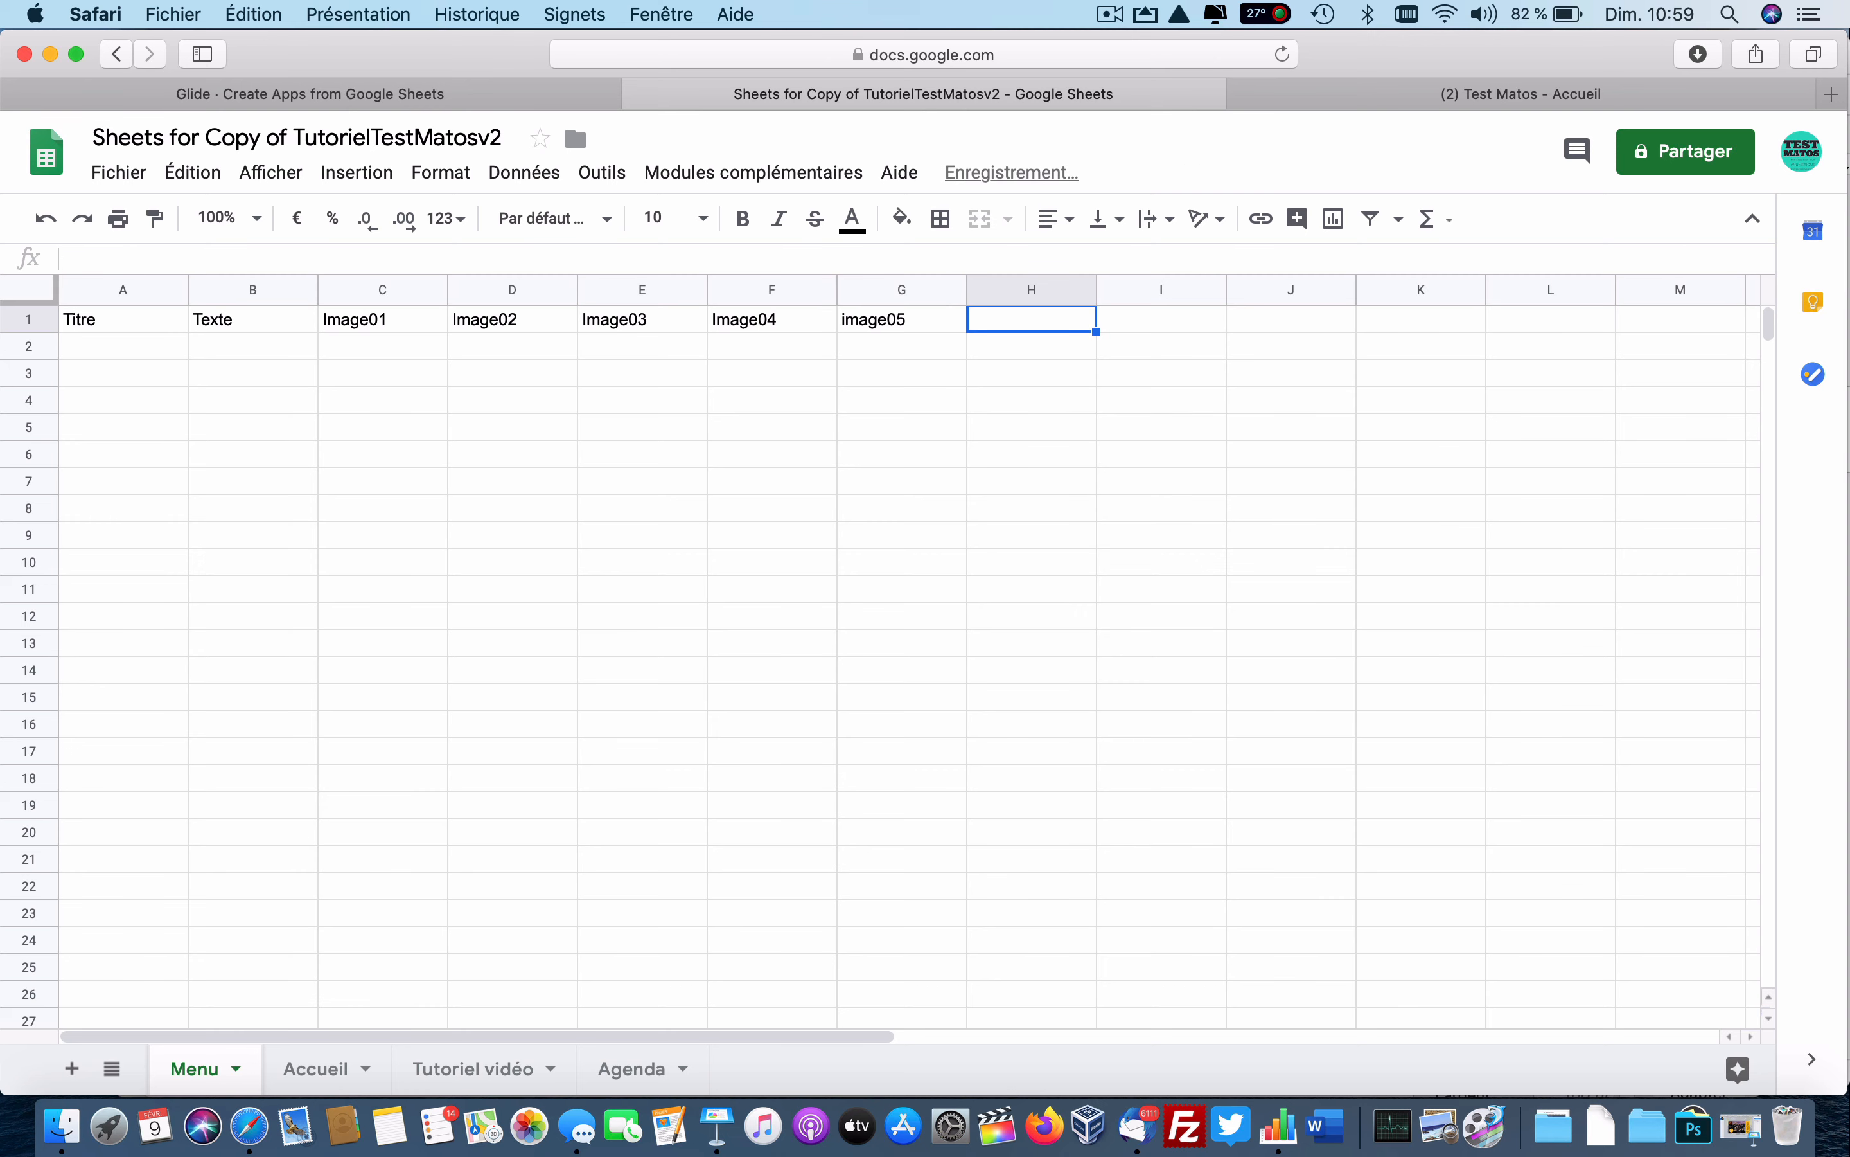
text(Email)
key(Tab)
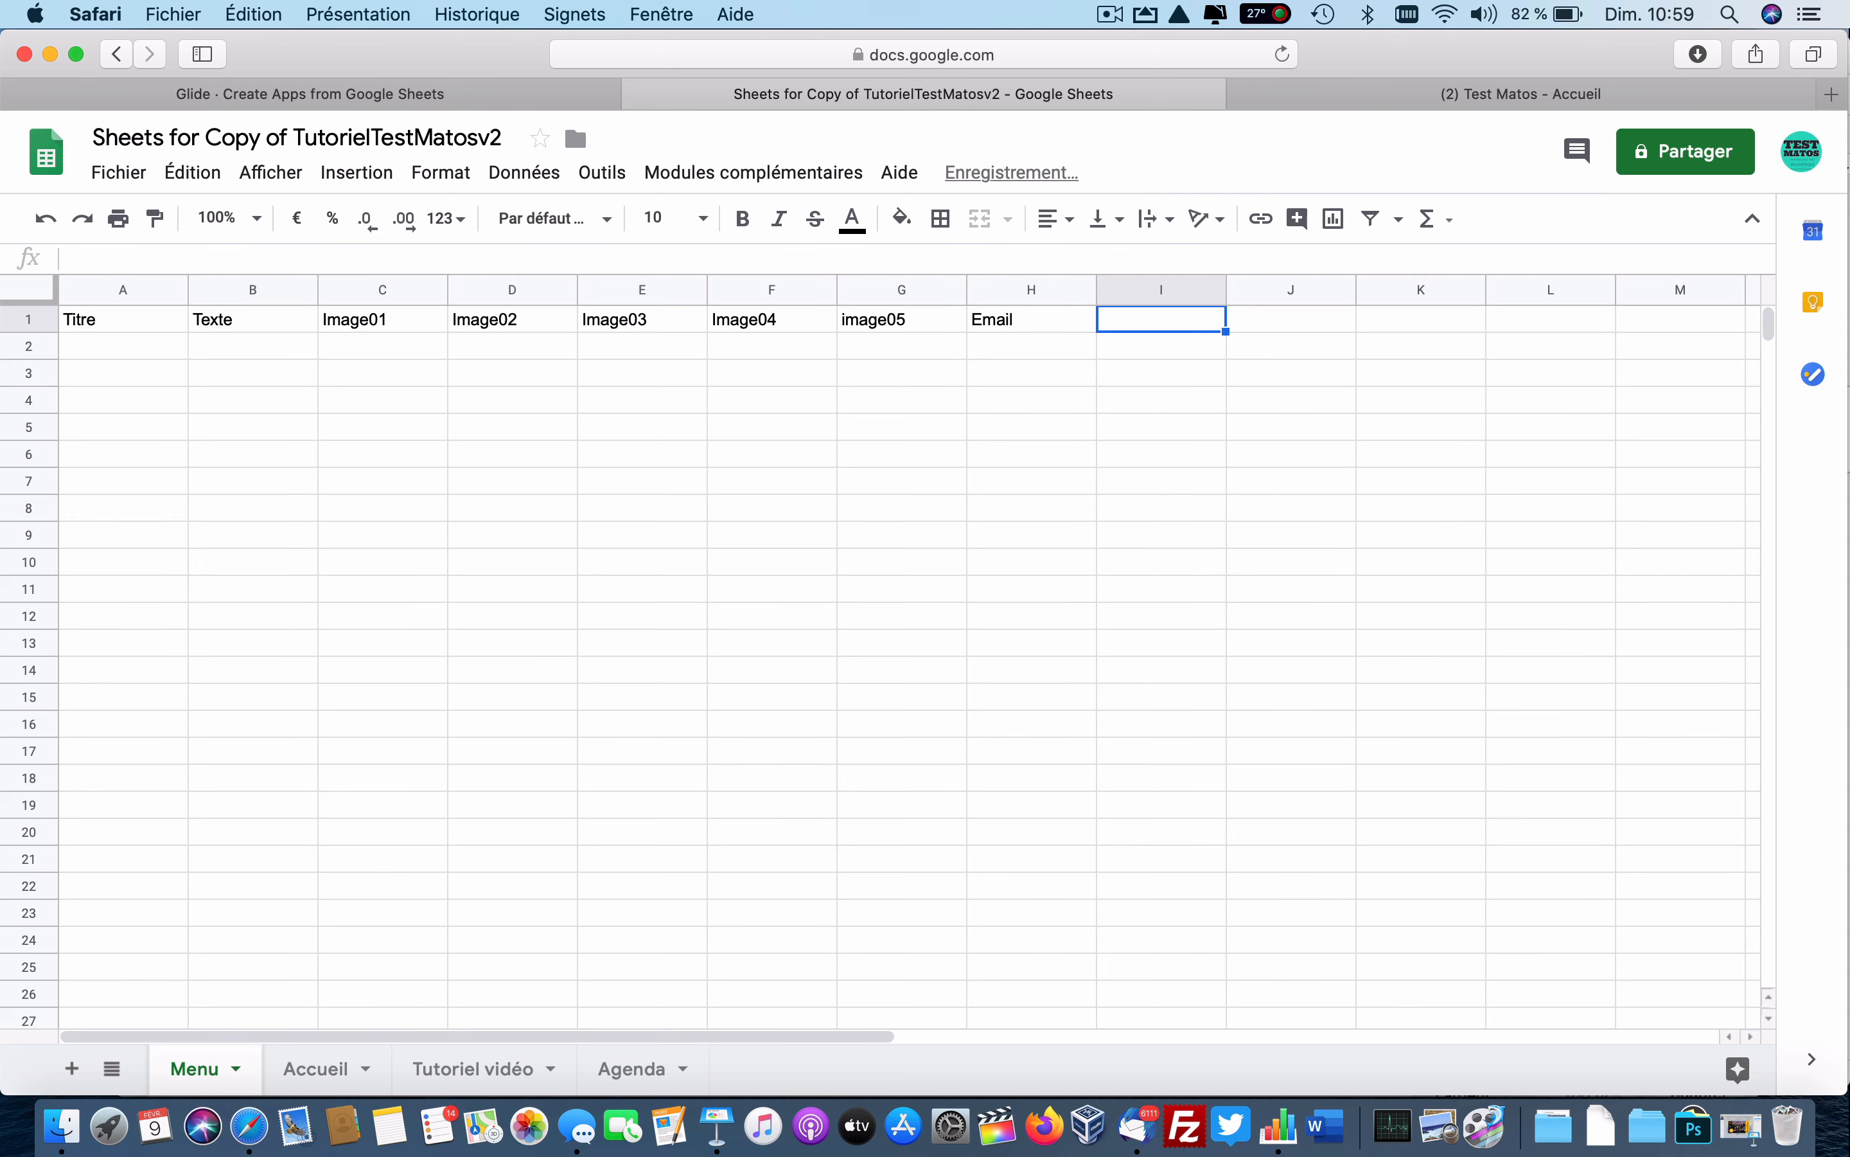
text(Lien)
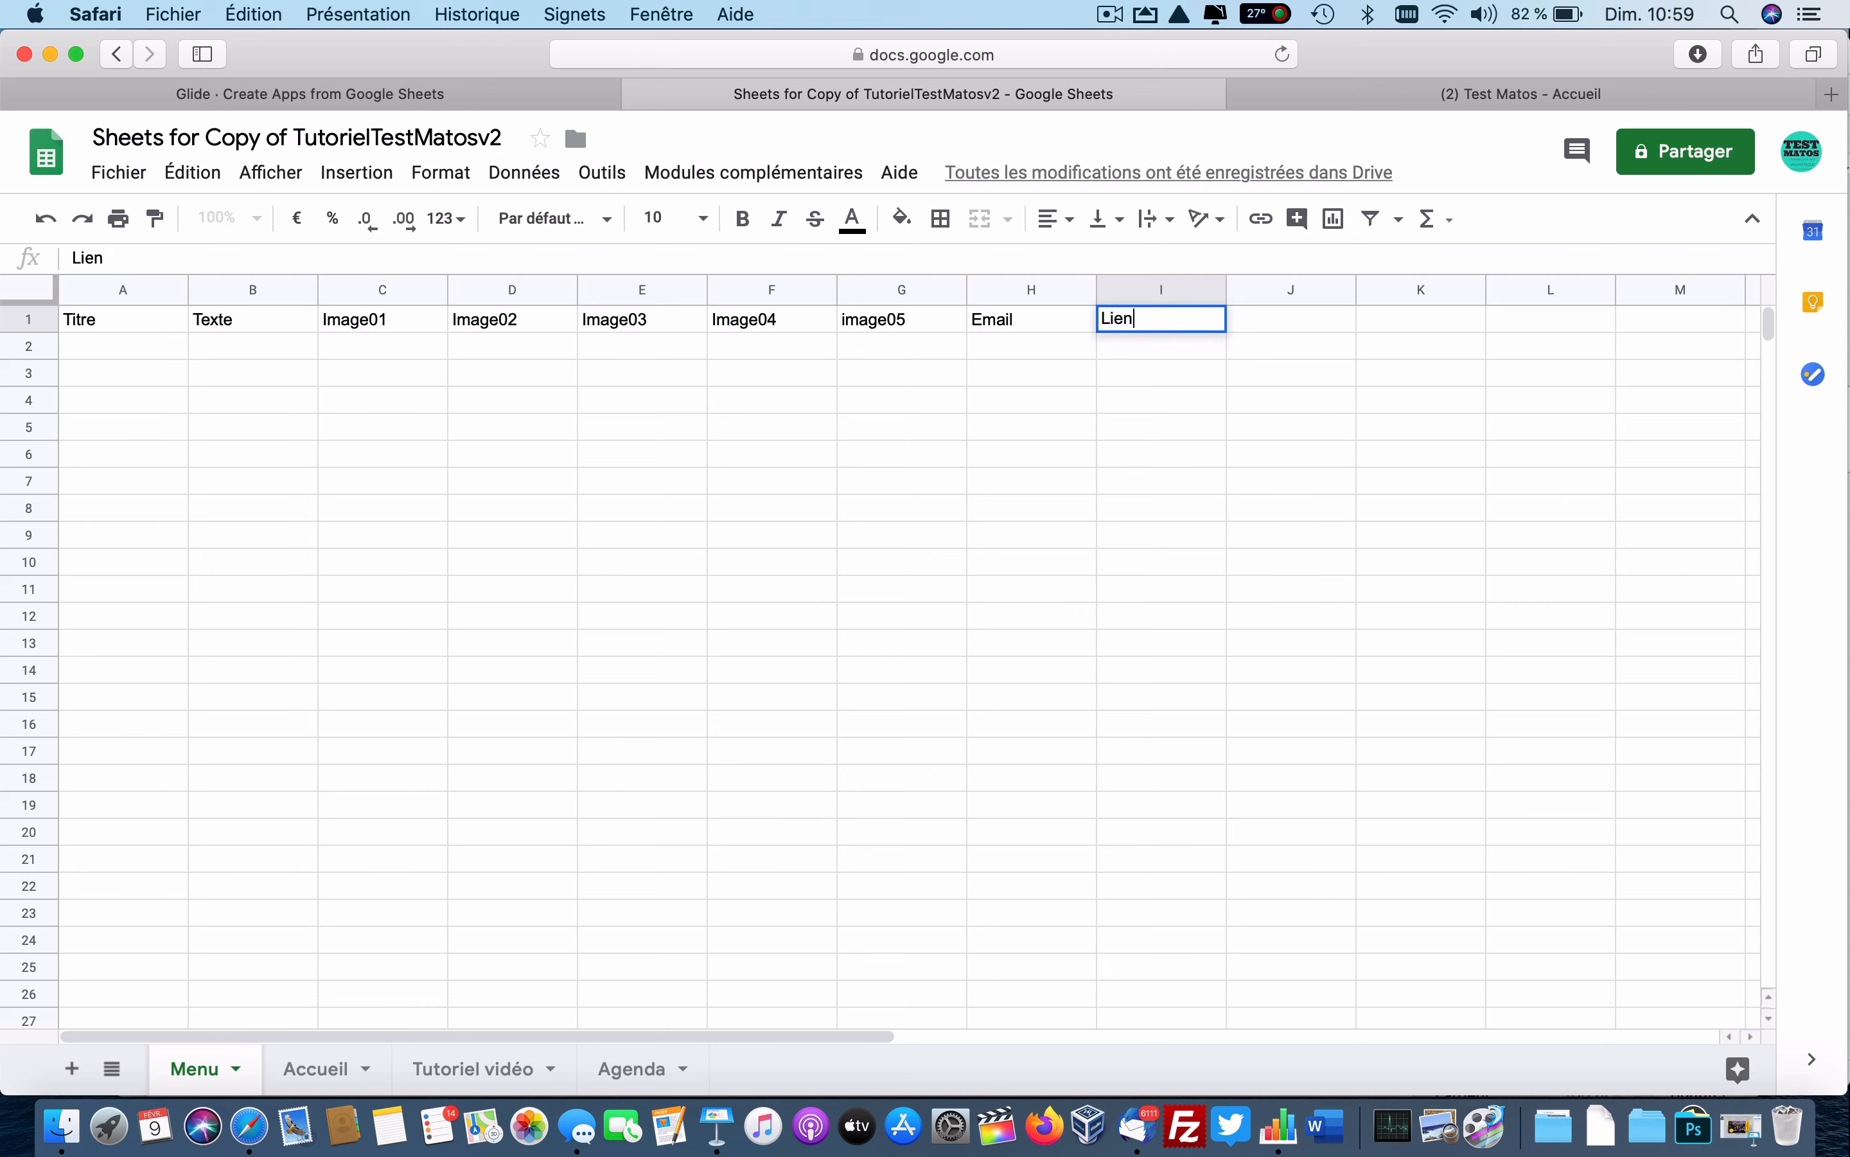
key(Return)
Enter 'Application Test Matos' in A2 and 'Bienvenue dans notre application' in B2, widening column B.
click(162, 356)
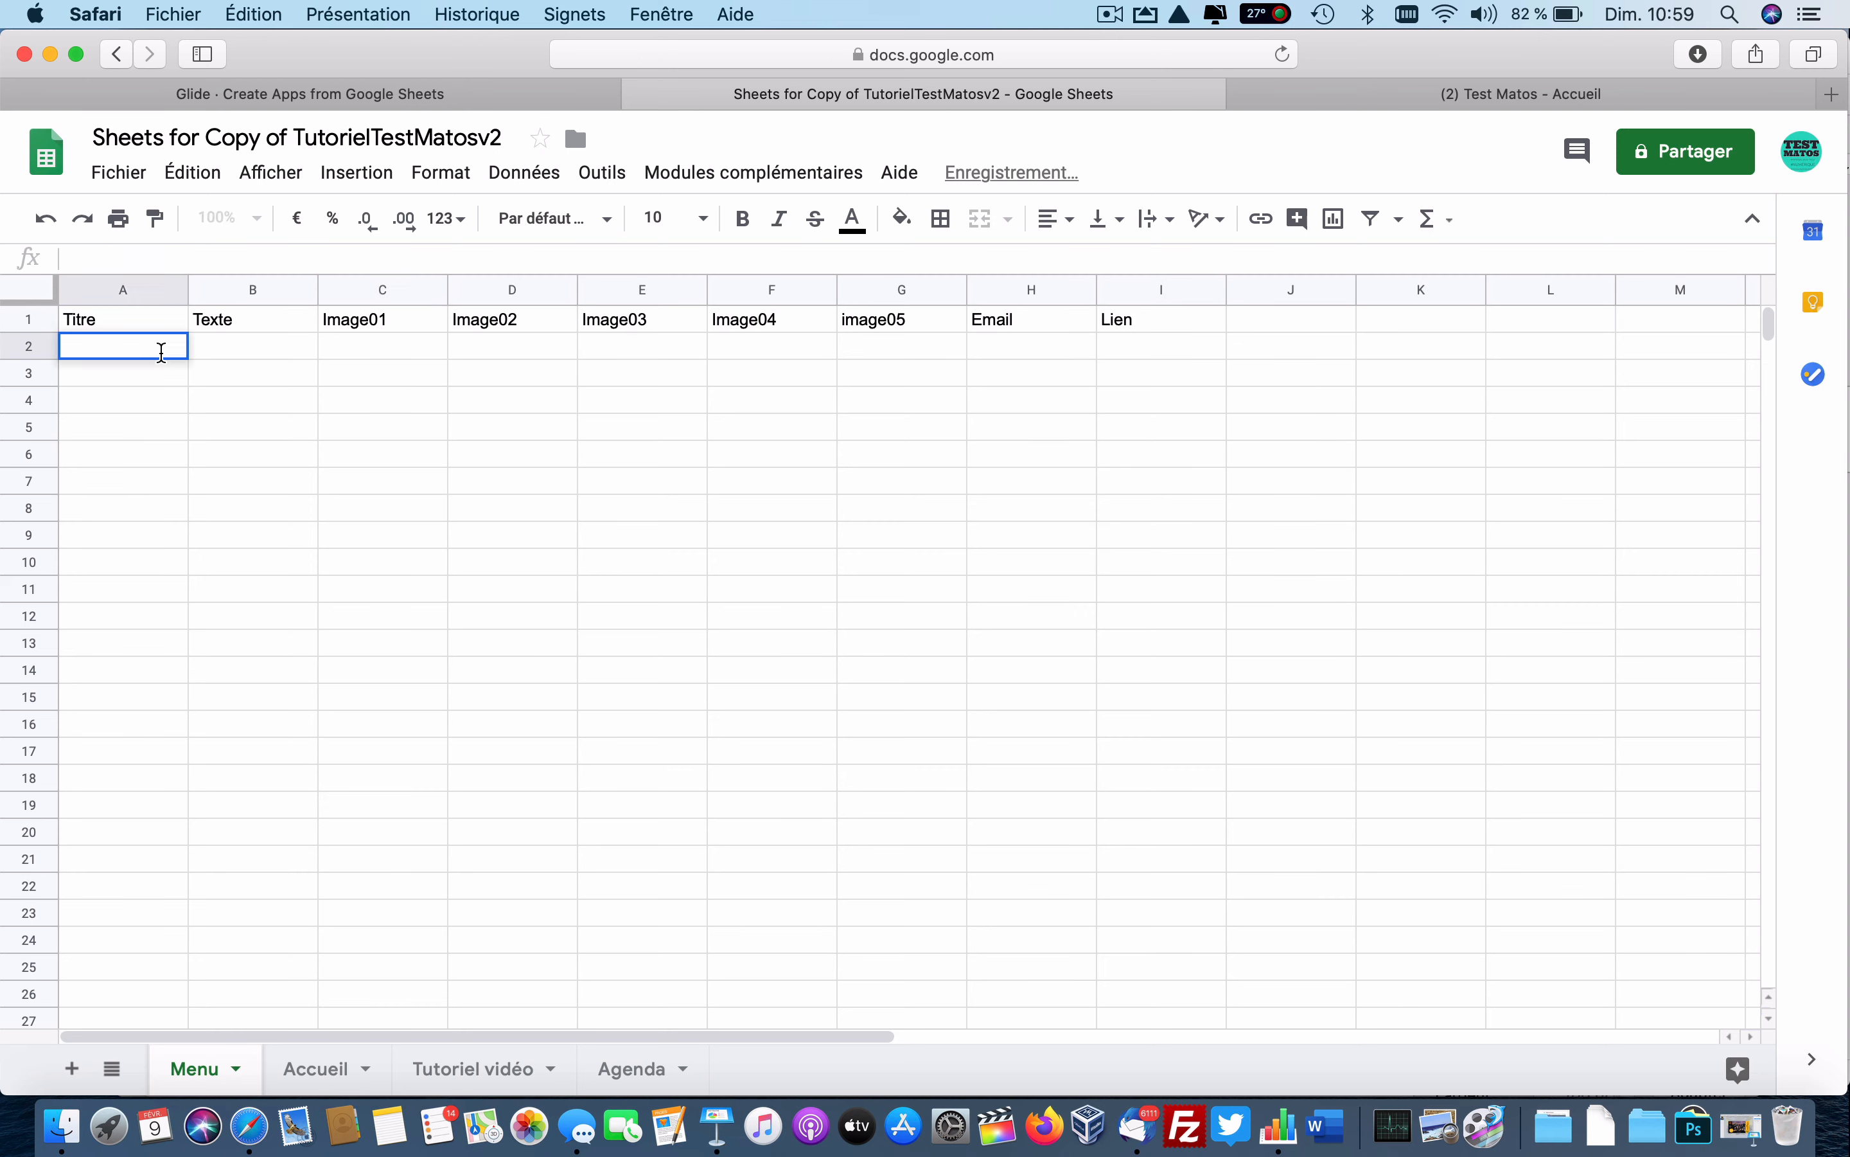
text(Application Test)
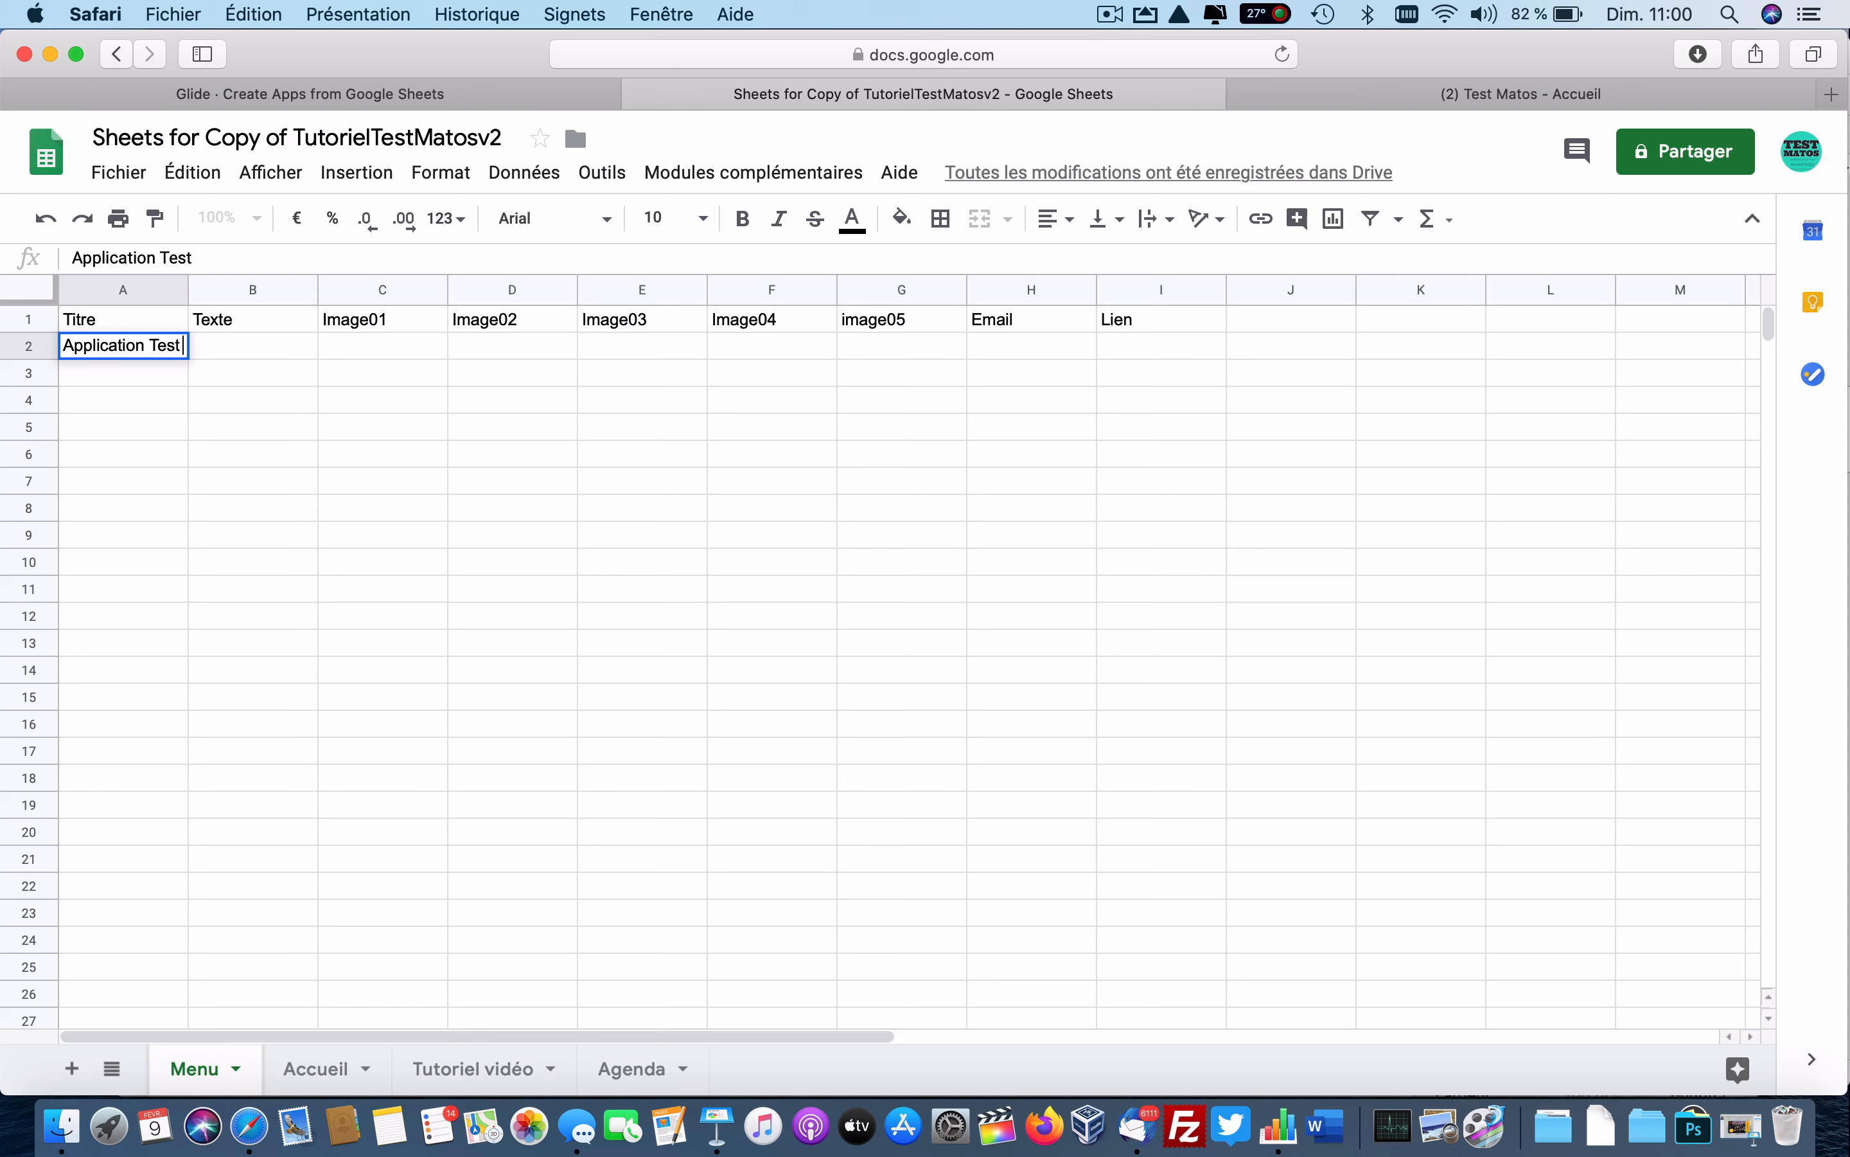
text( Matos)
key(Tab)
text(B)
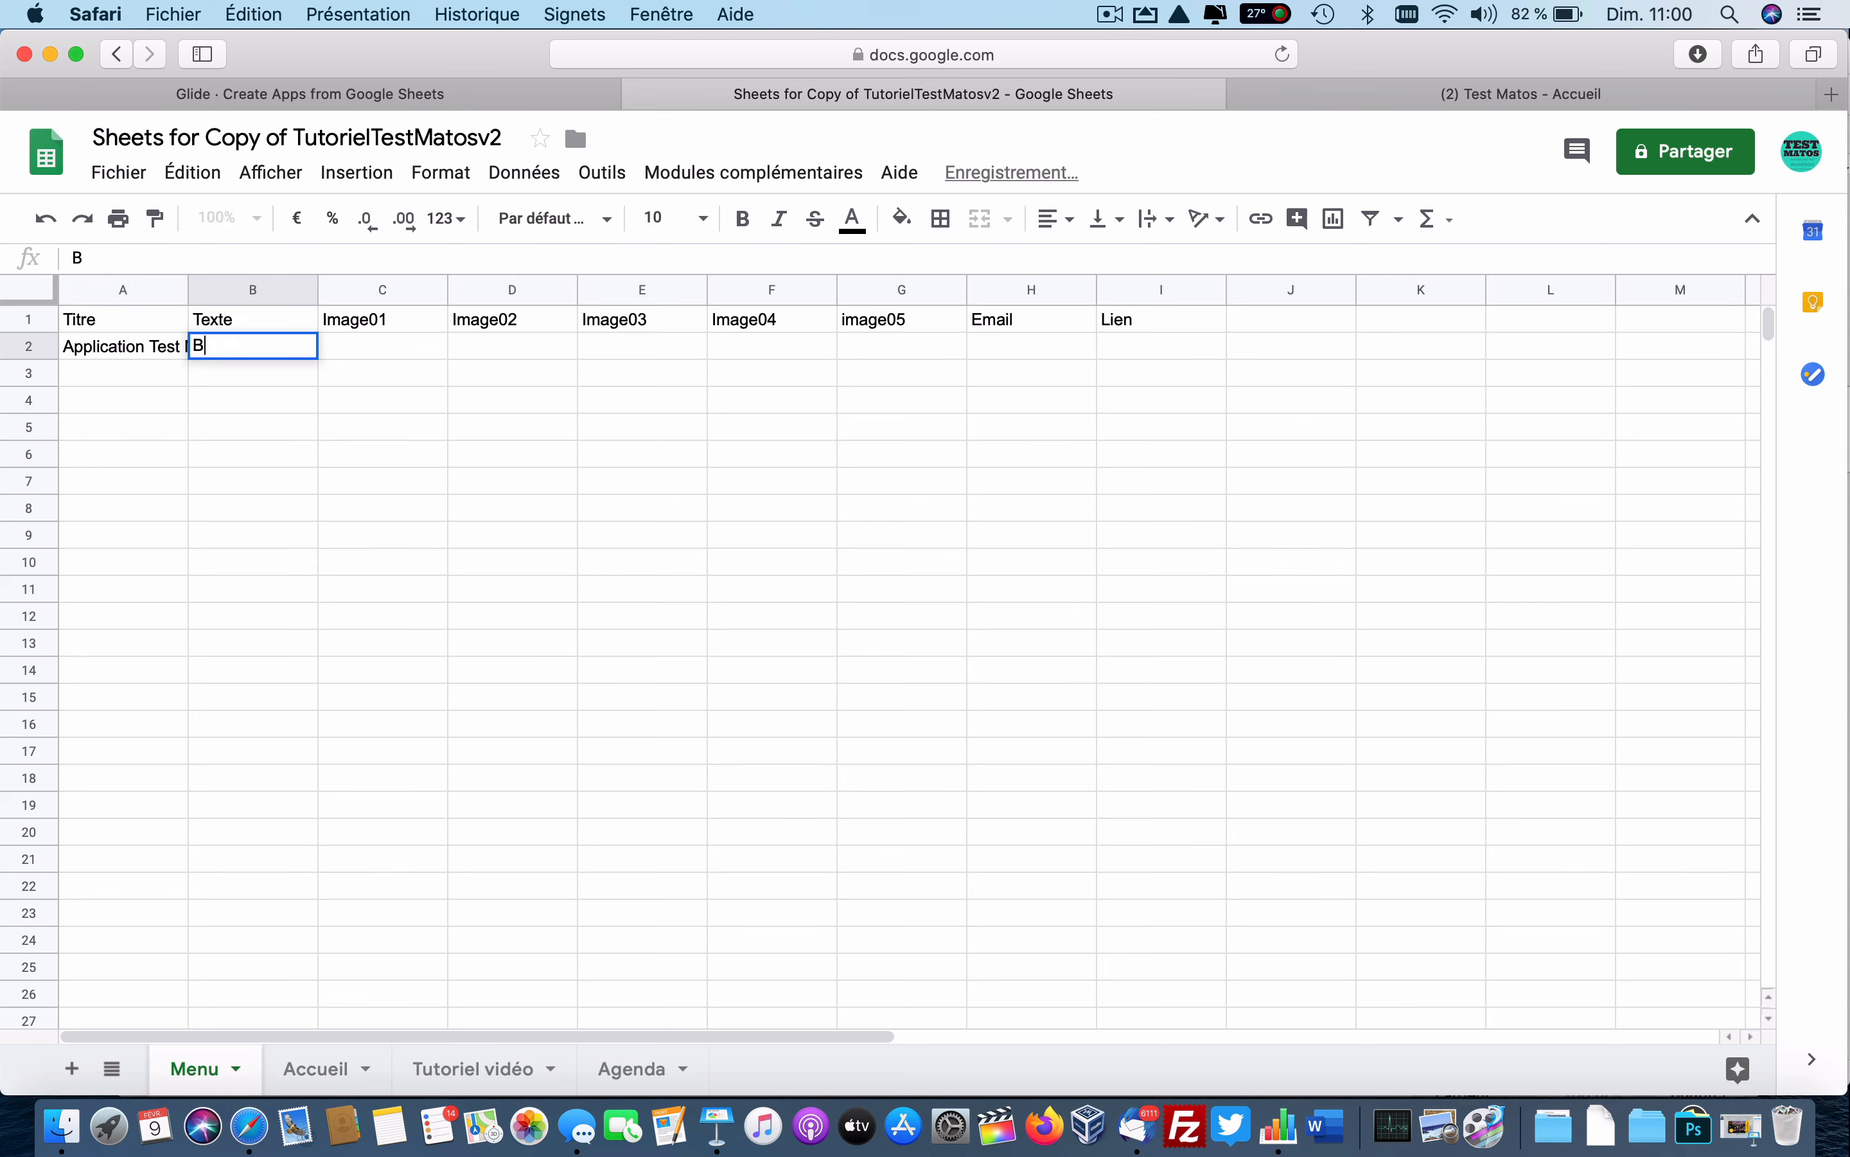
text(ienvenue )
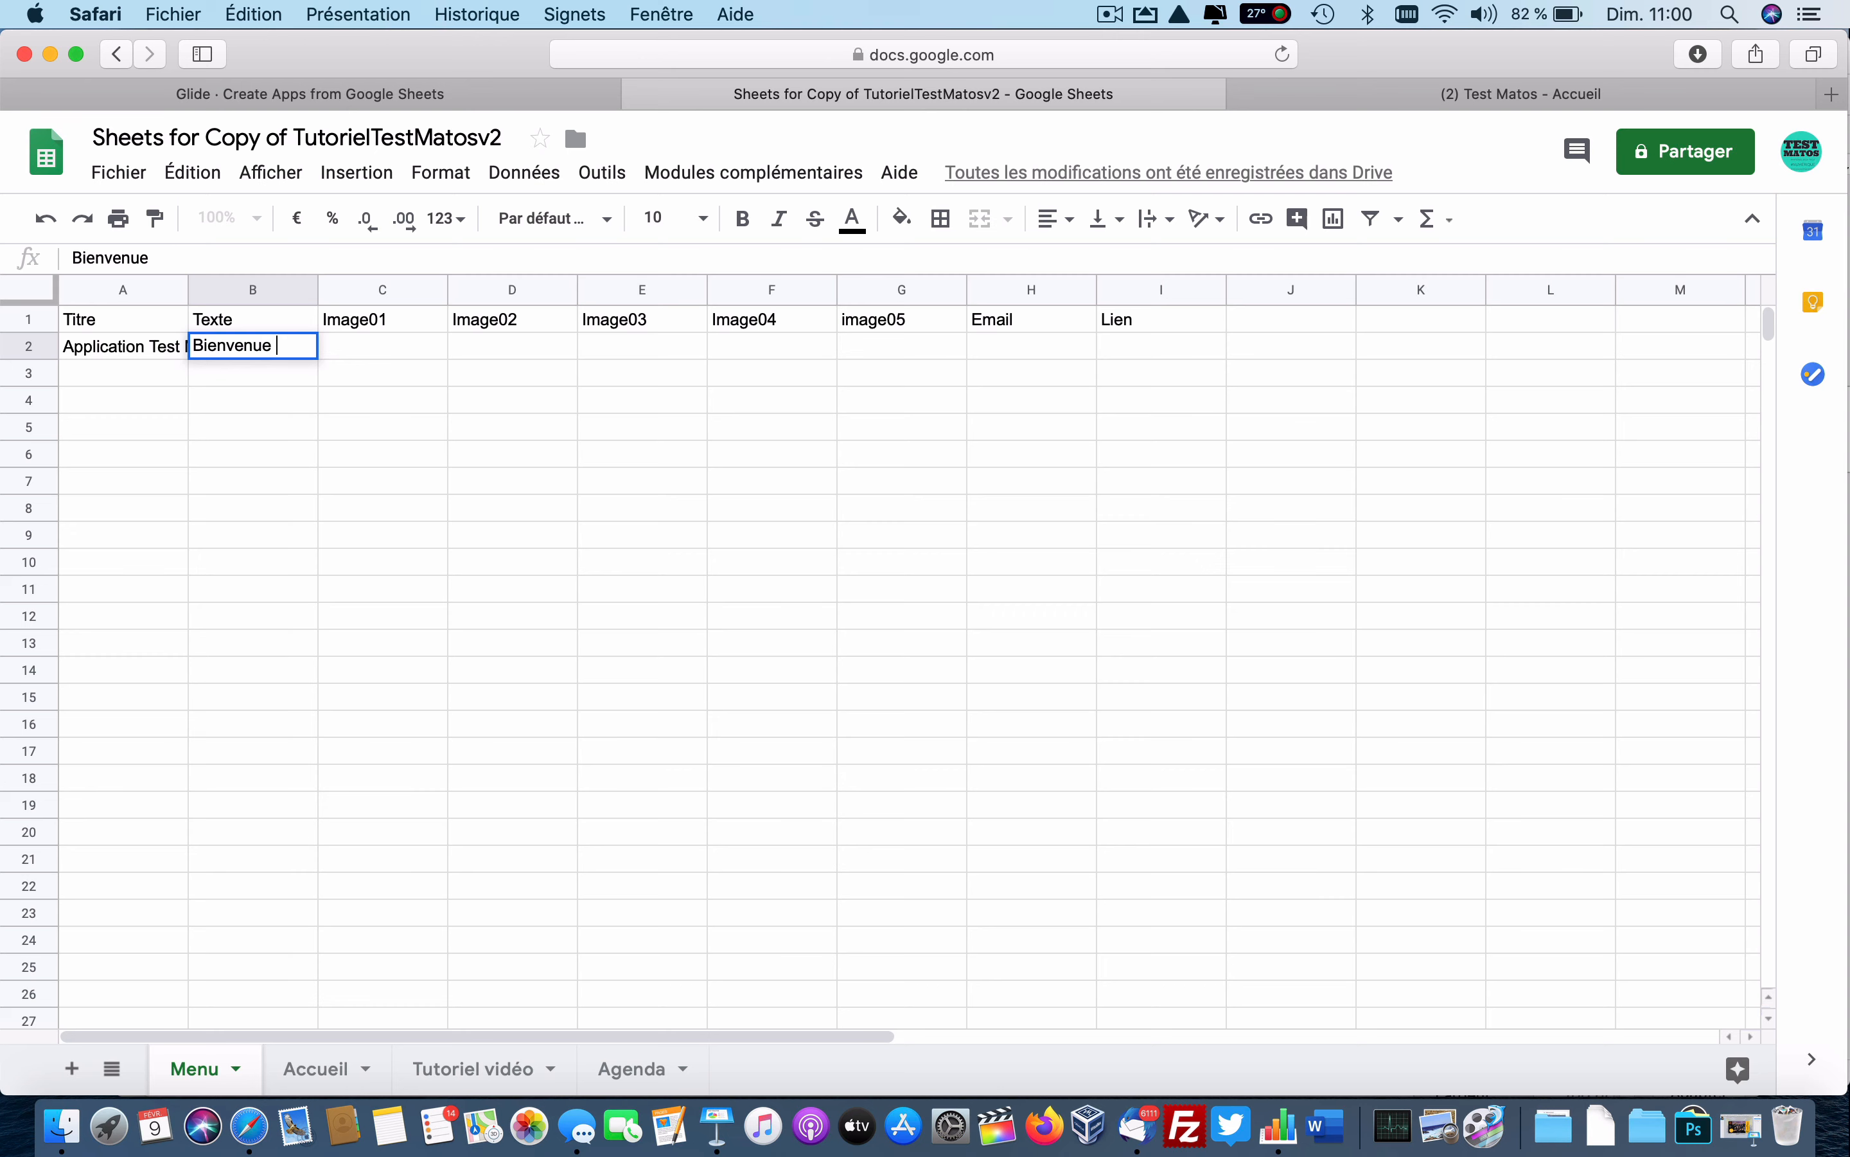
text(dans notre)
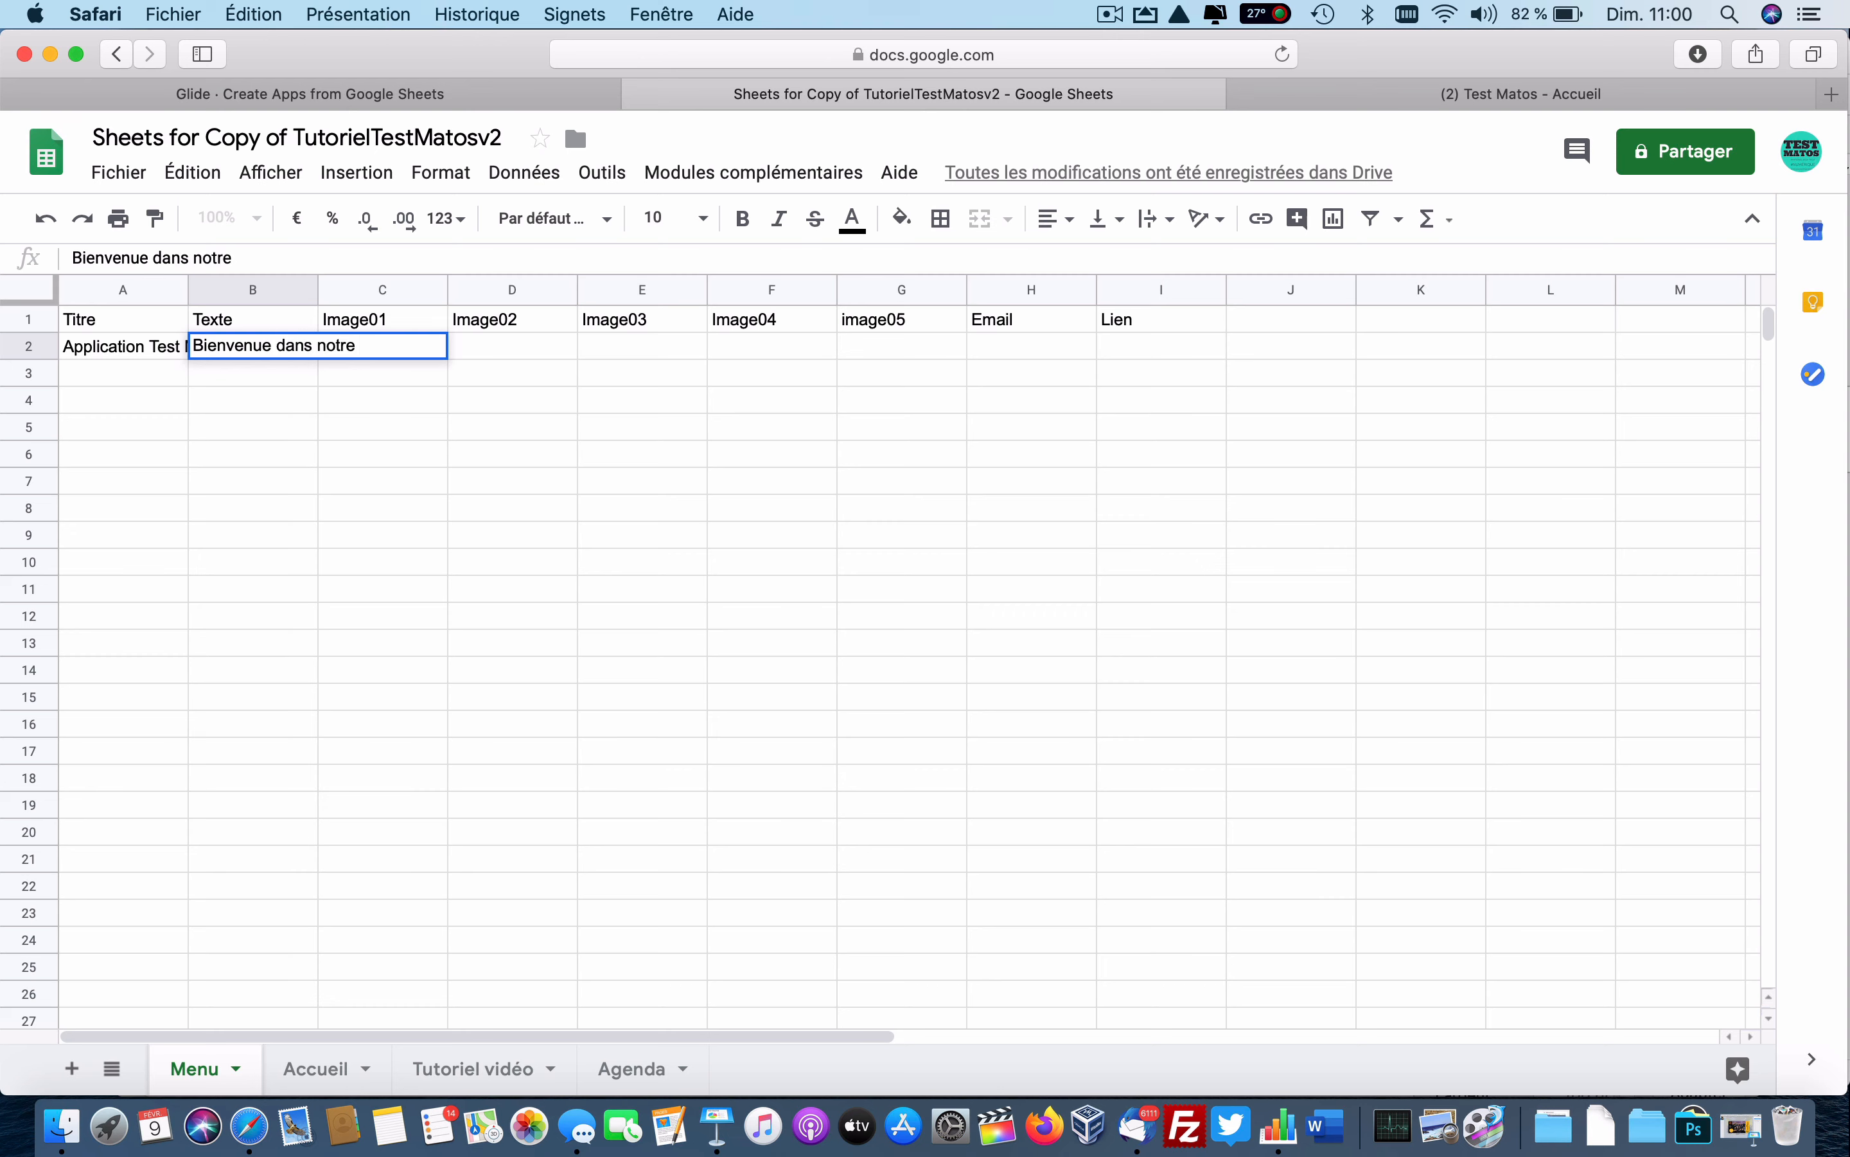
text( application)
key(Return)
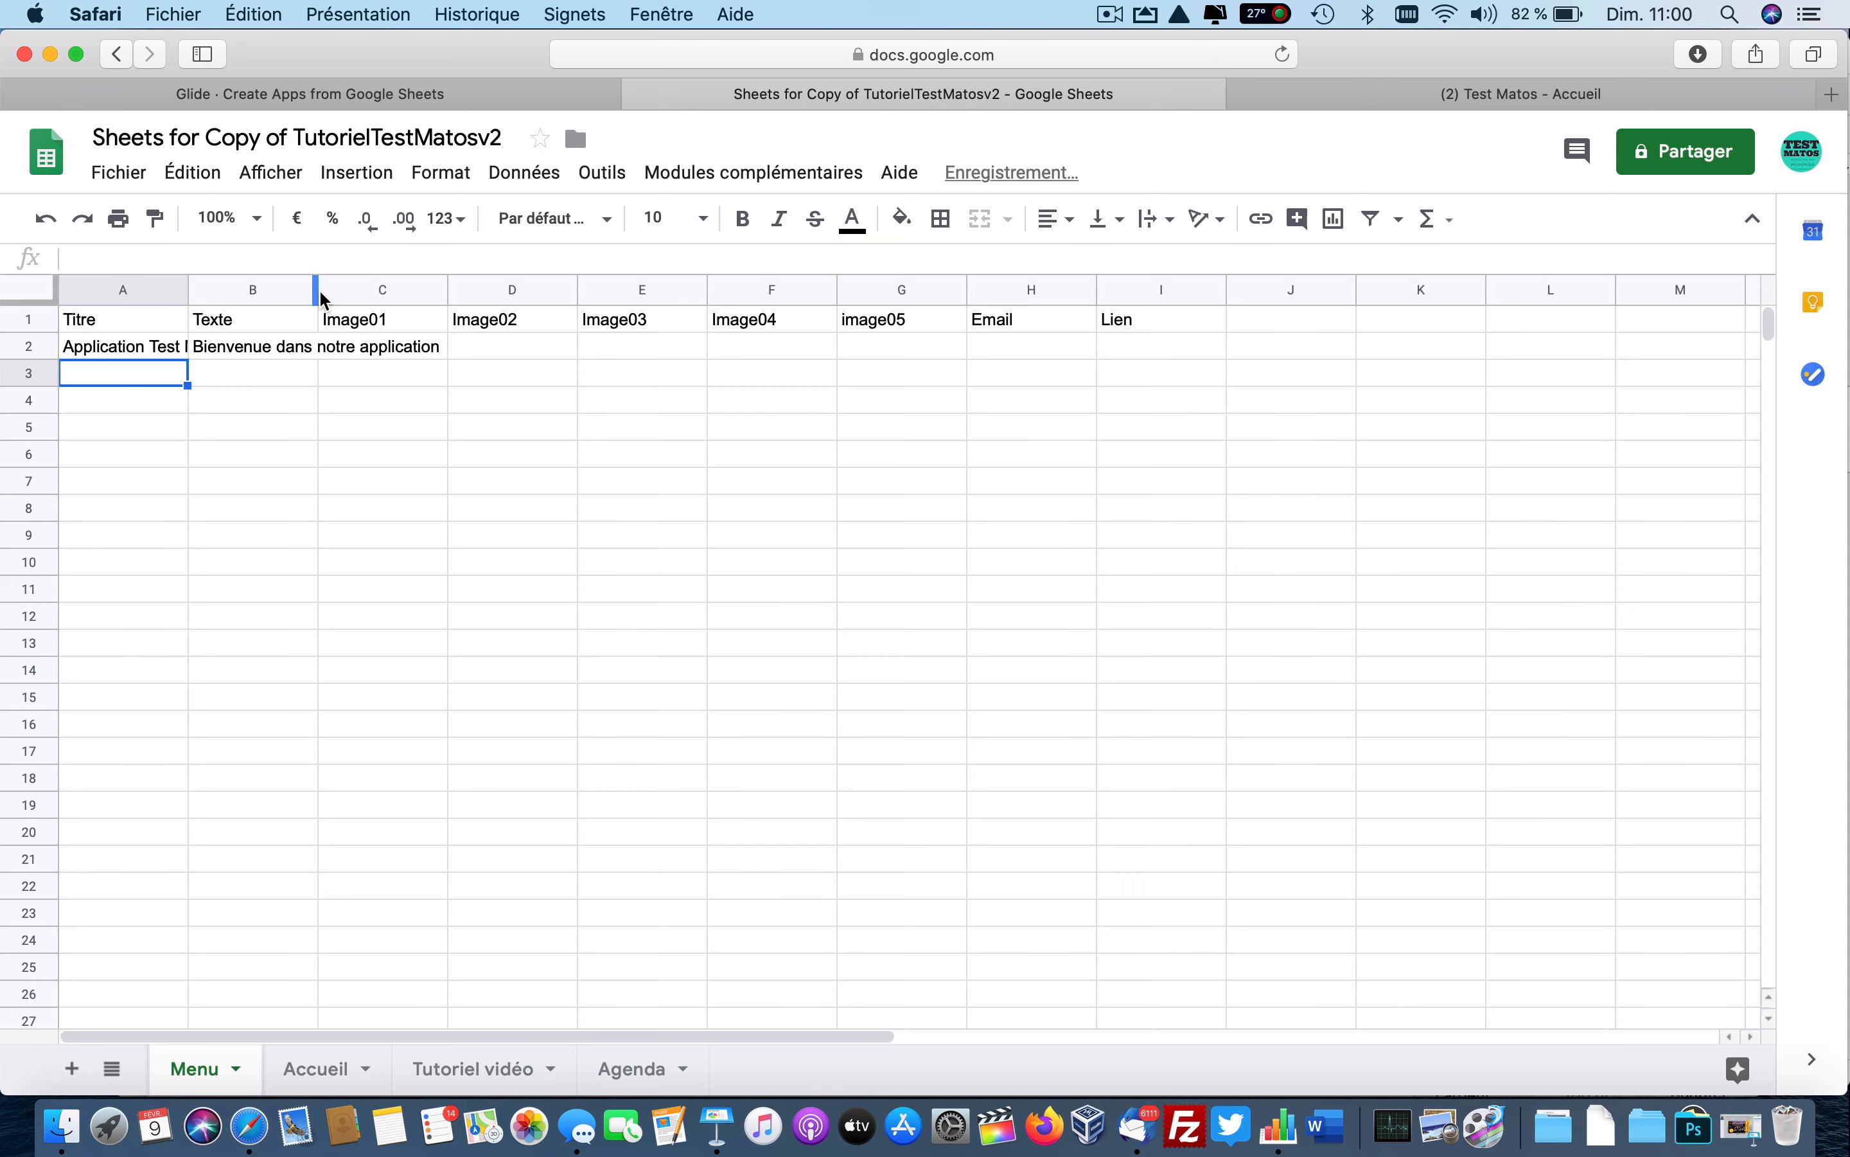
drag(317, 292, 462, 291)
Copy the logo URL from Accueil!A2 and paste it into C2 through G2 on Menu.
click(311, 1068)
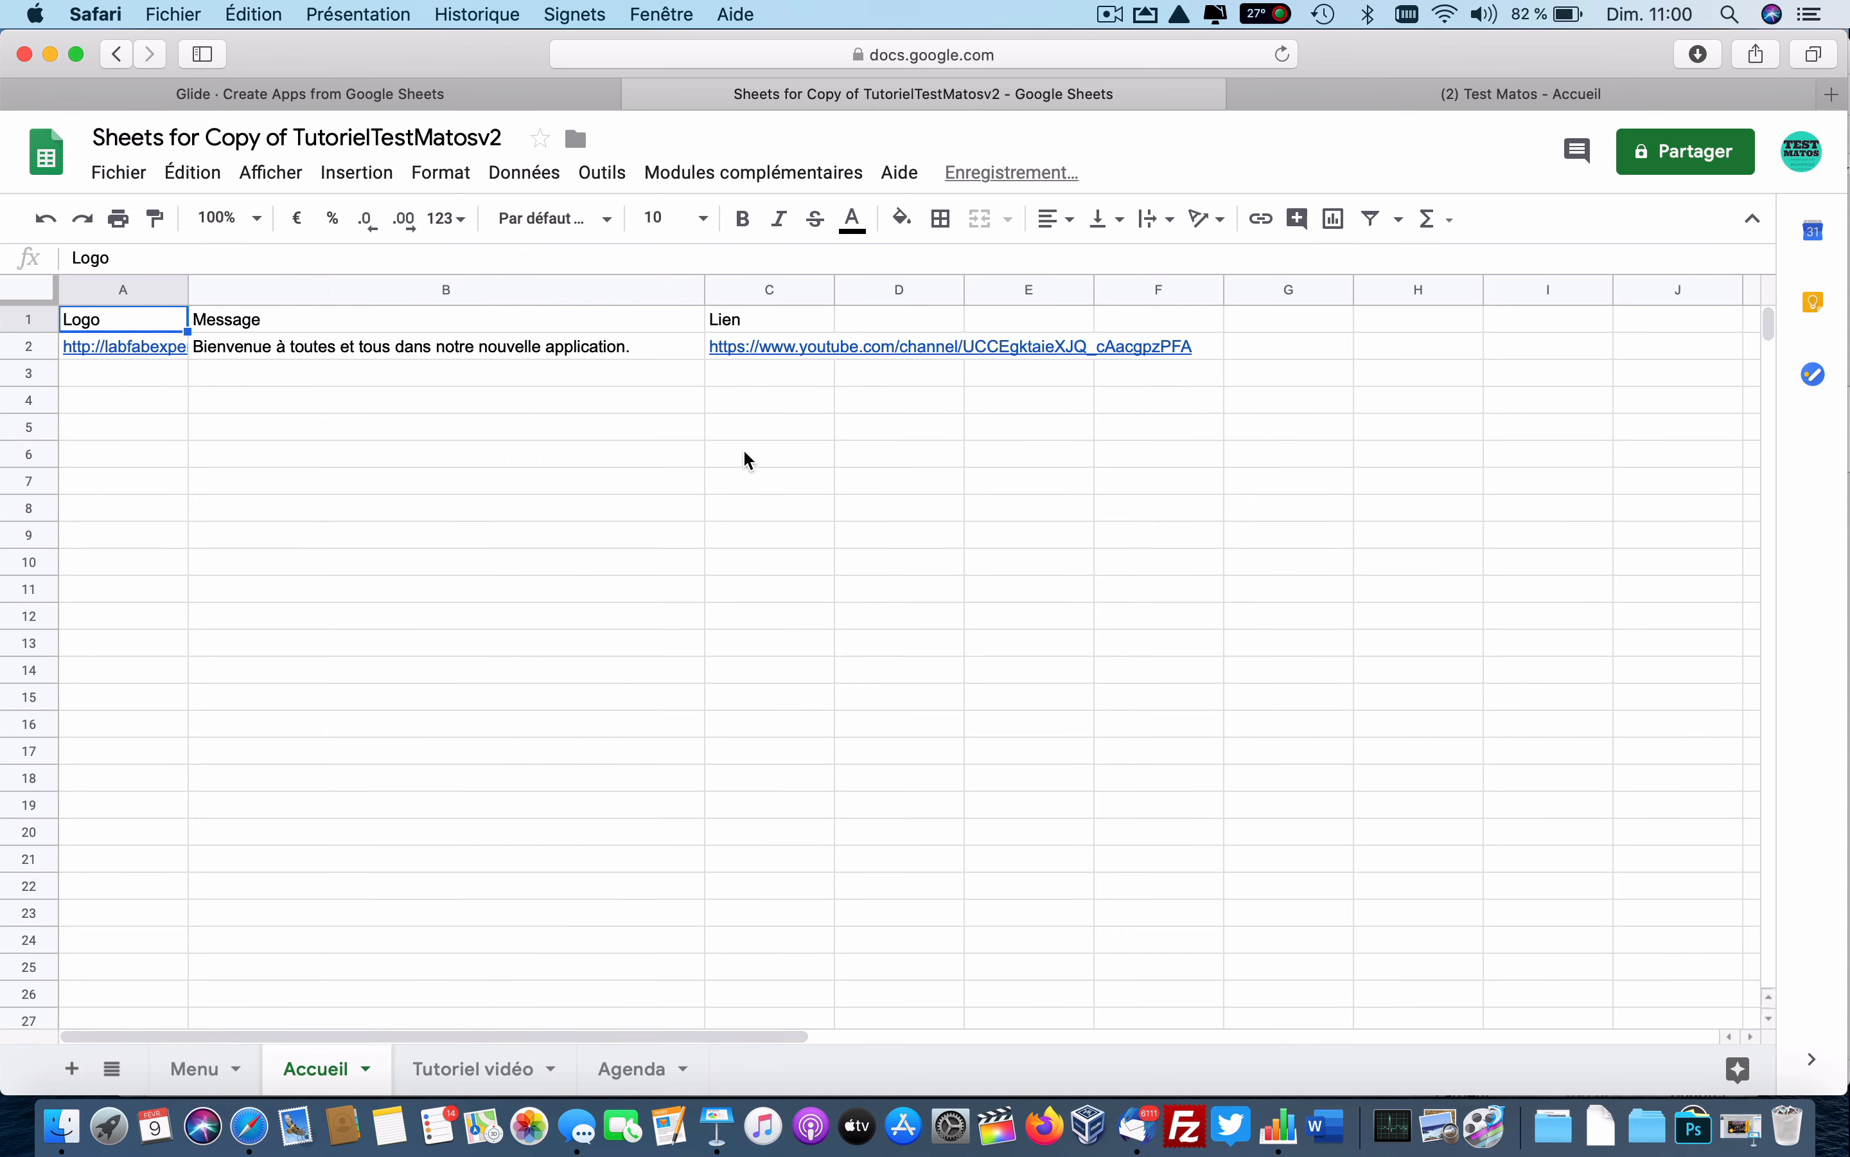
click(126, 353)
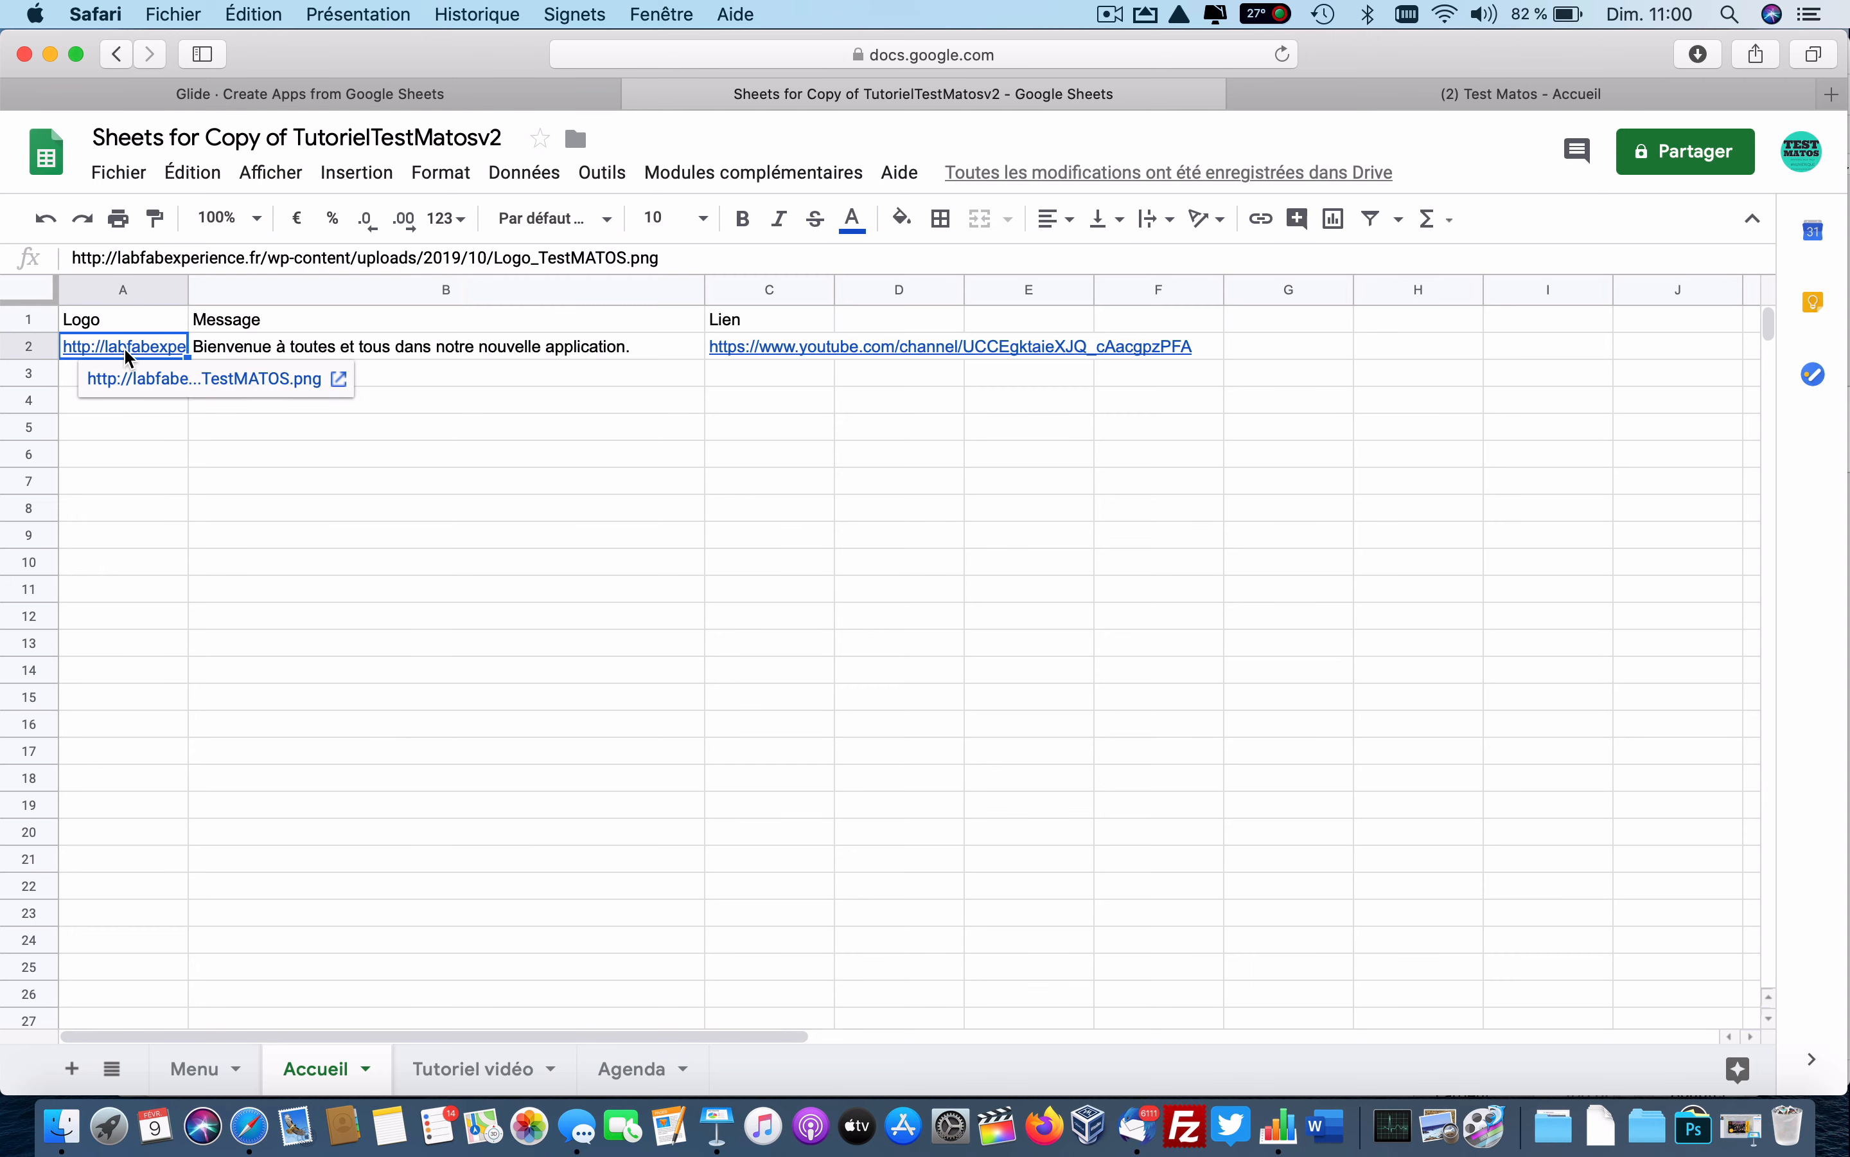
key(super+c)
click(200, 1068)
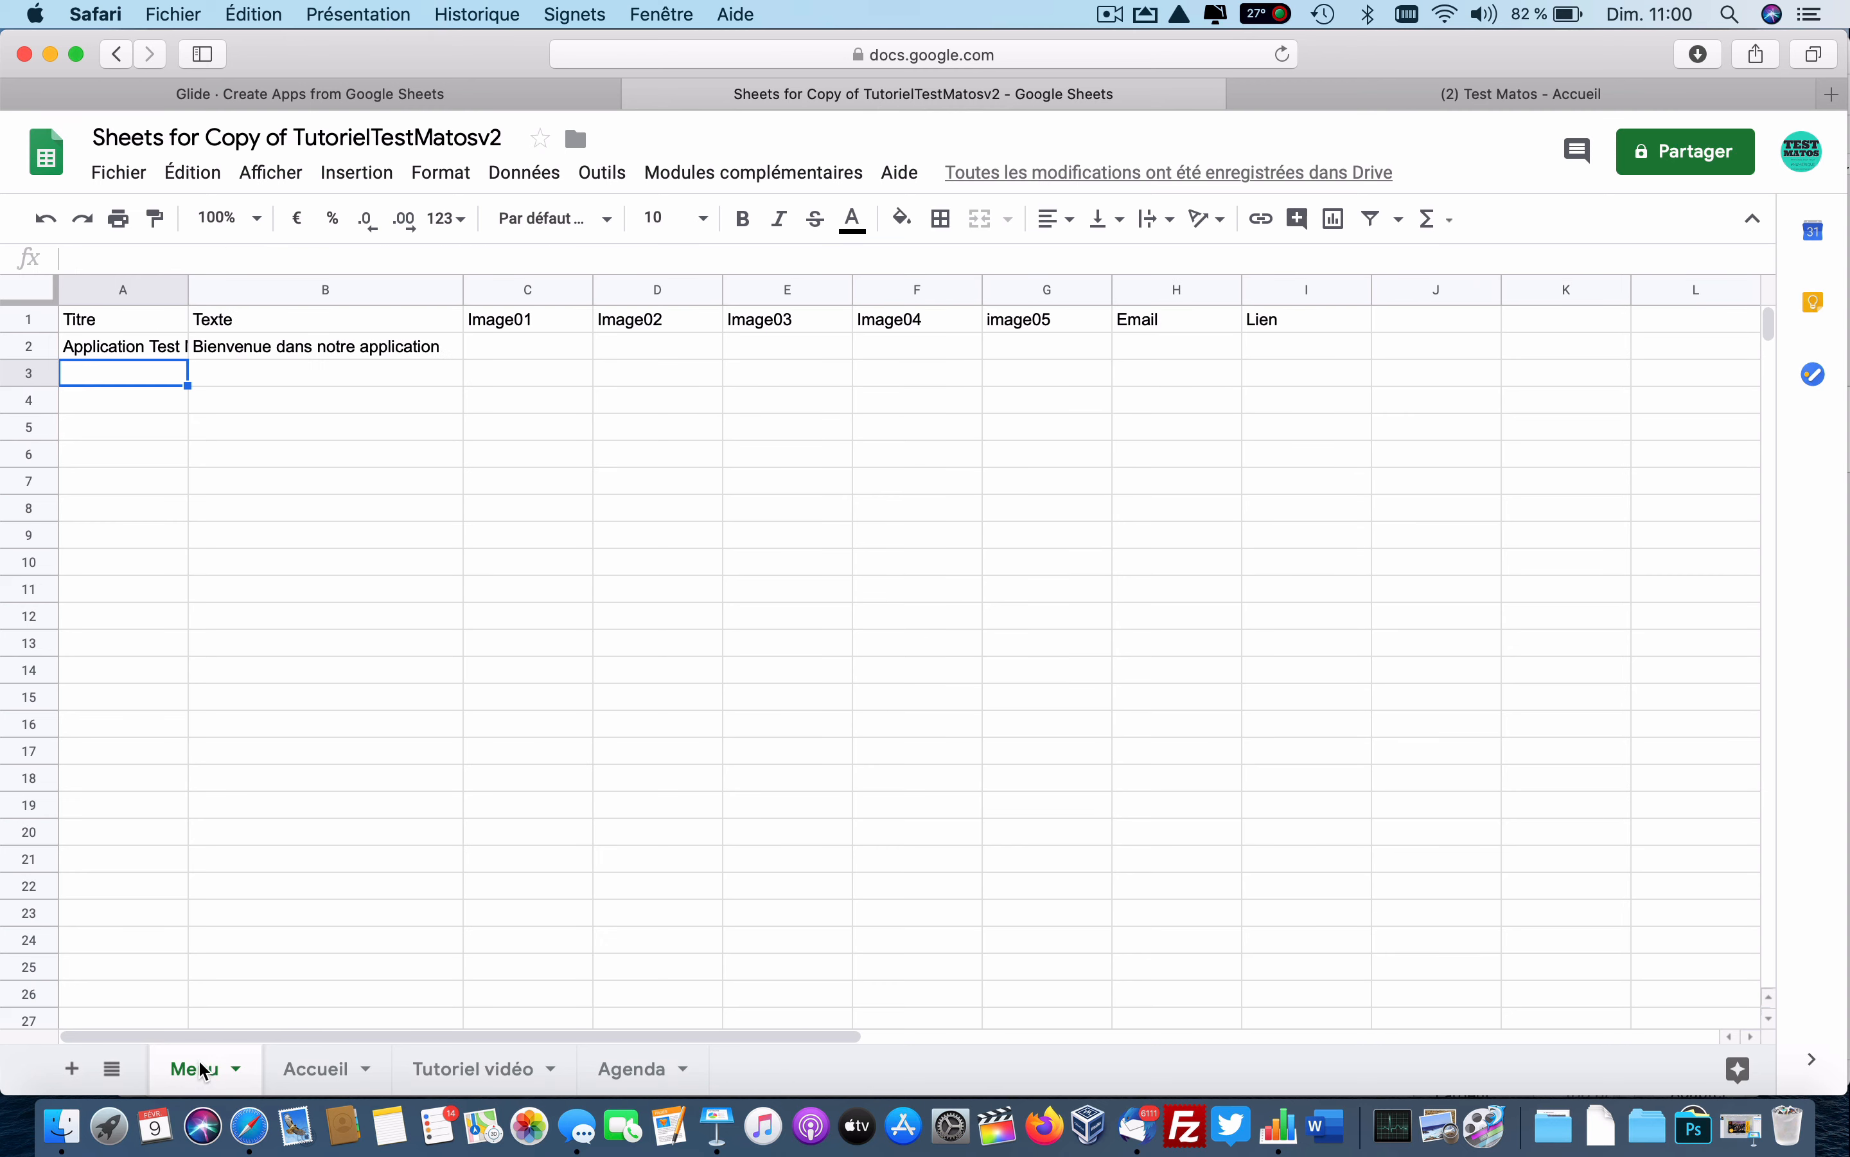
click(558, 353)
key(super+v)
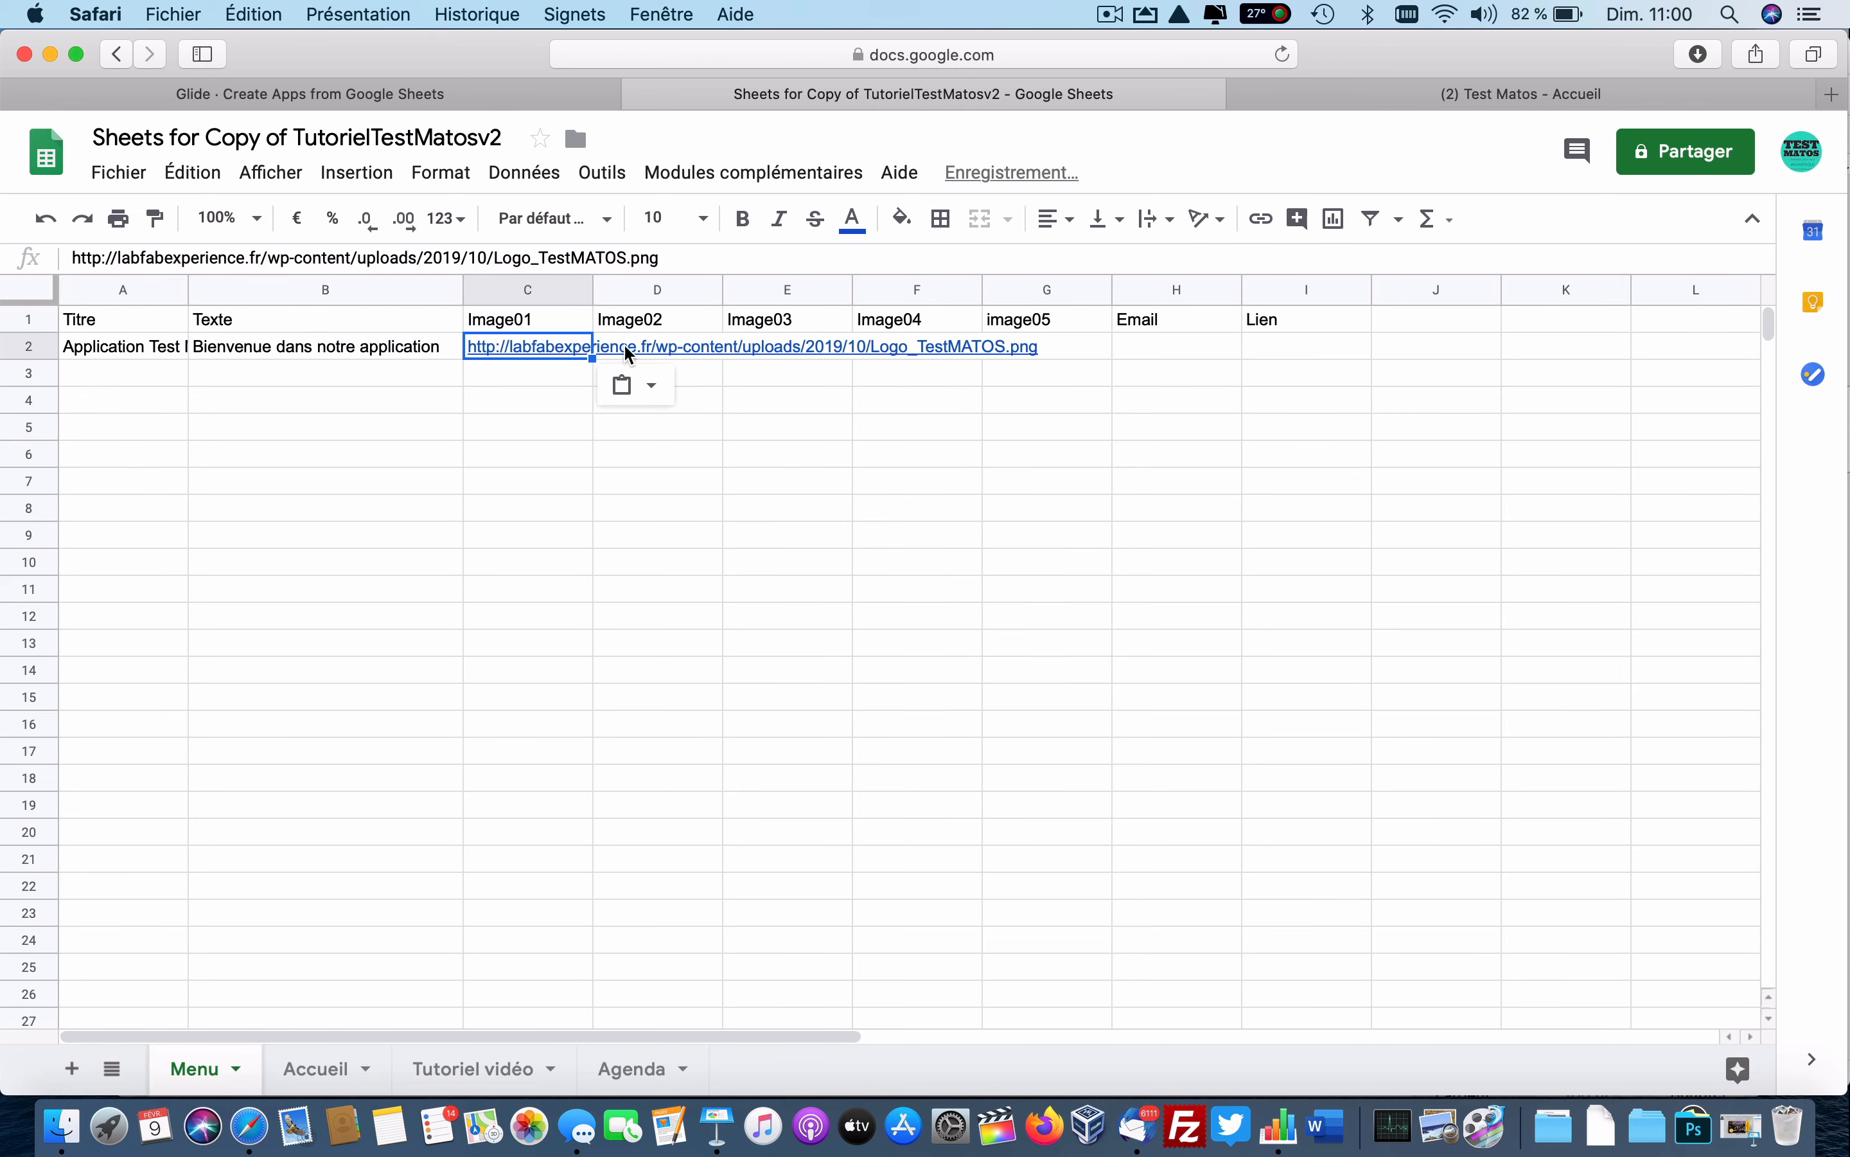
click(652, 352)
key(super+v)
click(780, 353)
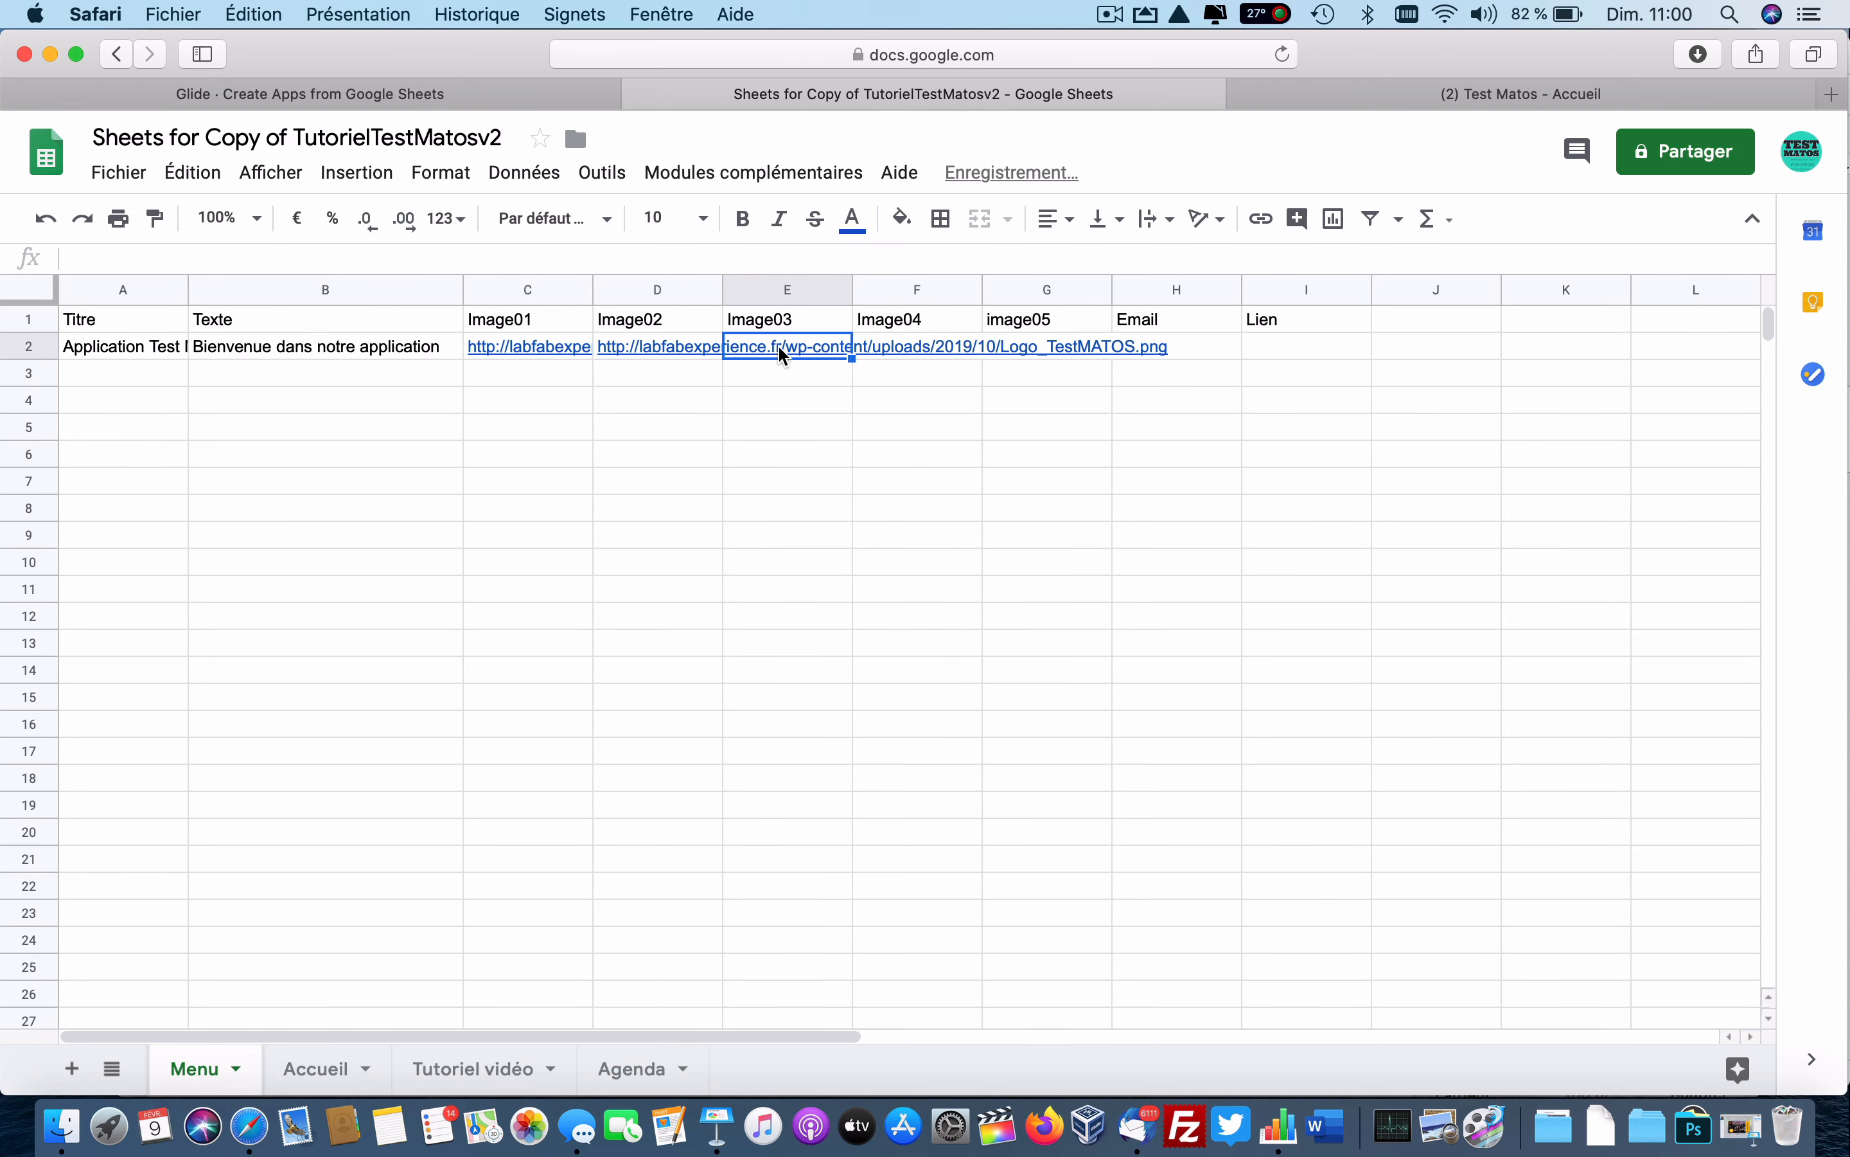
key(super+v)
click(887, 353)
key(super+v)
click(1023, 349)
key(super+v)
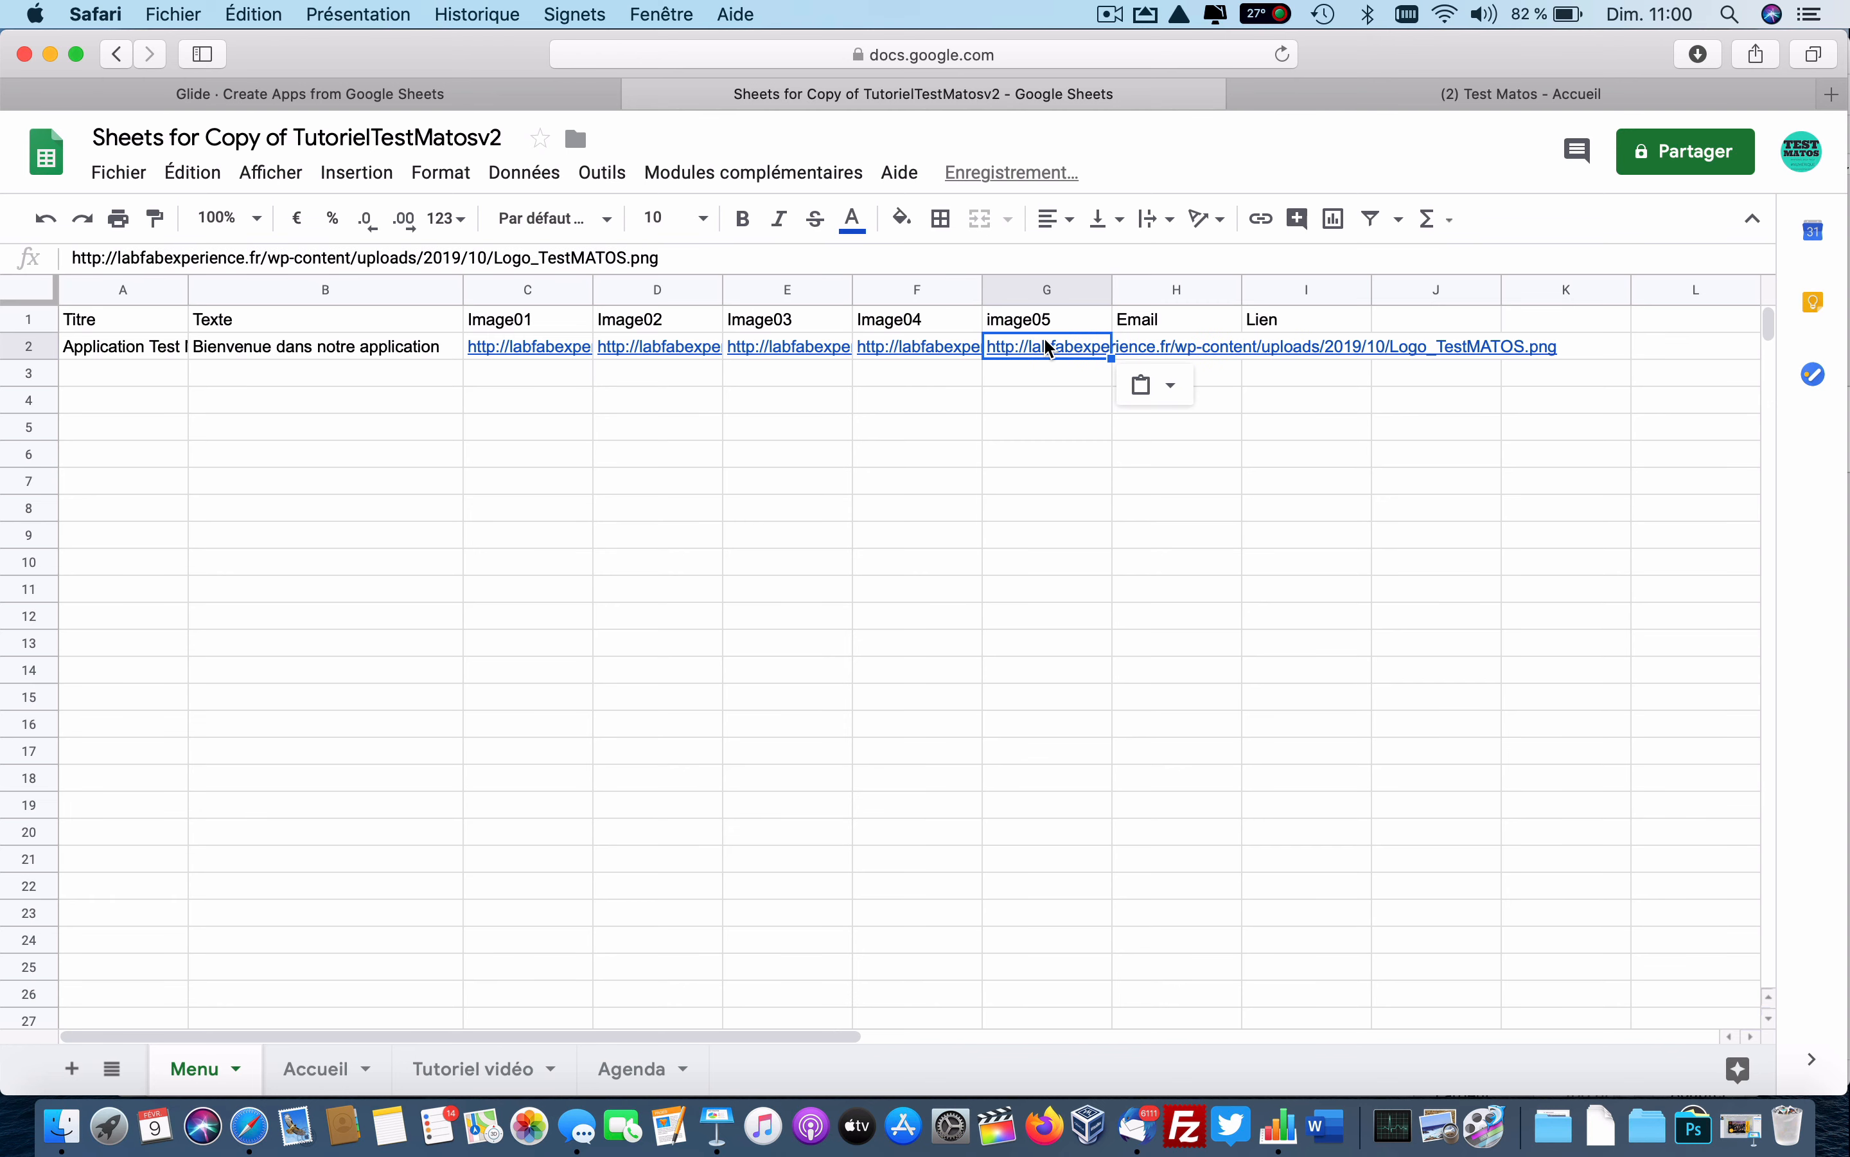
click(1176, 350)
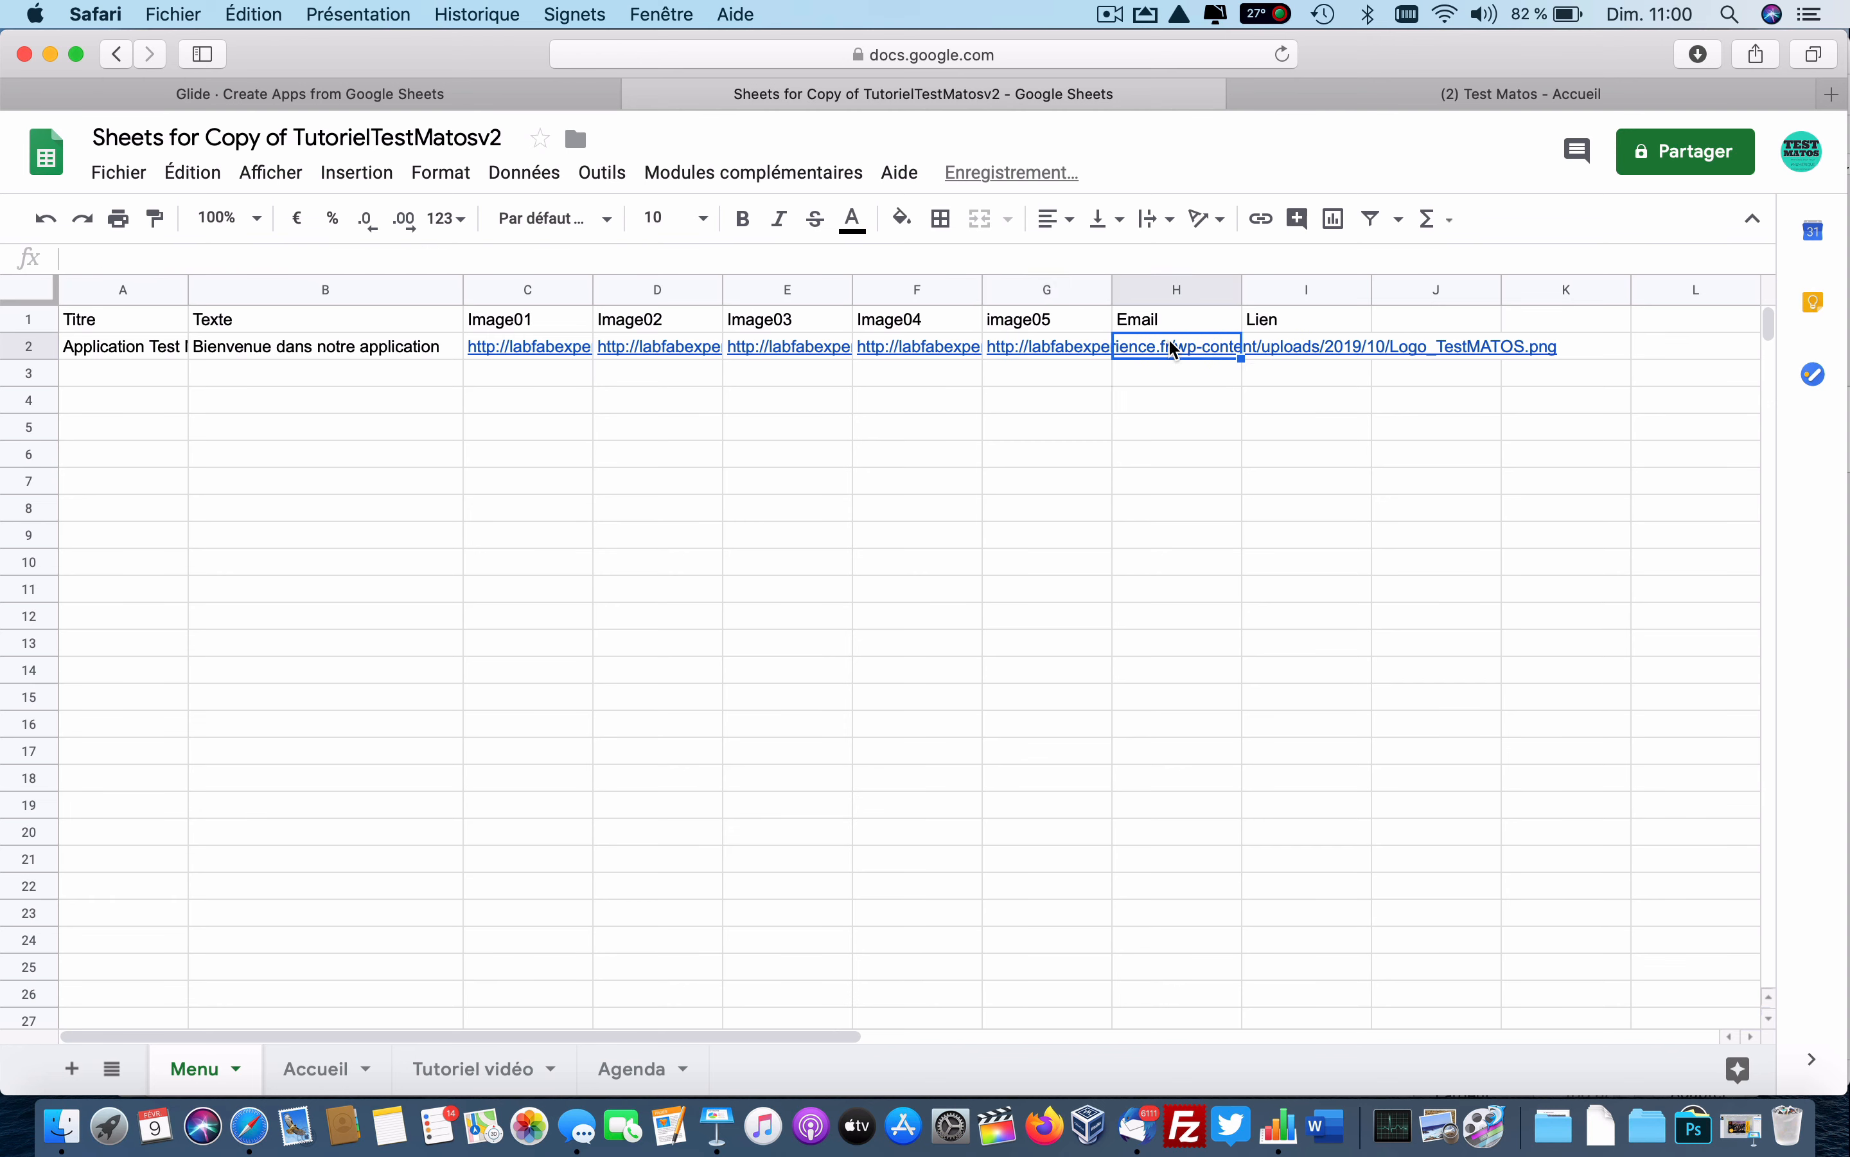
Enter the contact e-mail address in cell H2 under Email.
double_click(1175, 350)
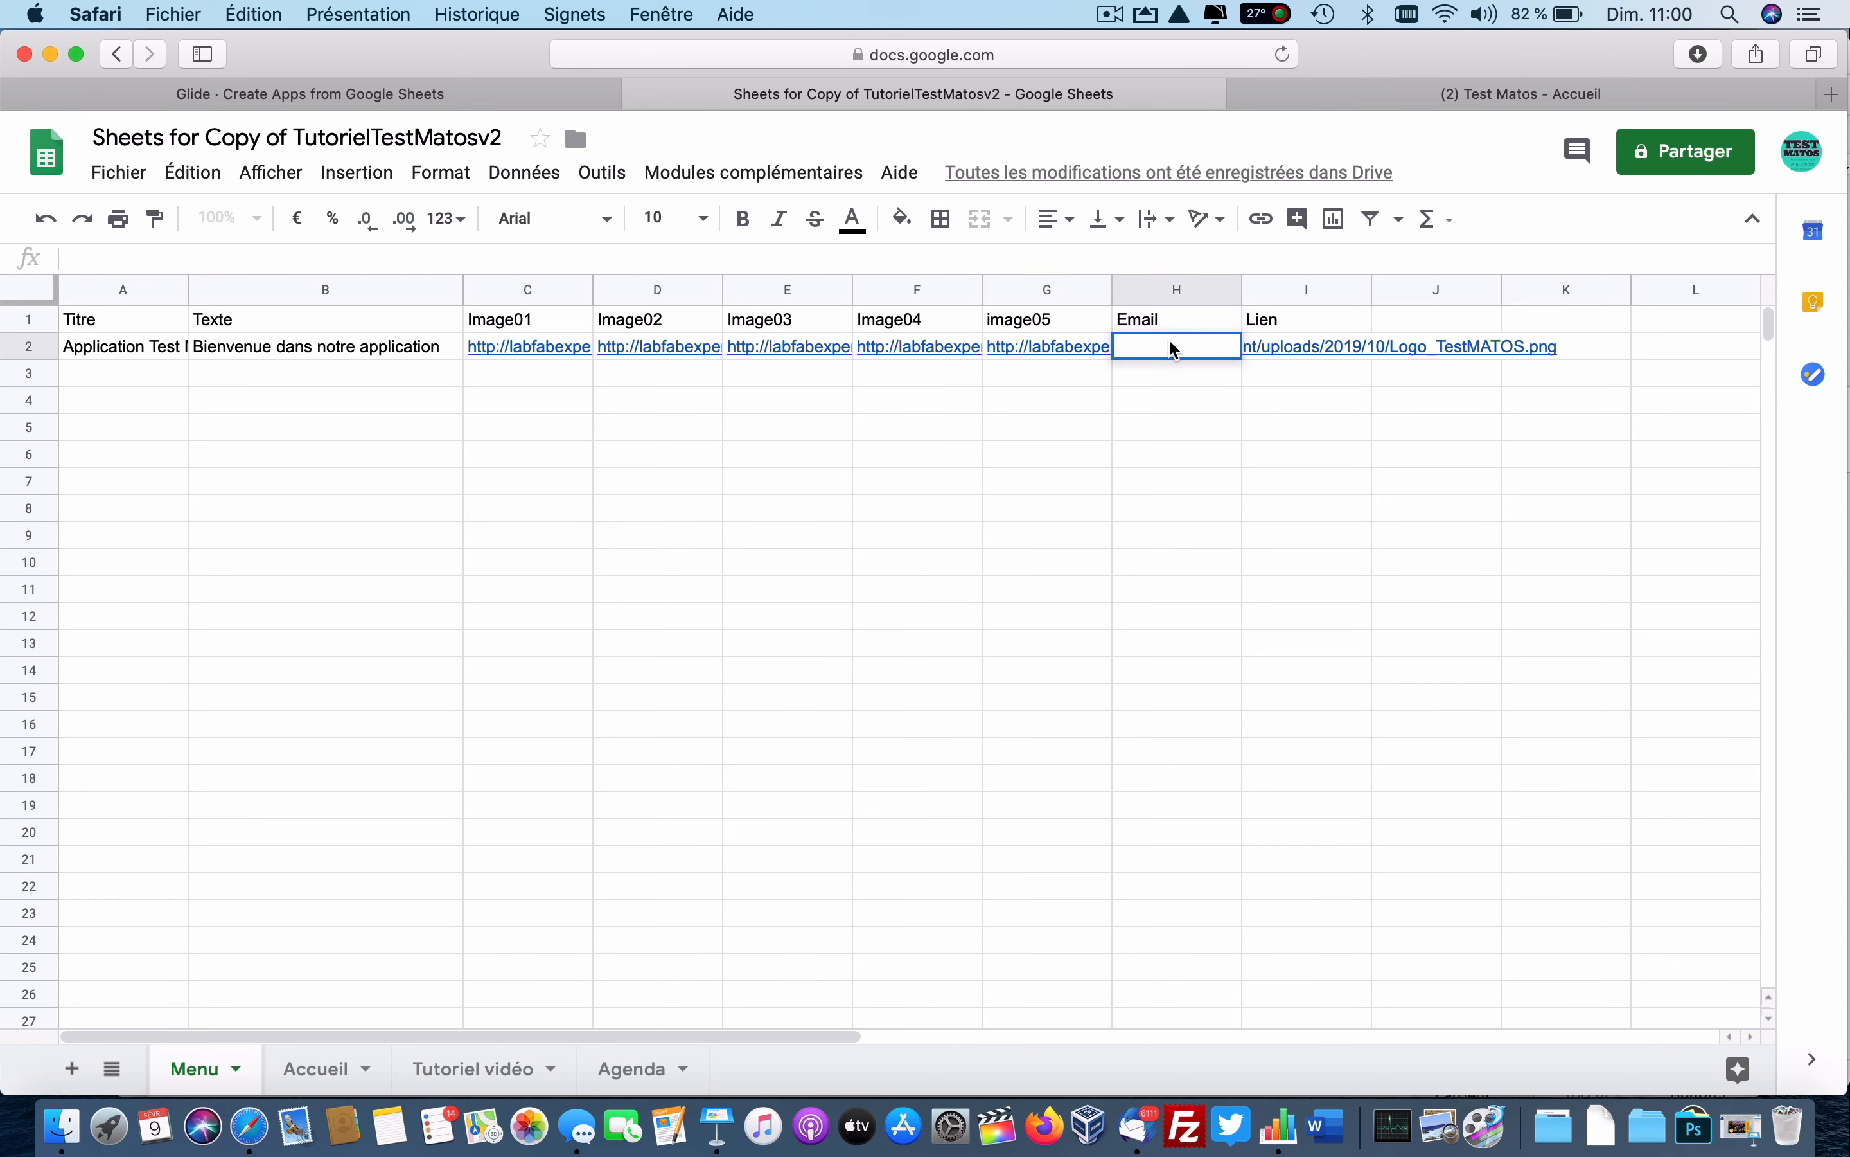
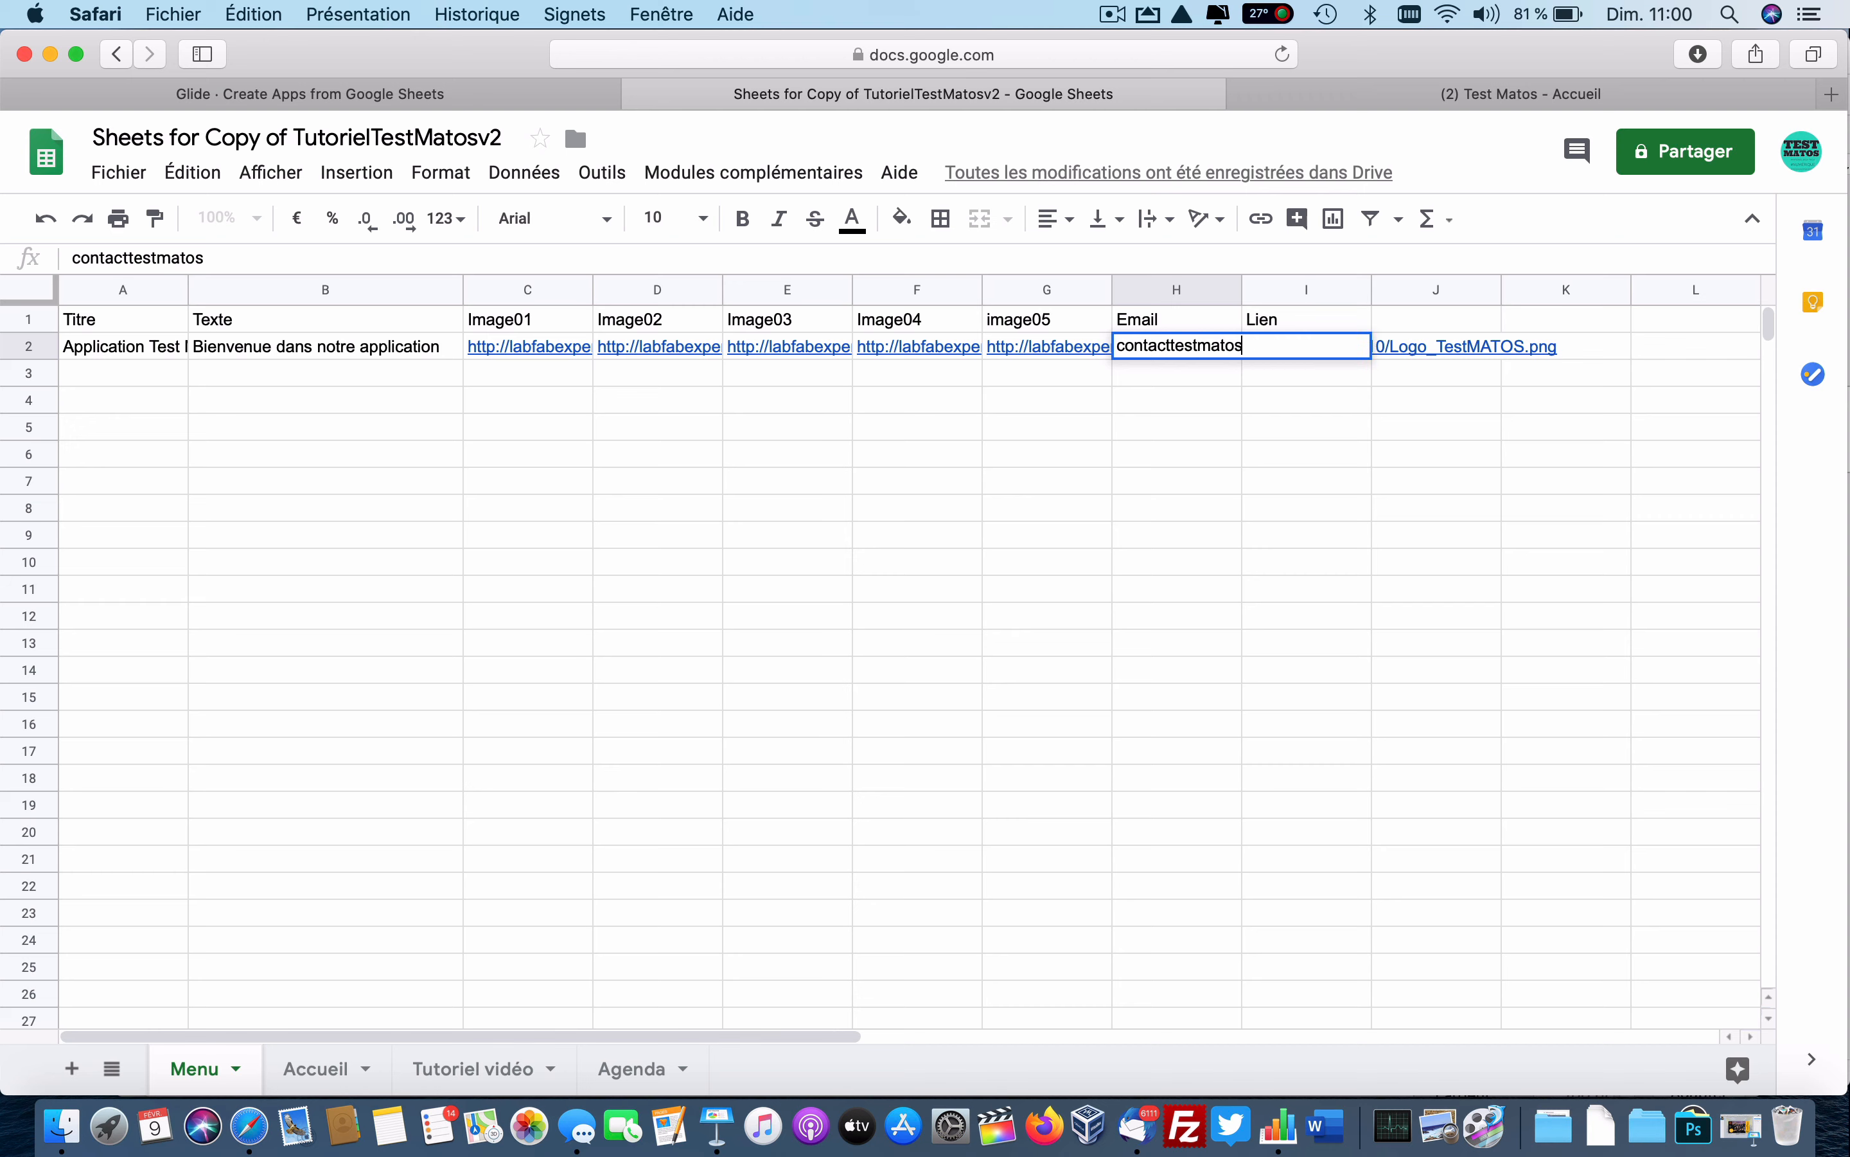
key(Tab)
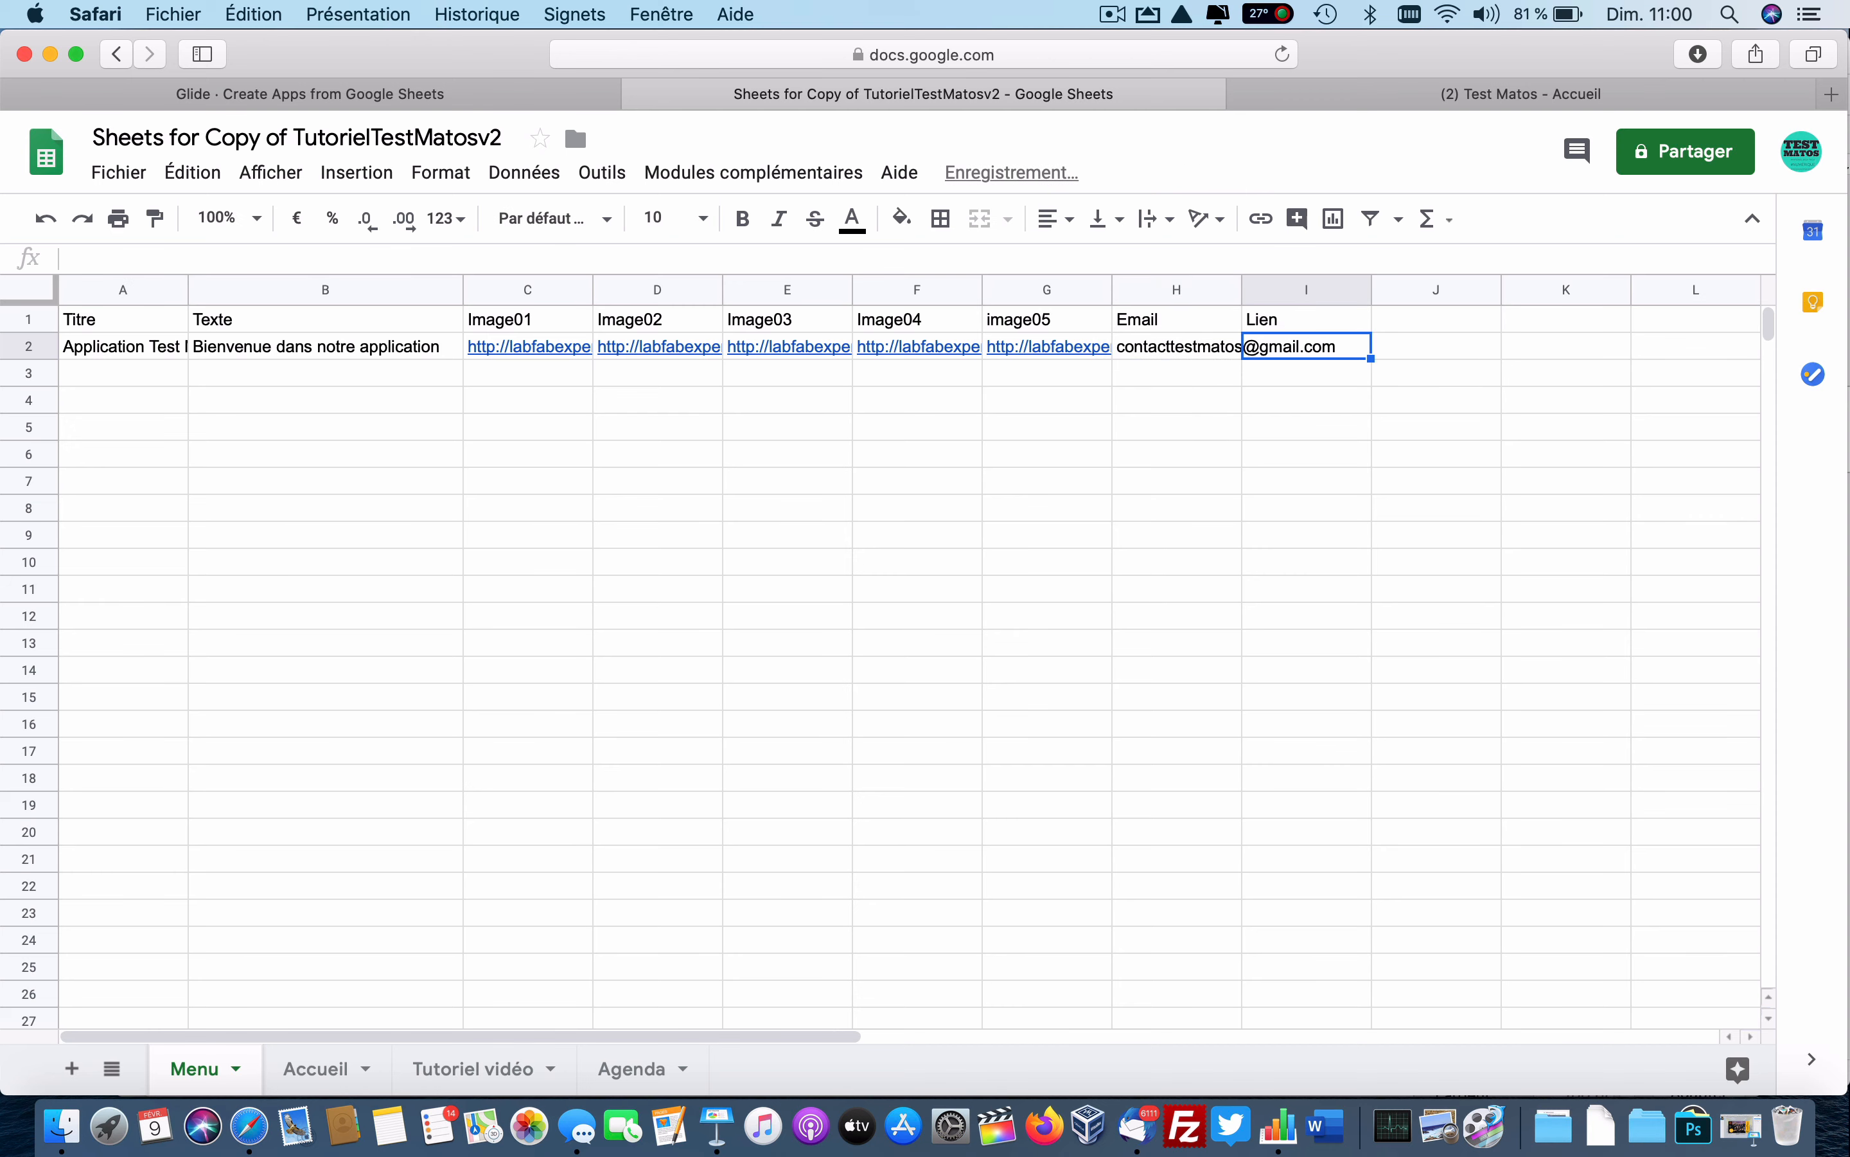
click(1521, 93)
click(1087, 55)
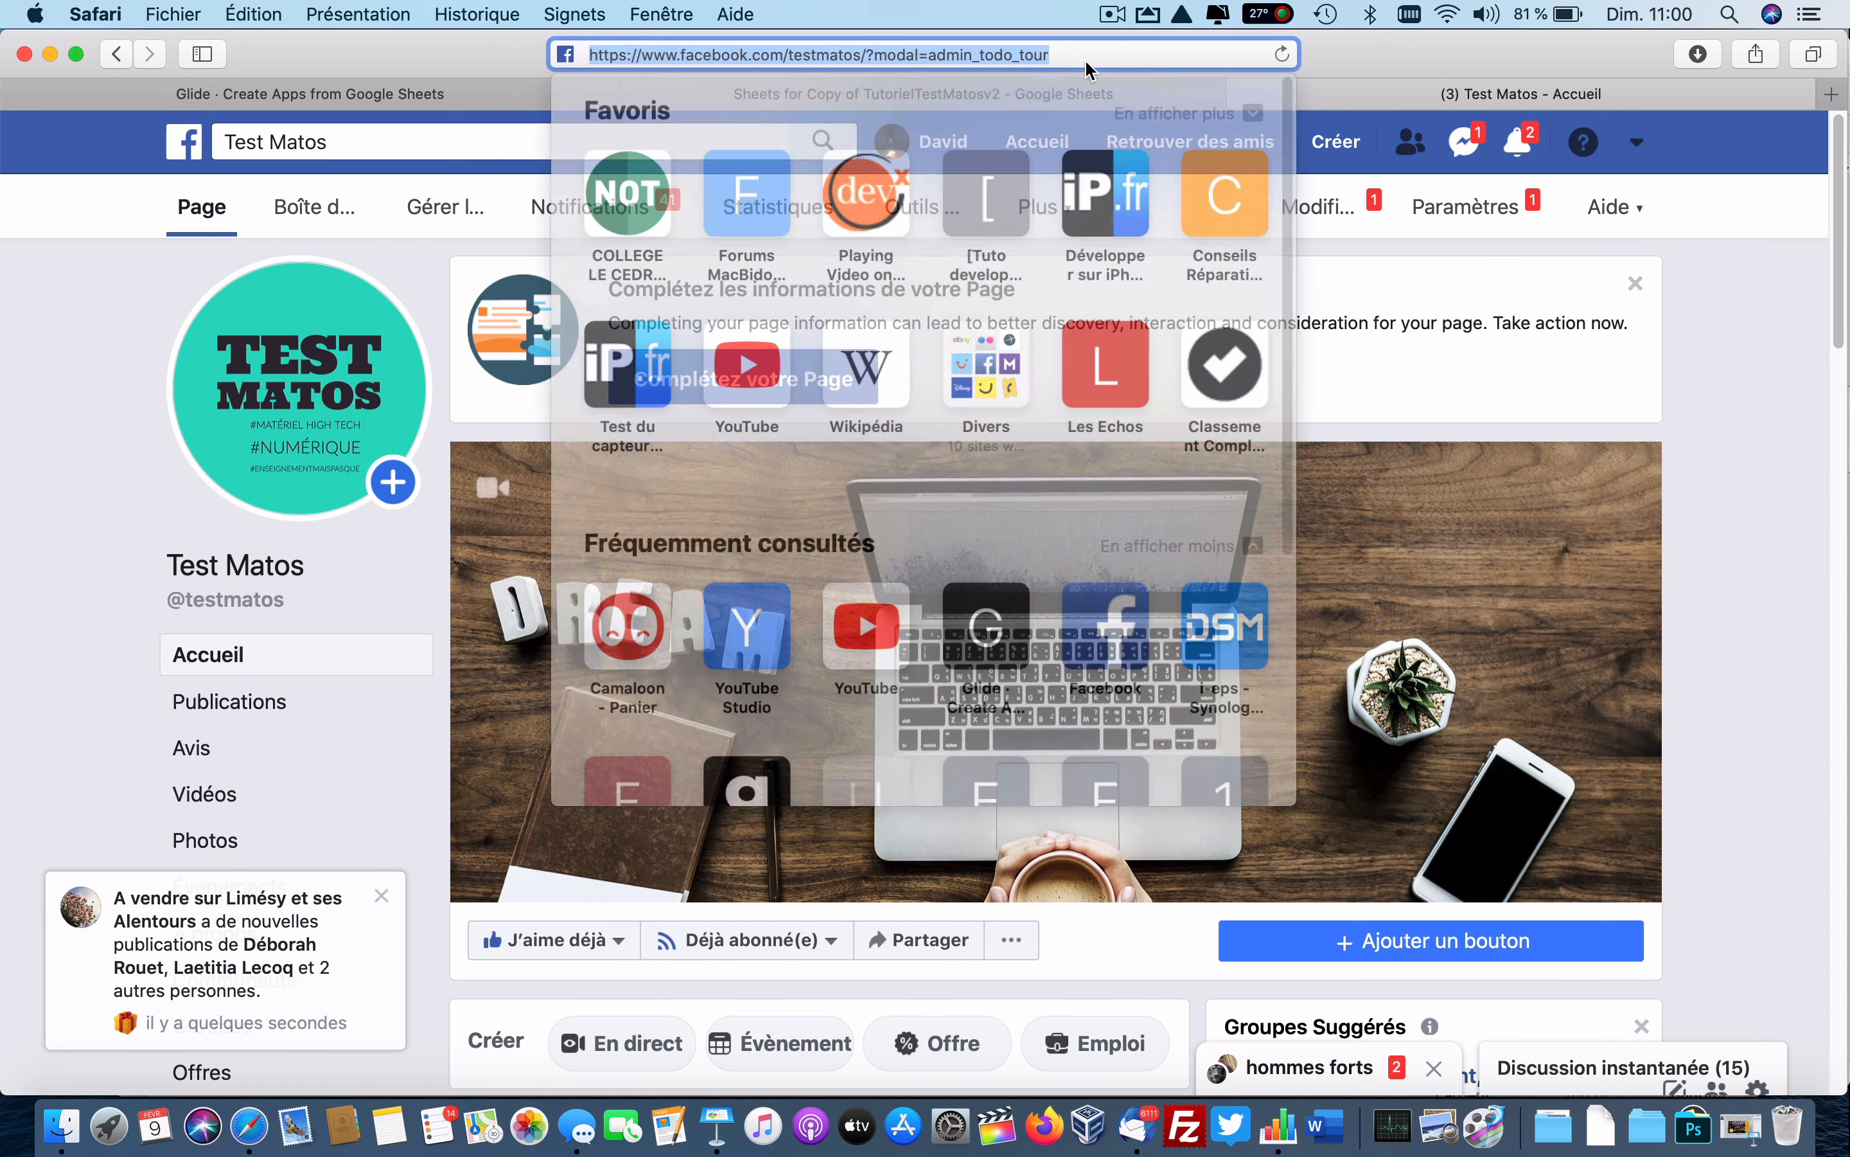
drag(858, 57, 548, 58)
key(super+c)
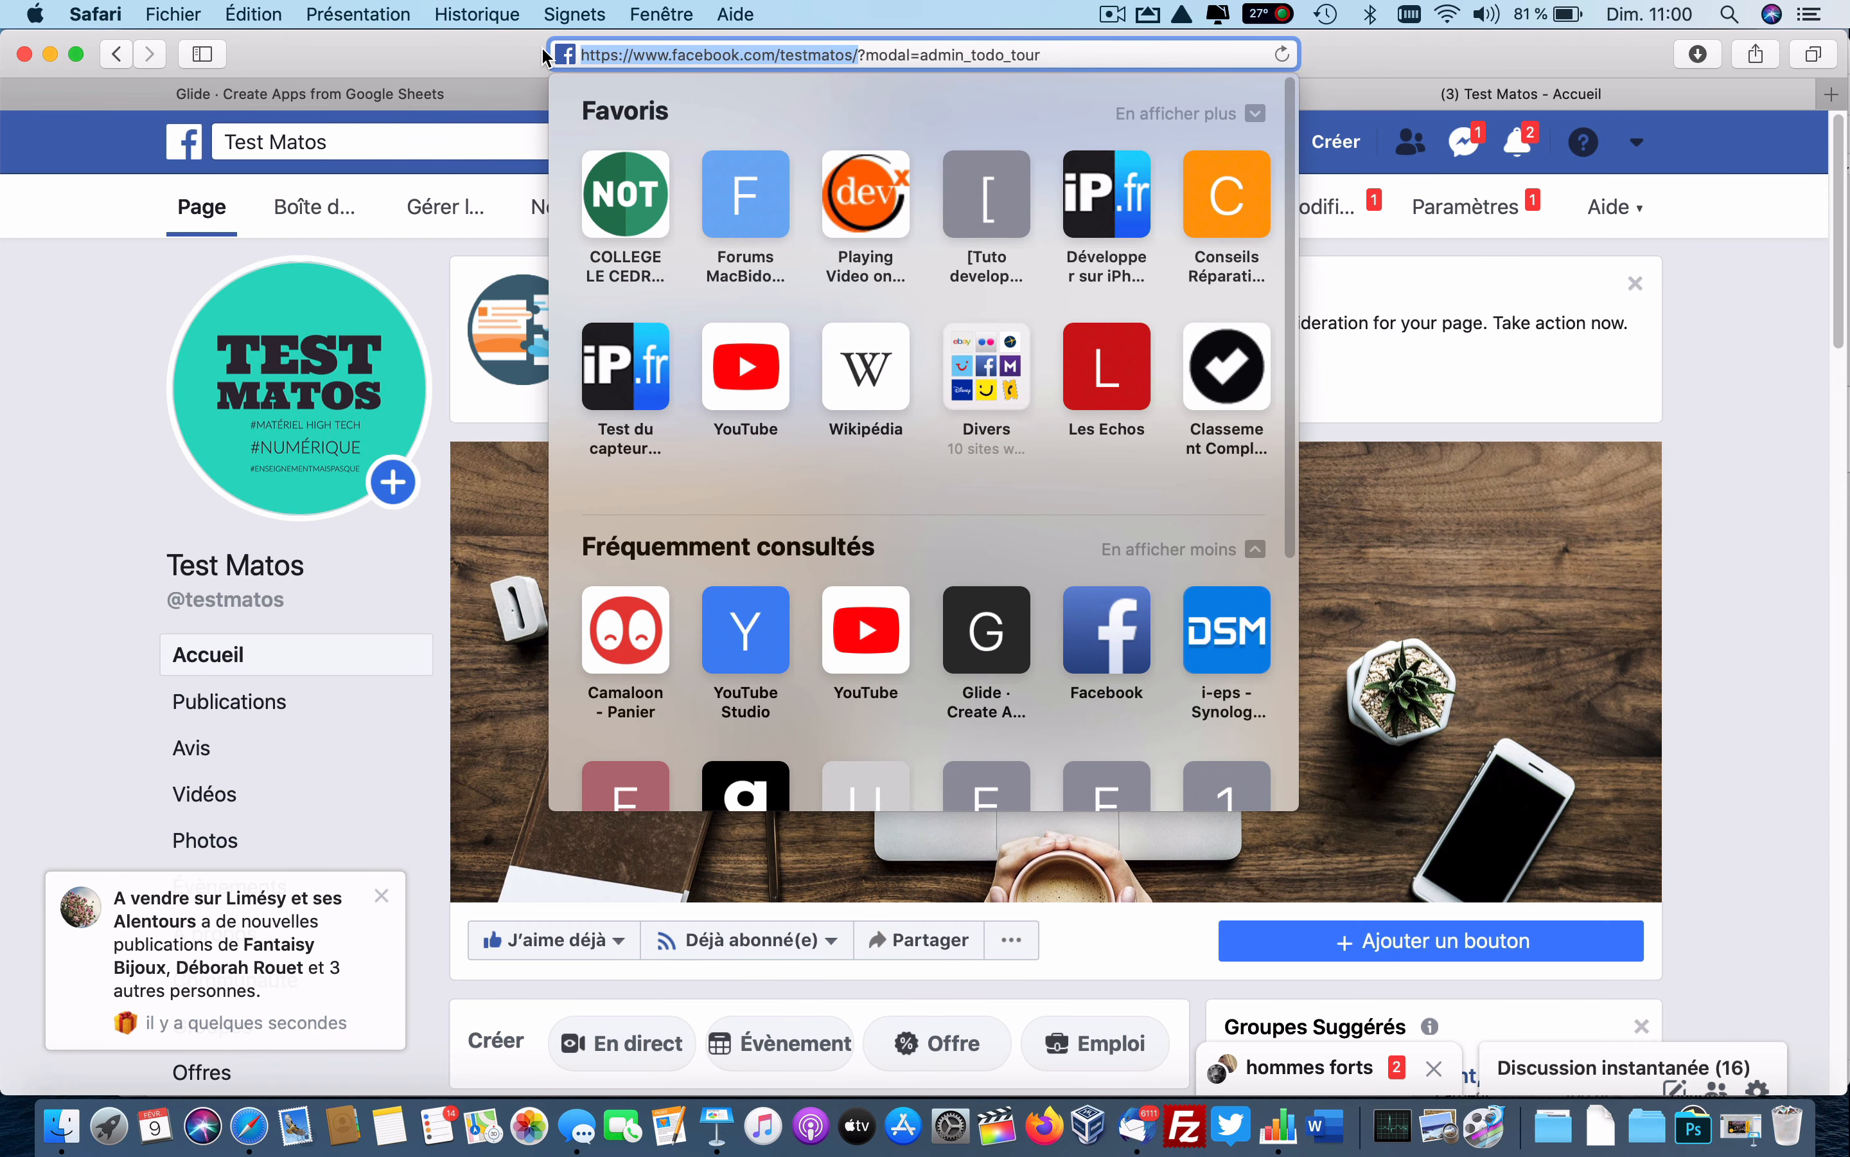
click(1393, 62)
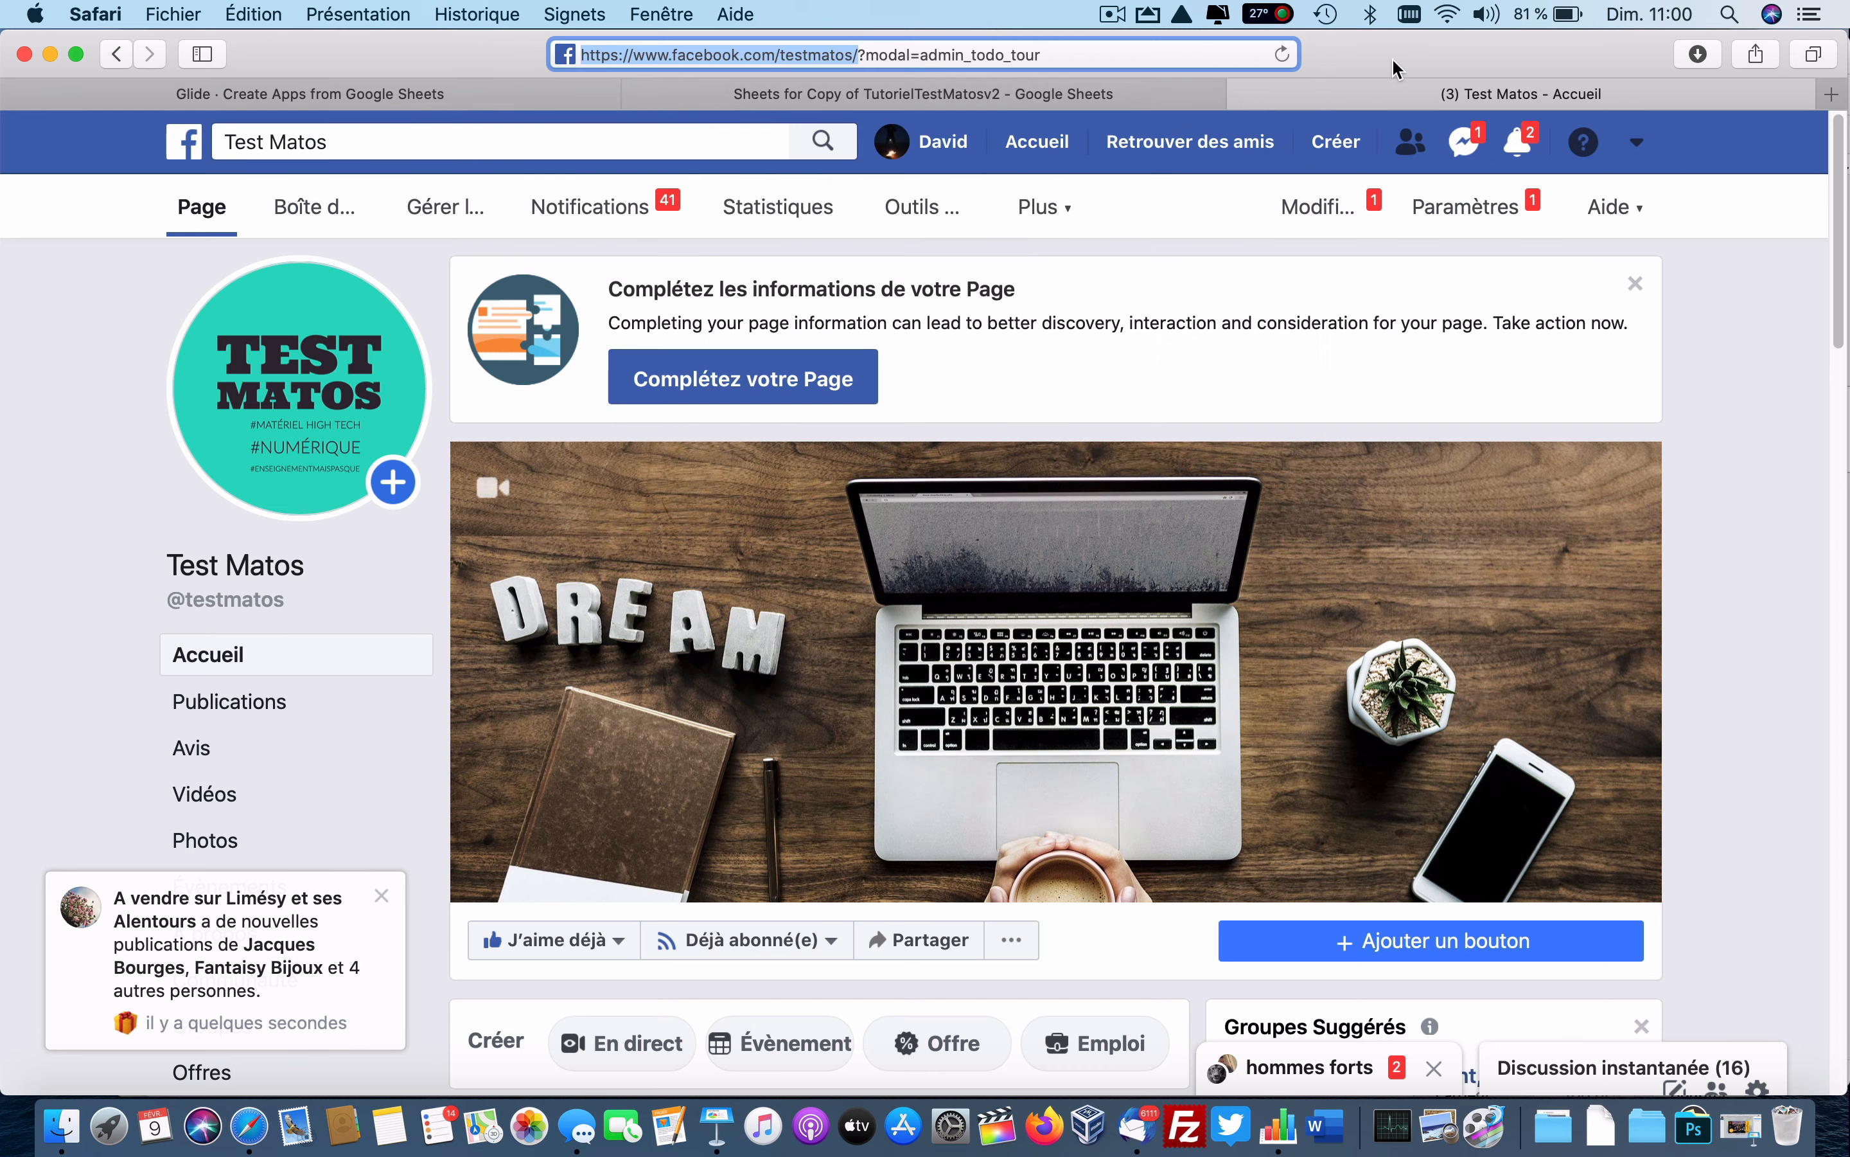
click(984, 98)
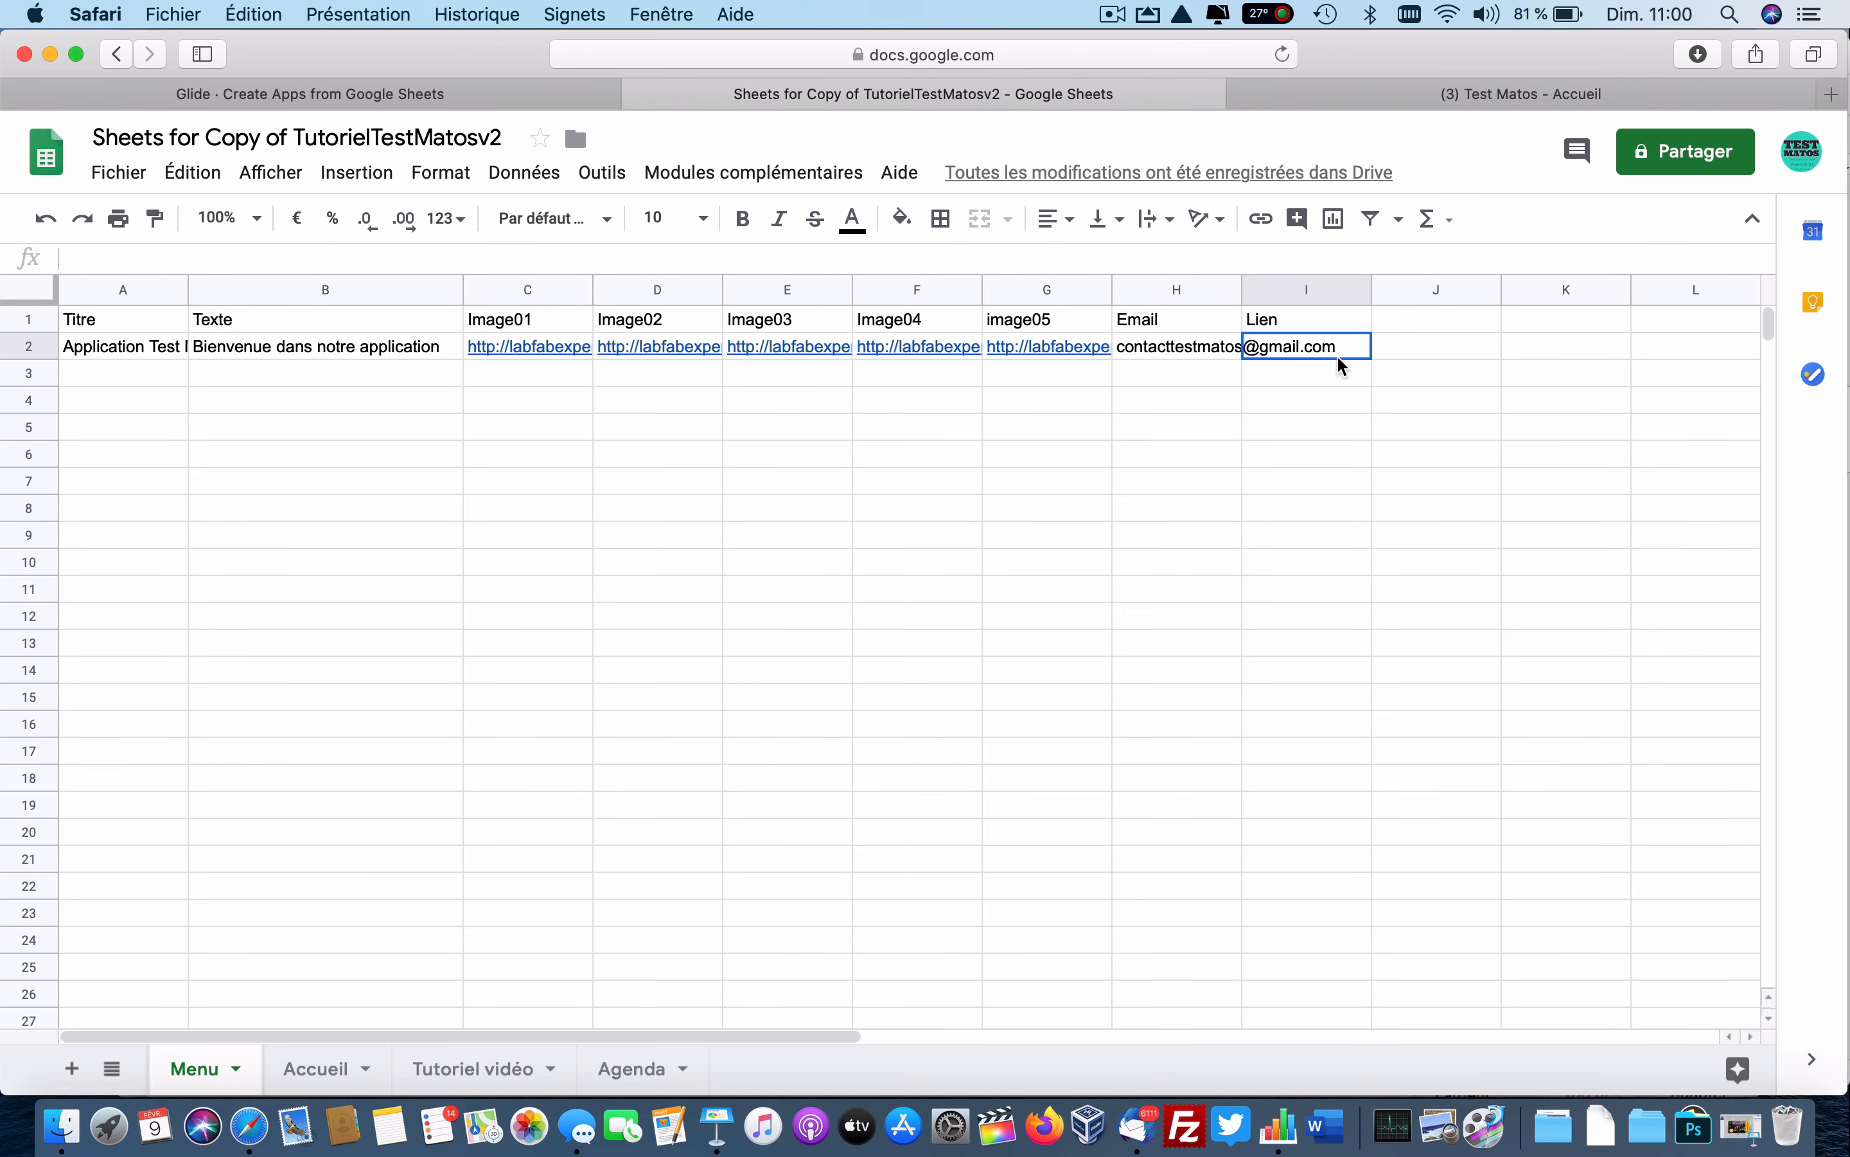
double_click(1358, 350)
key(super+v)
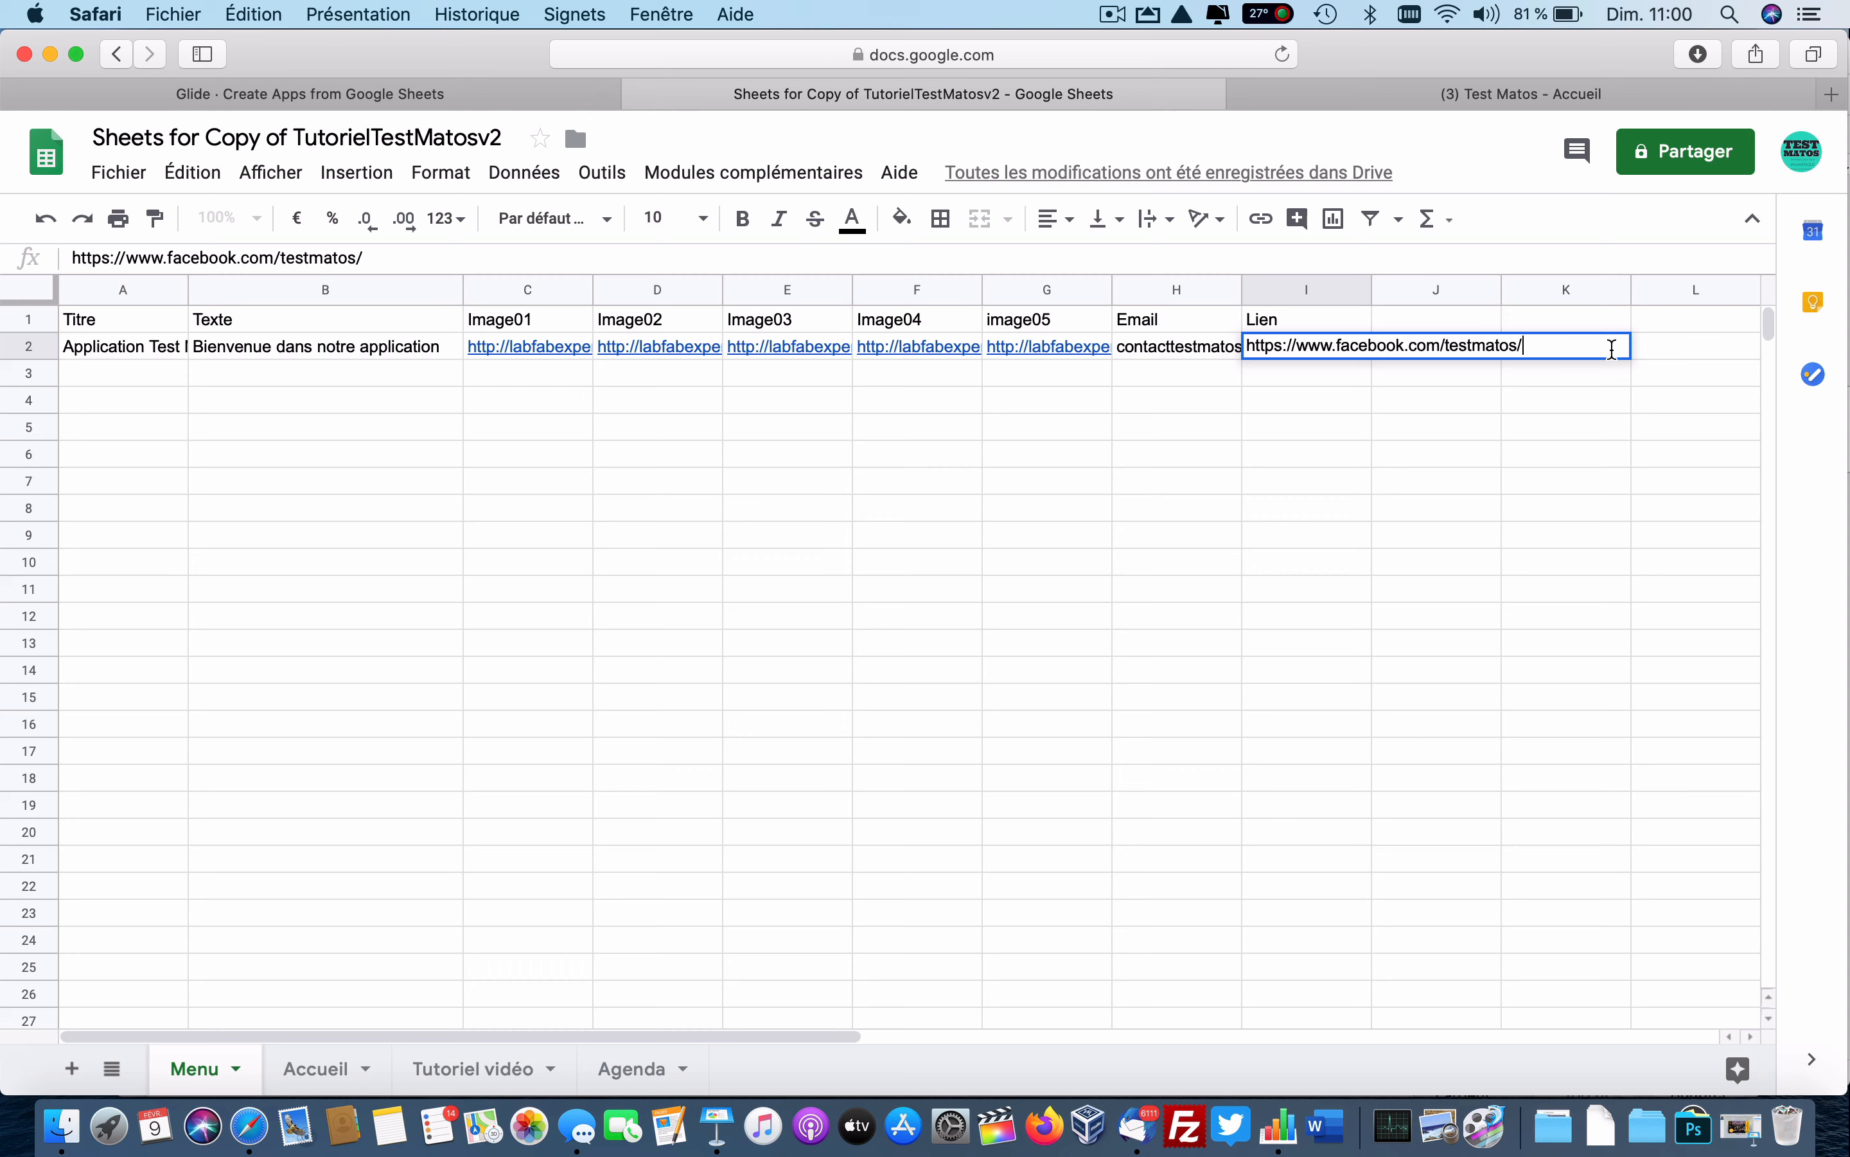
key(Return)
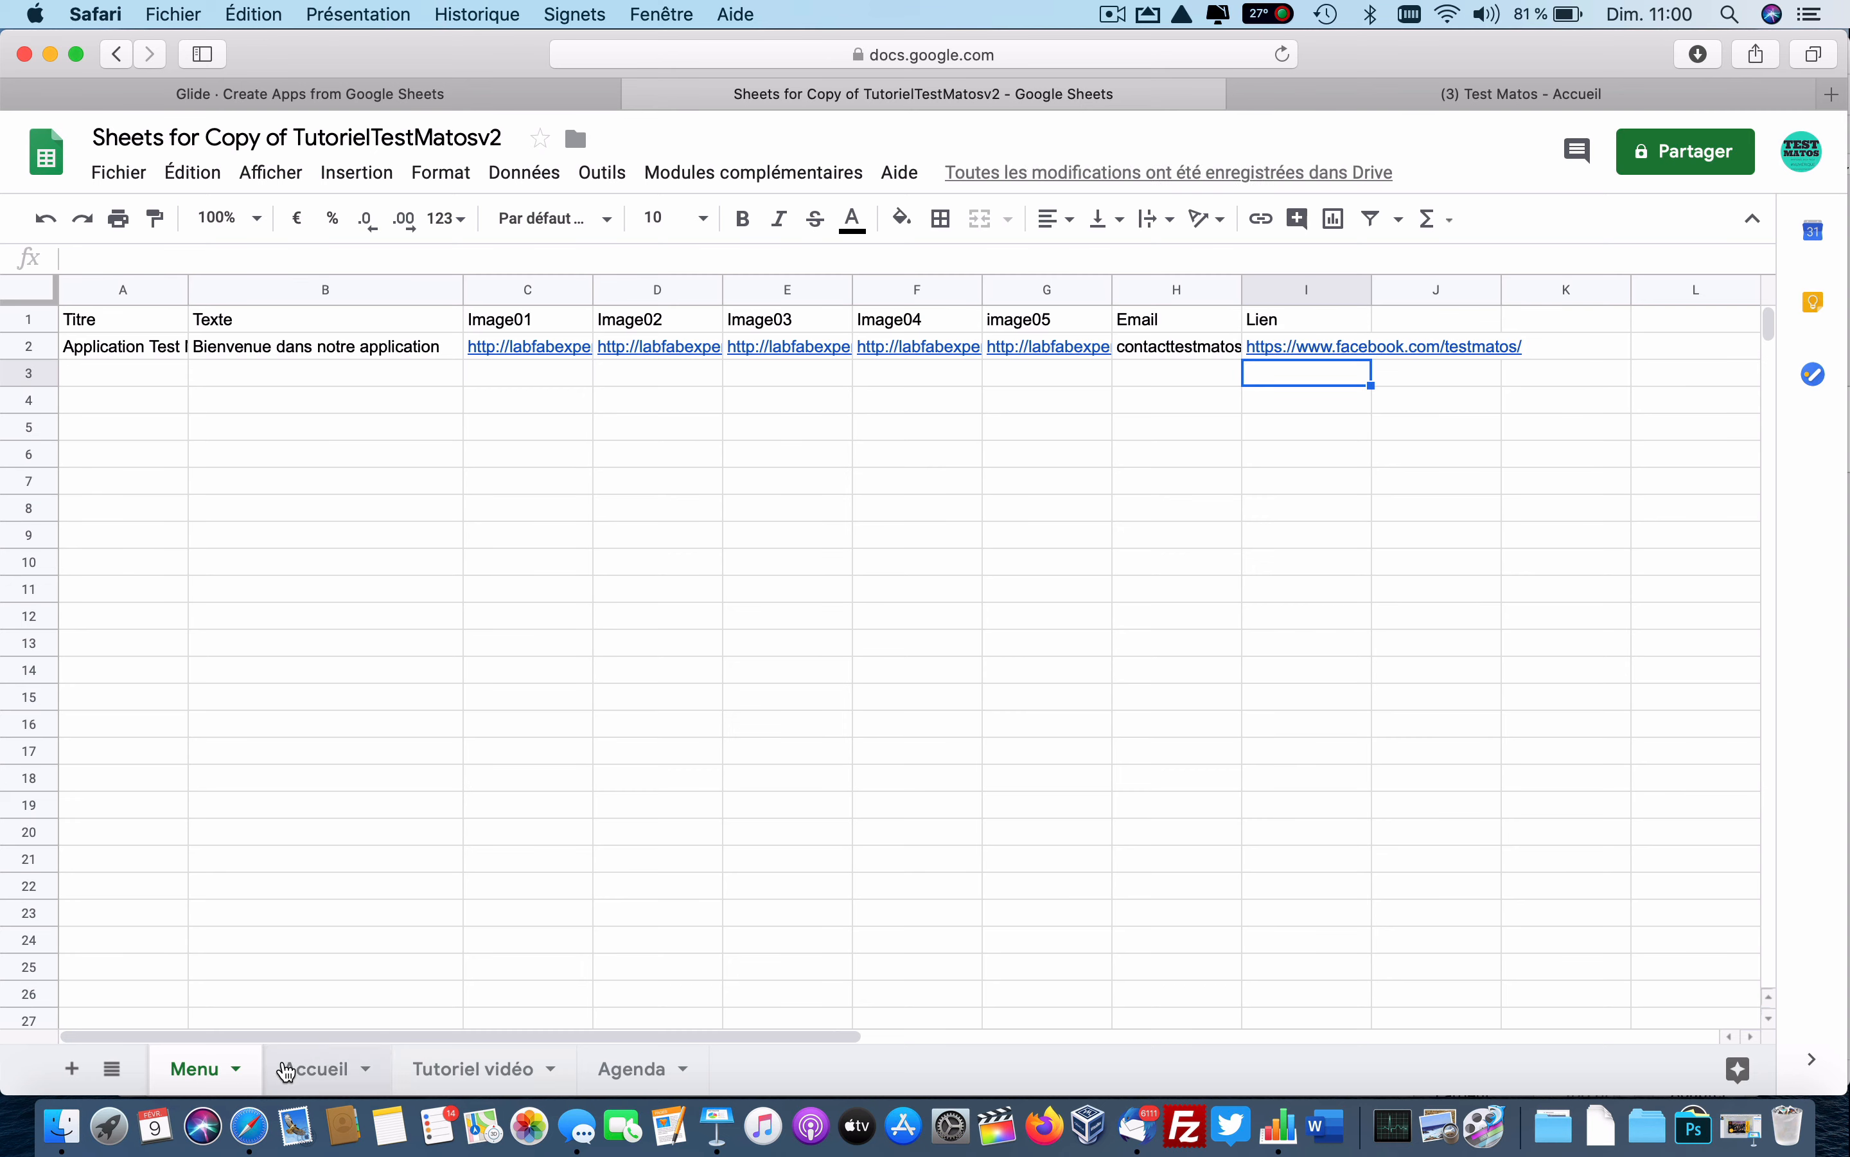
click(471, 97)
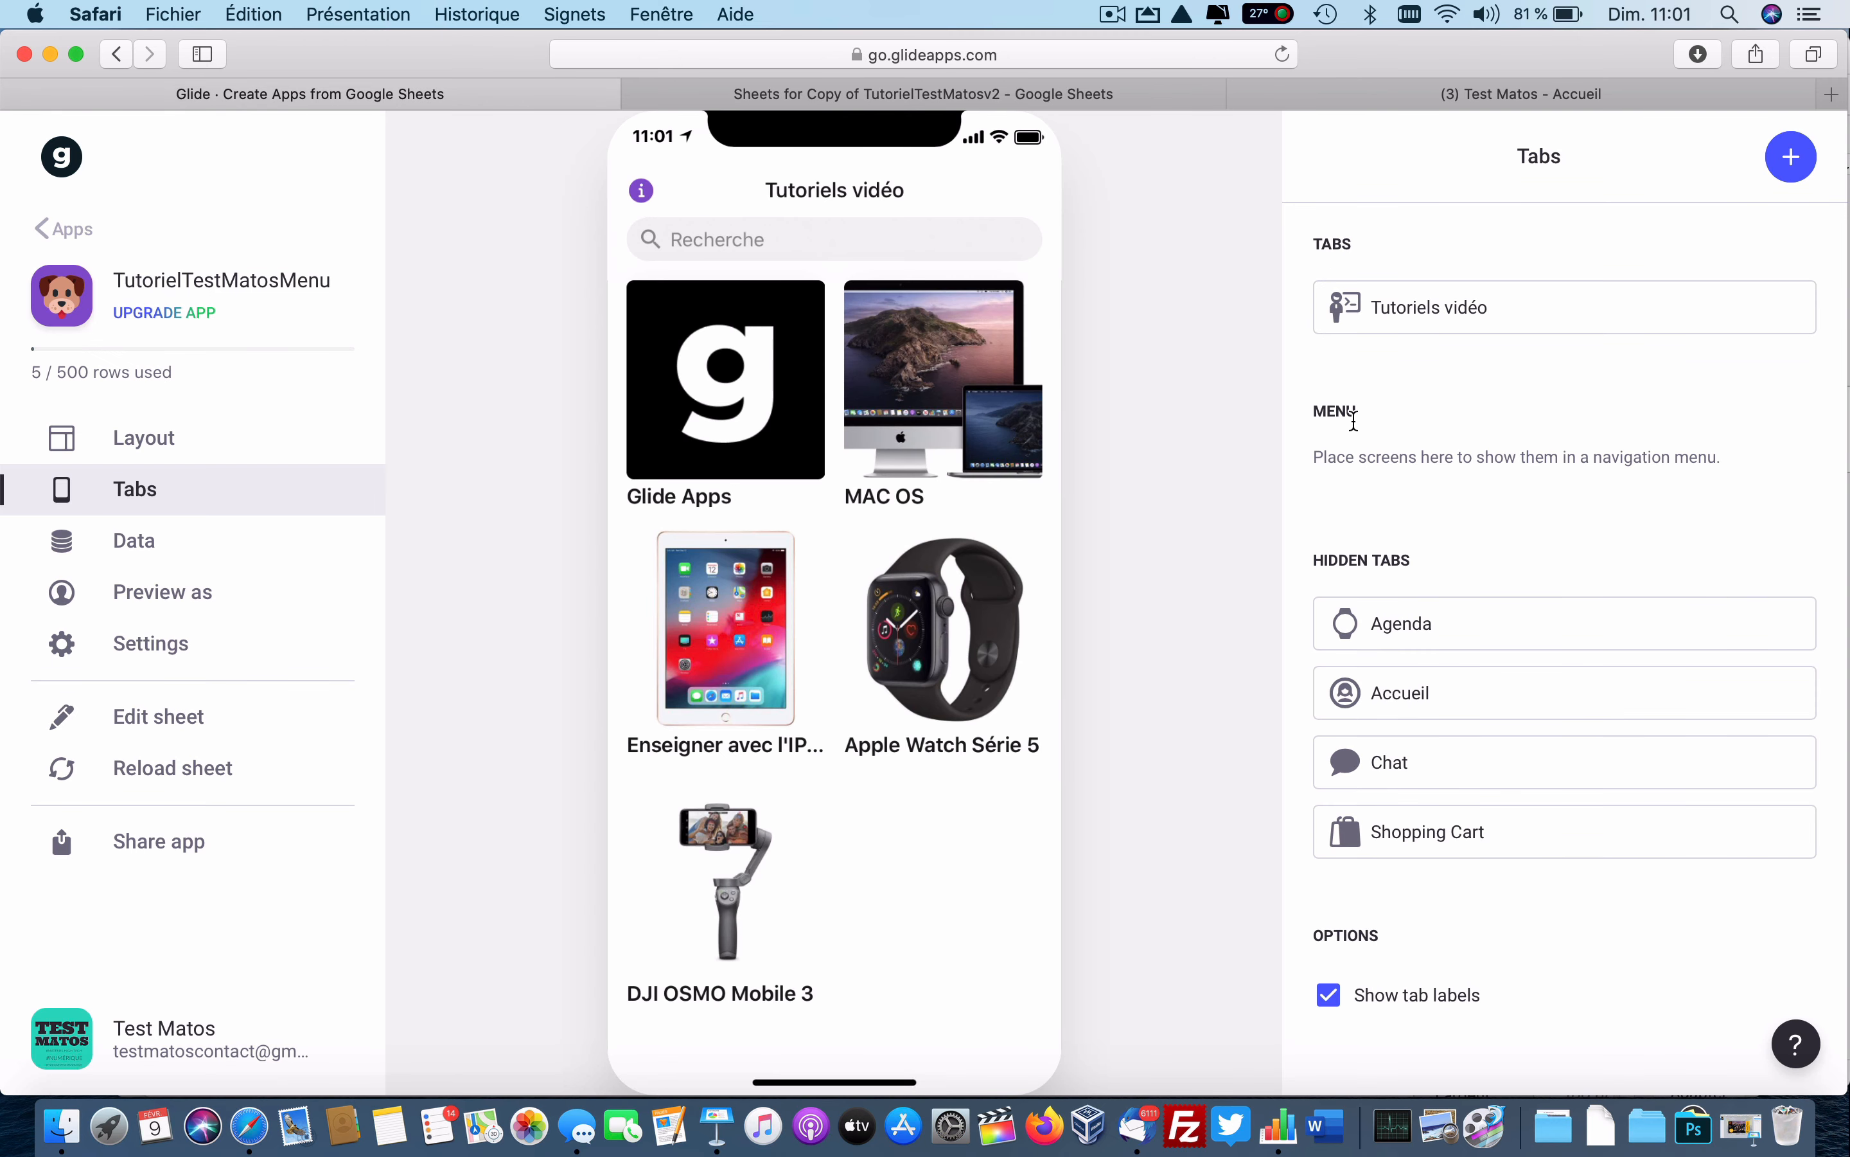
Reload the sheet data and add a Navigation tab sourced from Menu with a house icon.
click(176, 775)
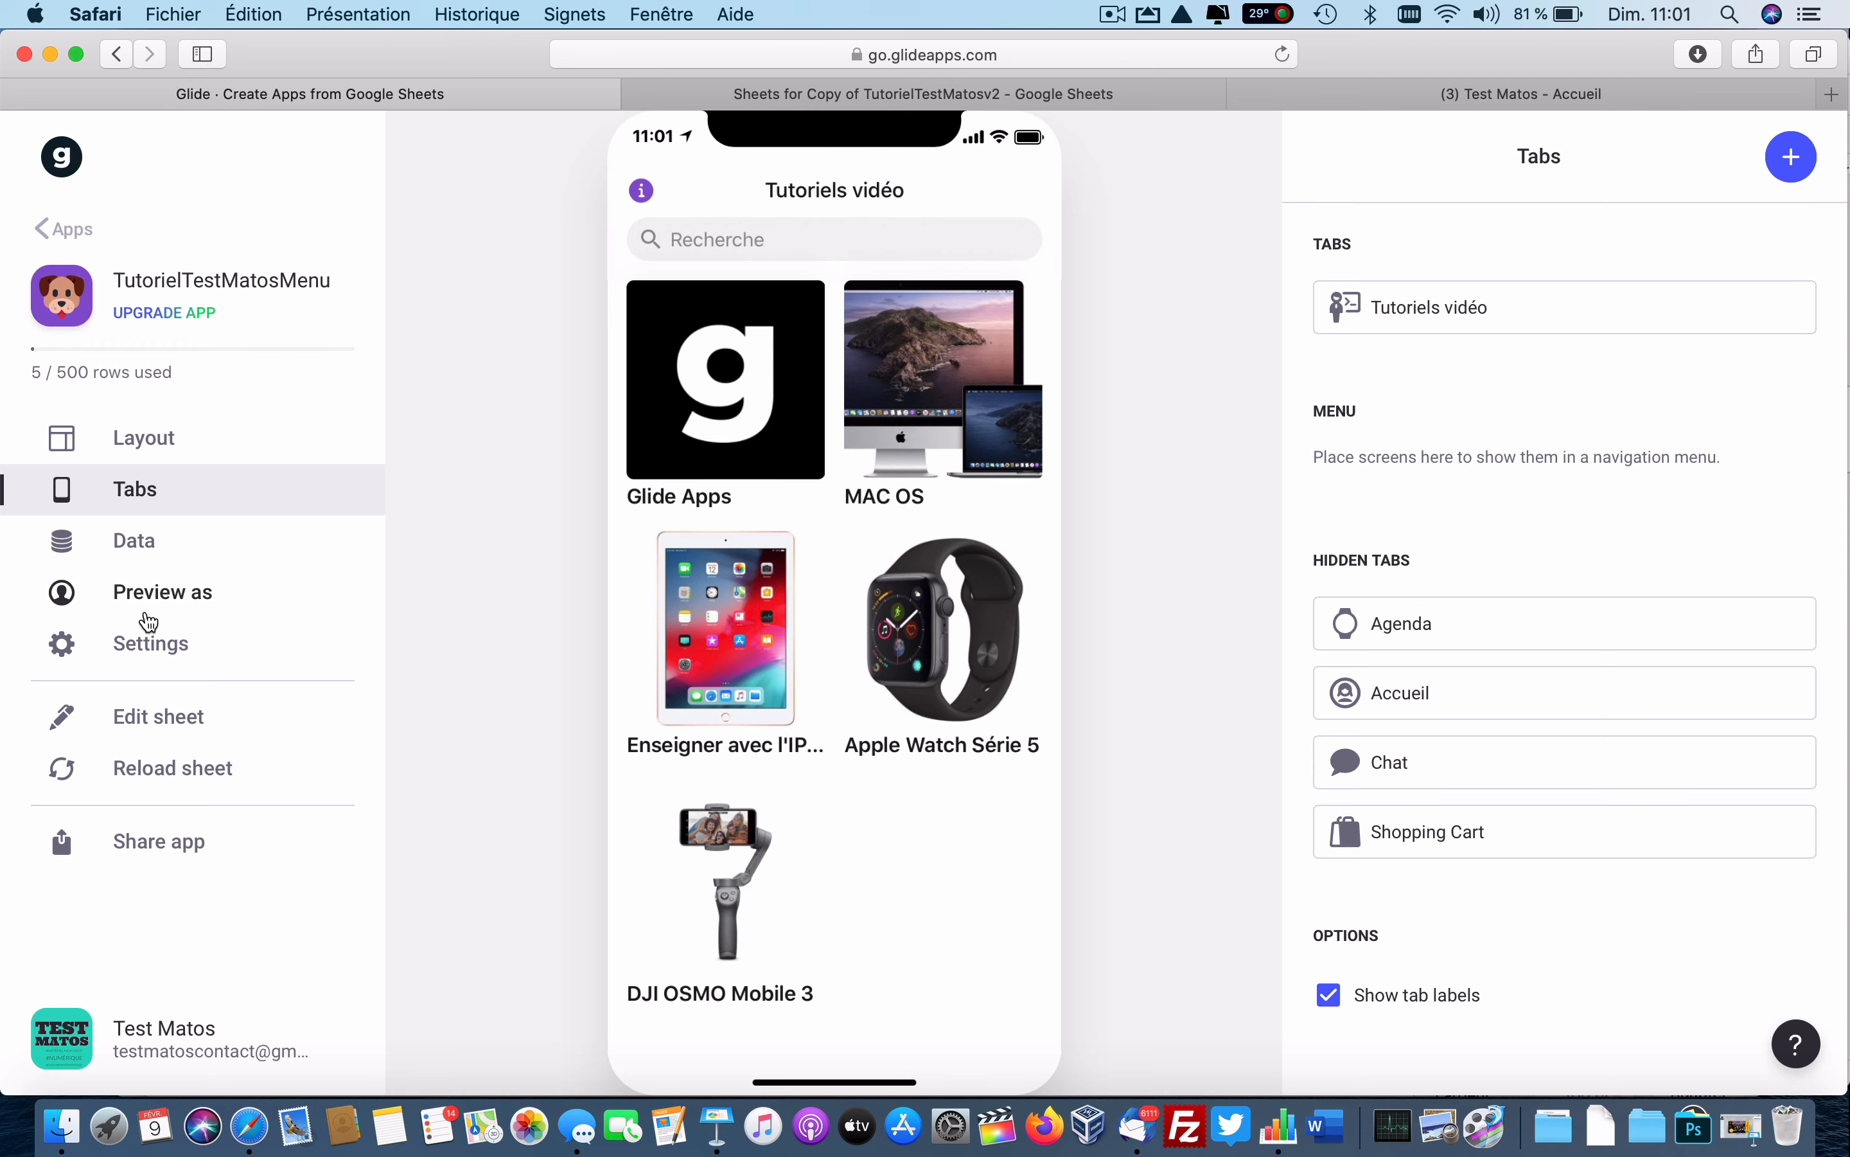
click(165, 654)
click(1791, 157)
triple_click(1466, 283)
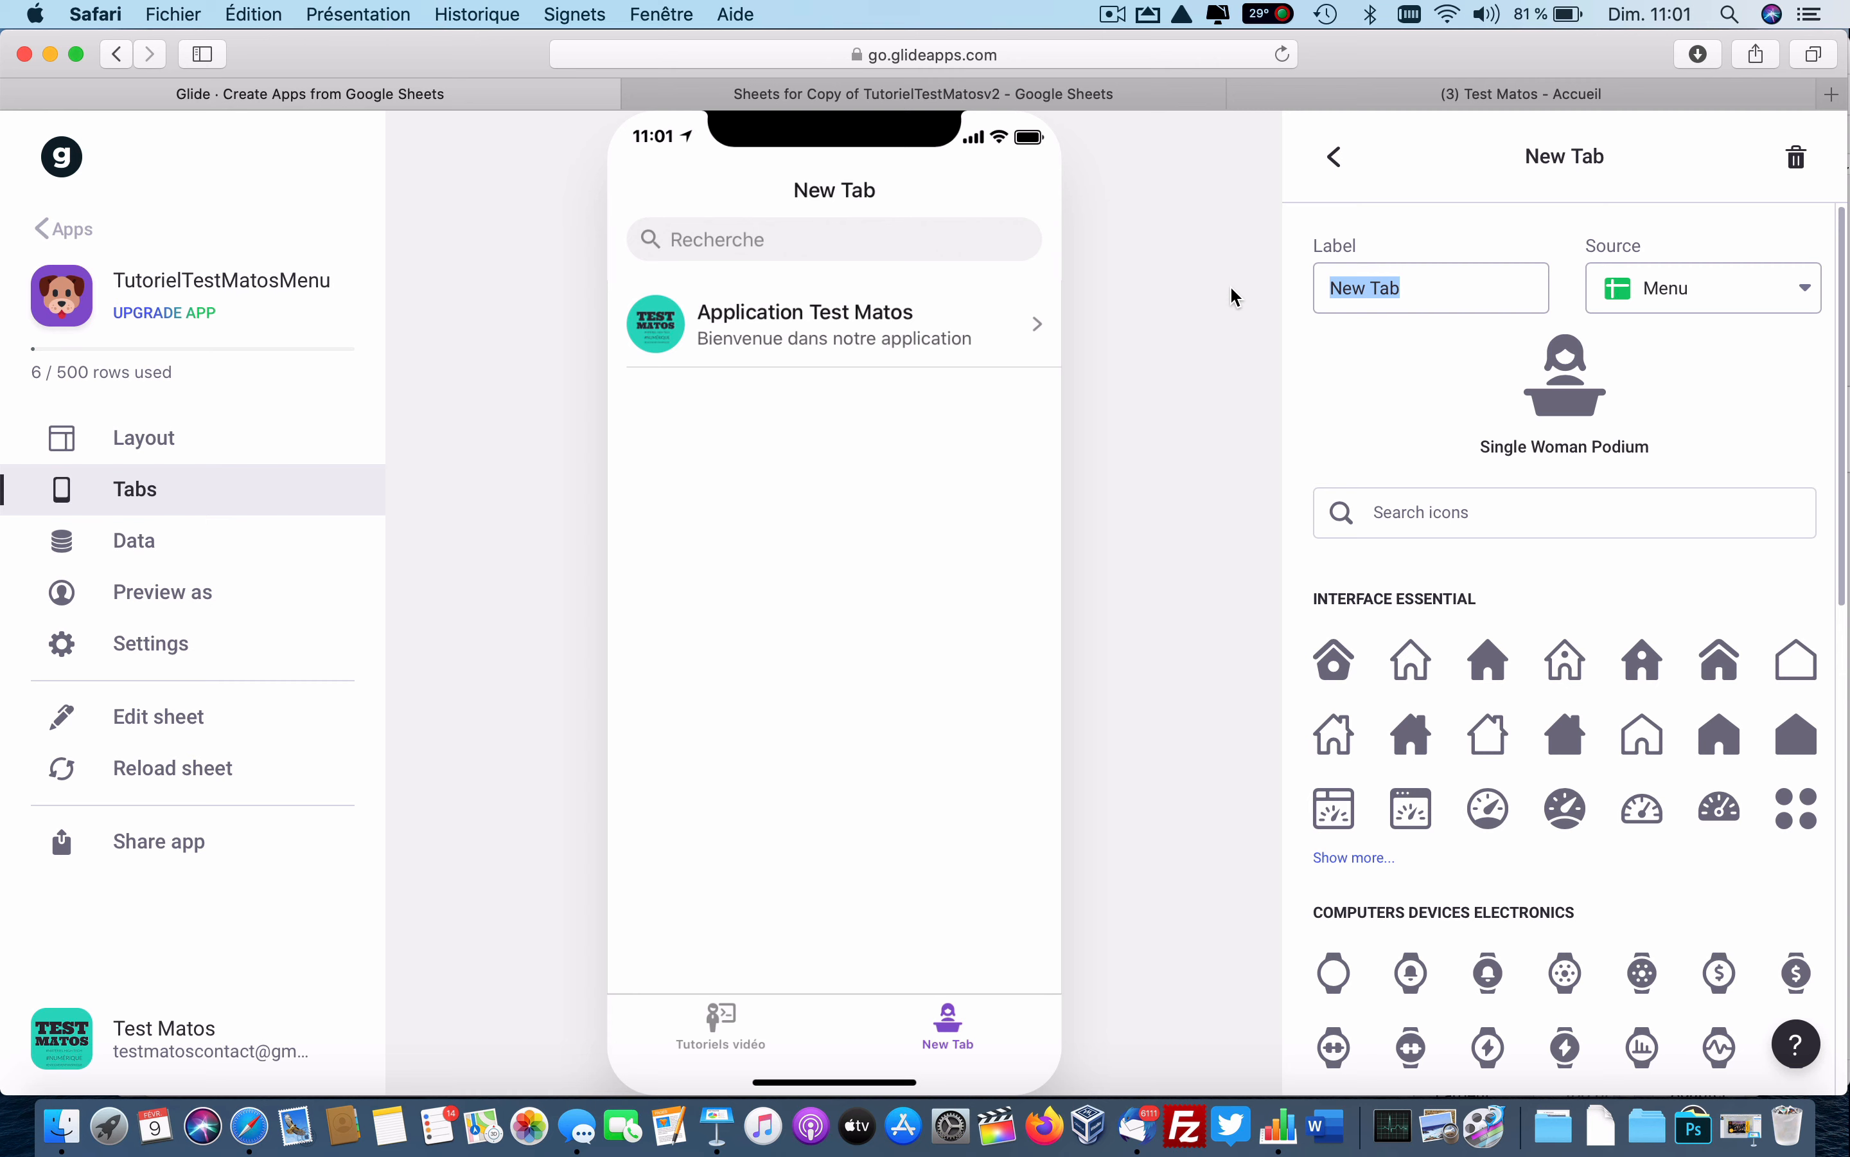
text(Navigation)
click(1653, 290)
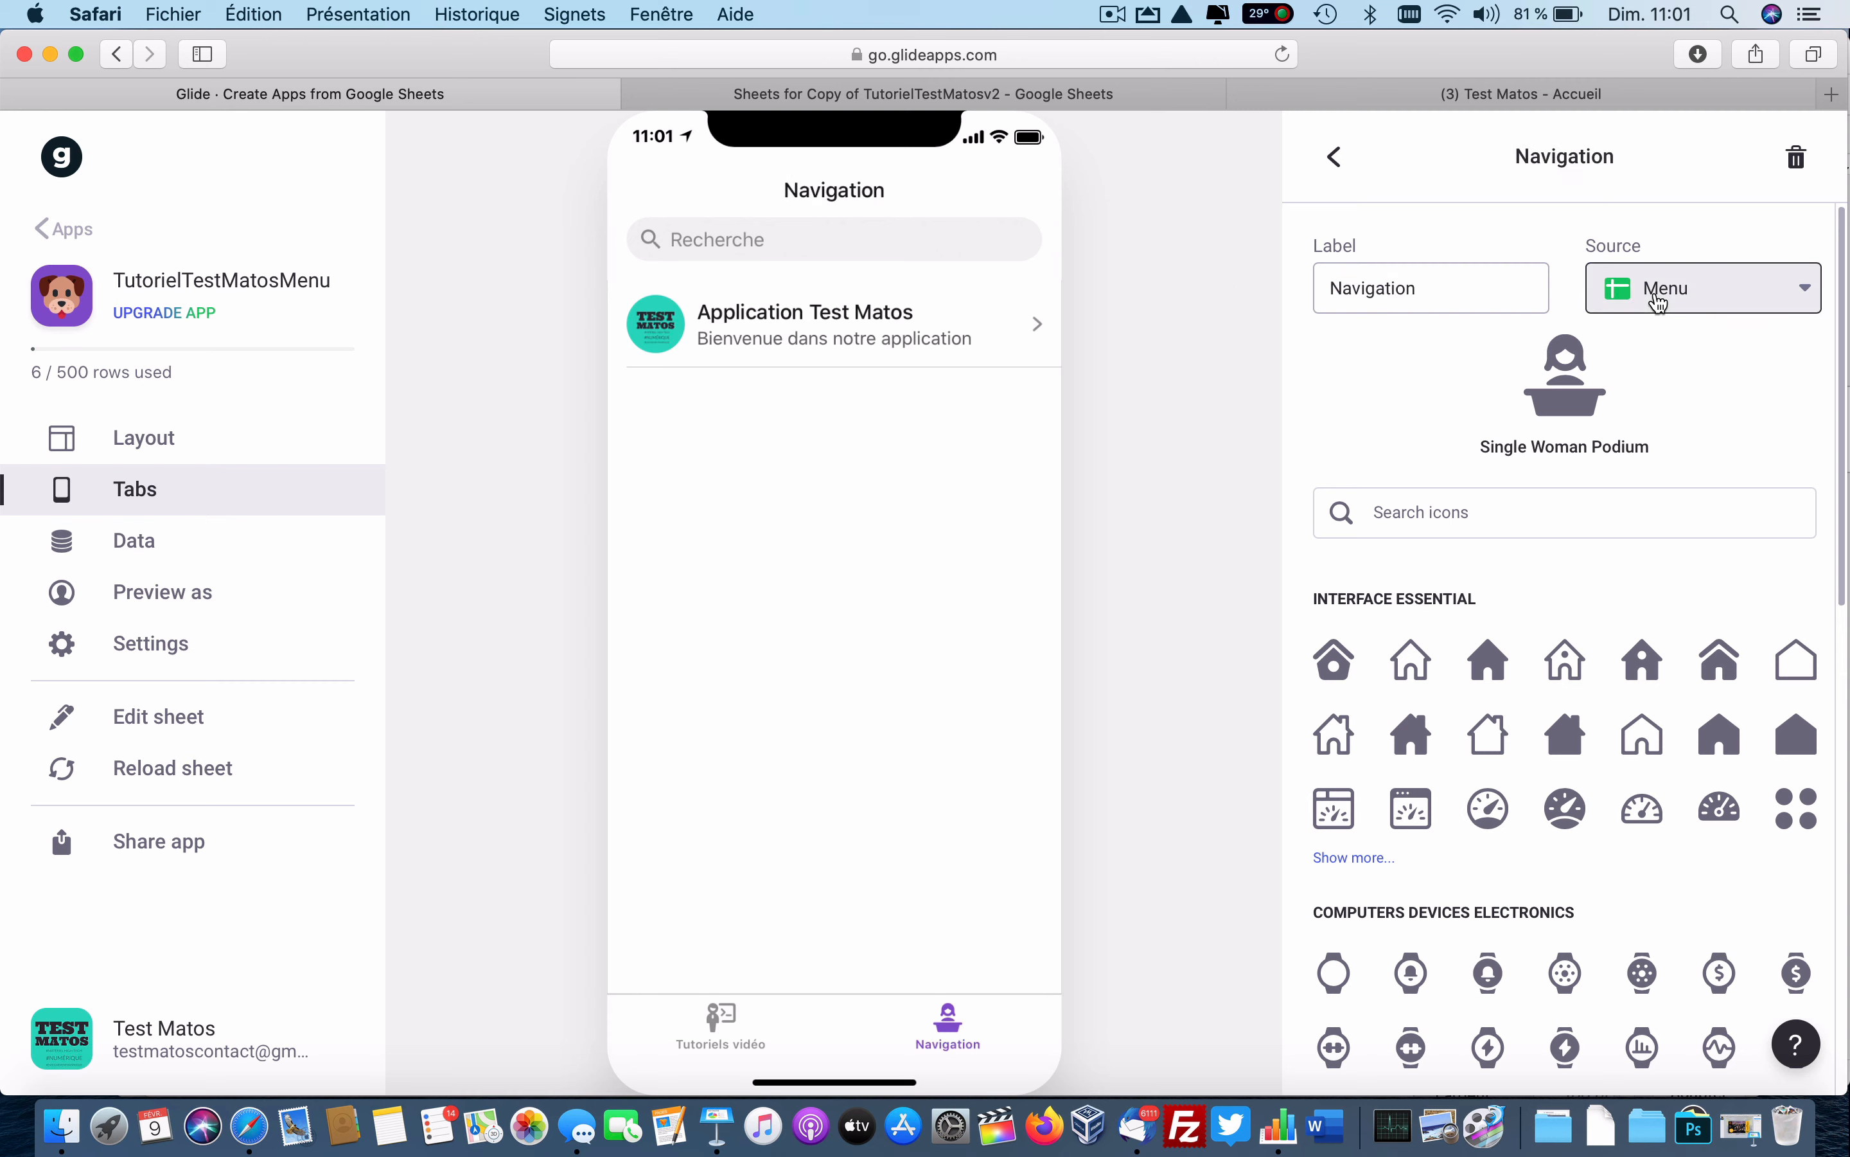
click(1672, 359)
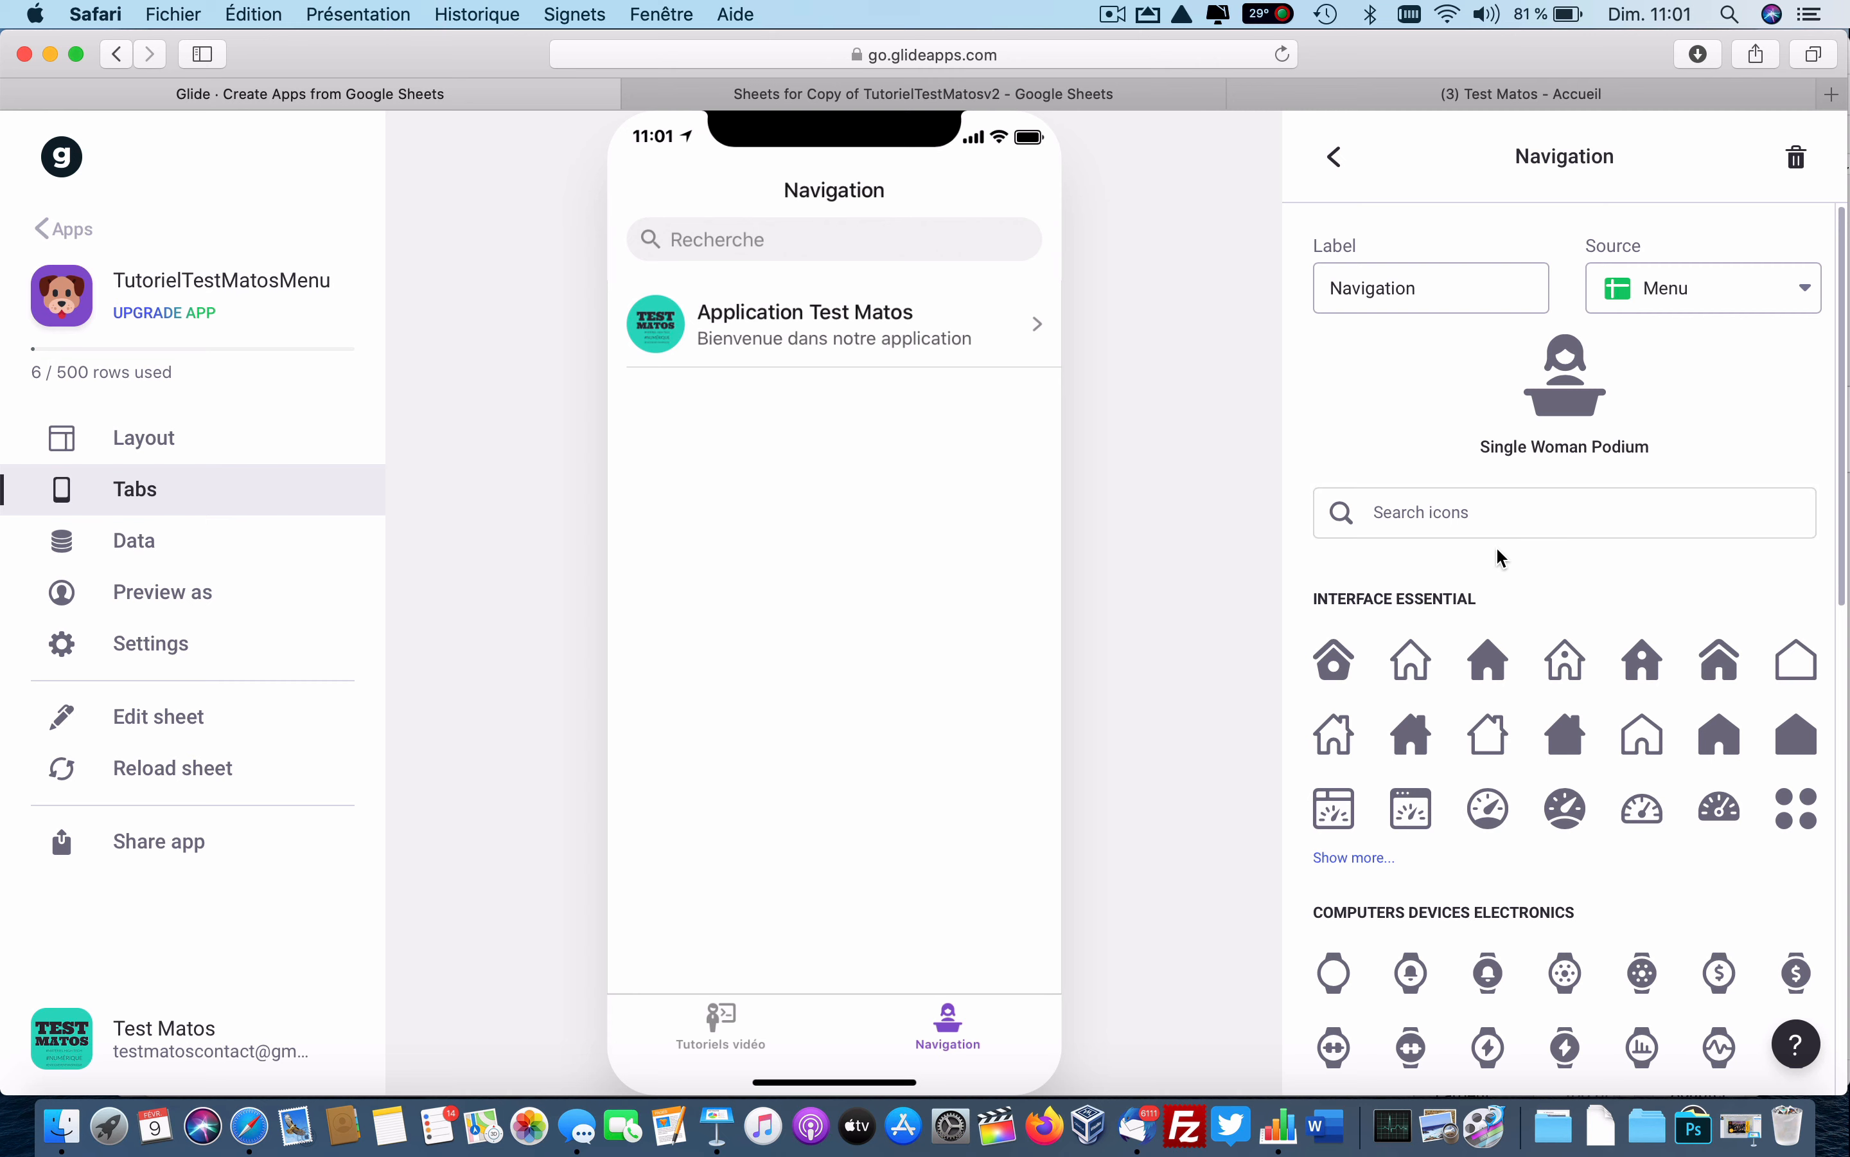
click(1411, 659)
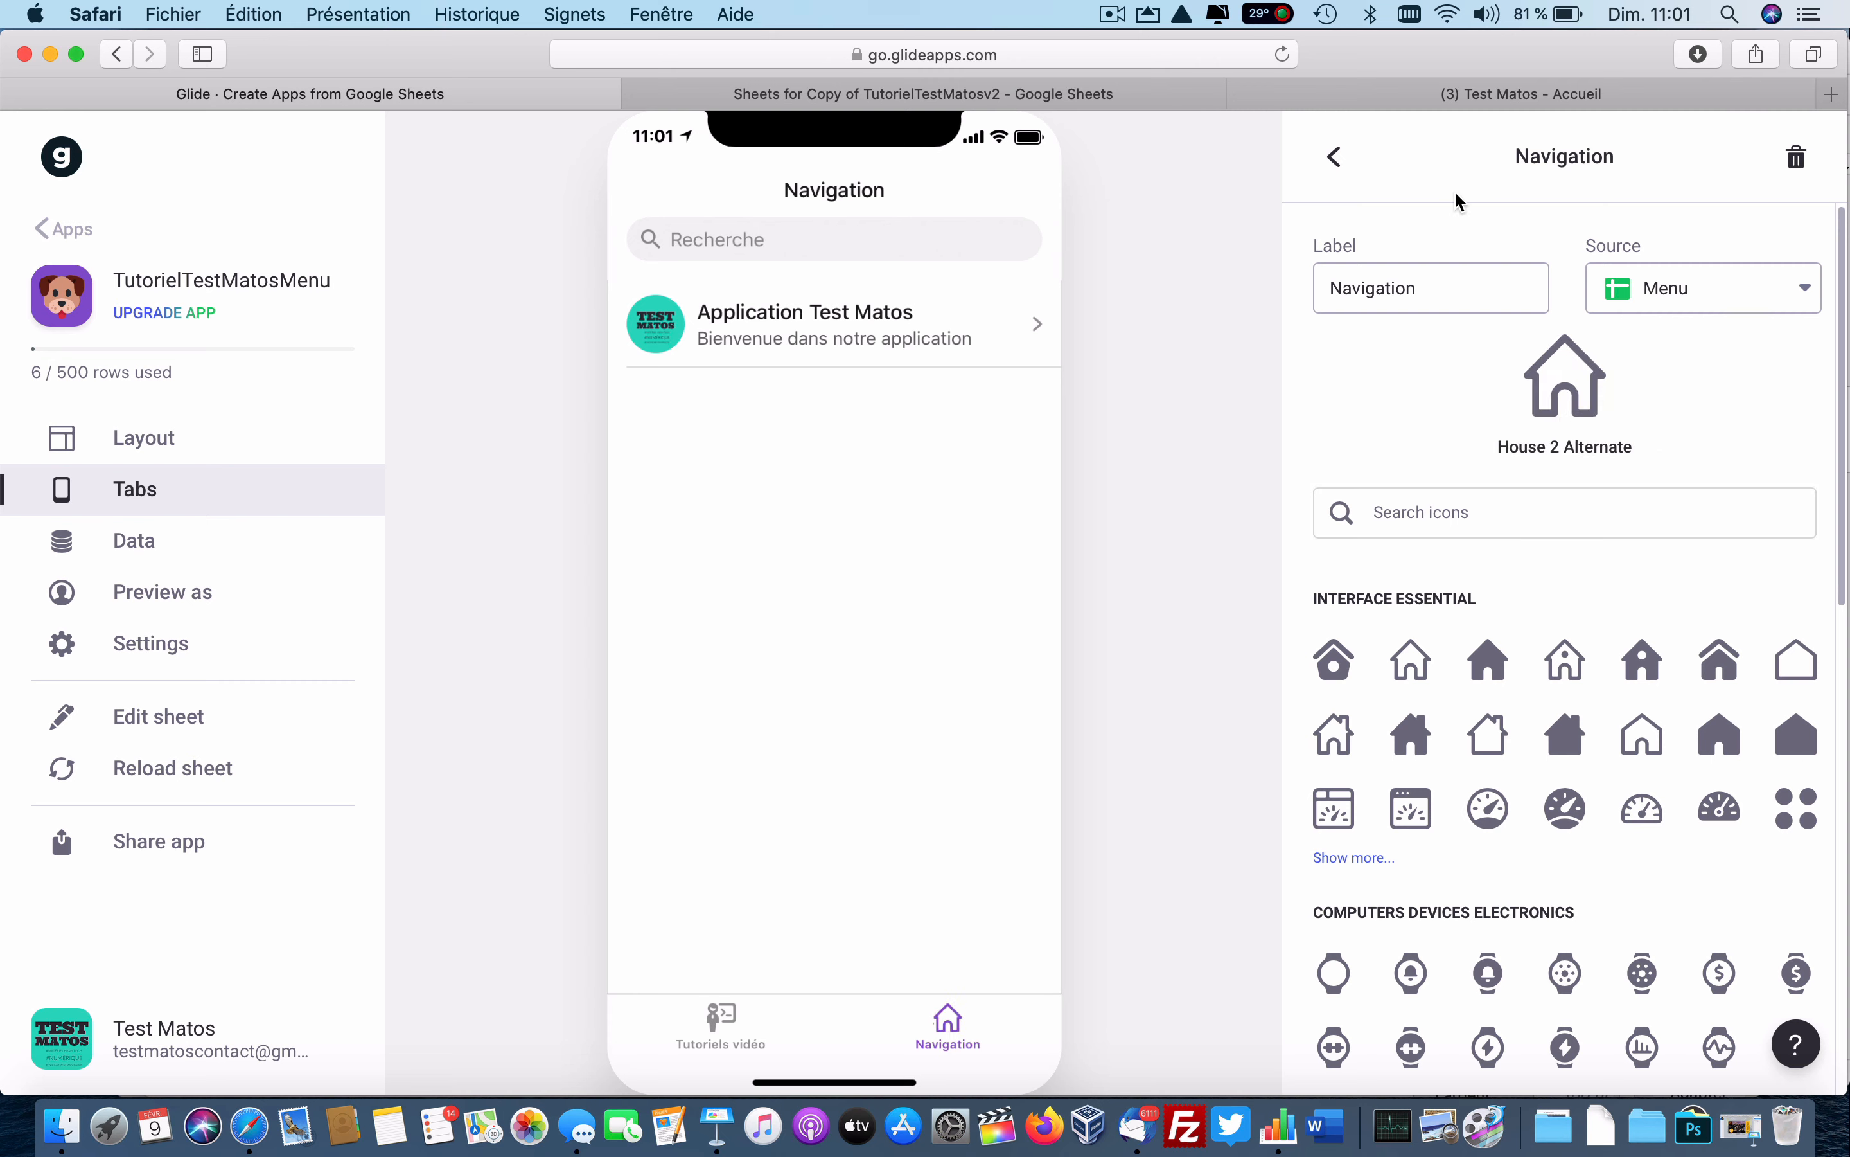
Move Tutoriels vidéo into Hidden Tabs so Navigation is the only visible tab.
click(1335, 157)
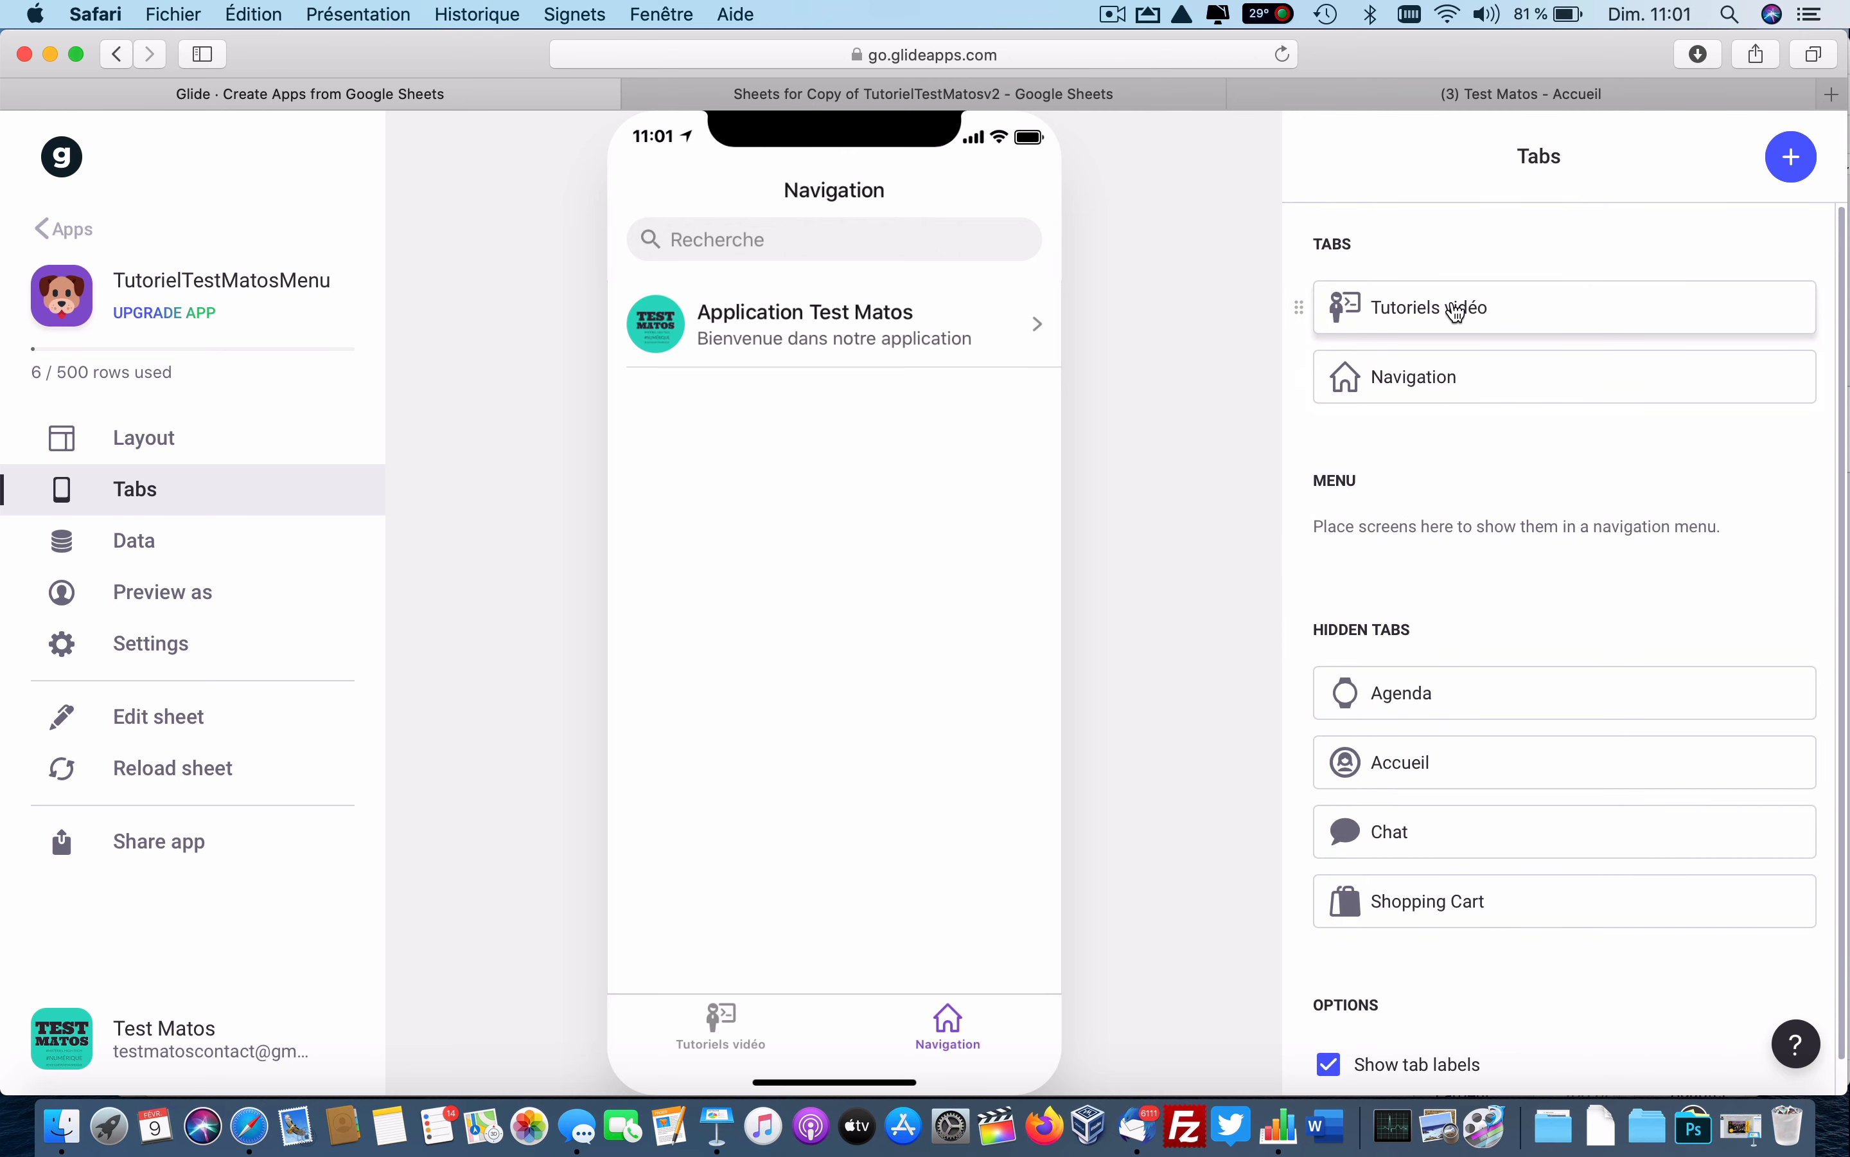
drag(1456, 311, 1536, 656)
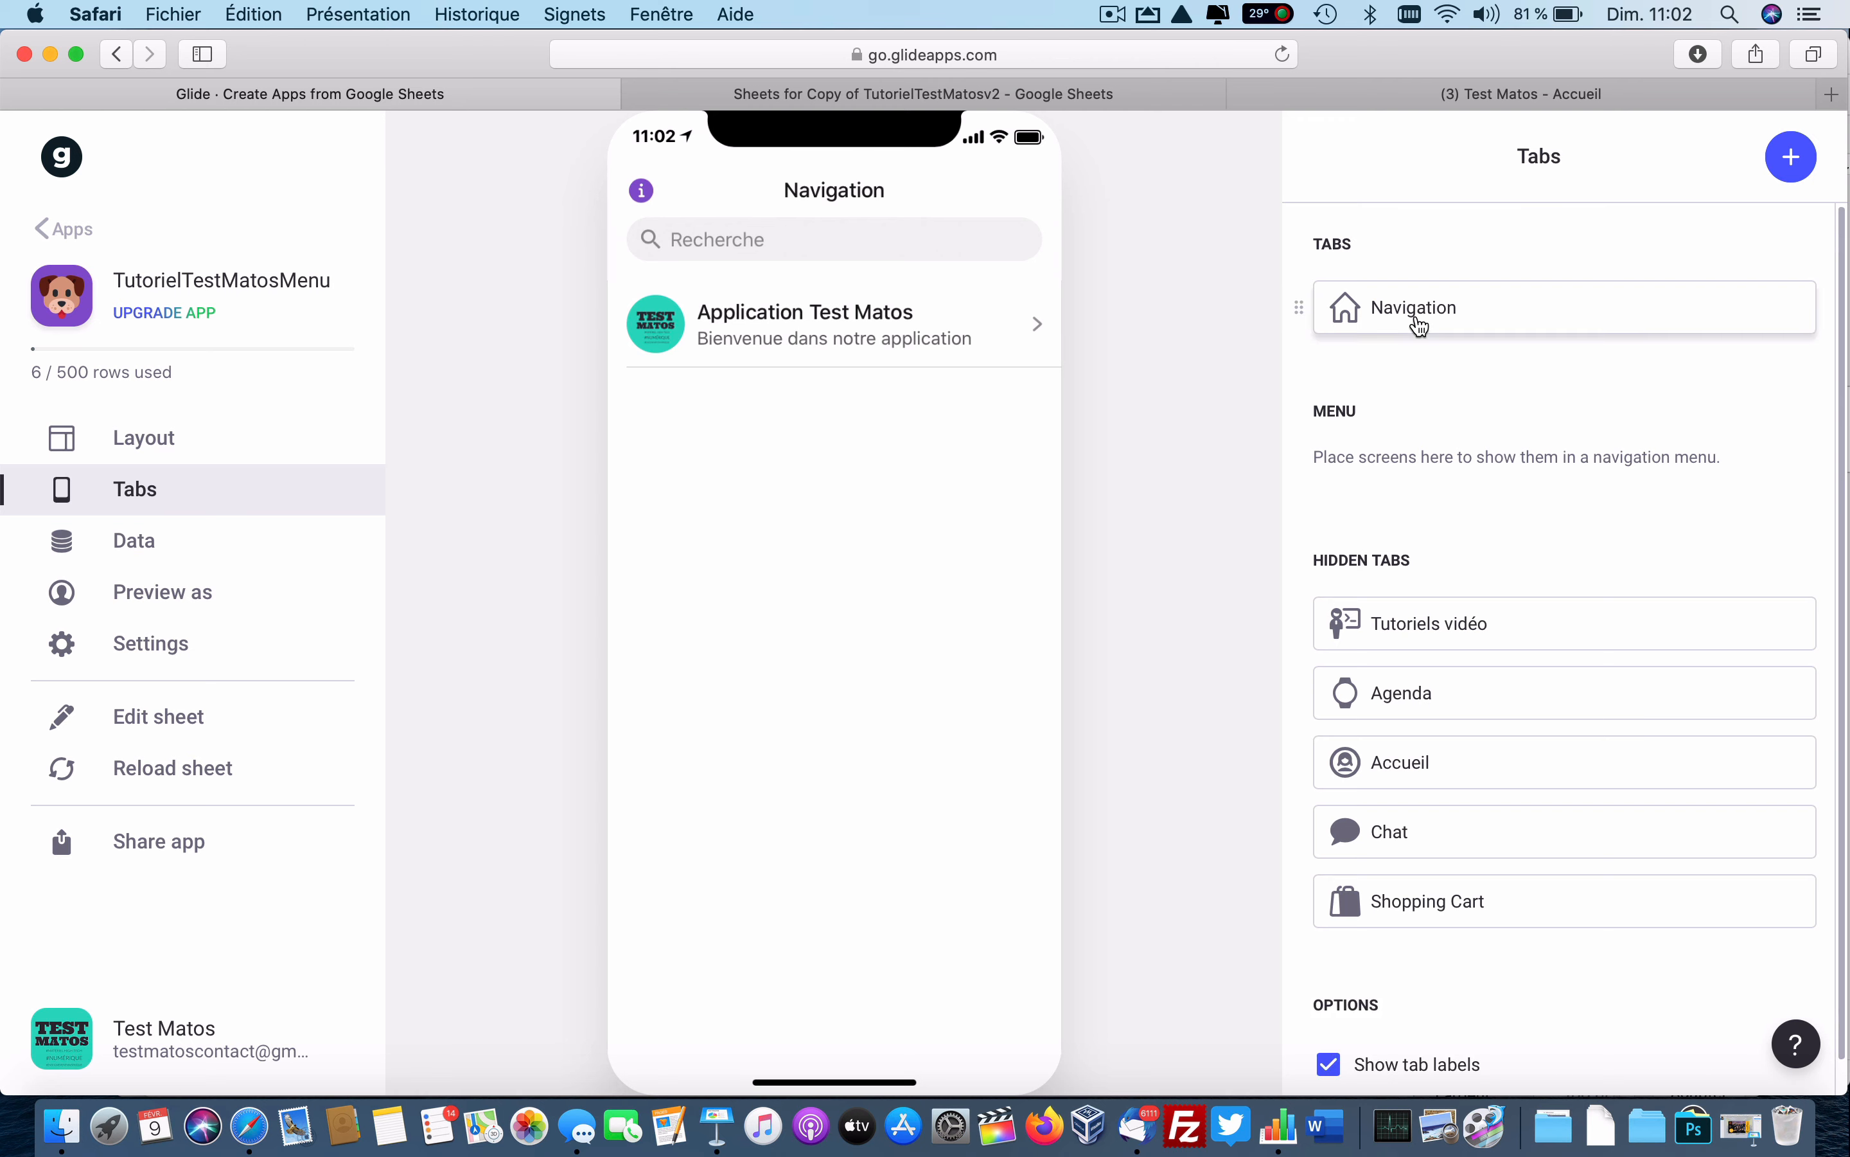
click(1420, 326)
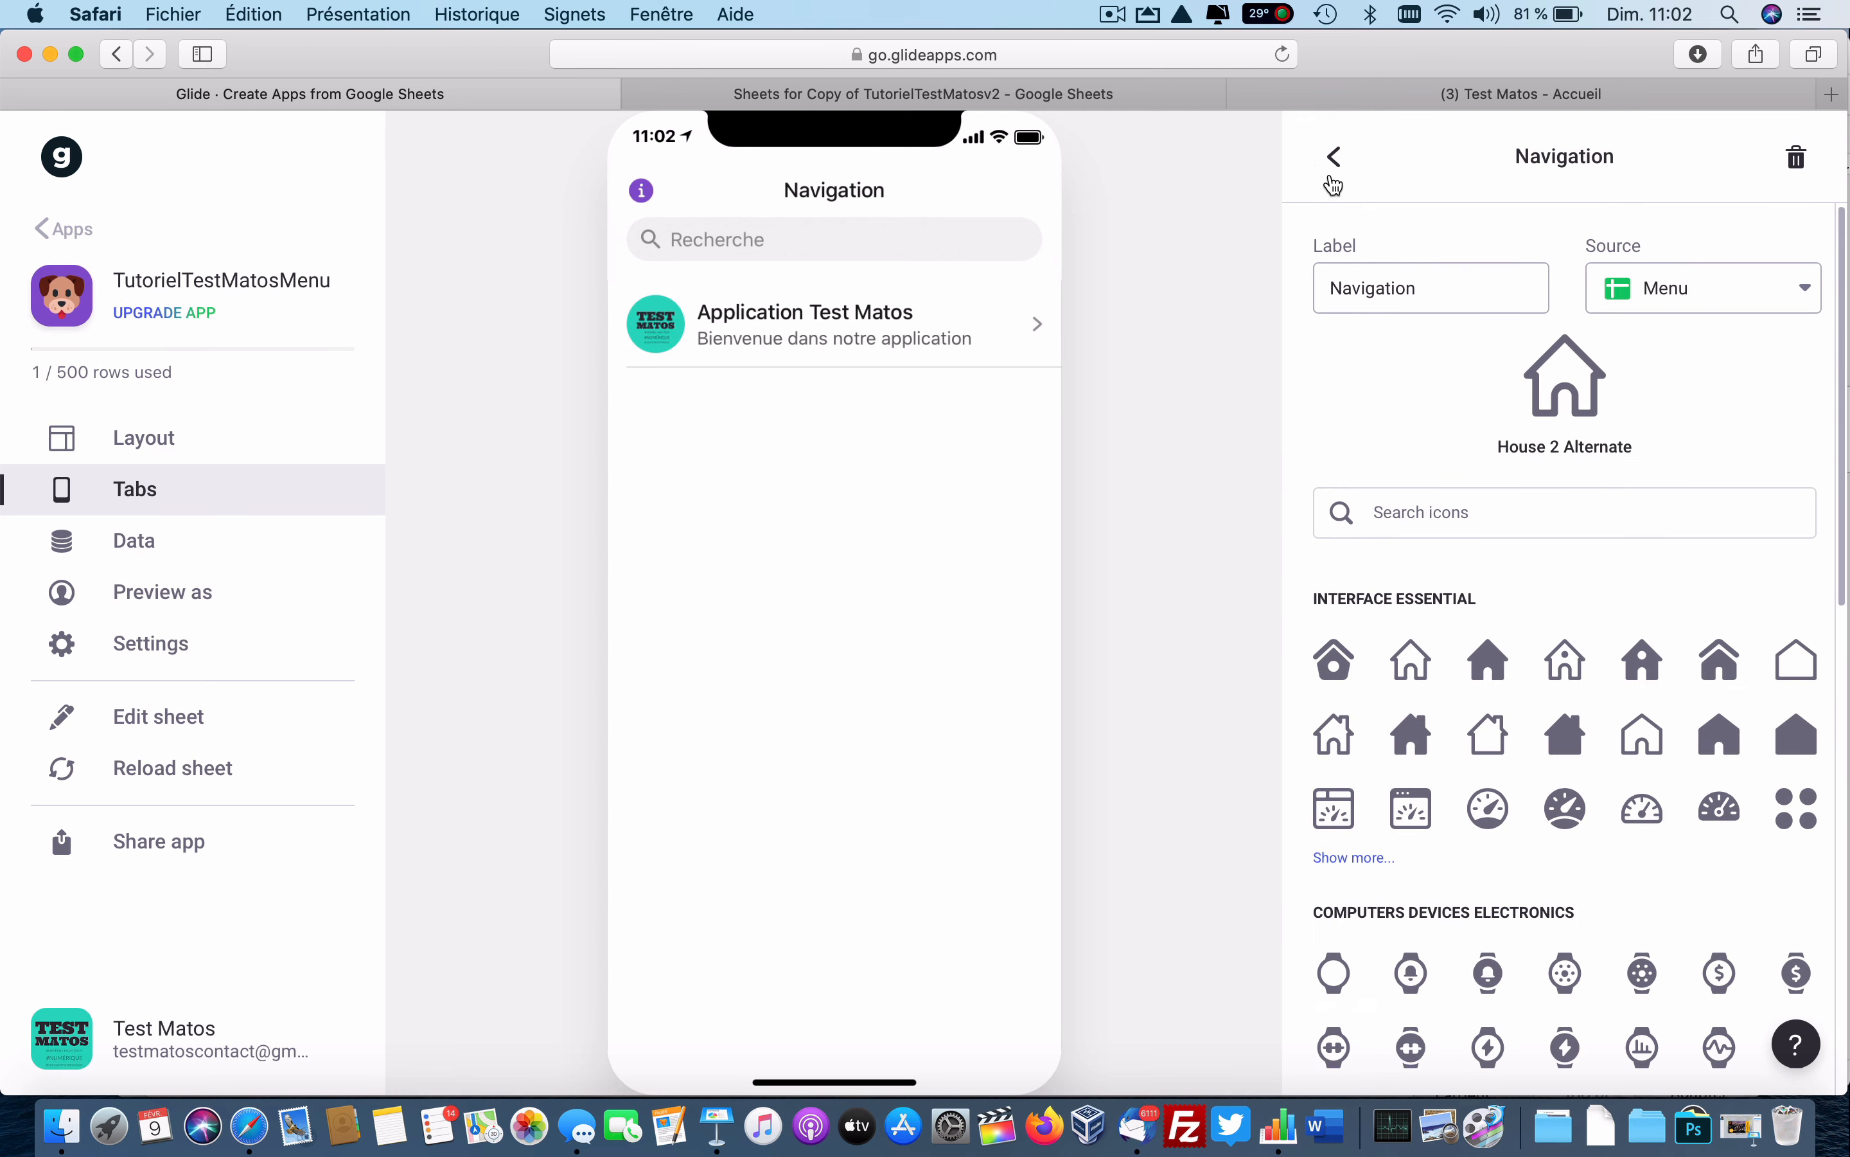
click(1335, 157)
click(227, 443)
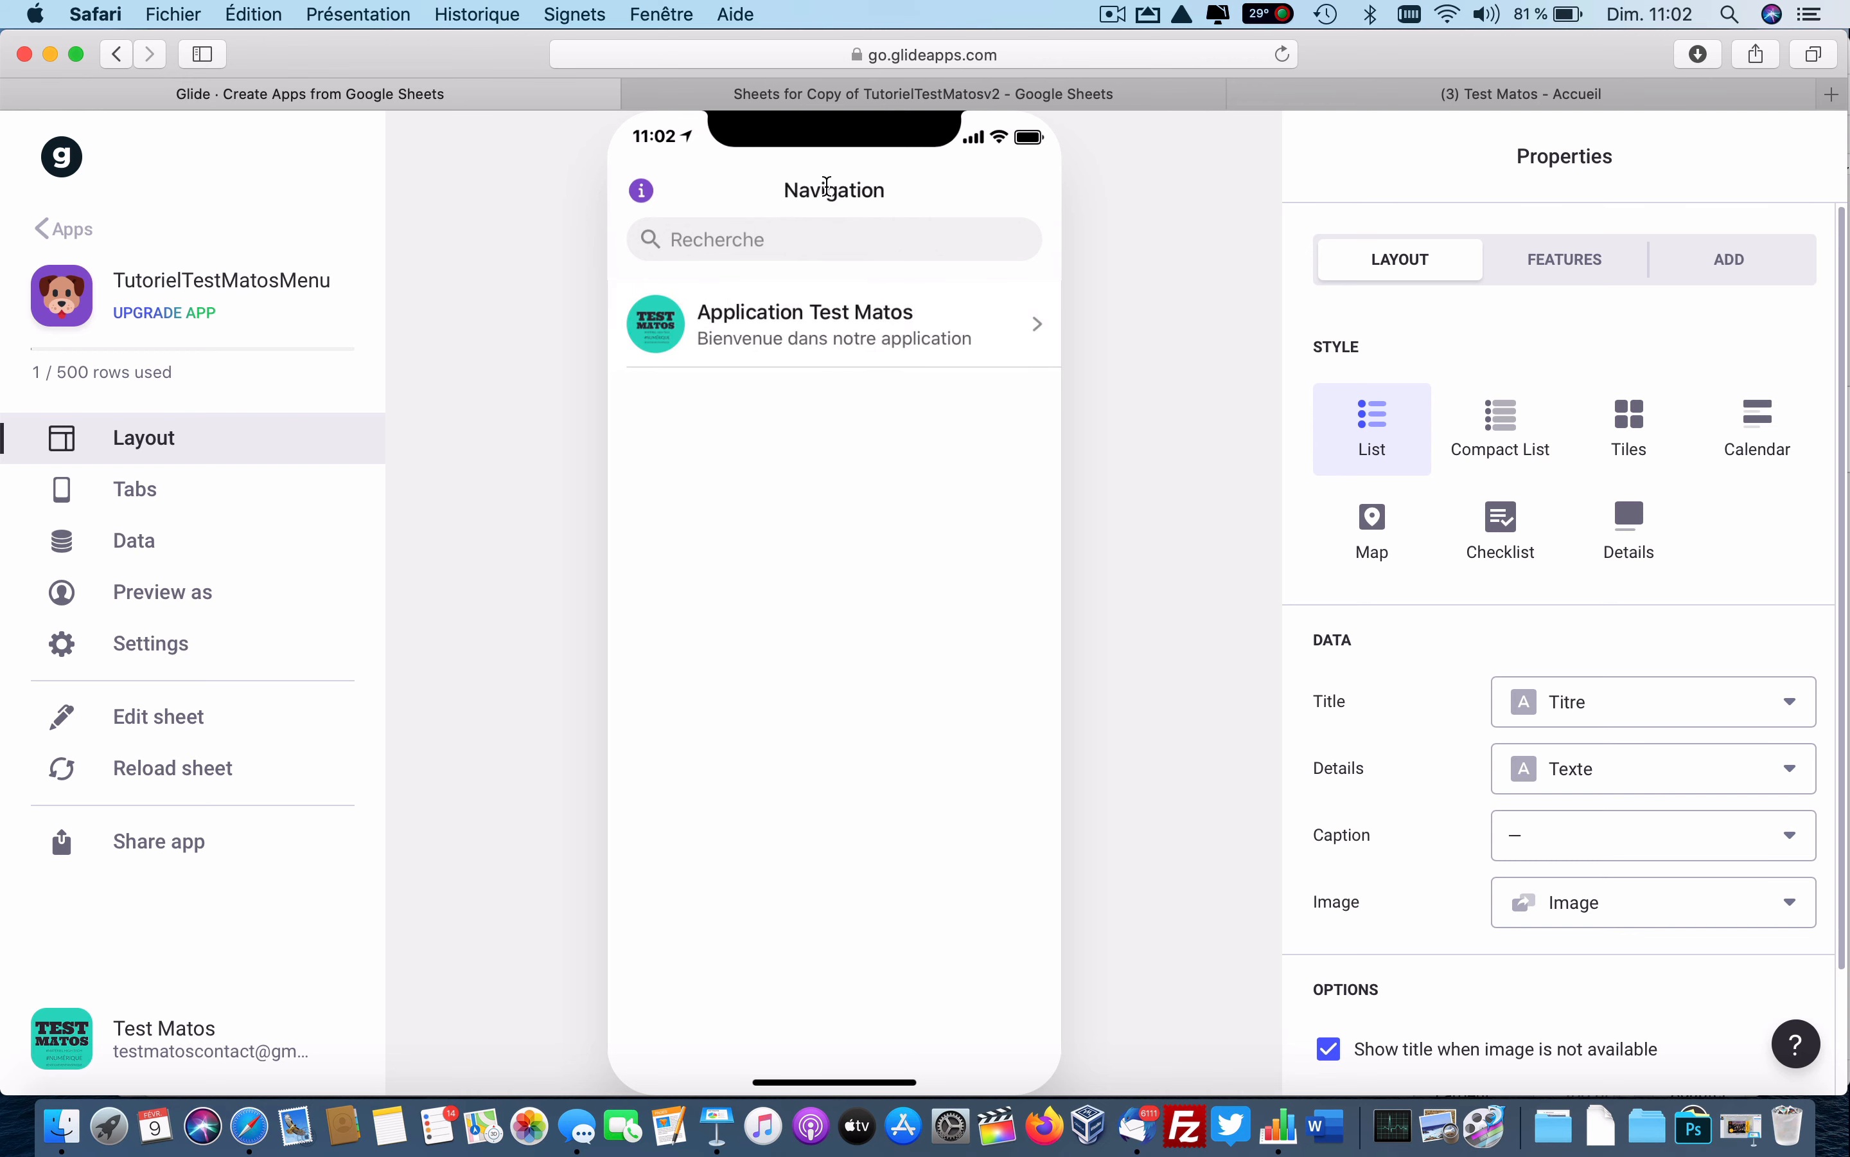
Switch the Navigation screen to the Details style and delete the Email and Link components.
click(1637, 528)
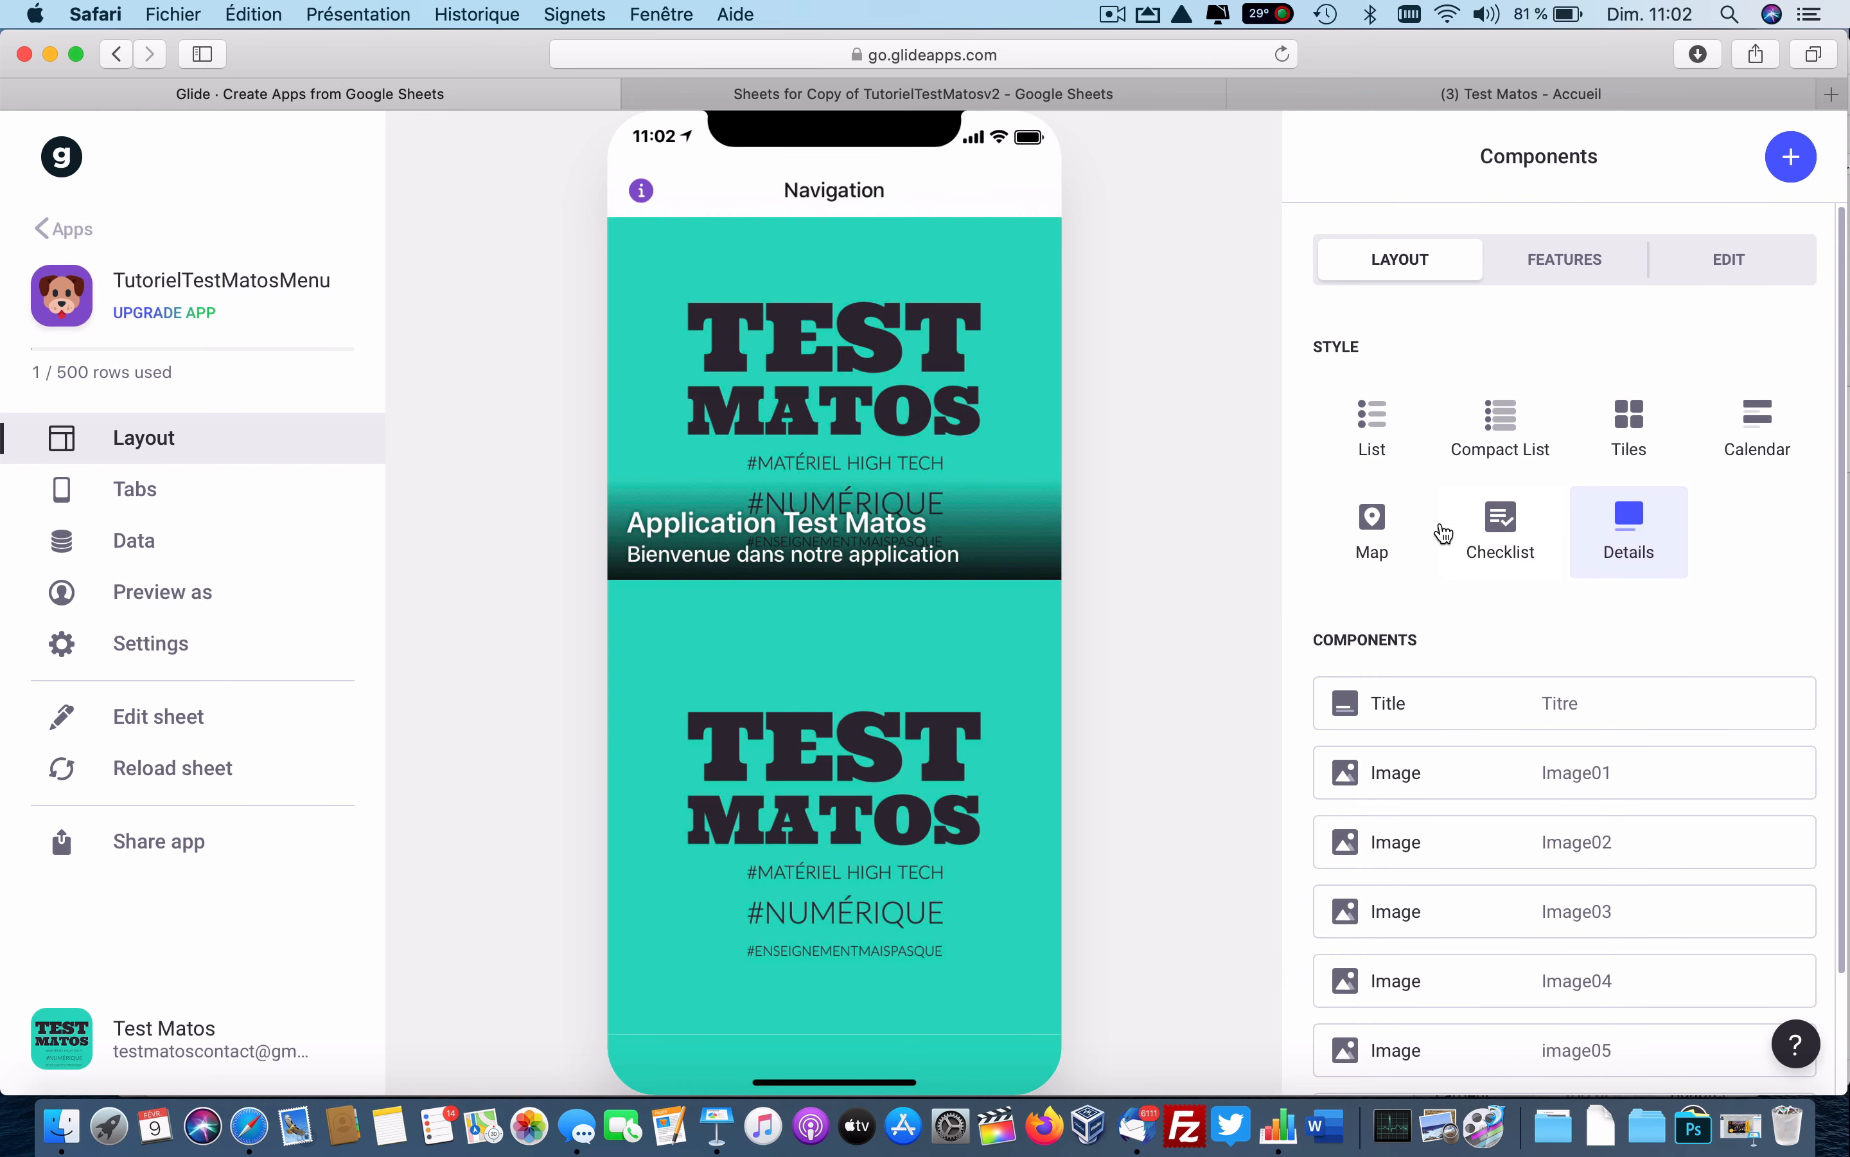
scroll(839, 491, down, 10)
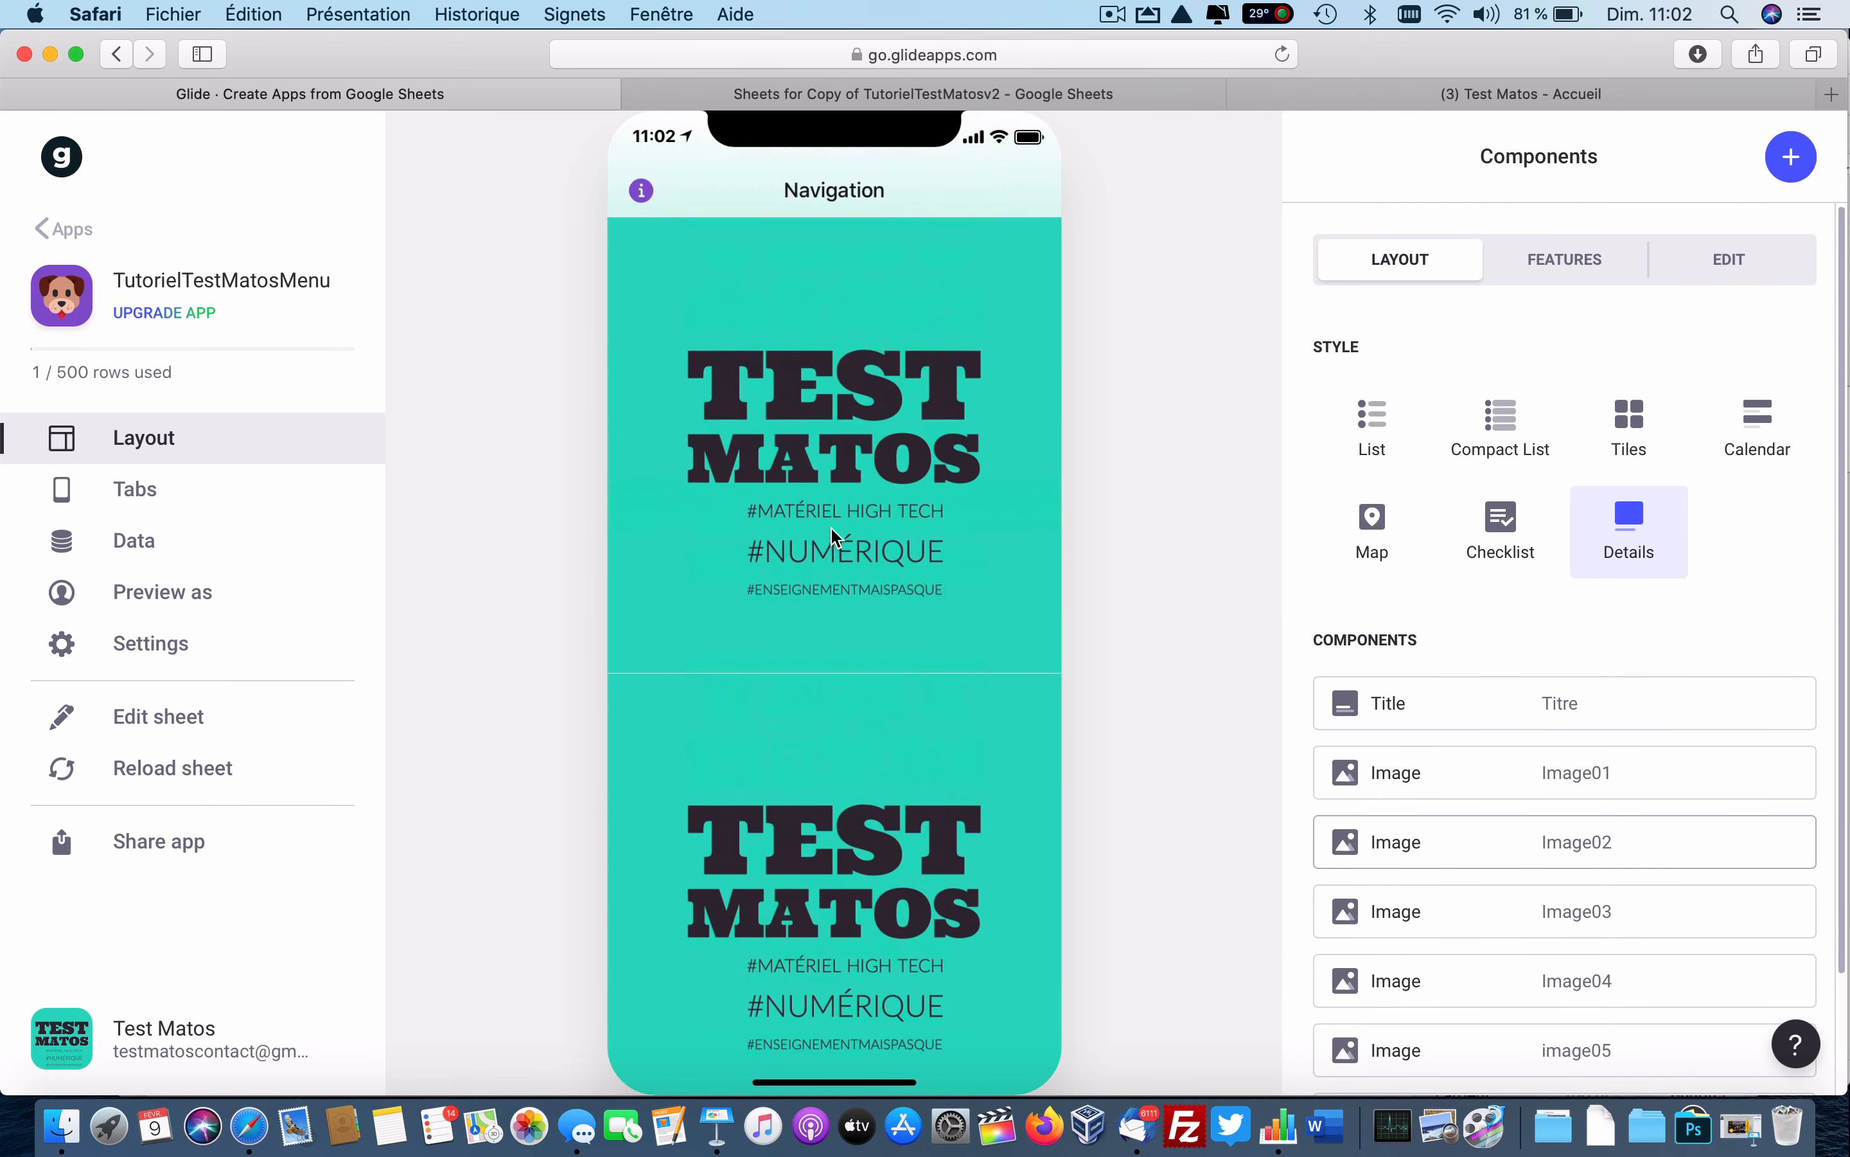
scroll(840, 555, up, 10)
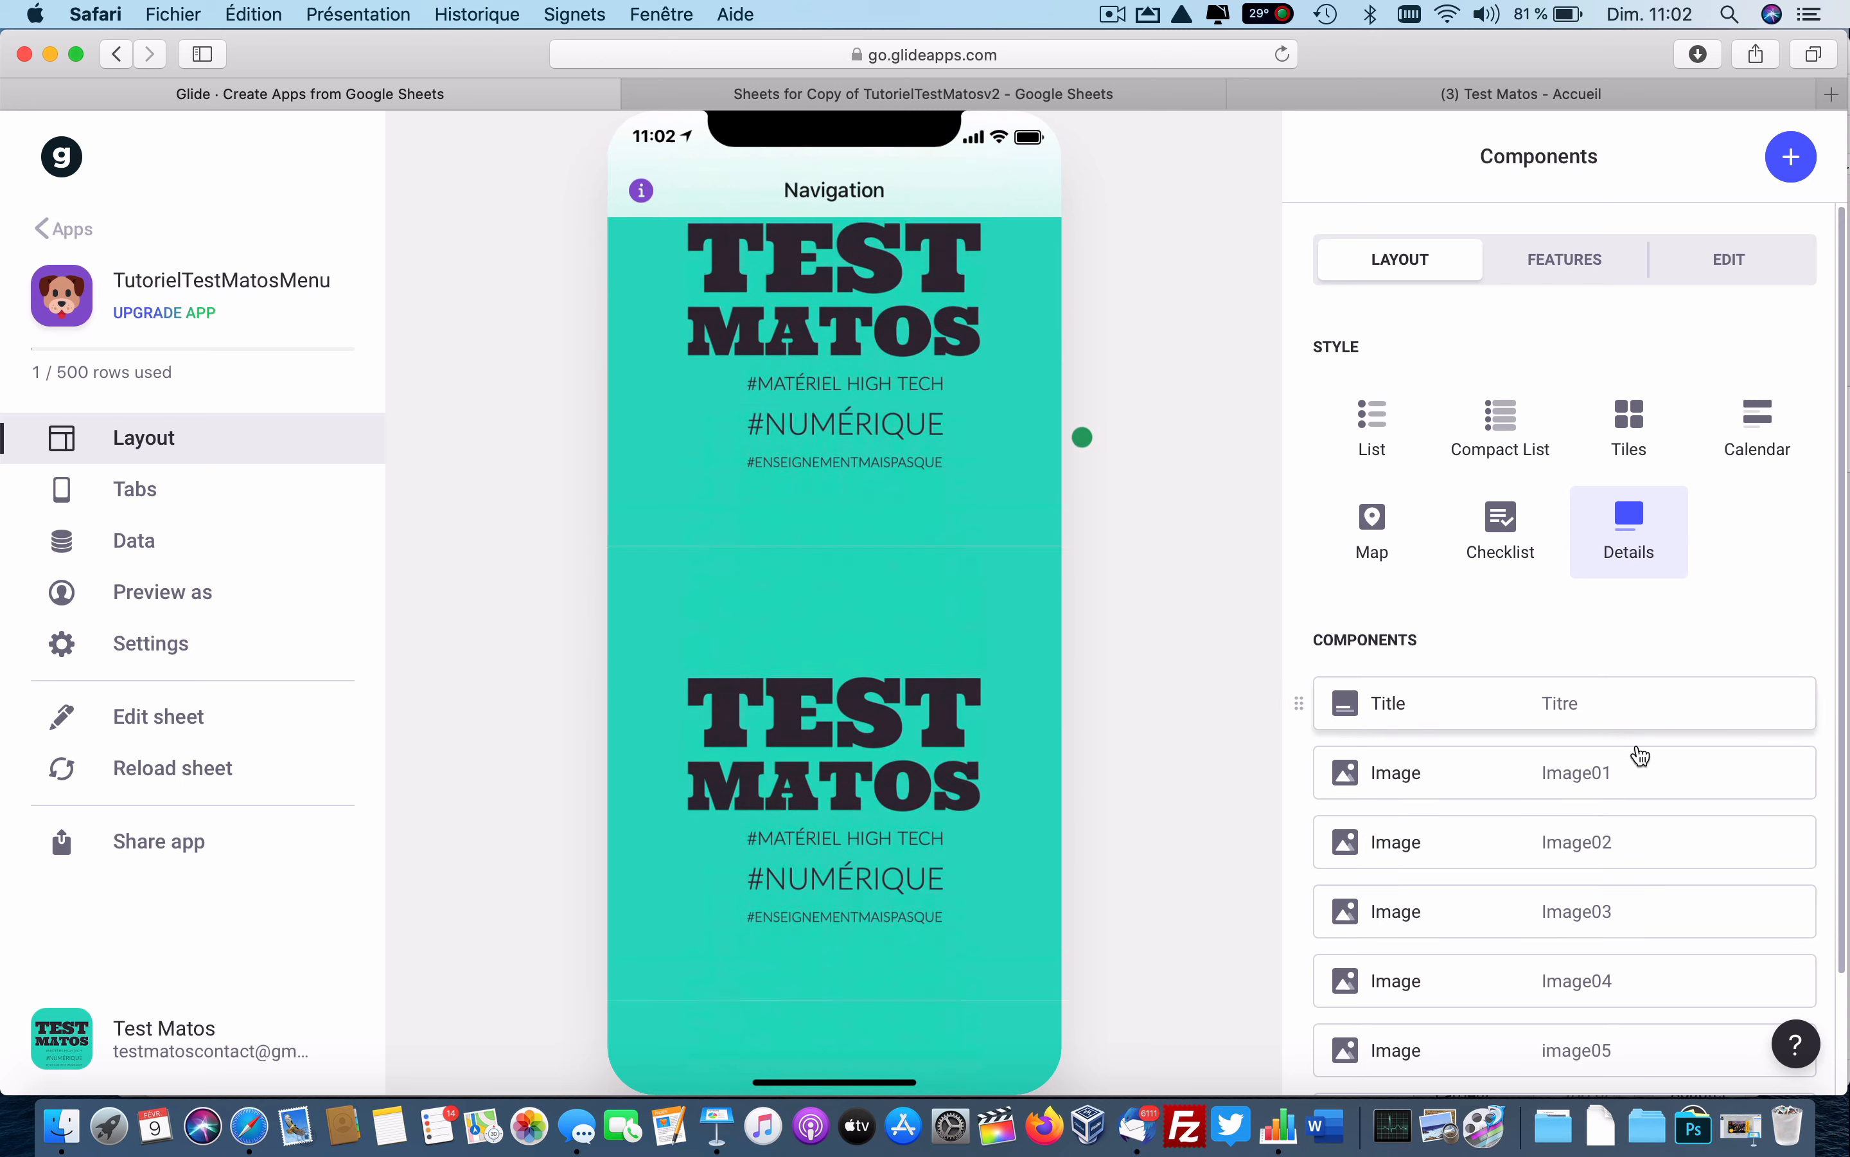
scroll(1529, 819, down, 2)
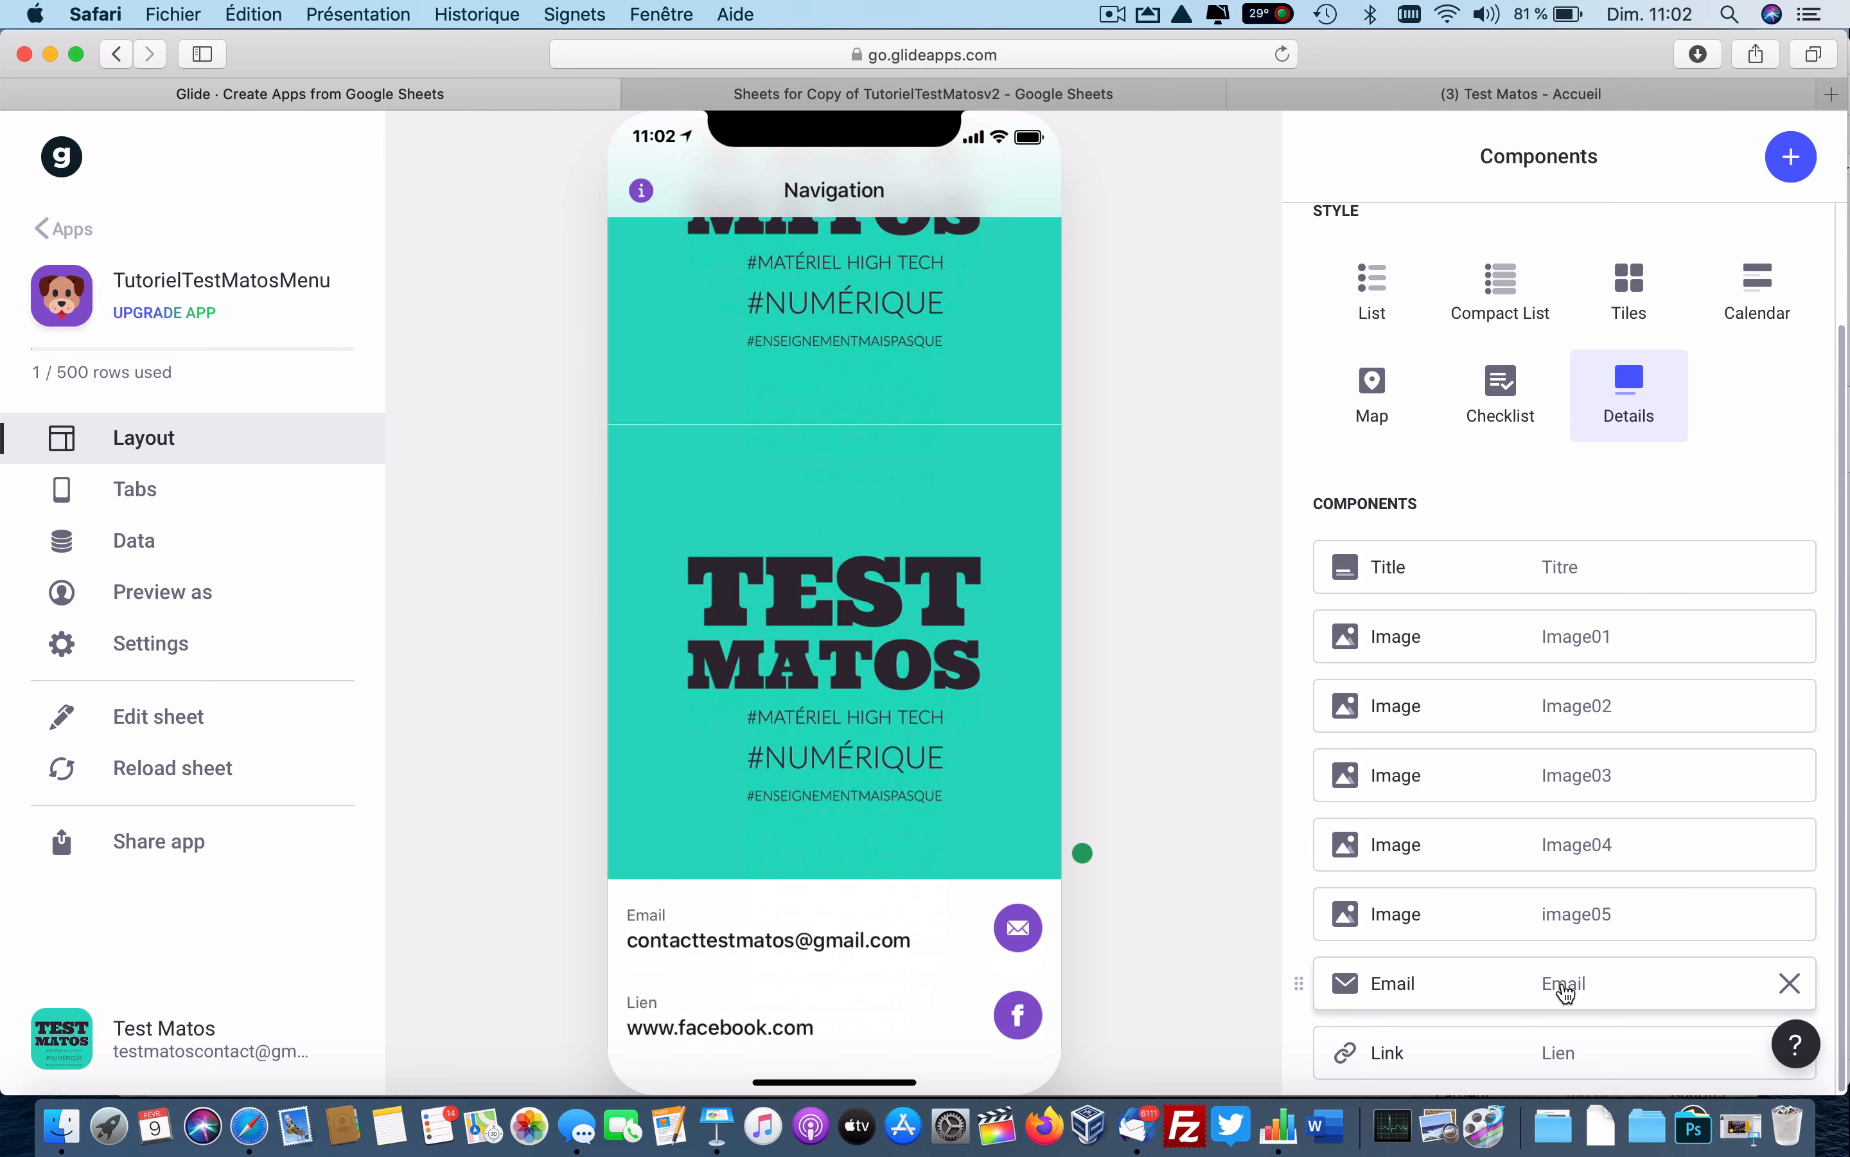
click(1790, 987)
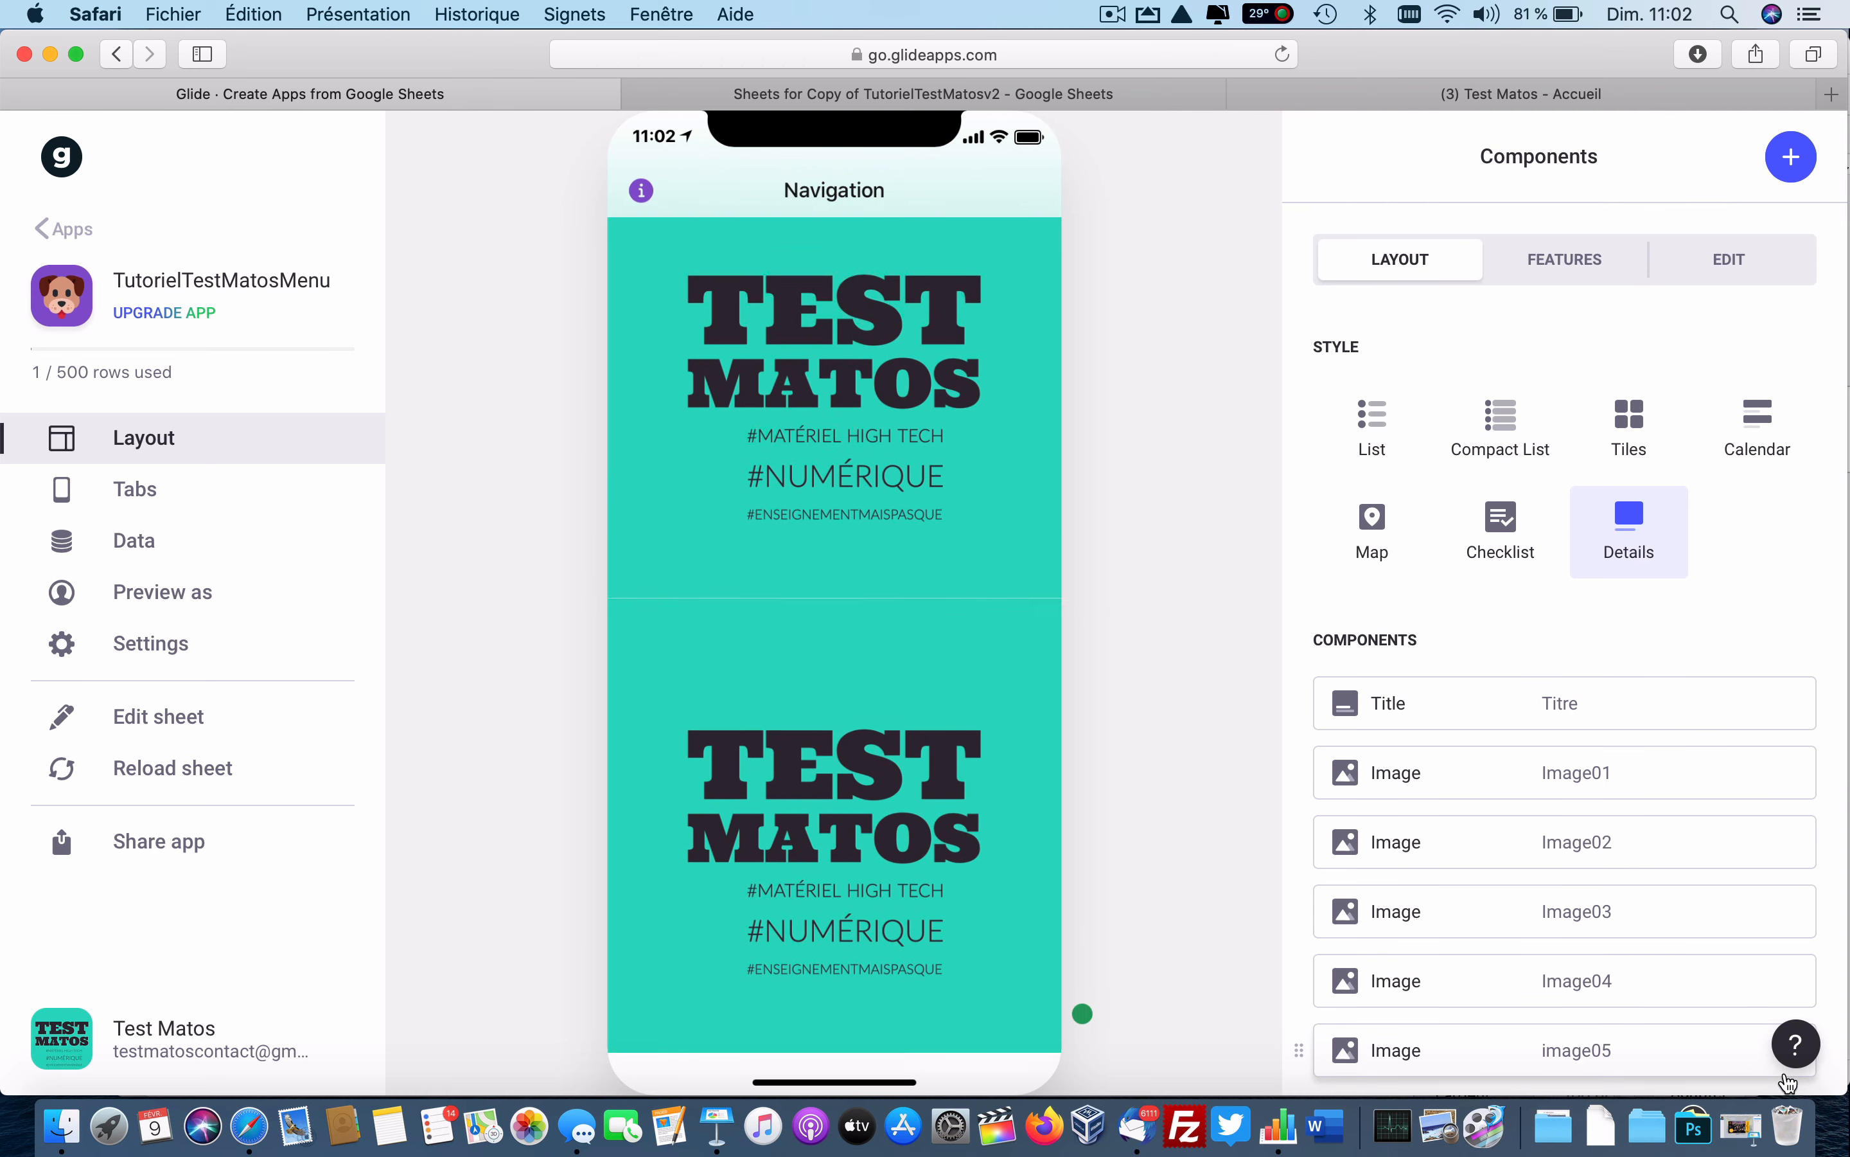
click(1787, 1080)
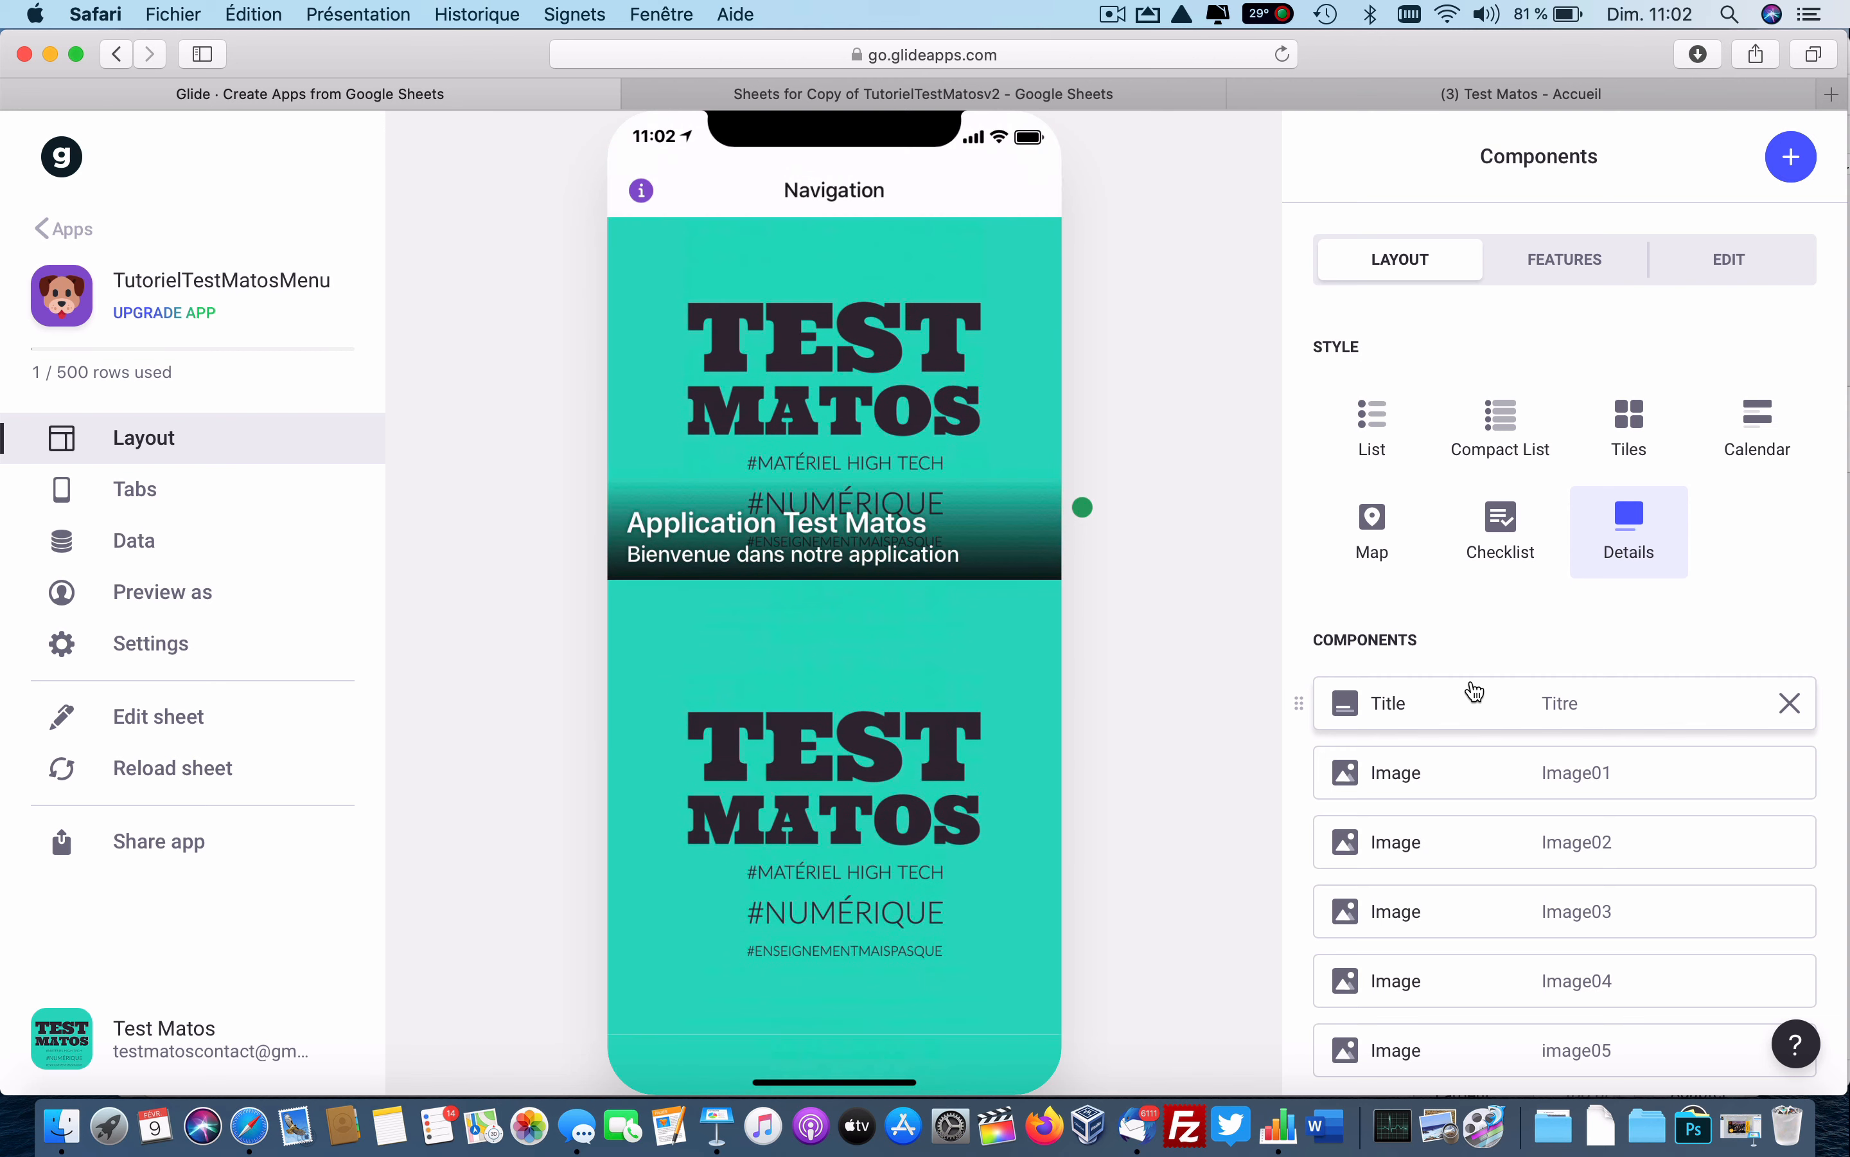
Set the Title component's Details and Image options to none.
click(1476, 692)
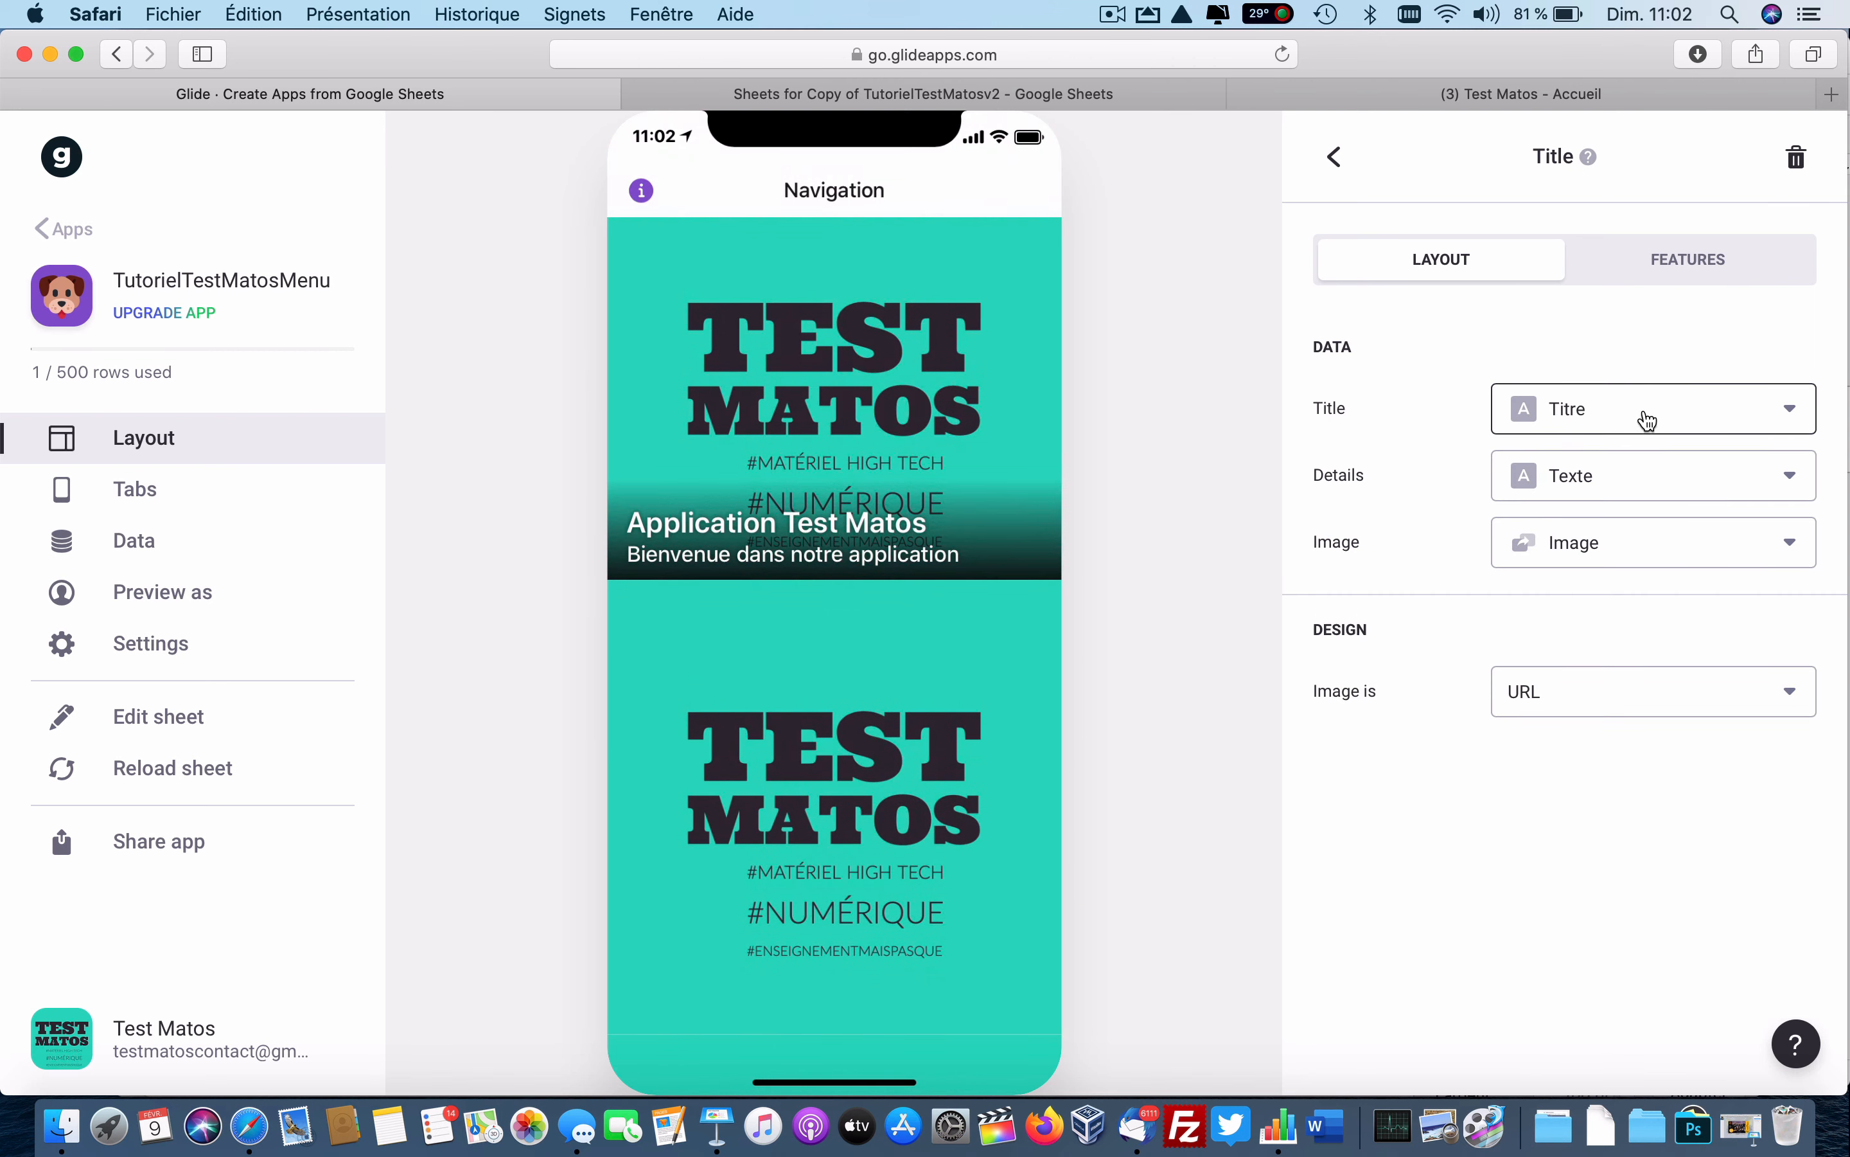
click(1638, 477)
click(1602, 543)
click(1611, 543)
click(1562, 620)
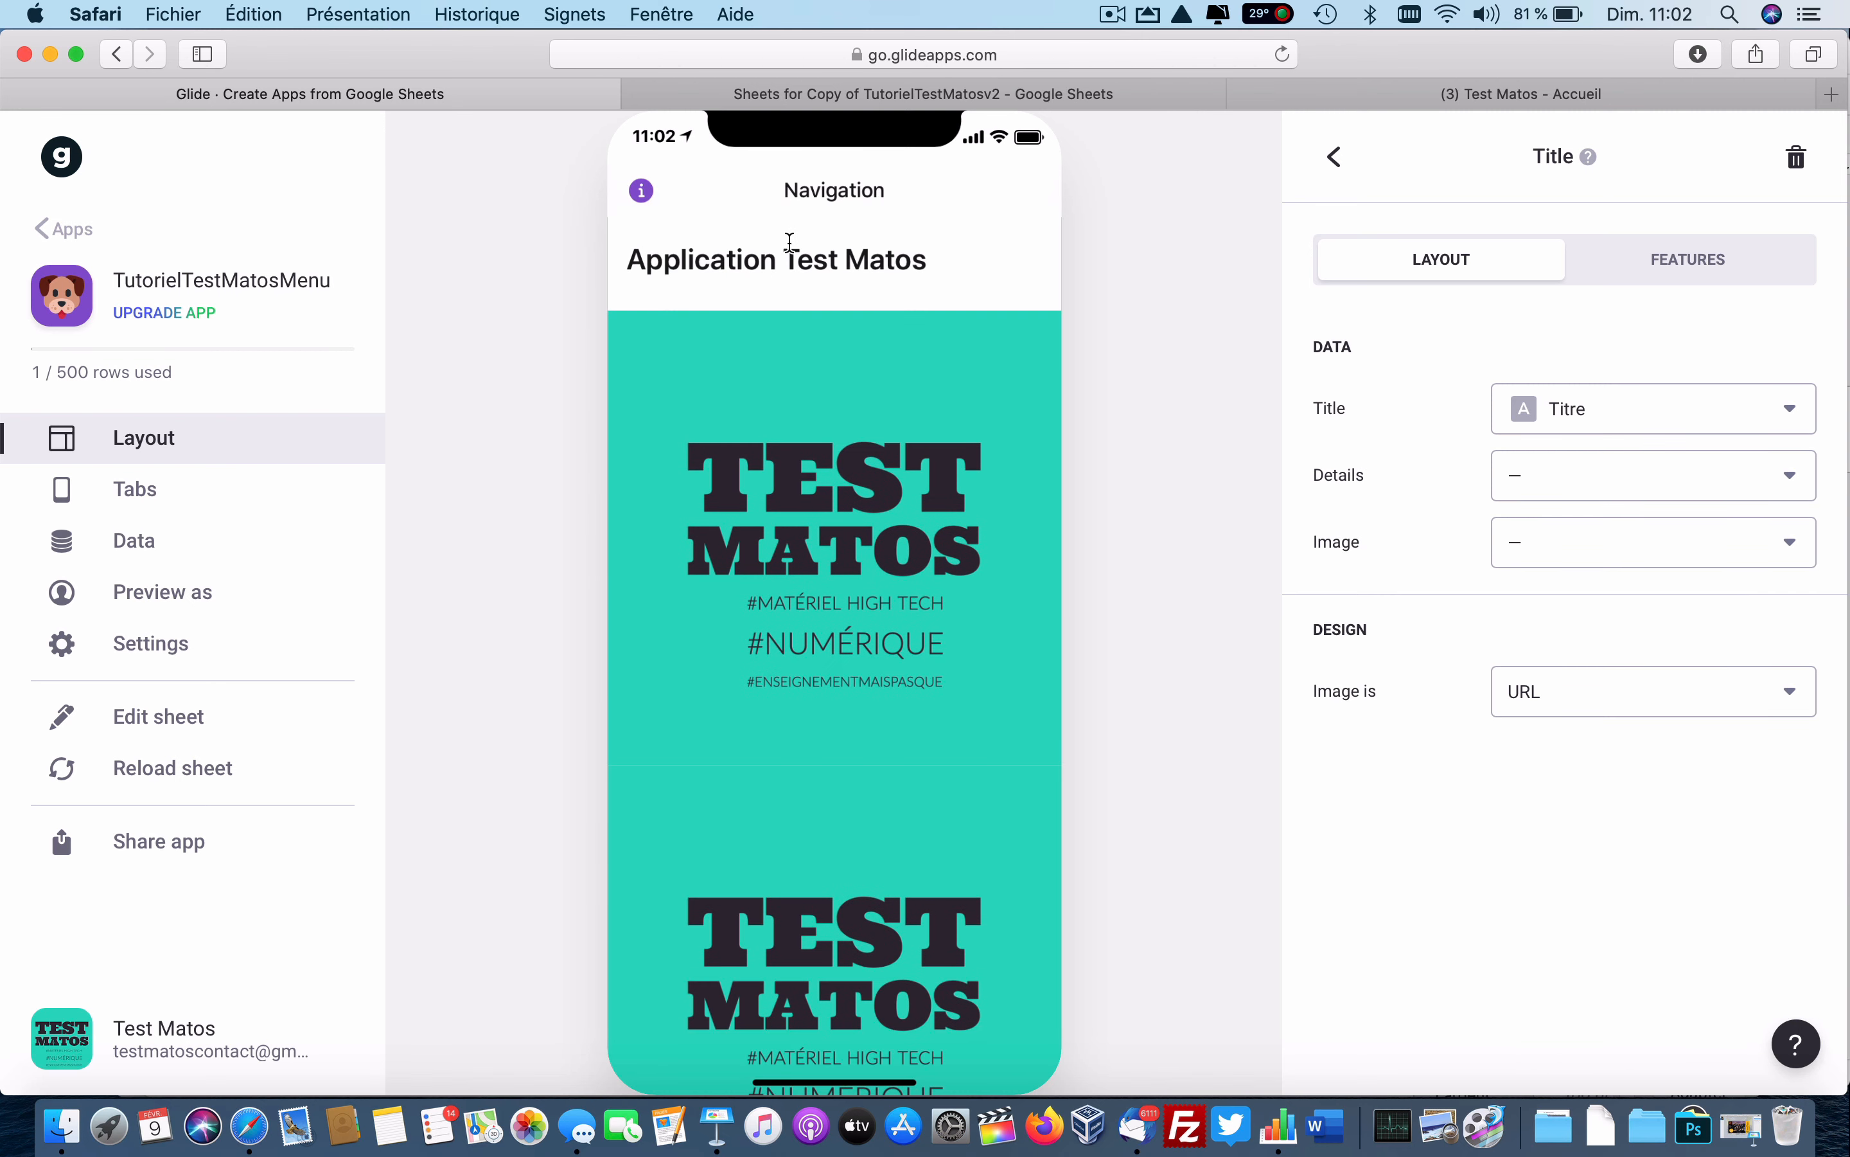
click(1335, 157)
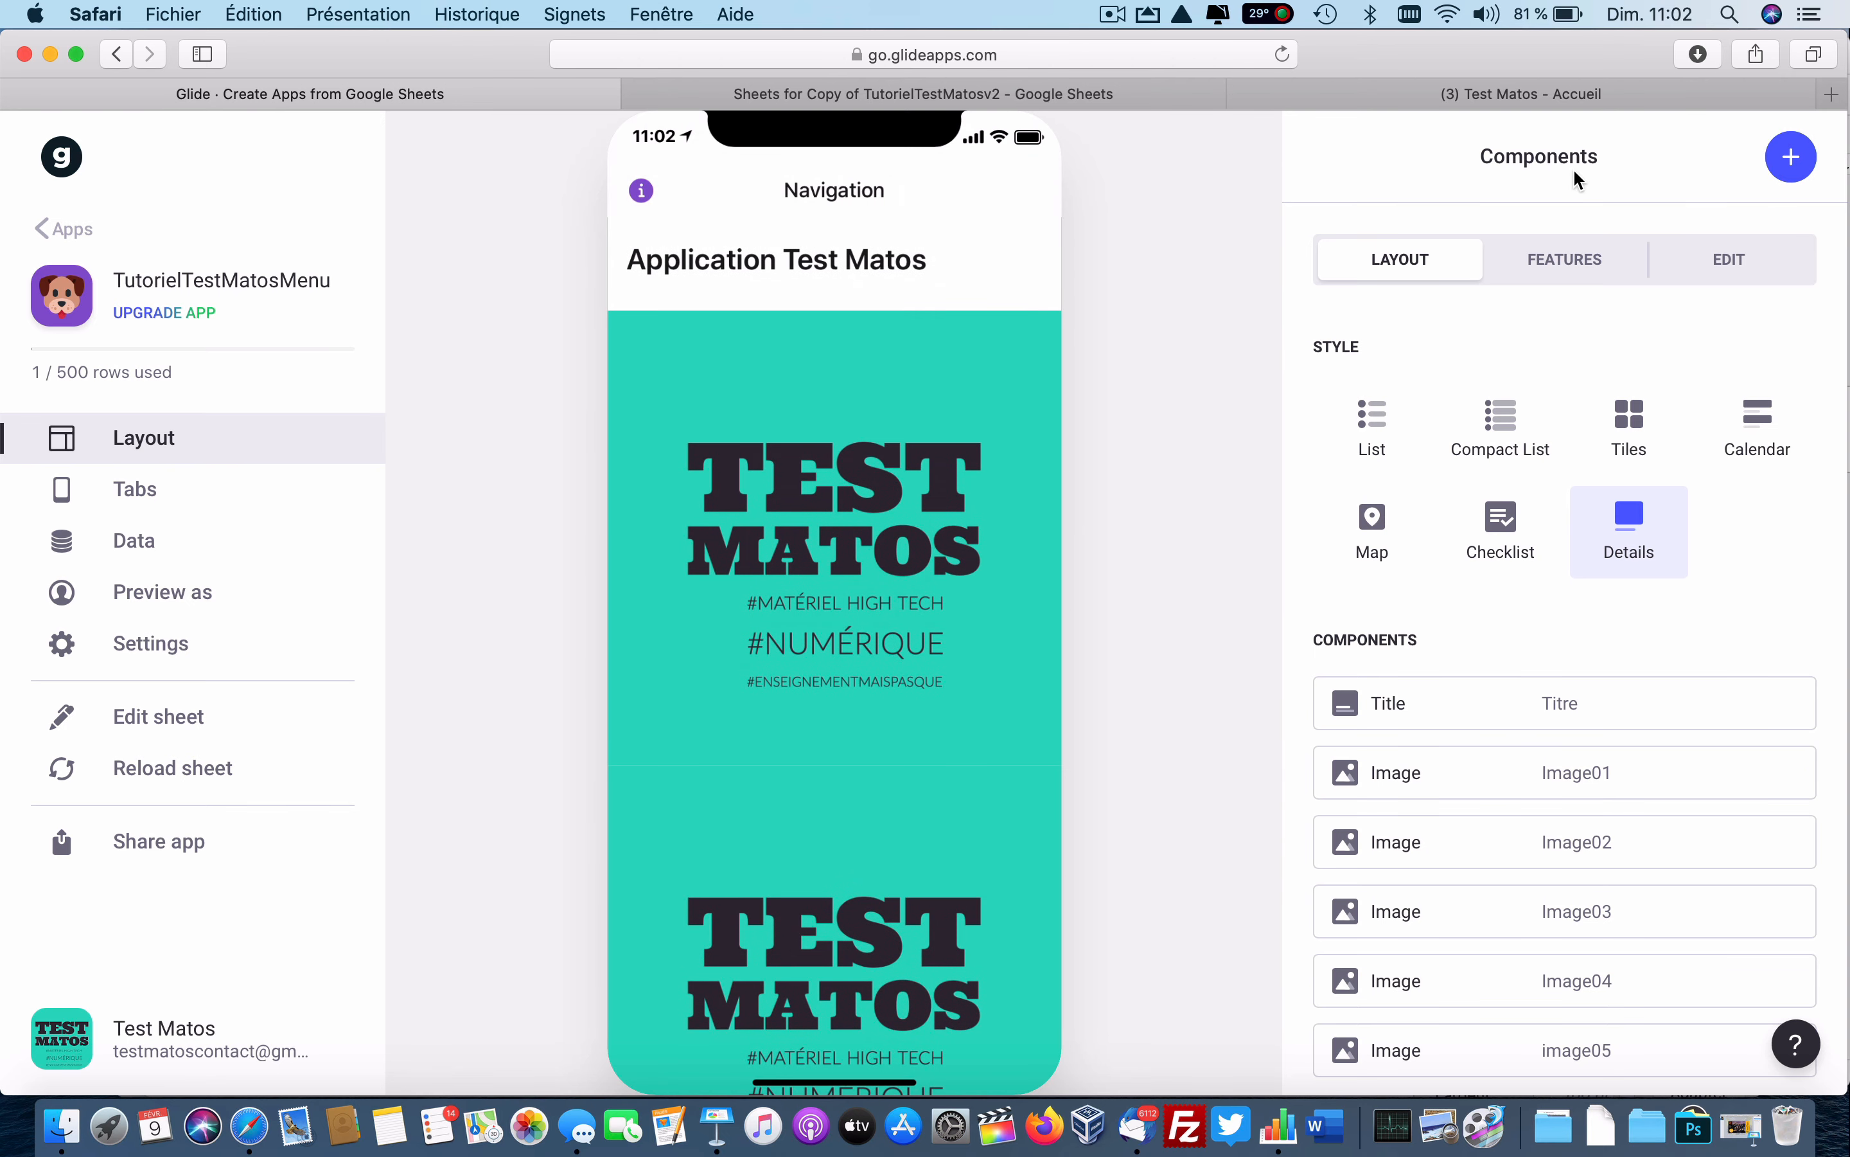
click(1316, 95)
Add a Rich Text component showing the Texte column and drag it directly under the title.
click(933, 95)
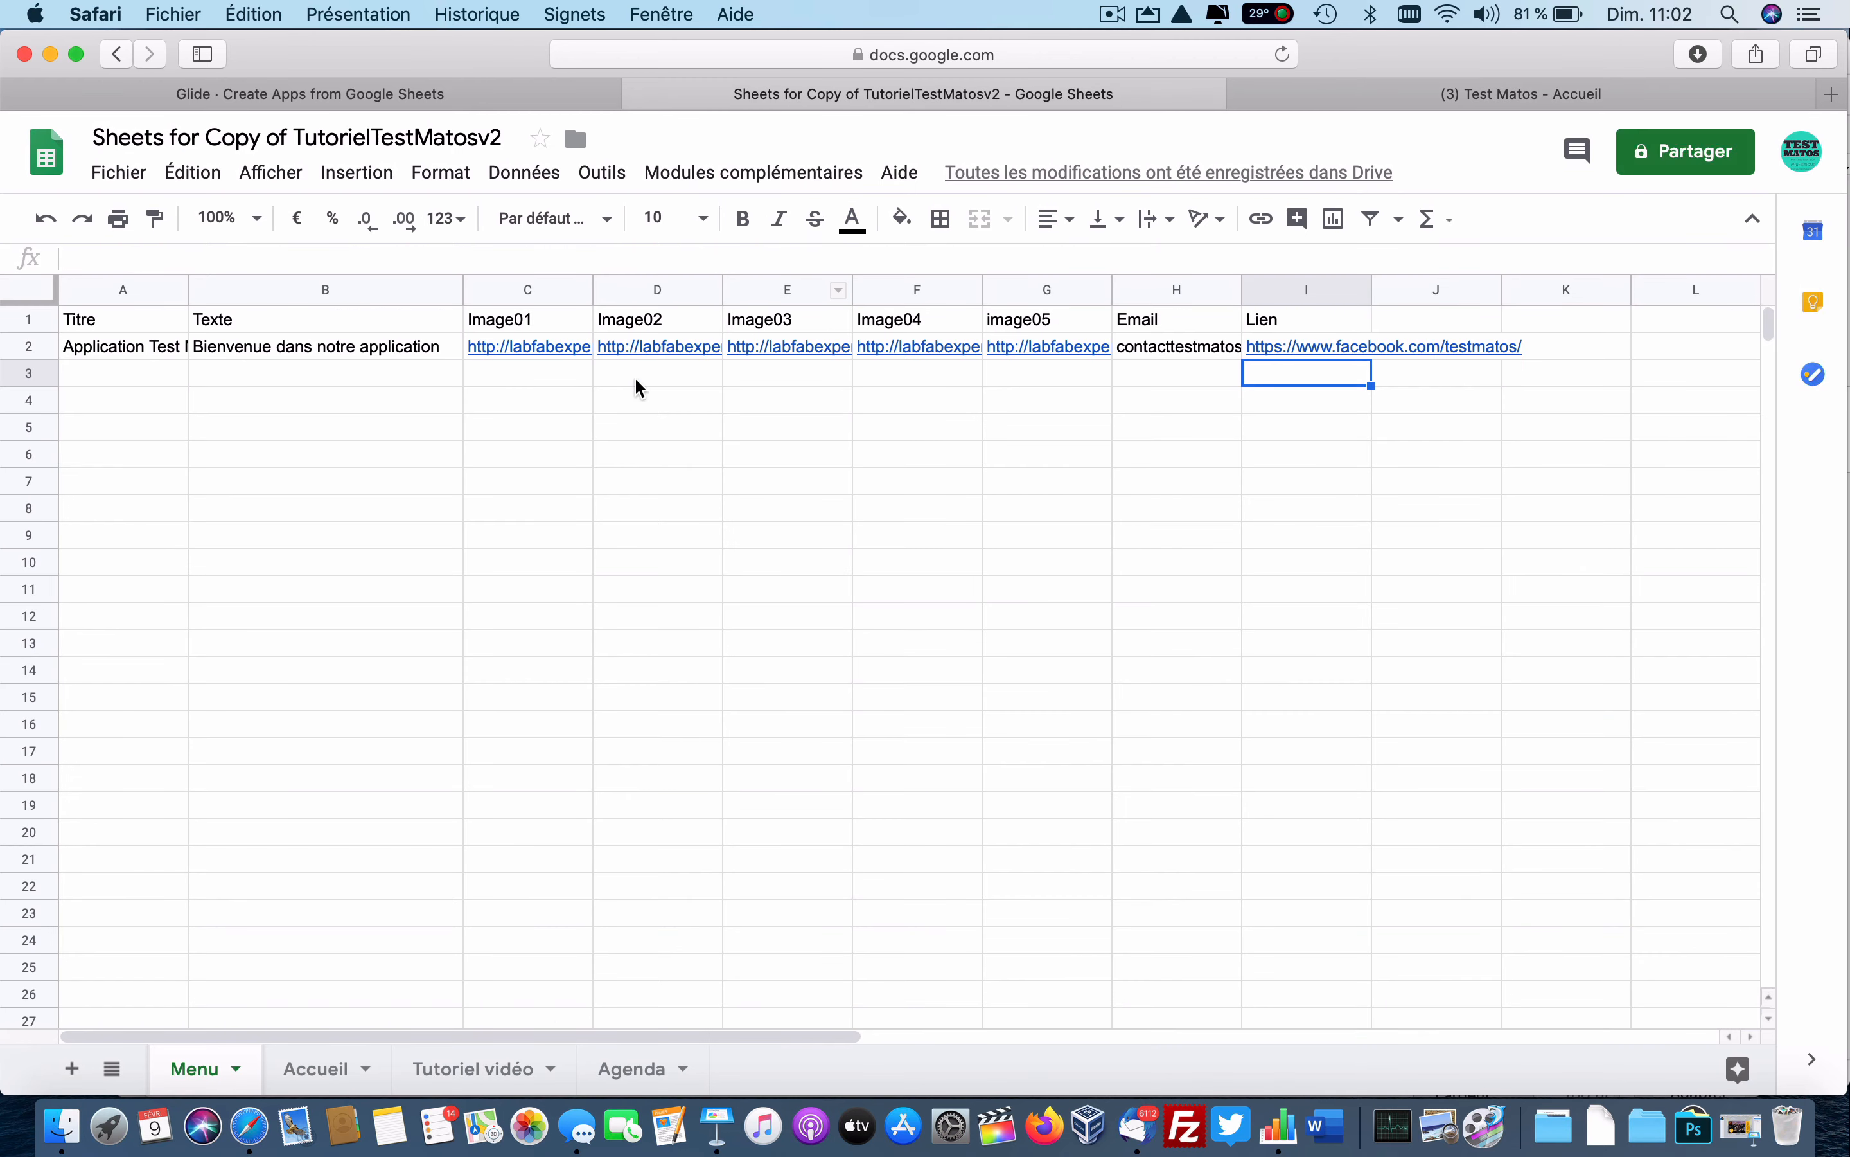
click(468, 101)
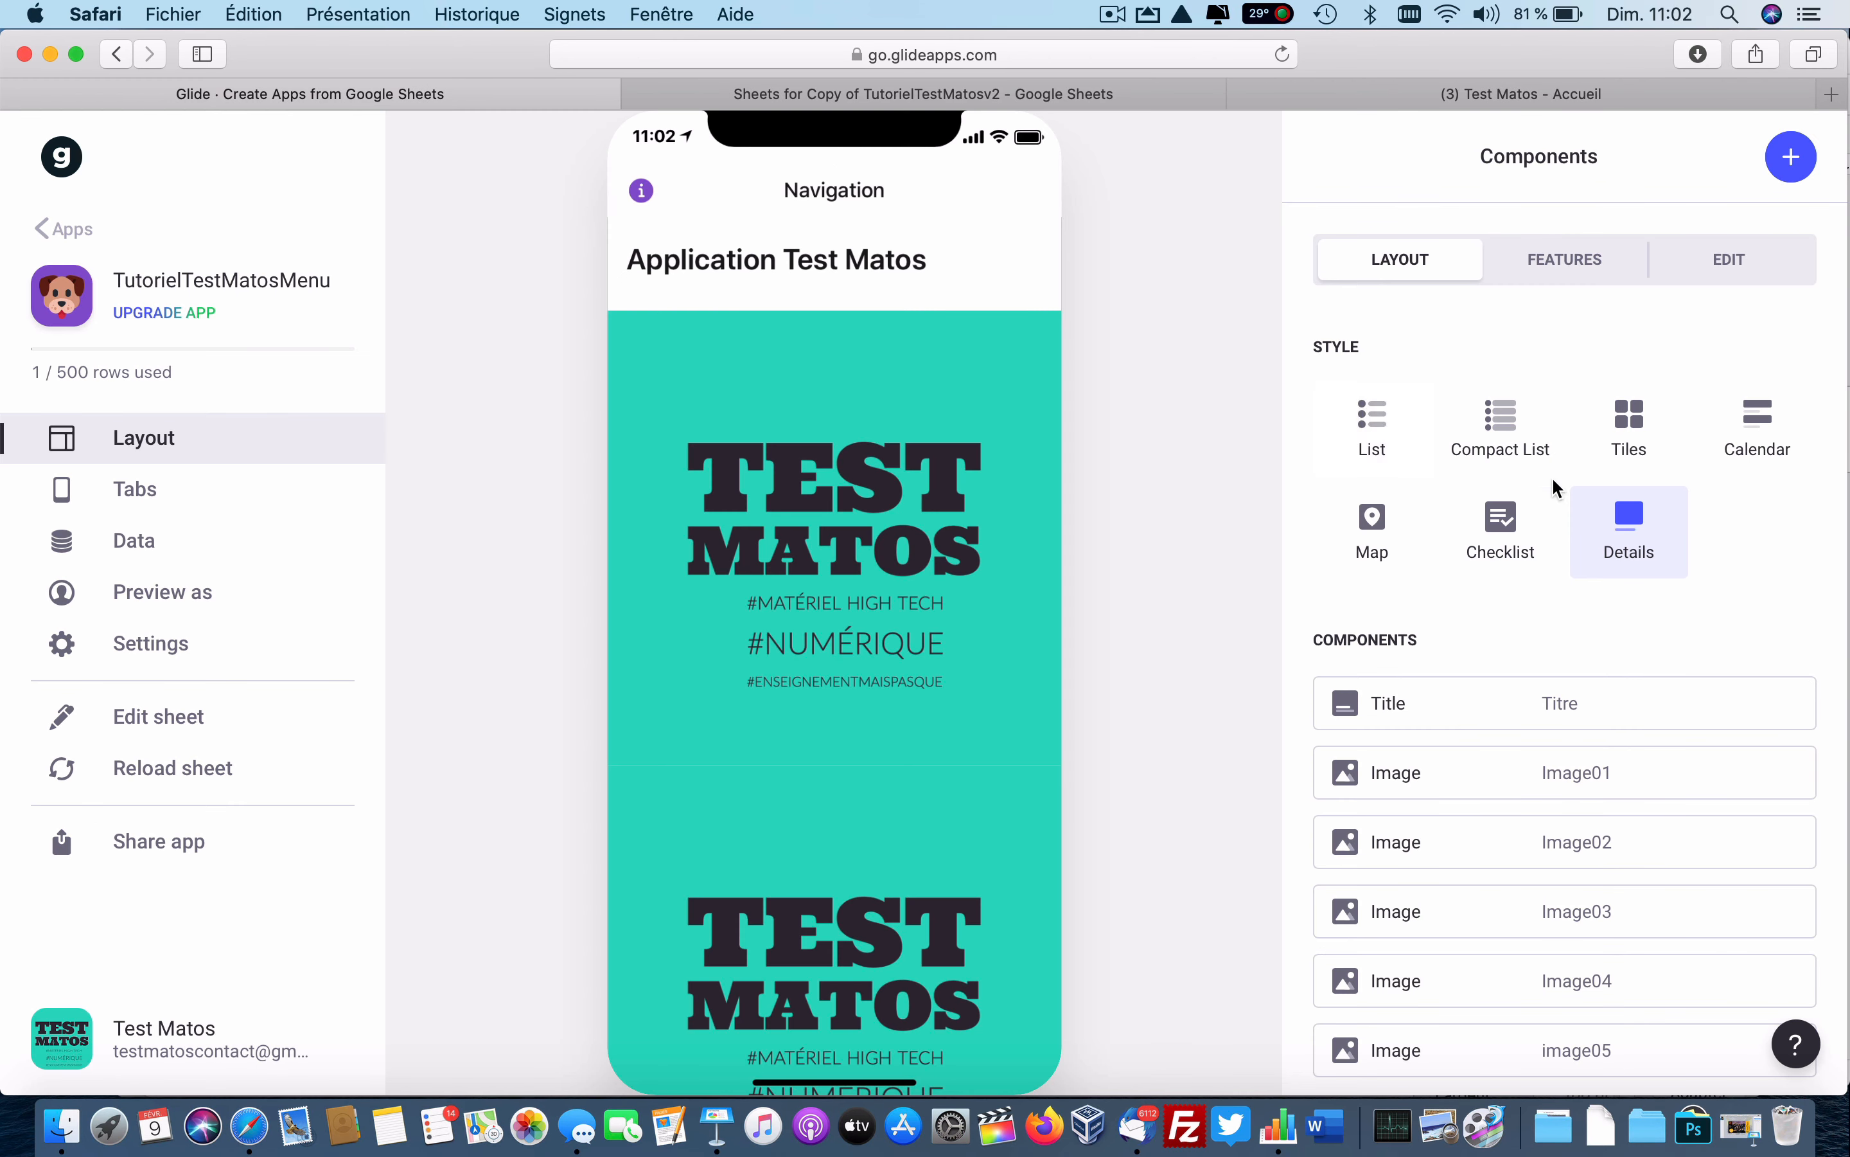
click(1794, 175)
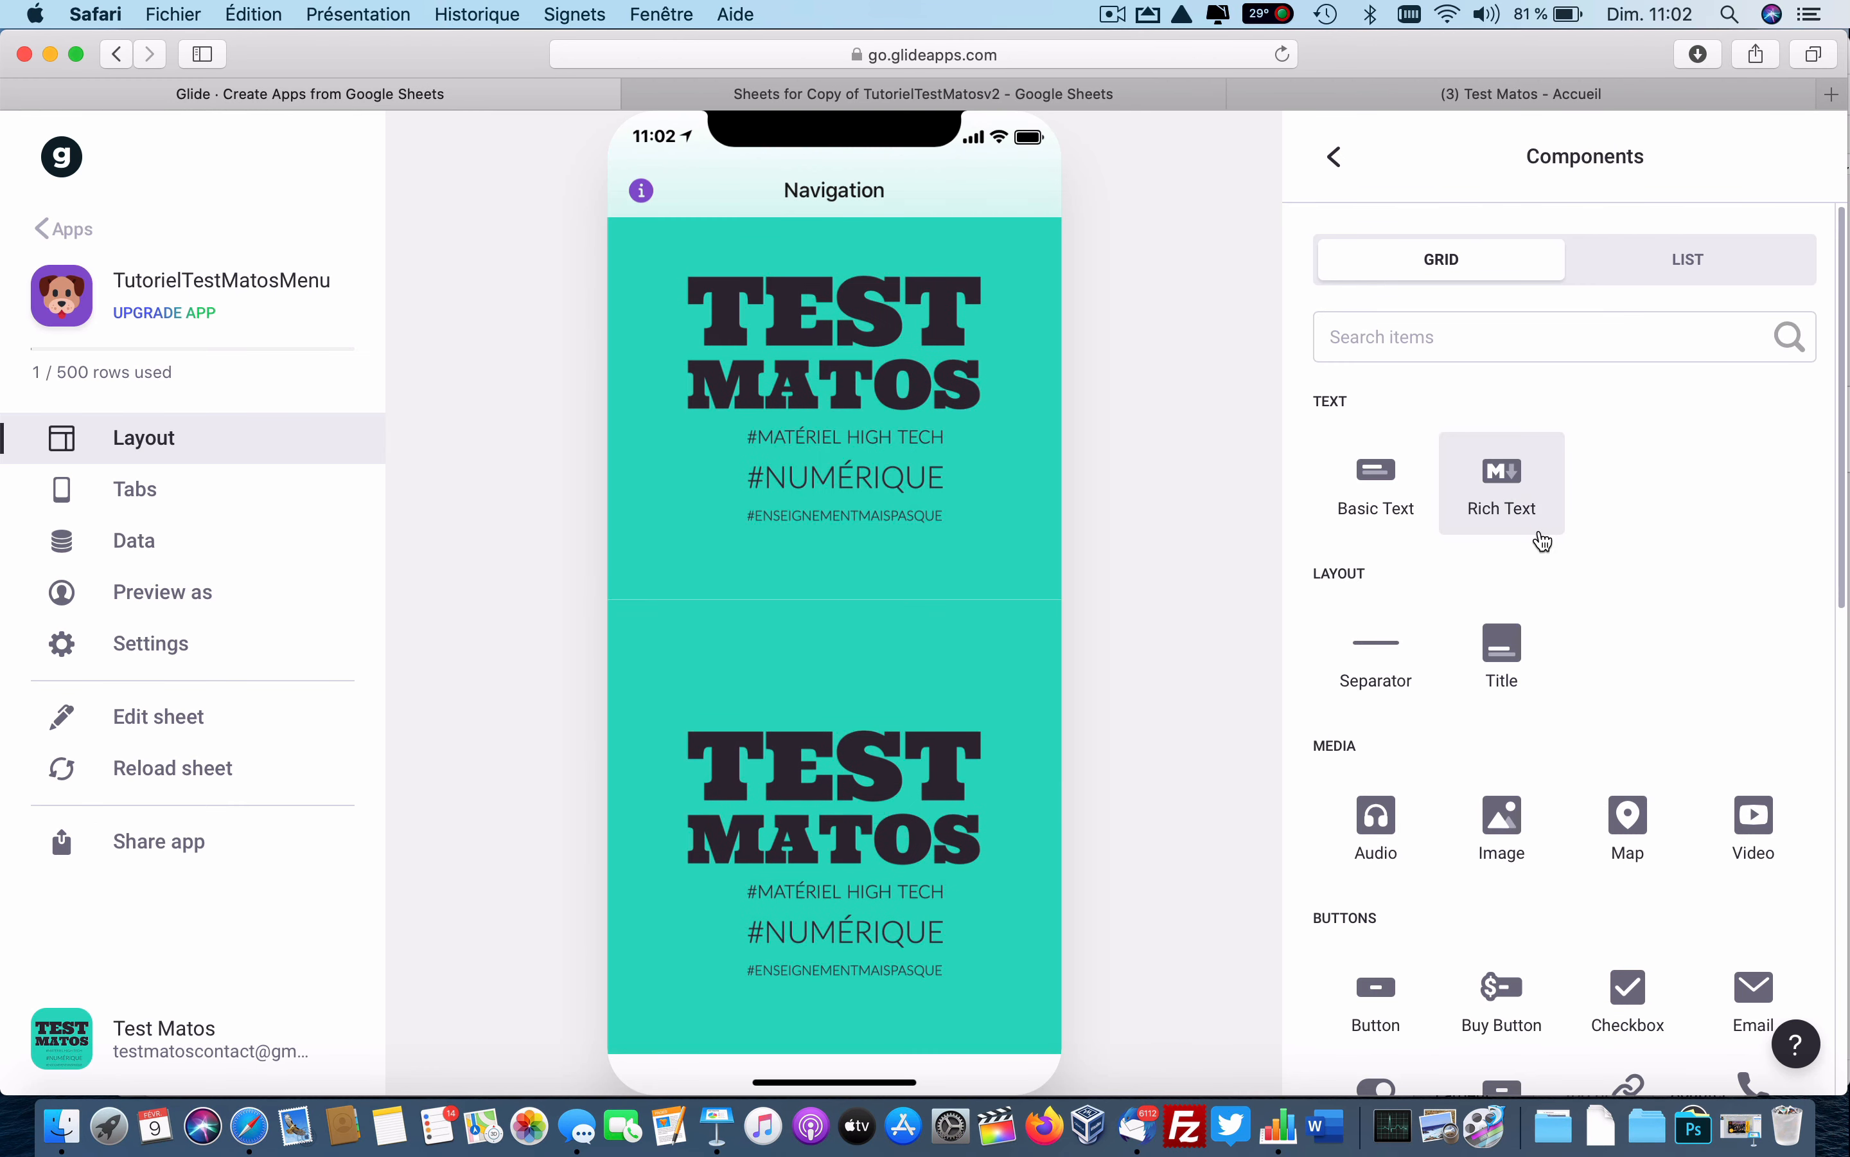
click(1506, 486)
click(1514, 496)
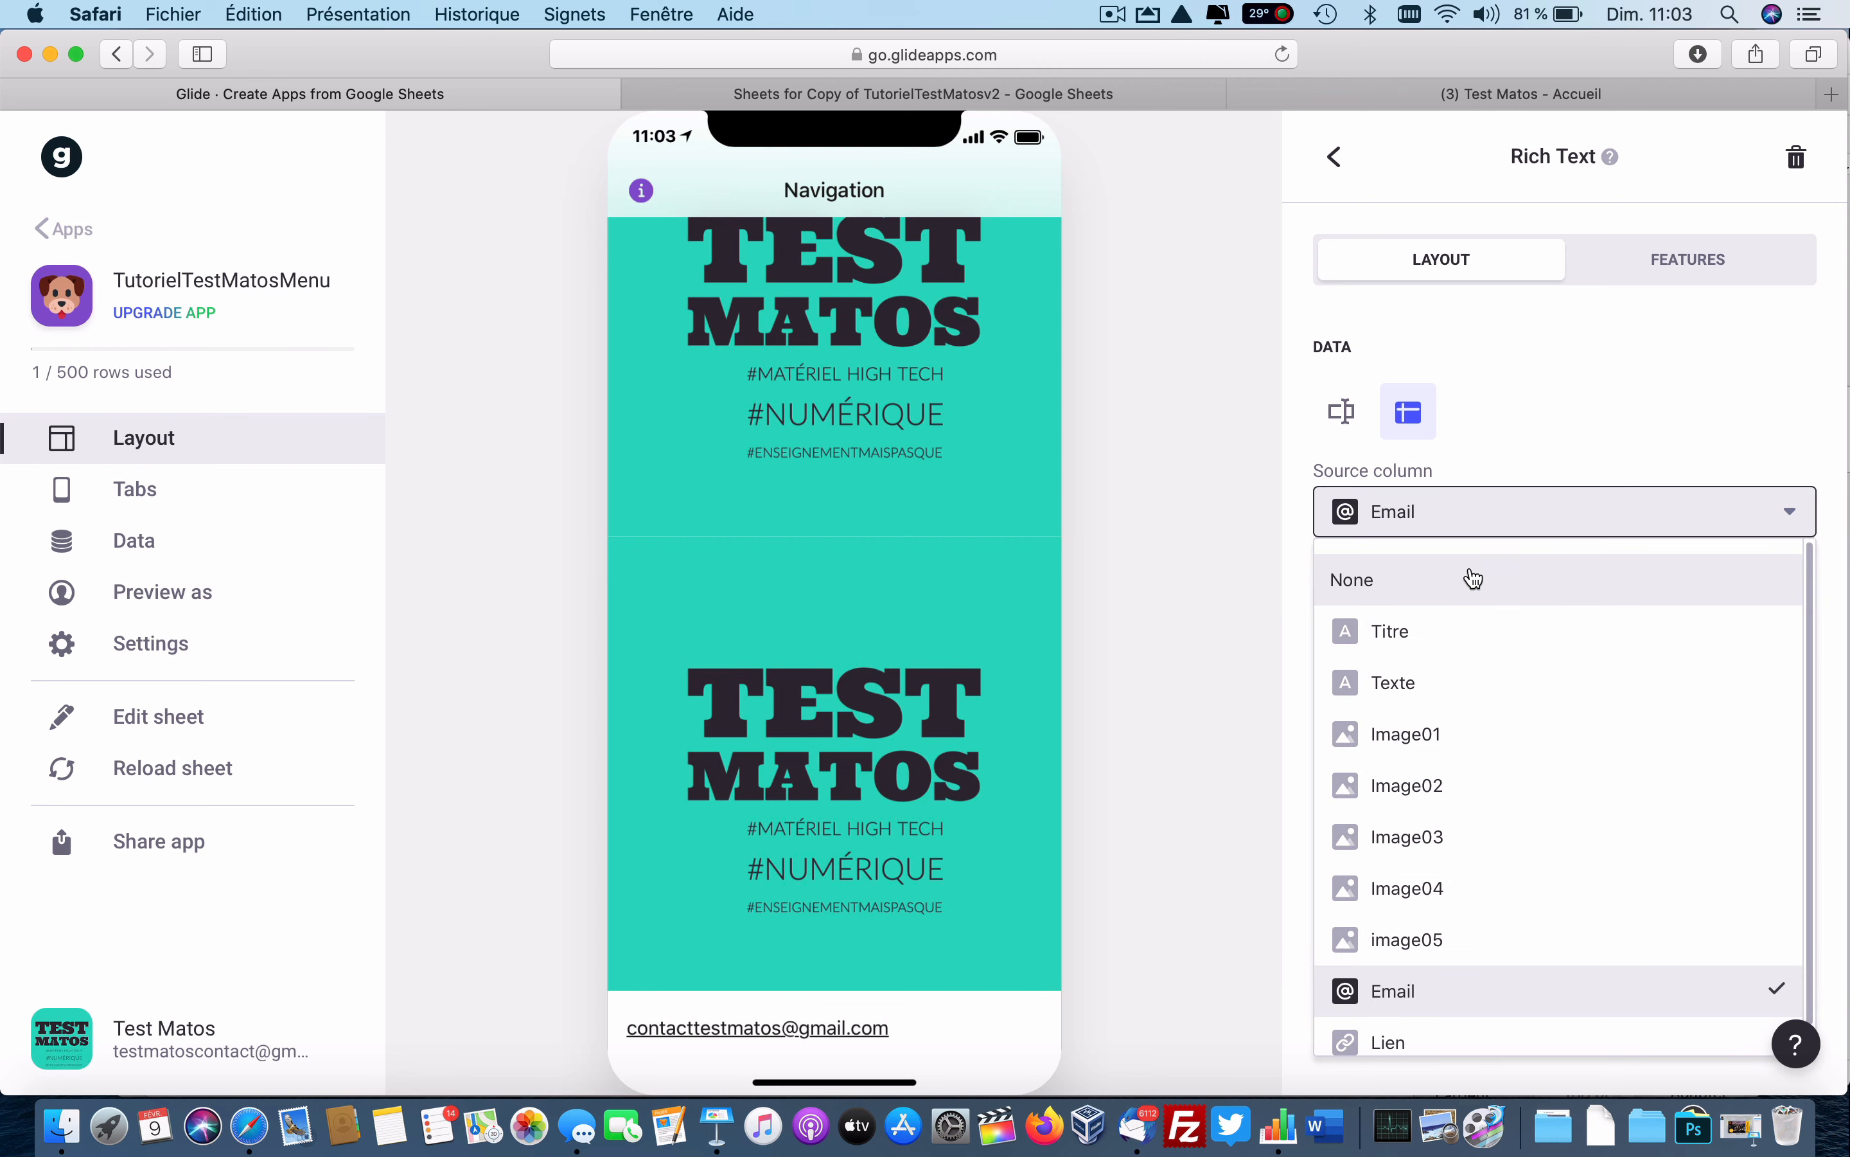
click(1432, 681)
click(1335, 190)
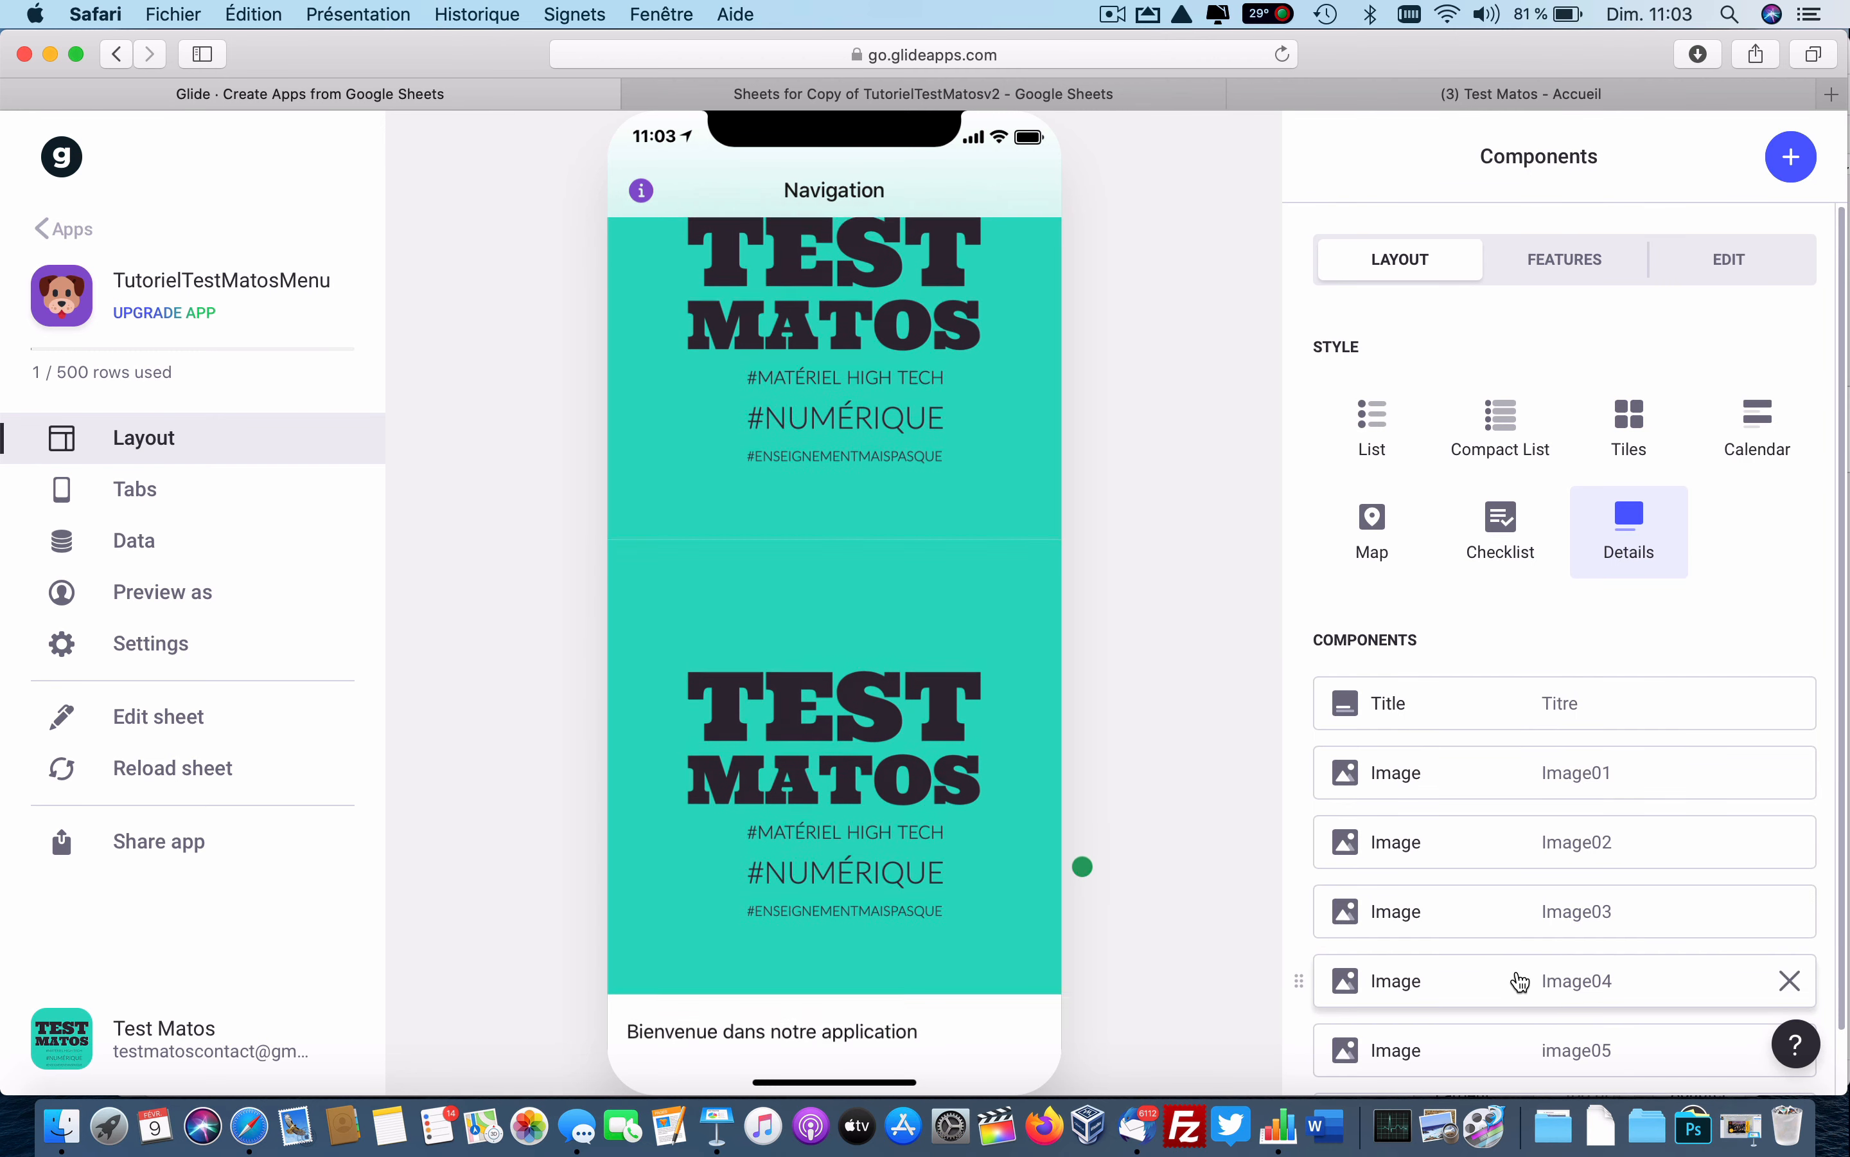
scroll(1505, 1021, down, 2)
drag(1487, 1053, 1402, 701)
scroll(902, 606, up, 5)
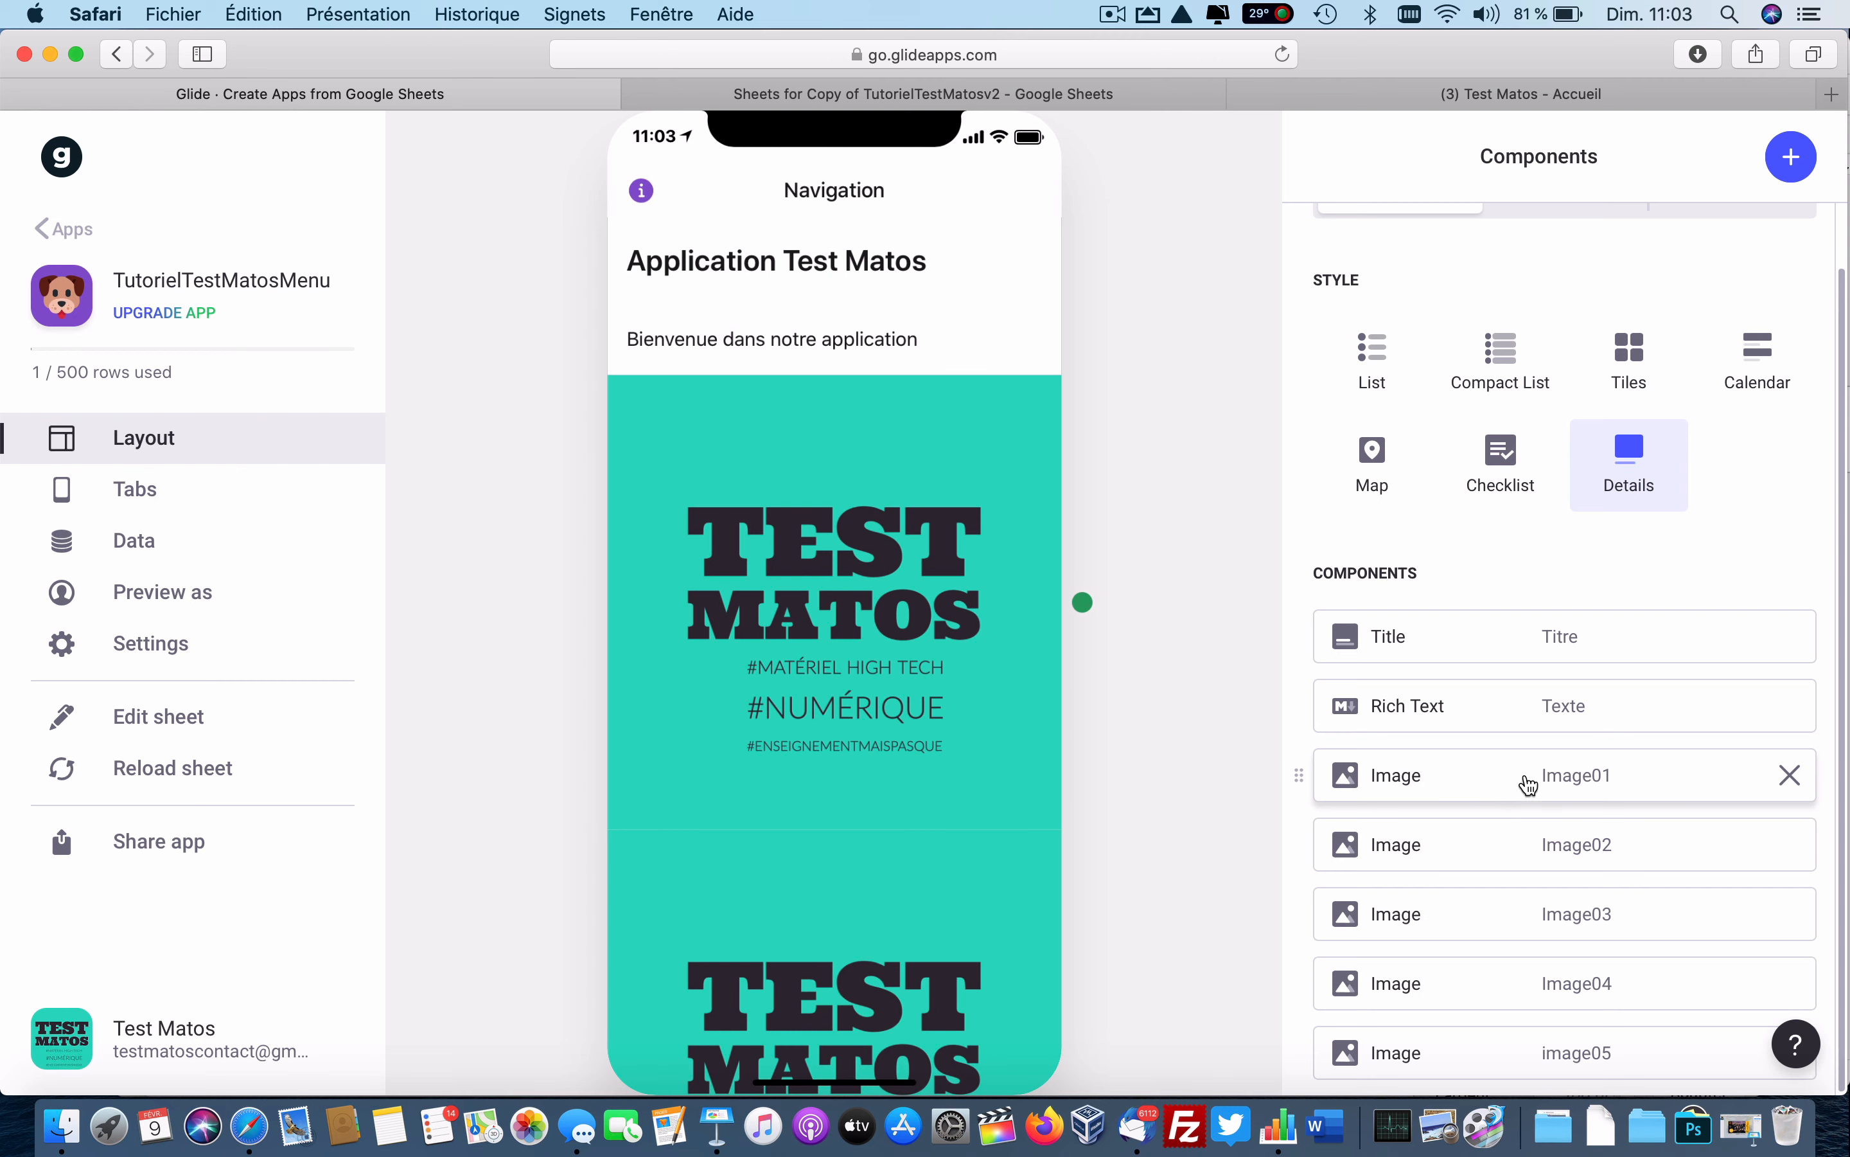
right_click(1553, 1134)
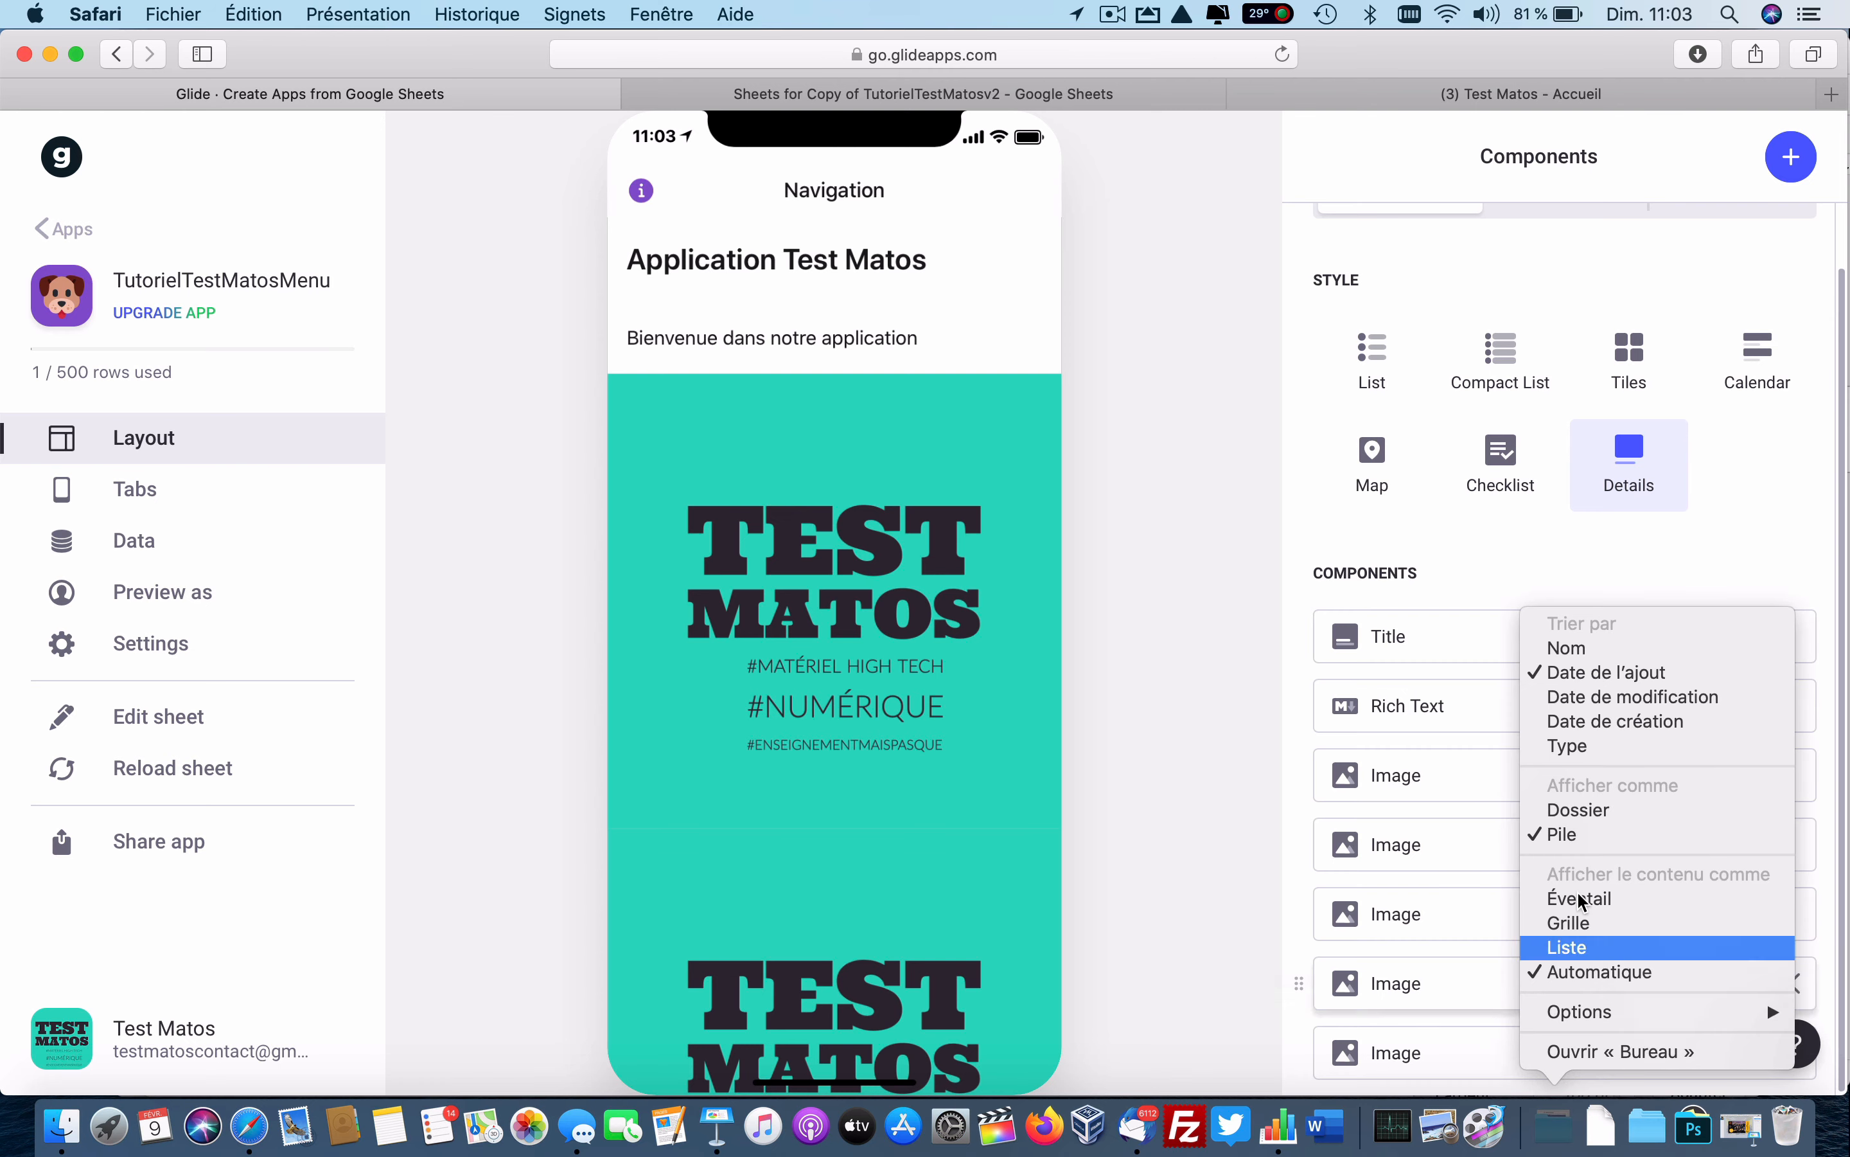
From the Bureau folder, drag the Accueil and Tutoriels Vidéos pictures into the first two image slots.
click(1682, 1049)
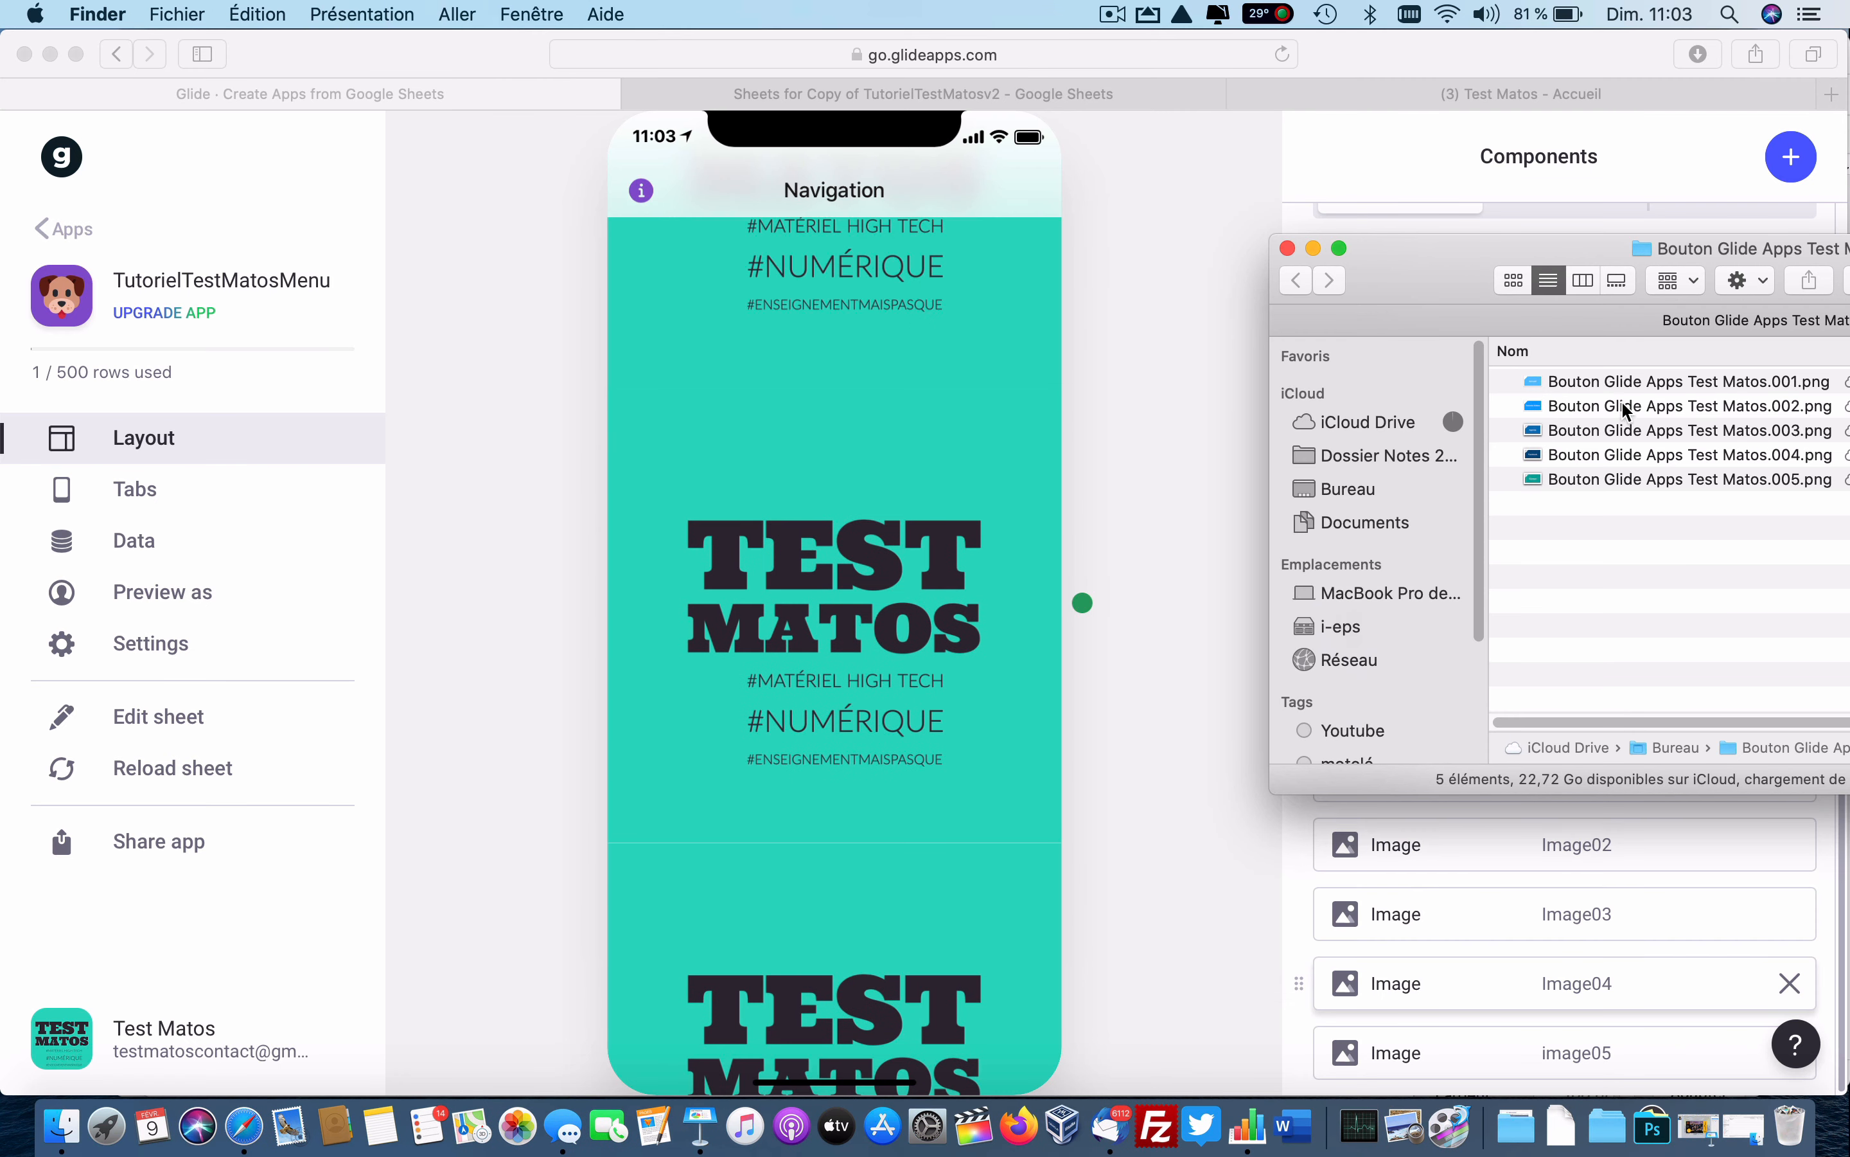
scroll(961, 526, up, 8)
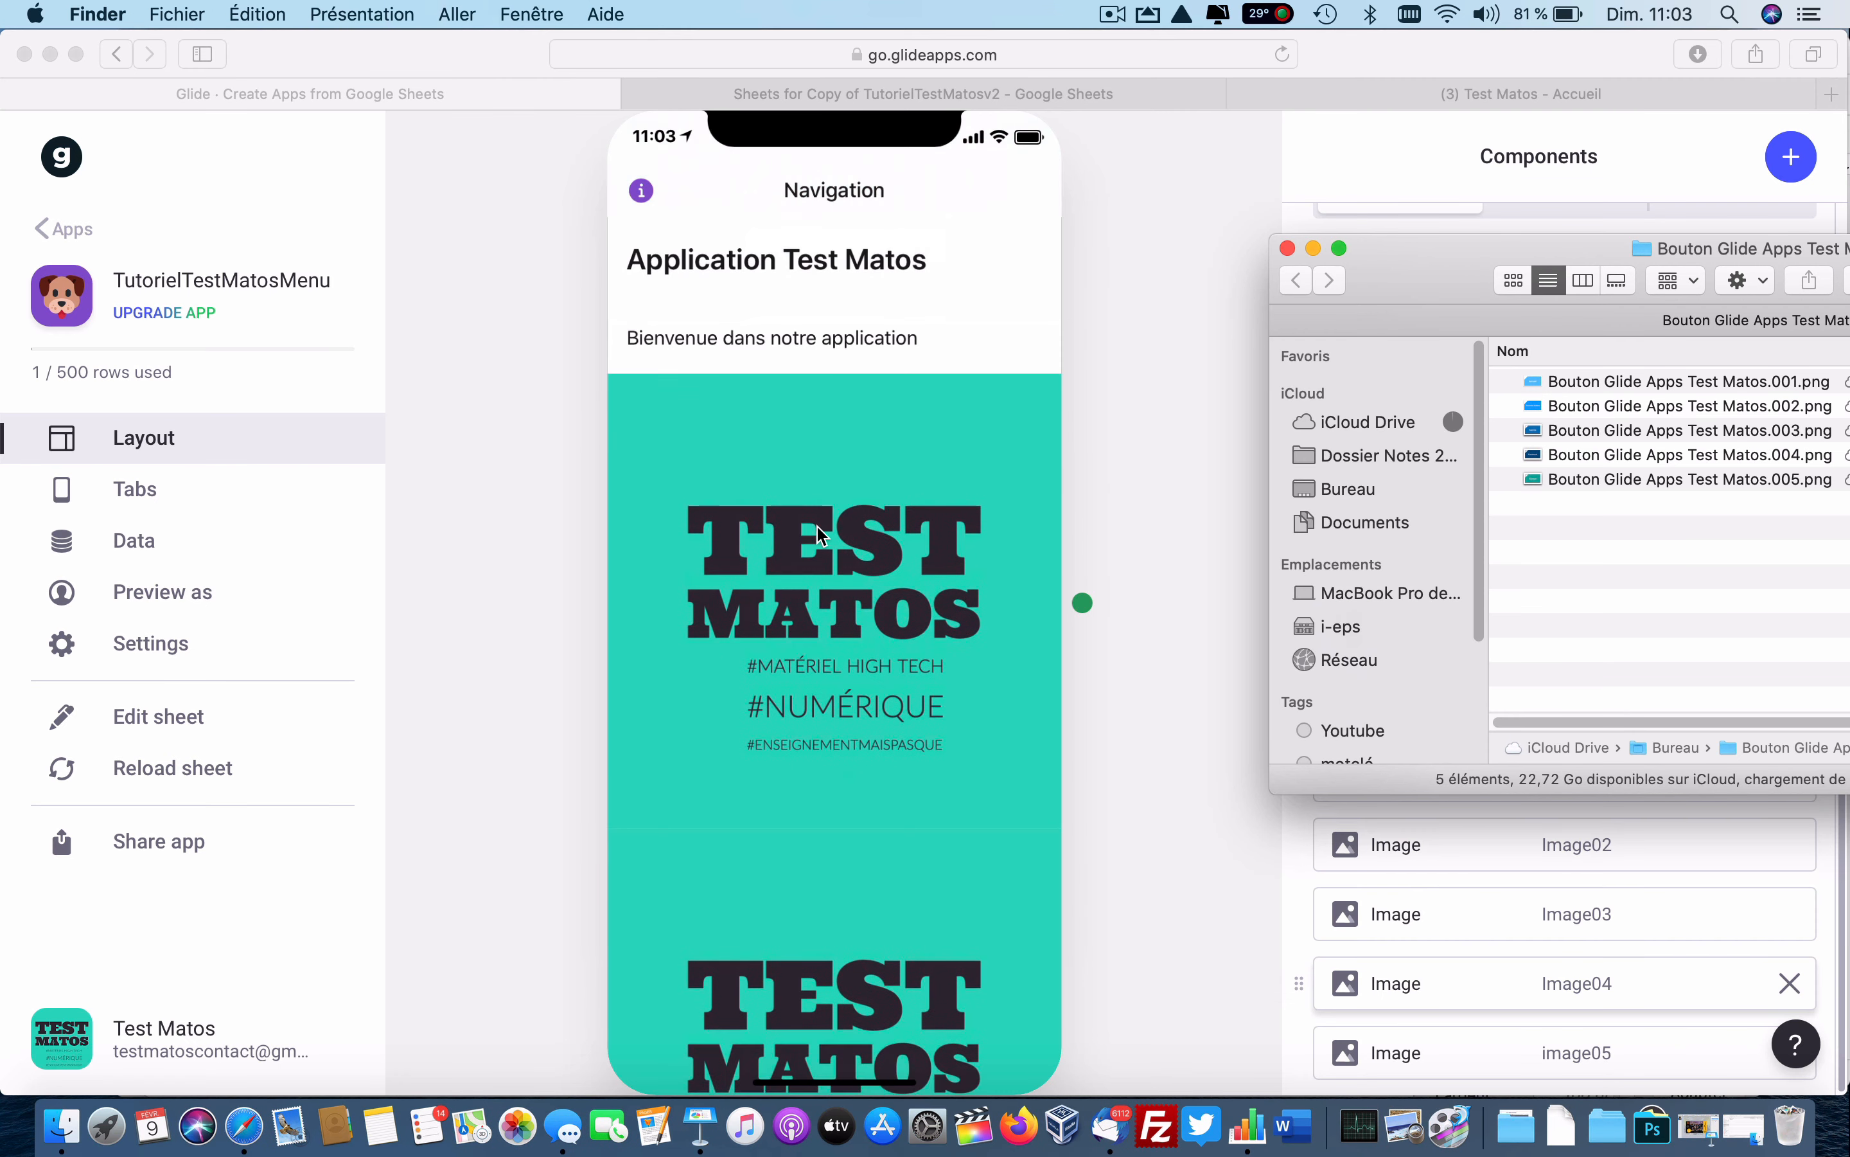
click(1538, 389)
drag(1538, 389, 880, 537)
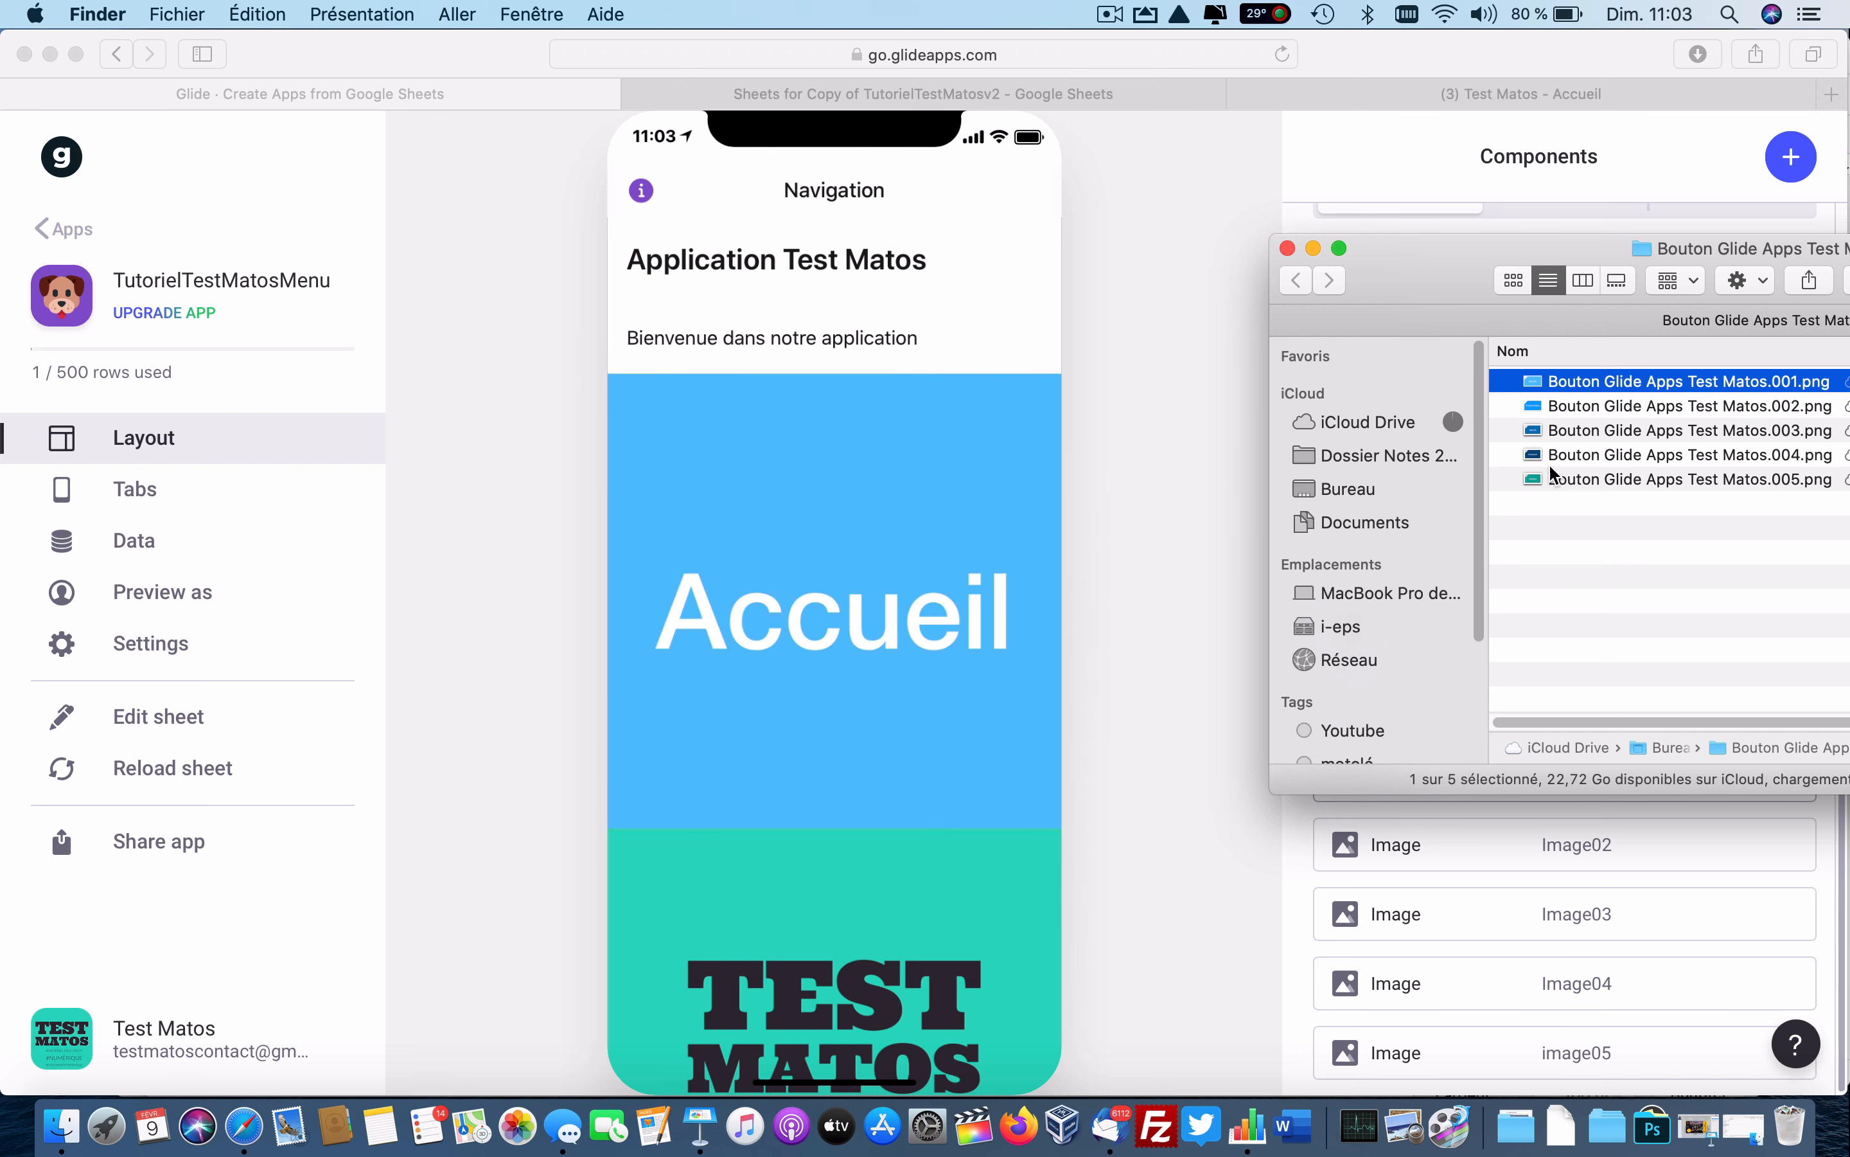
drag(1561, 405, 840, 930)
Drag the Agenda, Facebook and Contact pictures into the remaining three image slots, then hide Finder.
scroll(833, 910, down, 7)
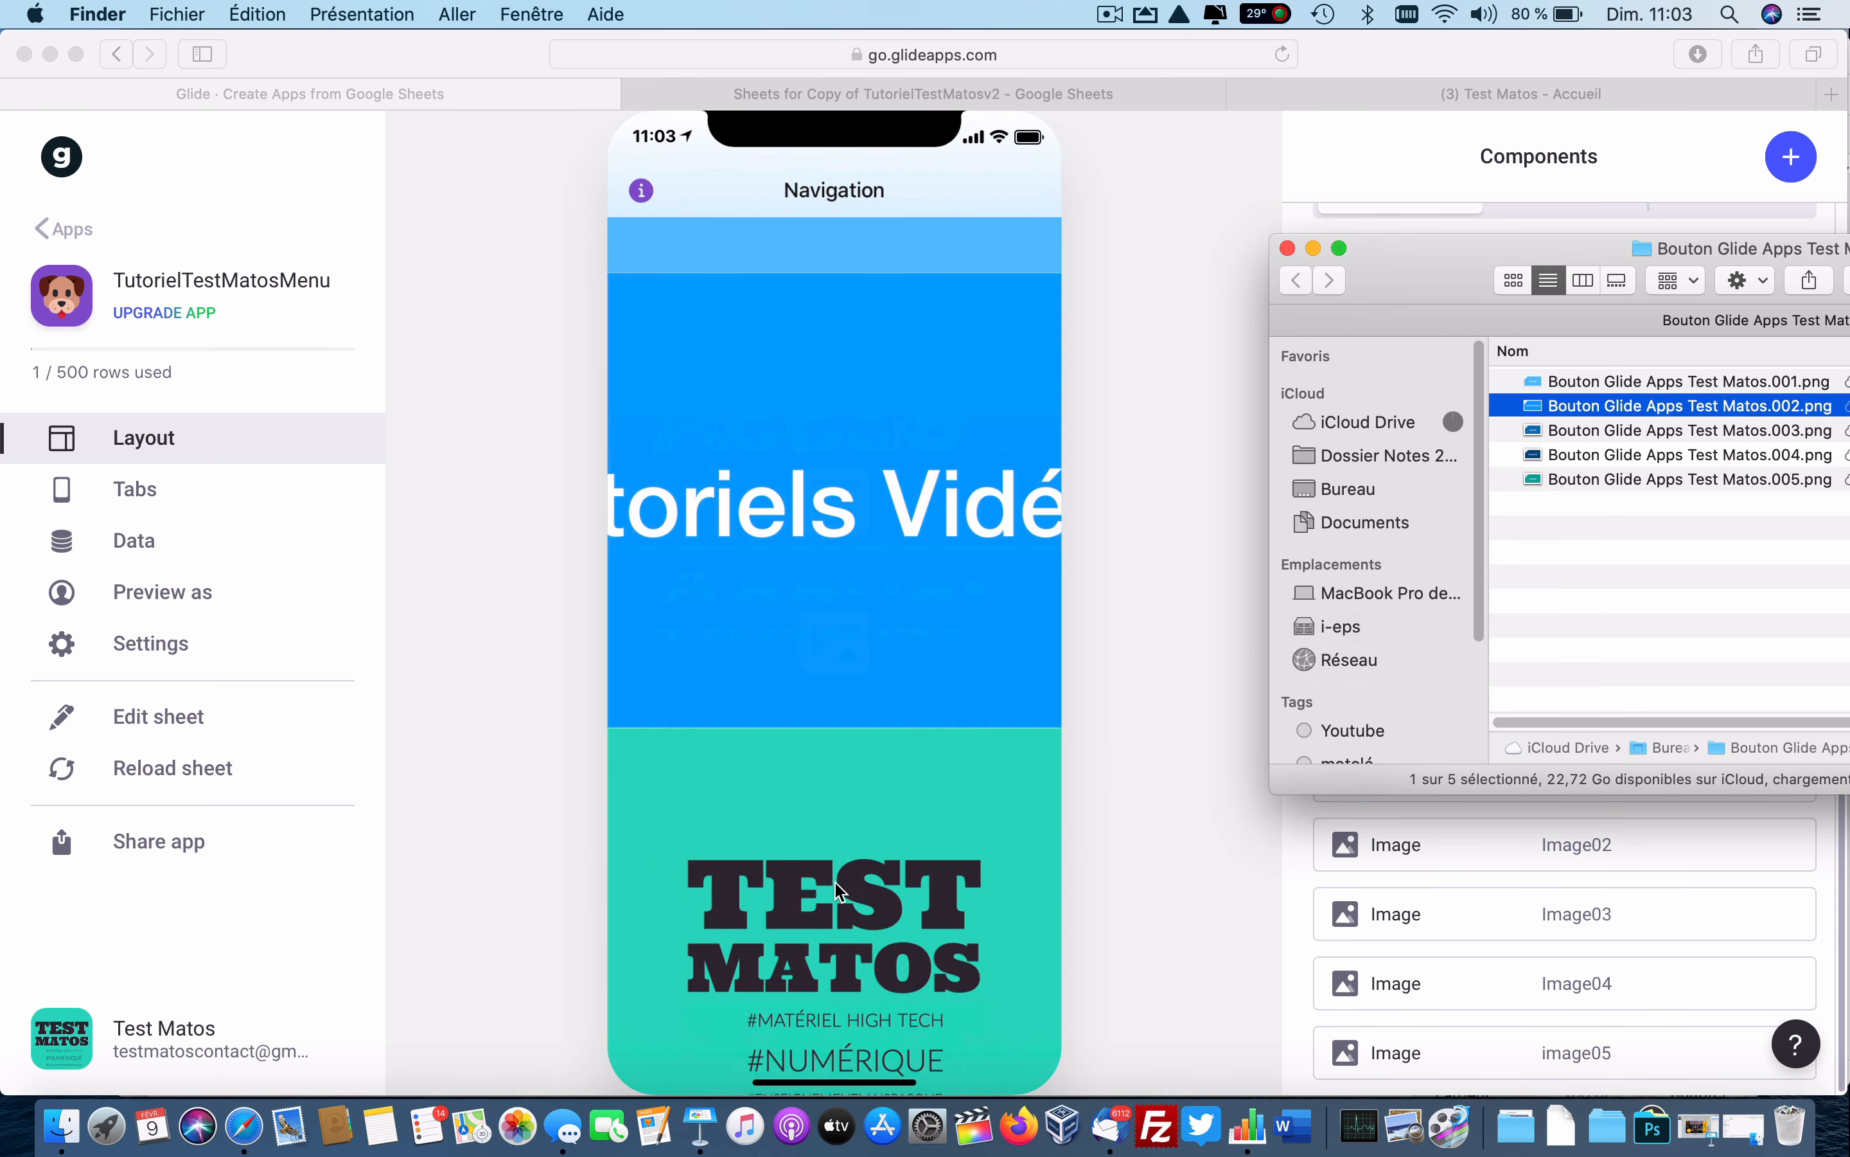
click(841, 889)
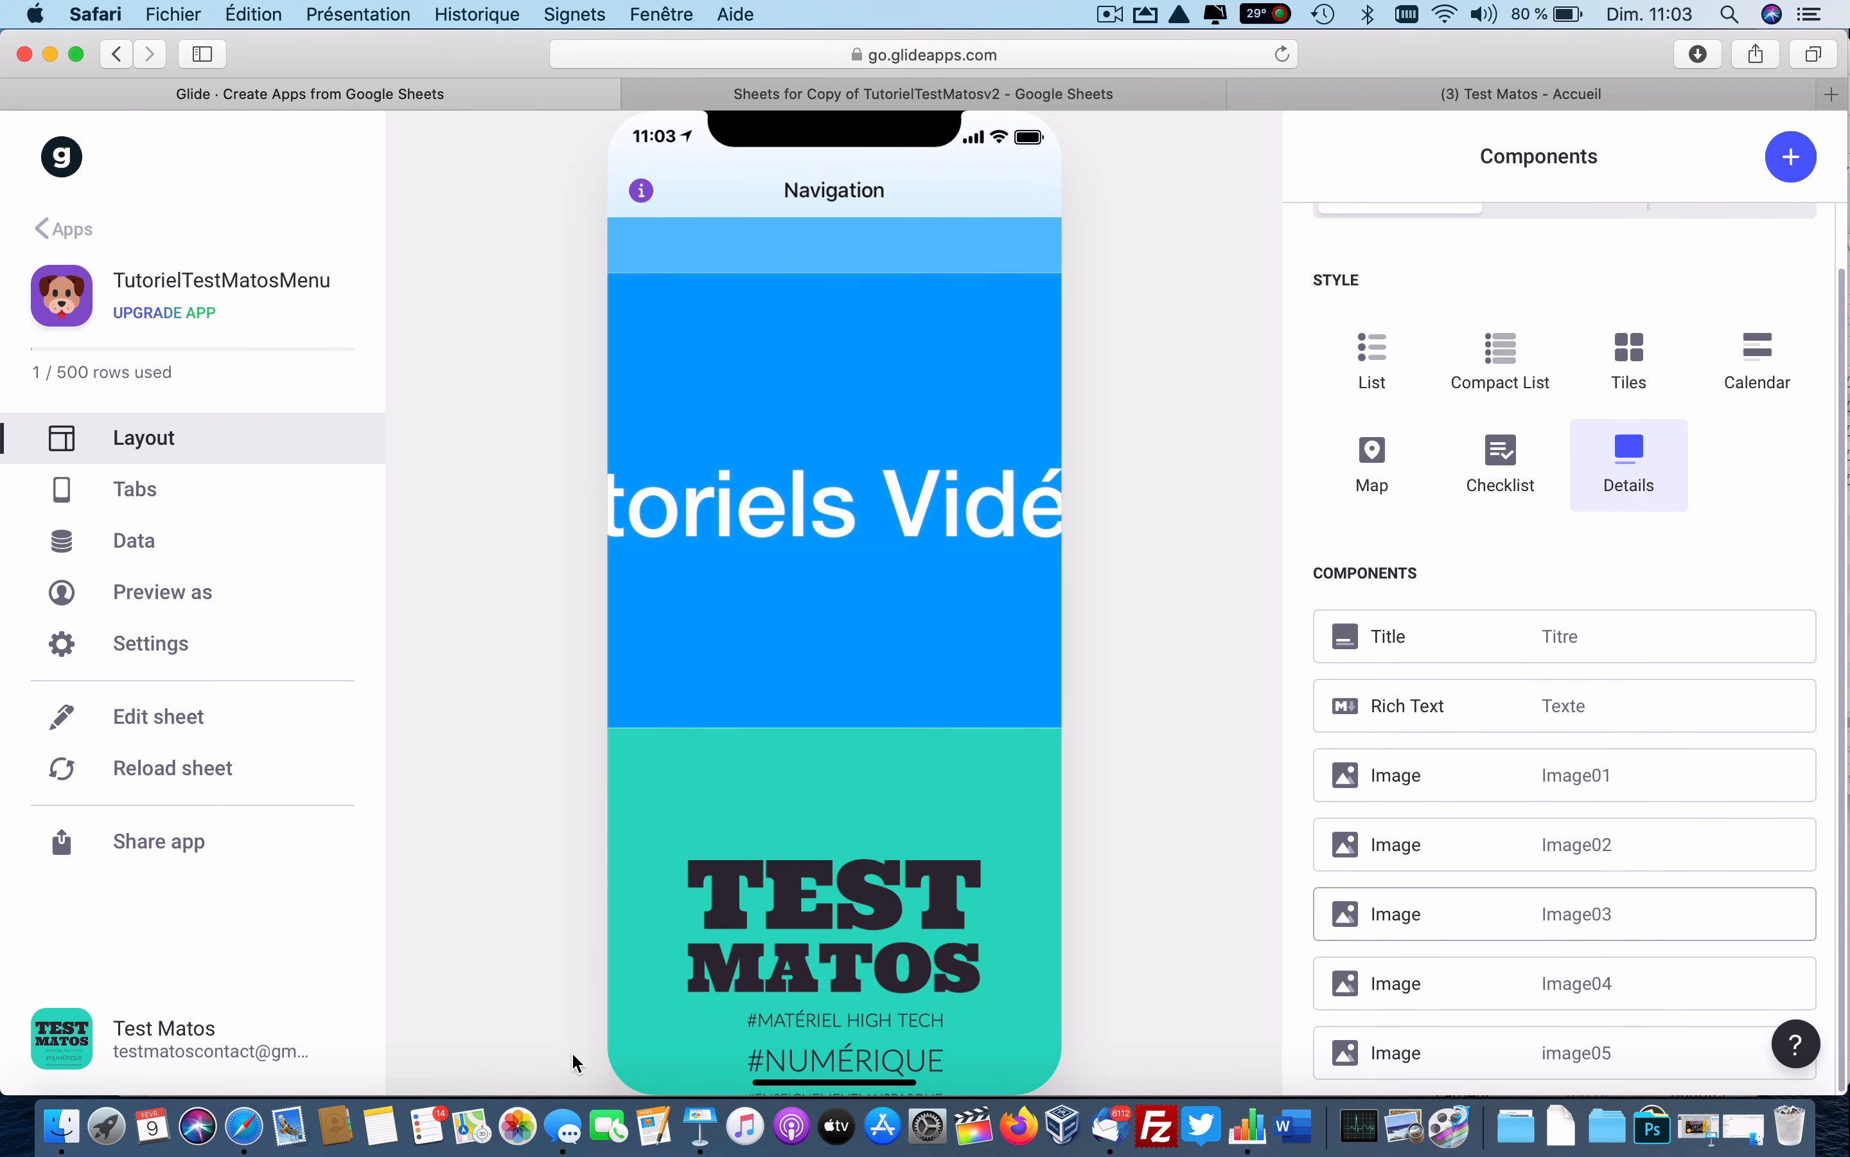
click(63, 1124)
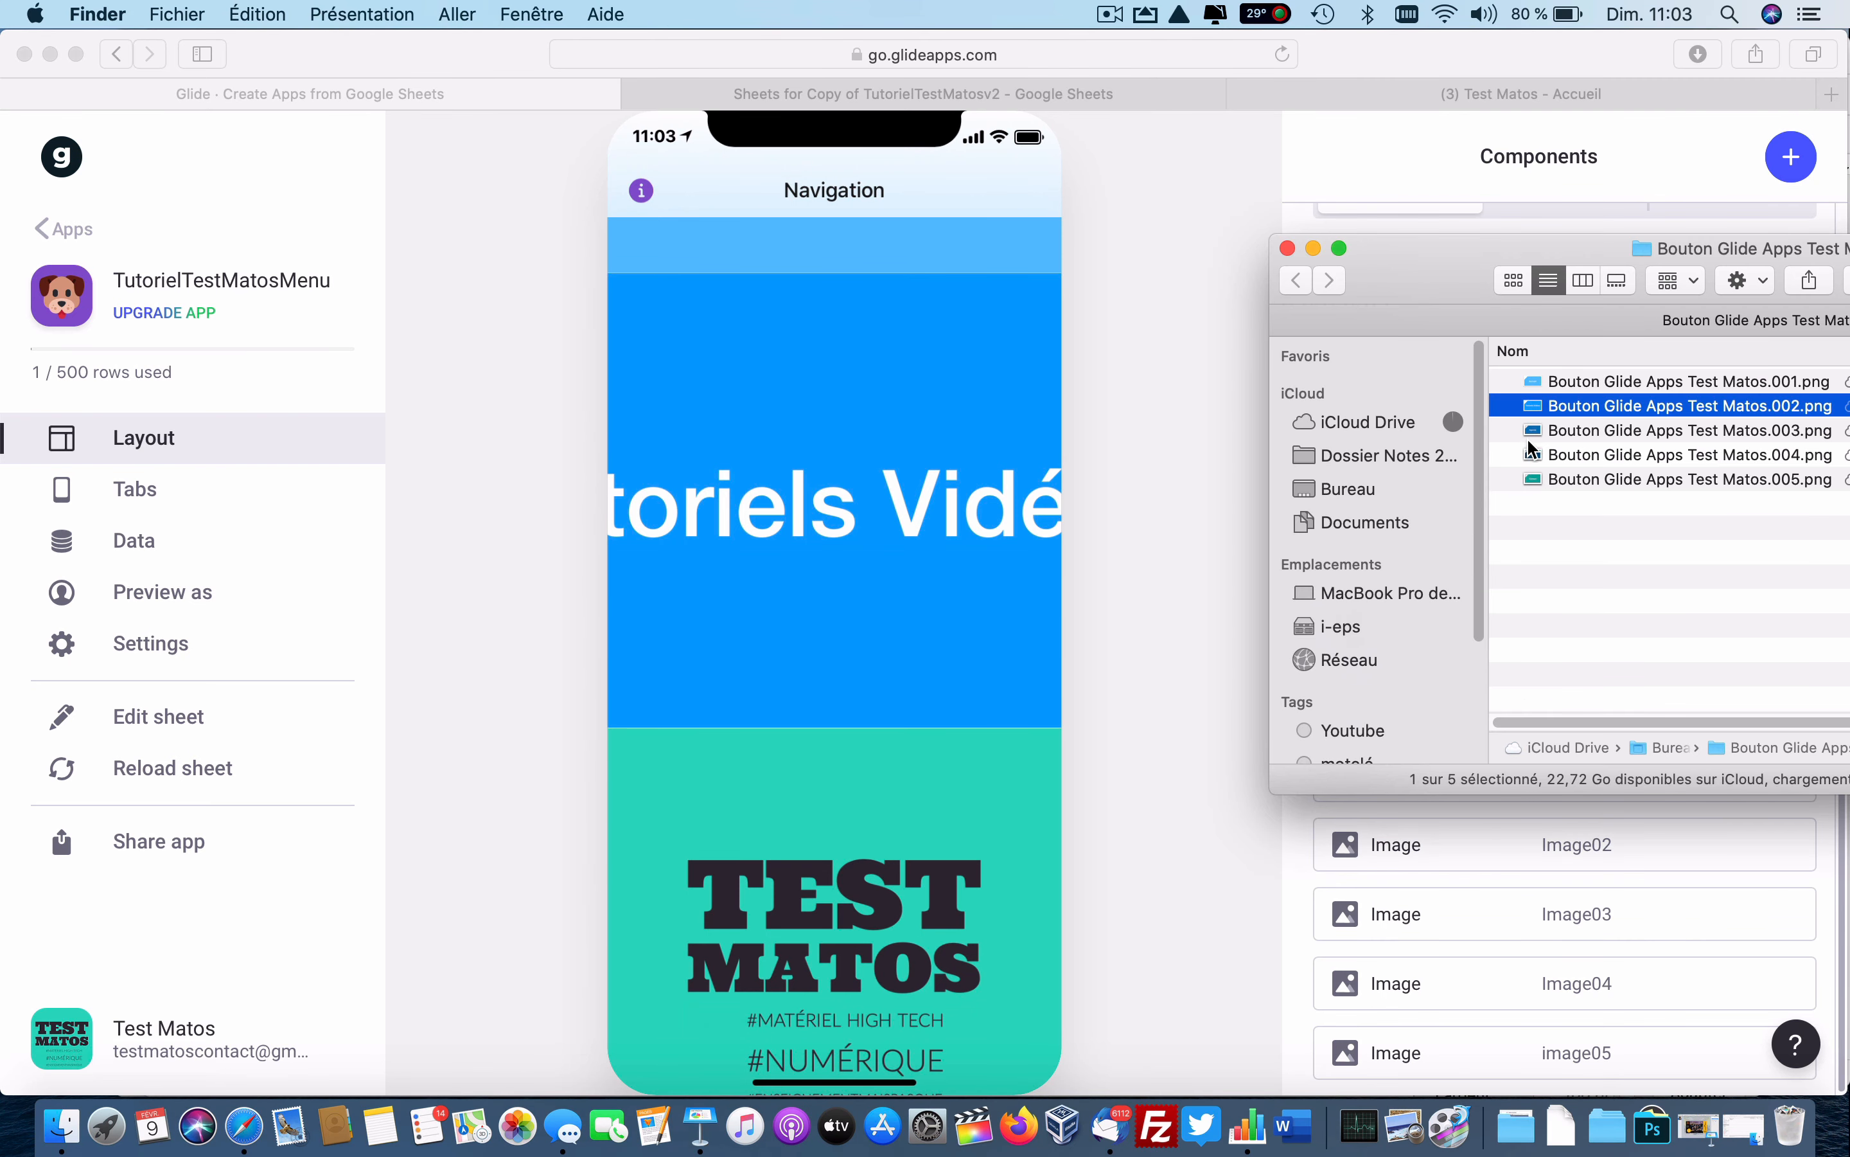
drag(1537, 441, 842, 867)
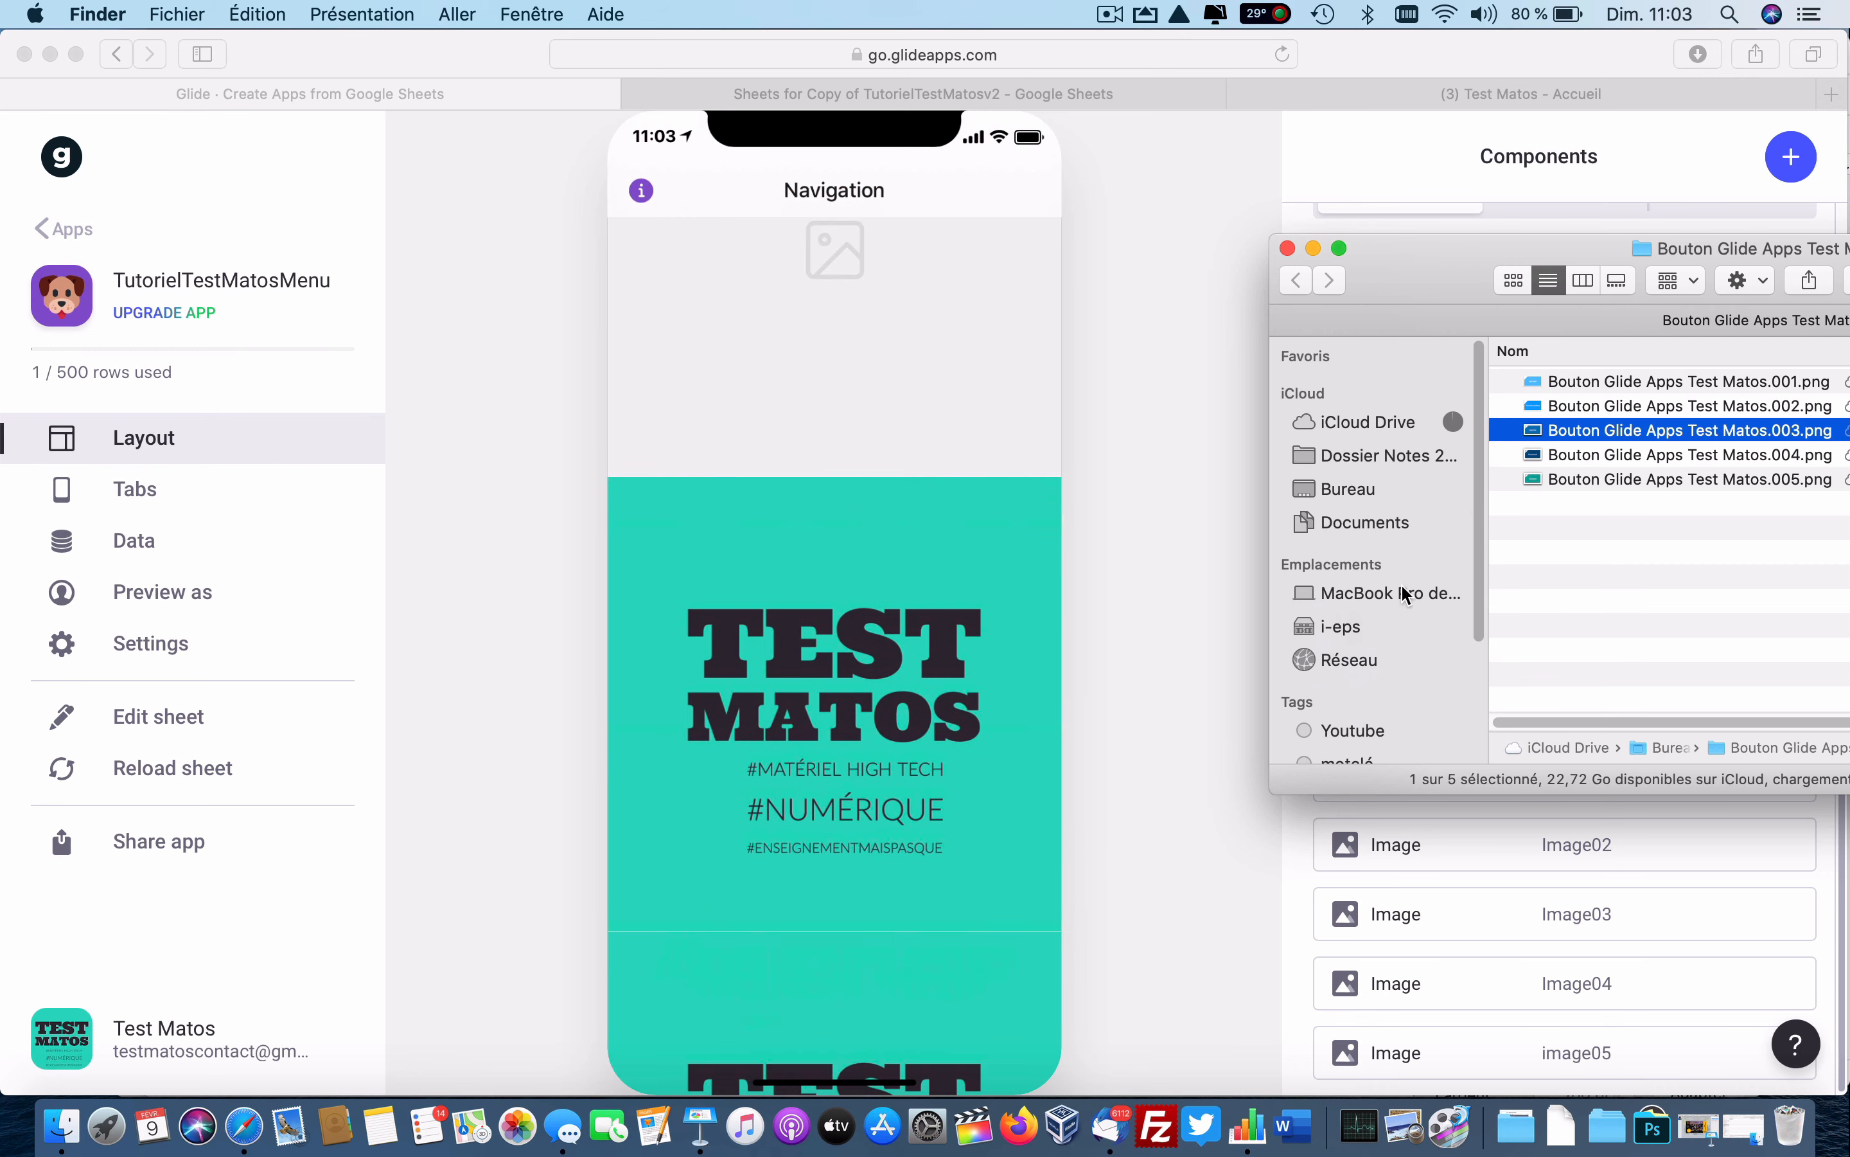
click(1540, 458)
drag(1540, 457, 946, 802)
click(900, 975)
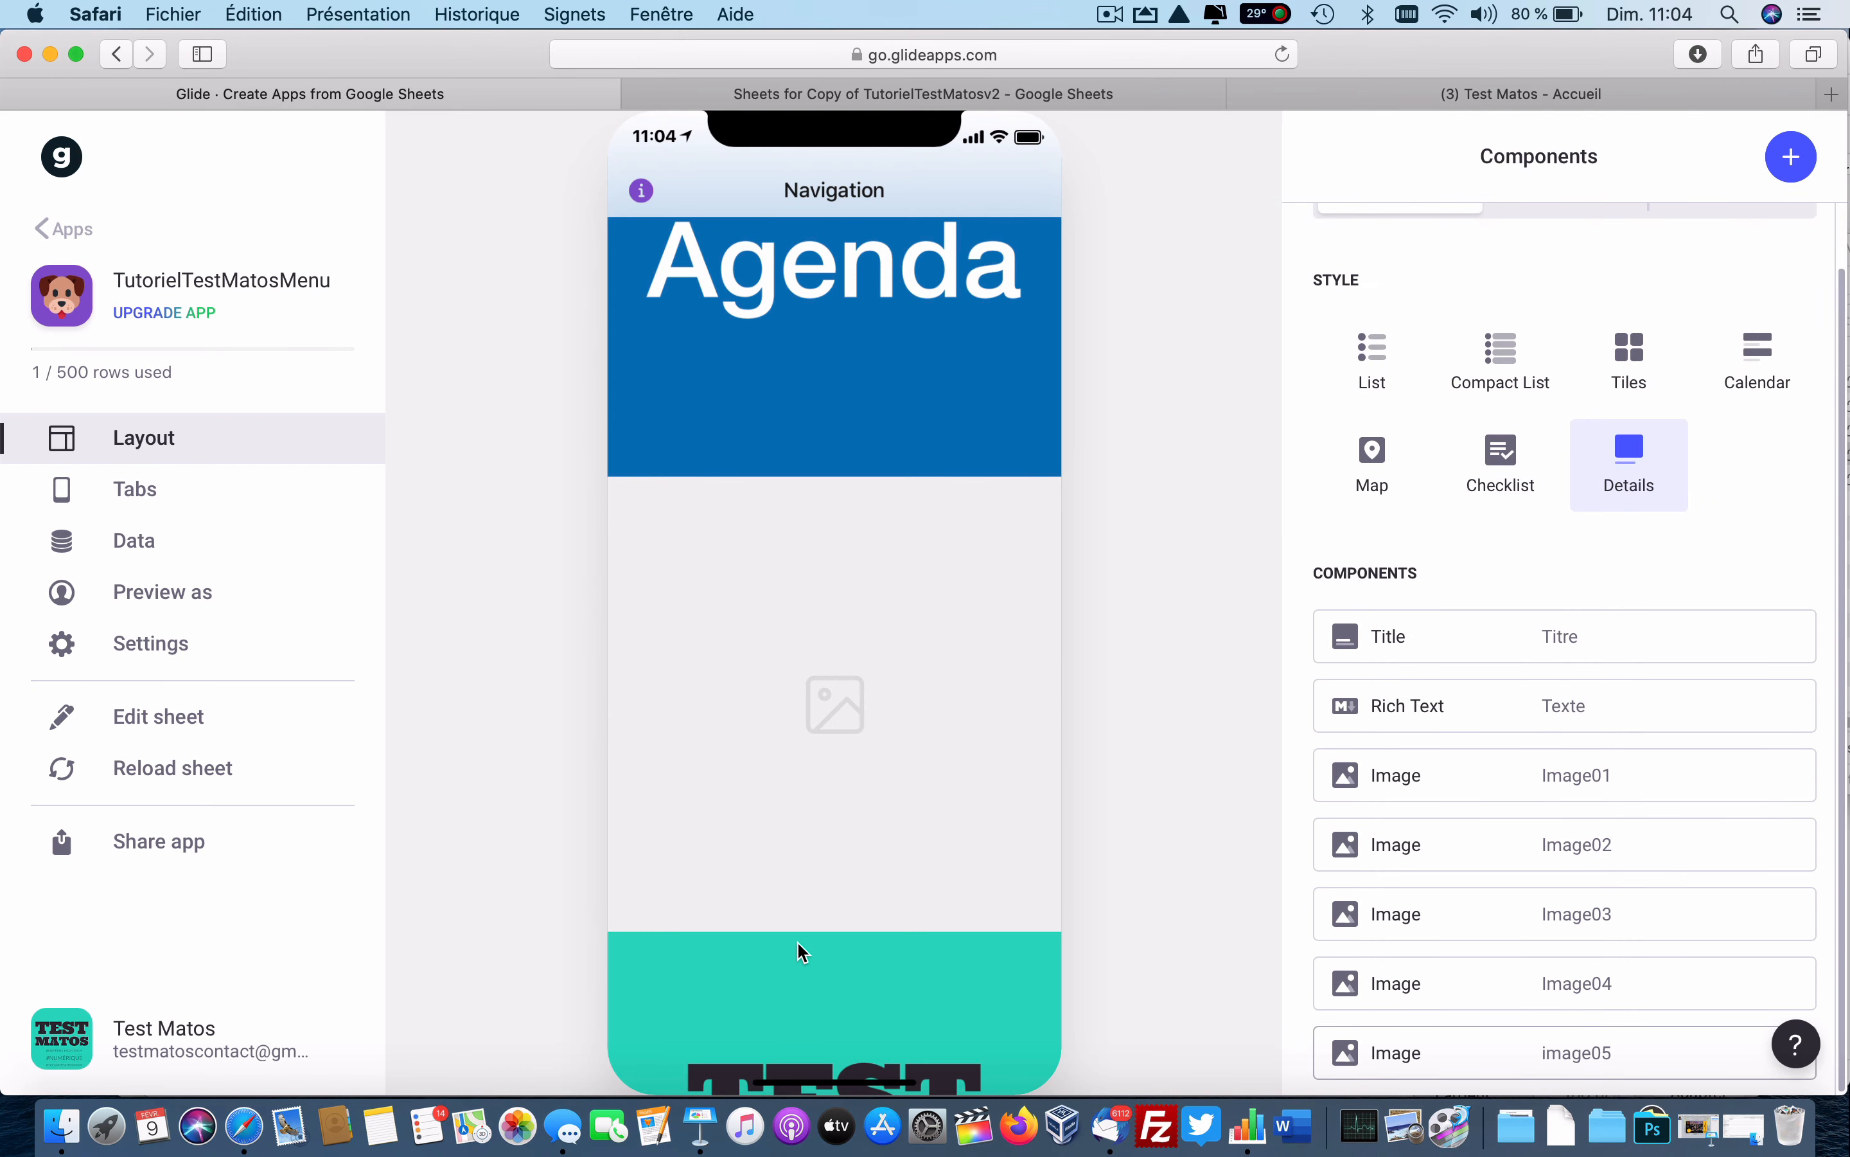
click(63, 1126)
drag(1541, 480, 893, 884)
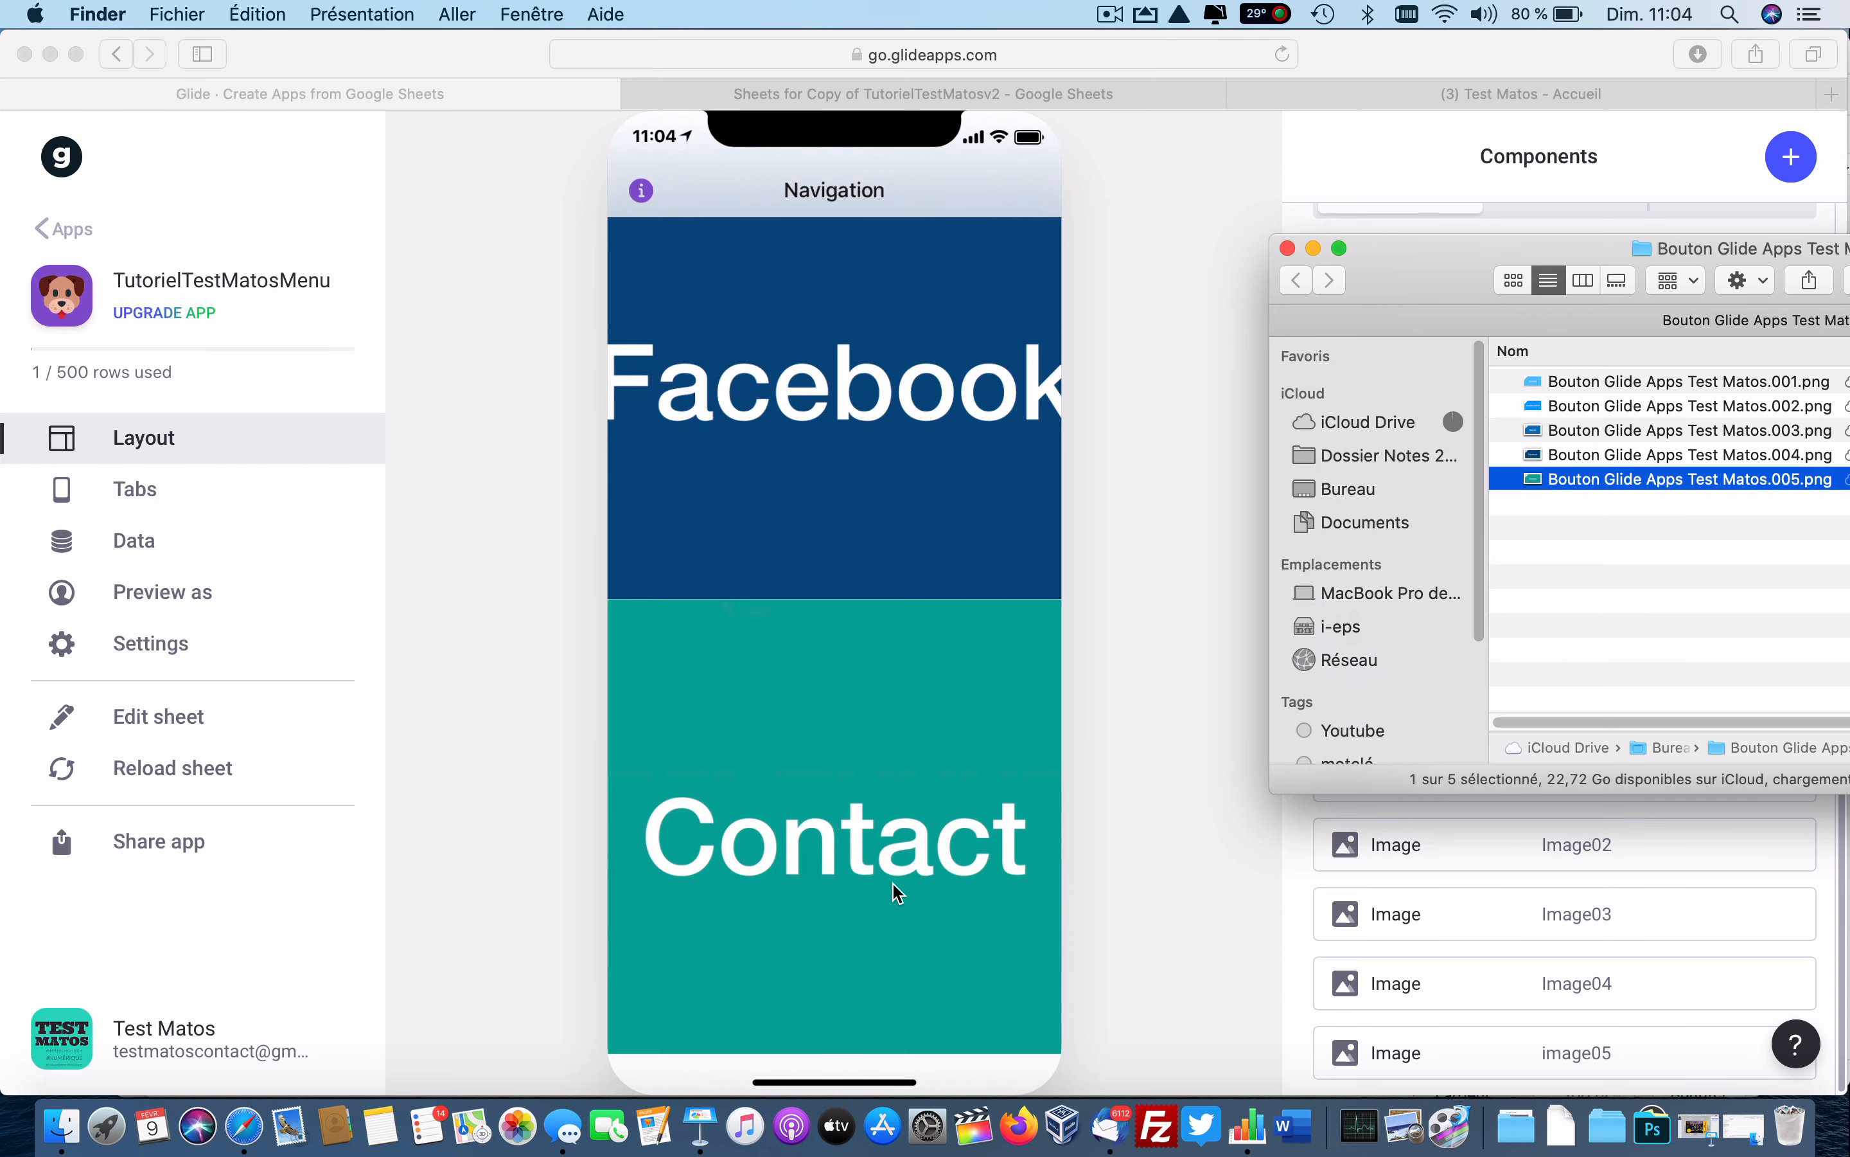
scroll(893, 884, up, 15)
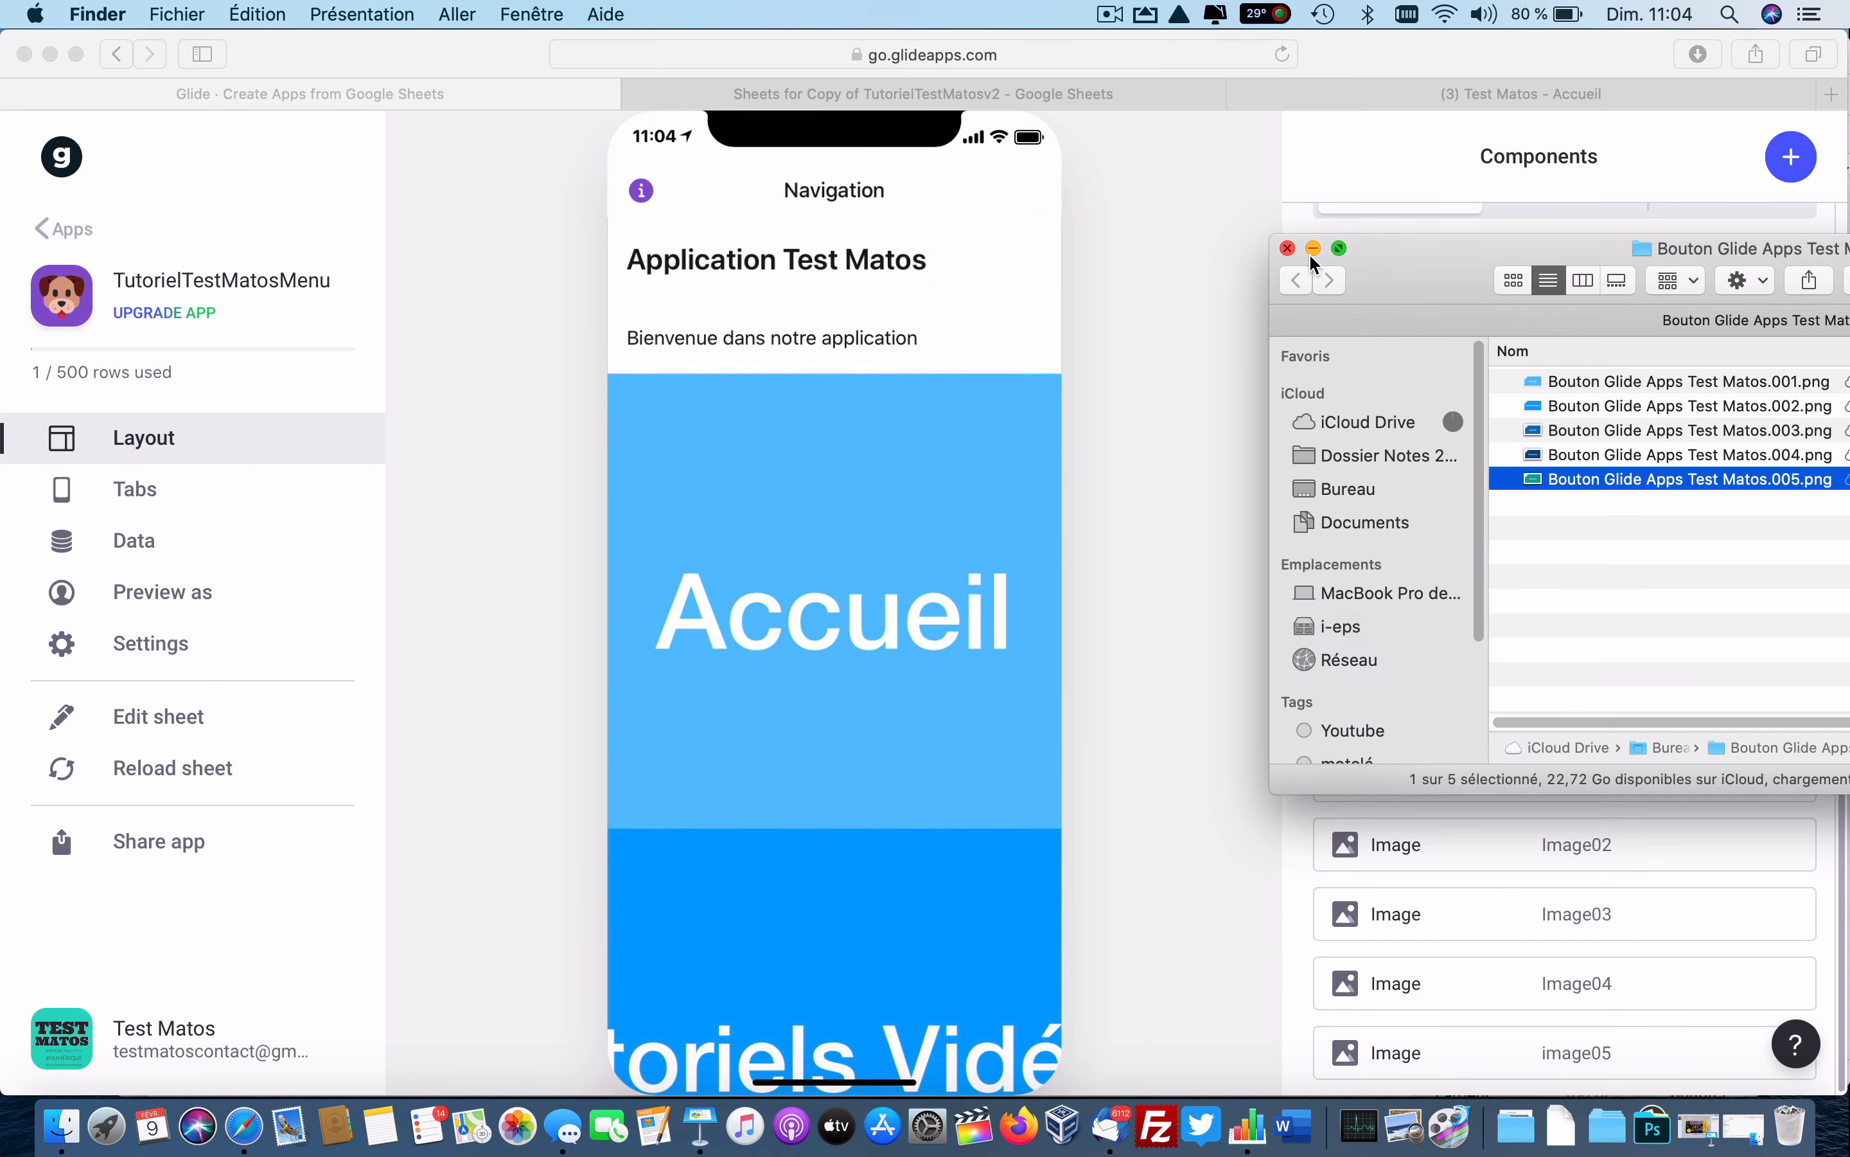
click(1312, 250)
click(927, 484)
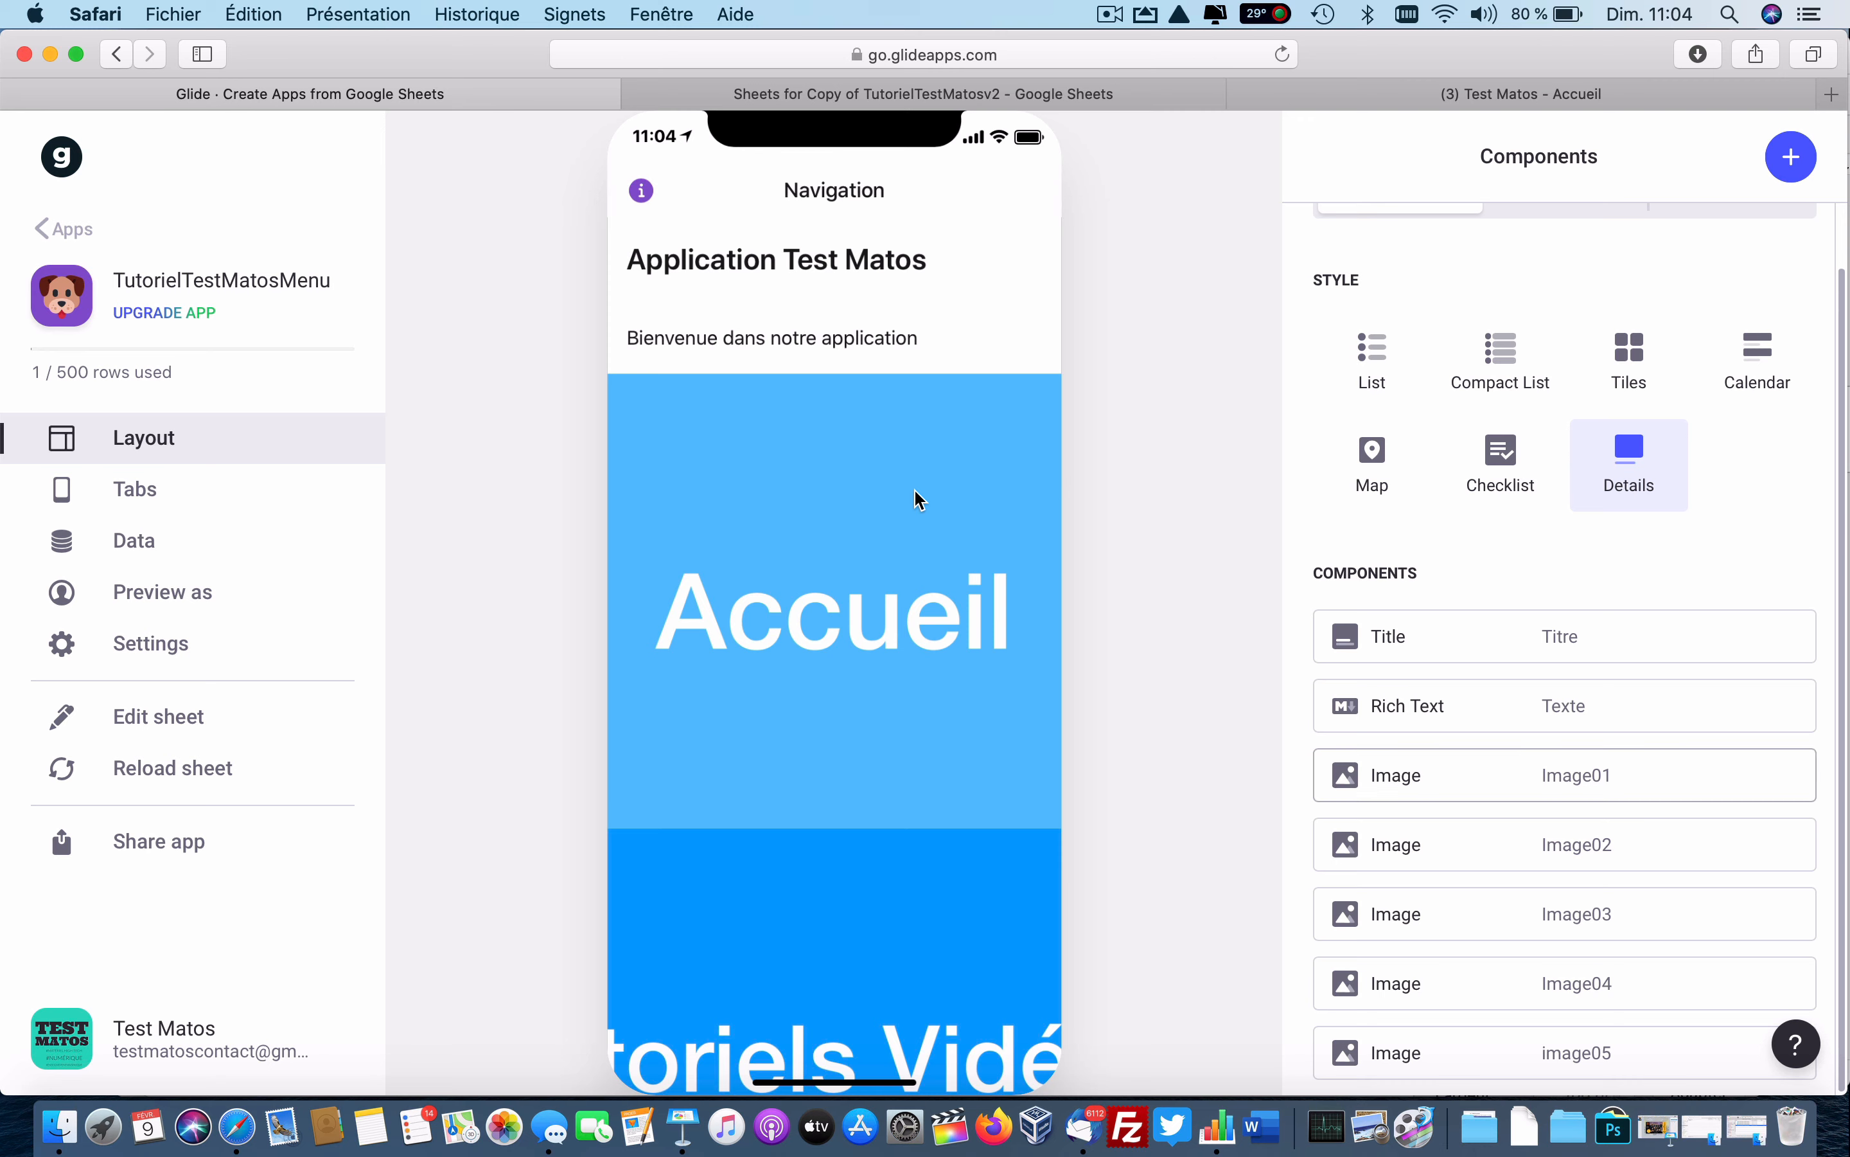
Give Image01 a 3:1 height, link it to the Accueil screen, and test the link.
click(1487, 774)
click(1662, 574)
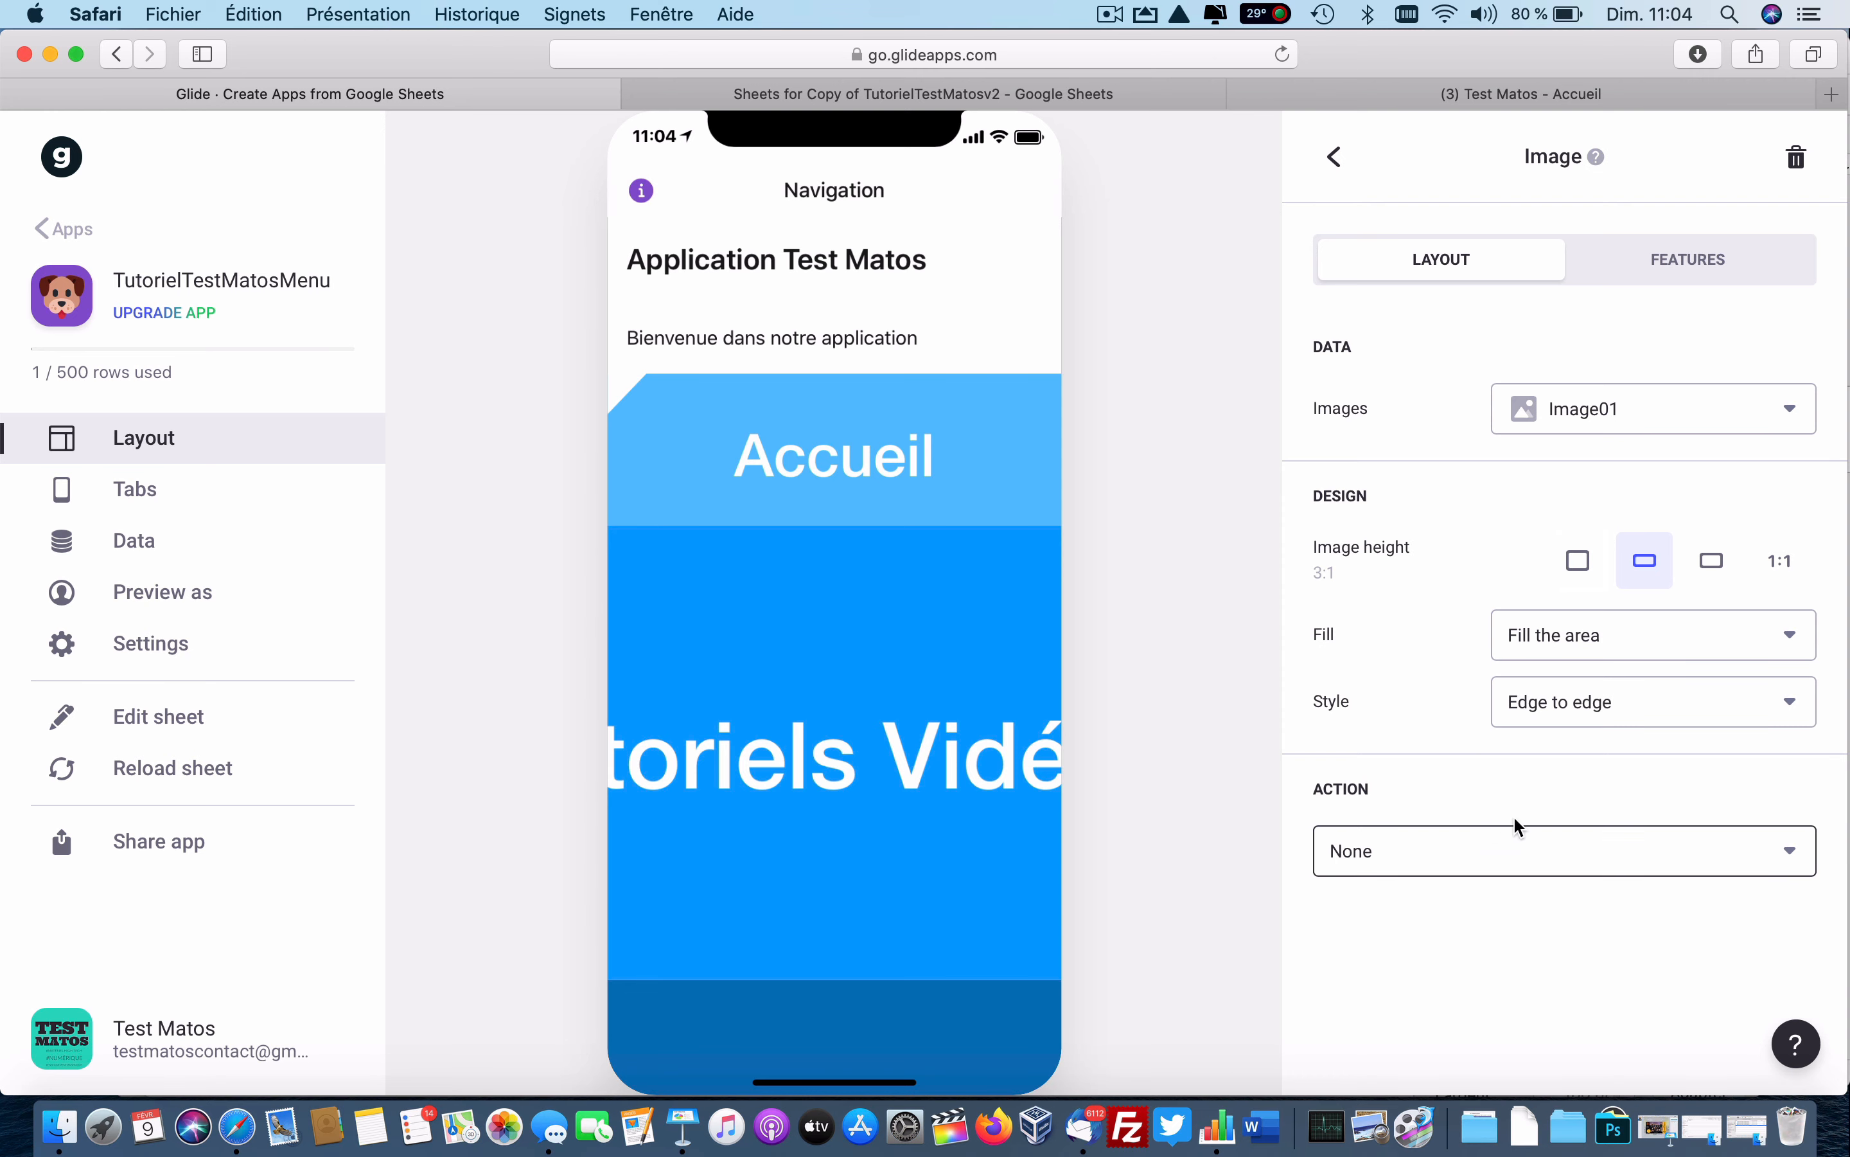
click(1520, 856)
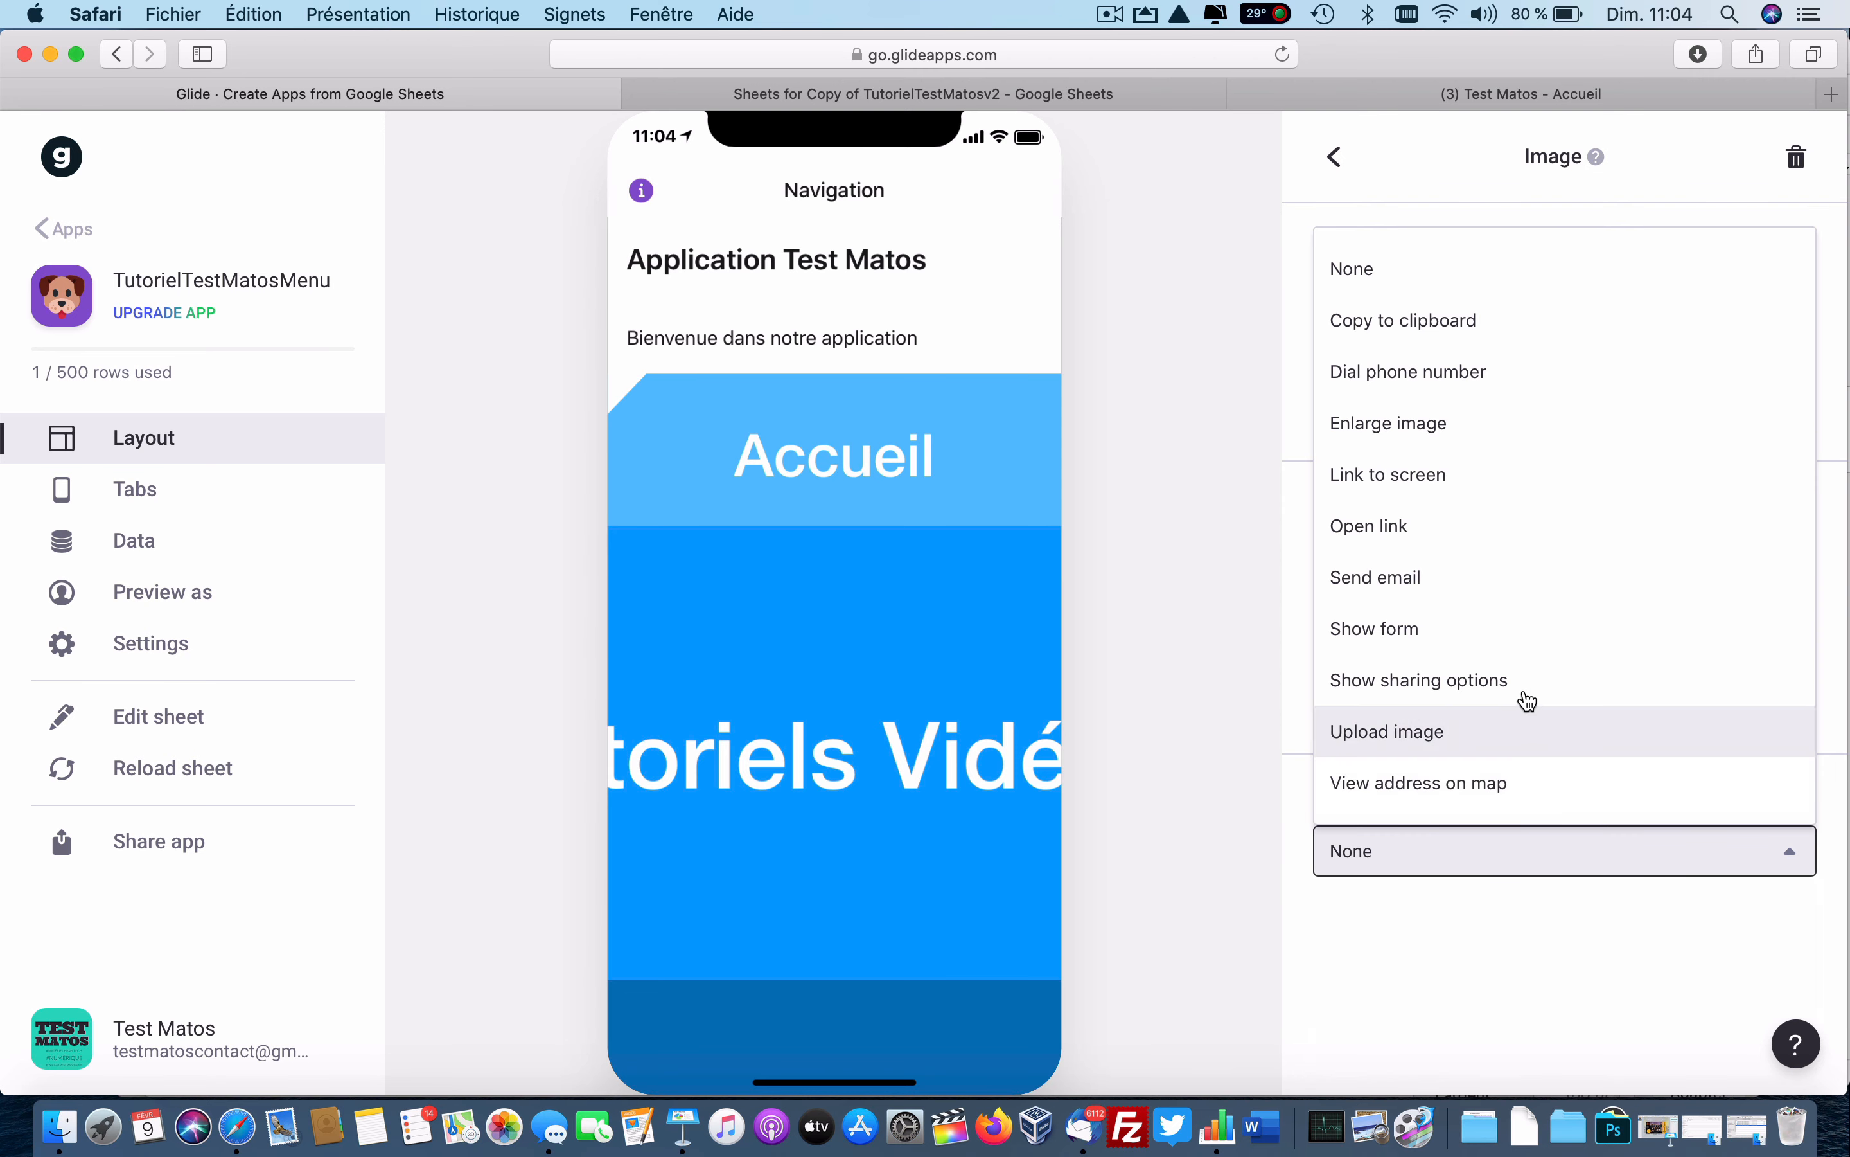
click(1444, 478)
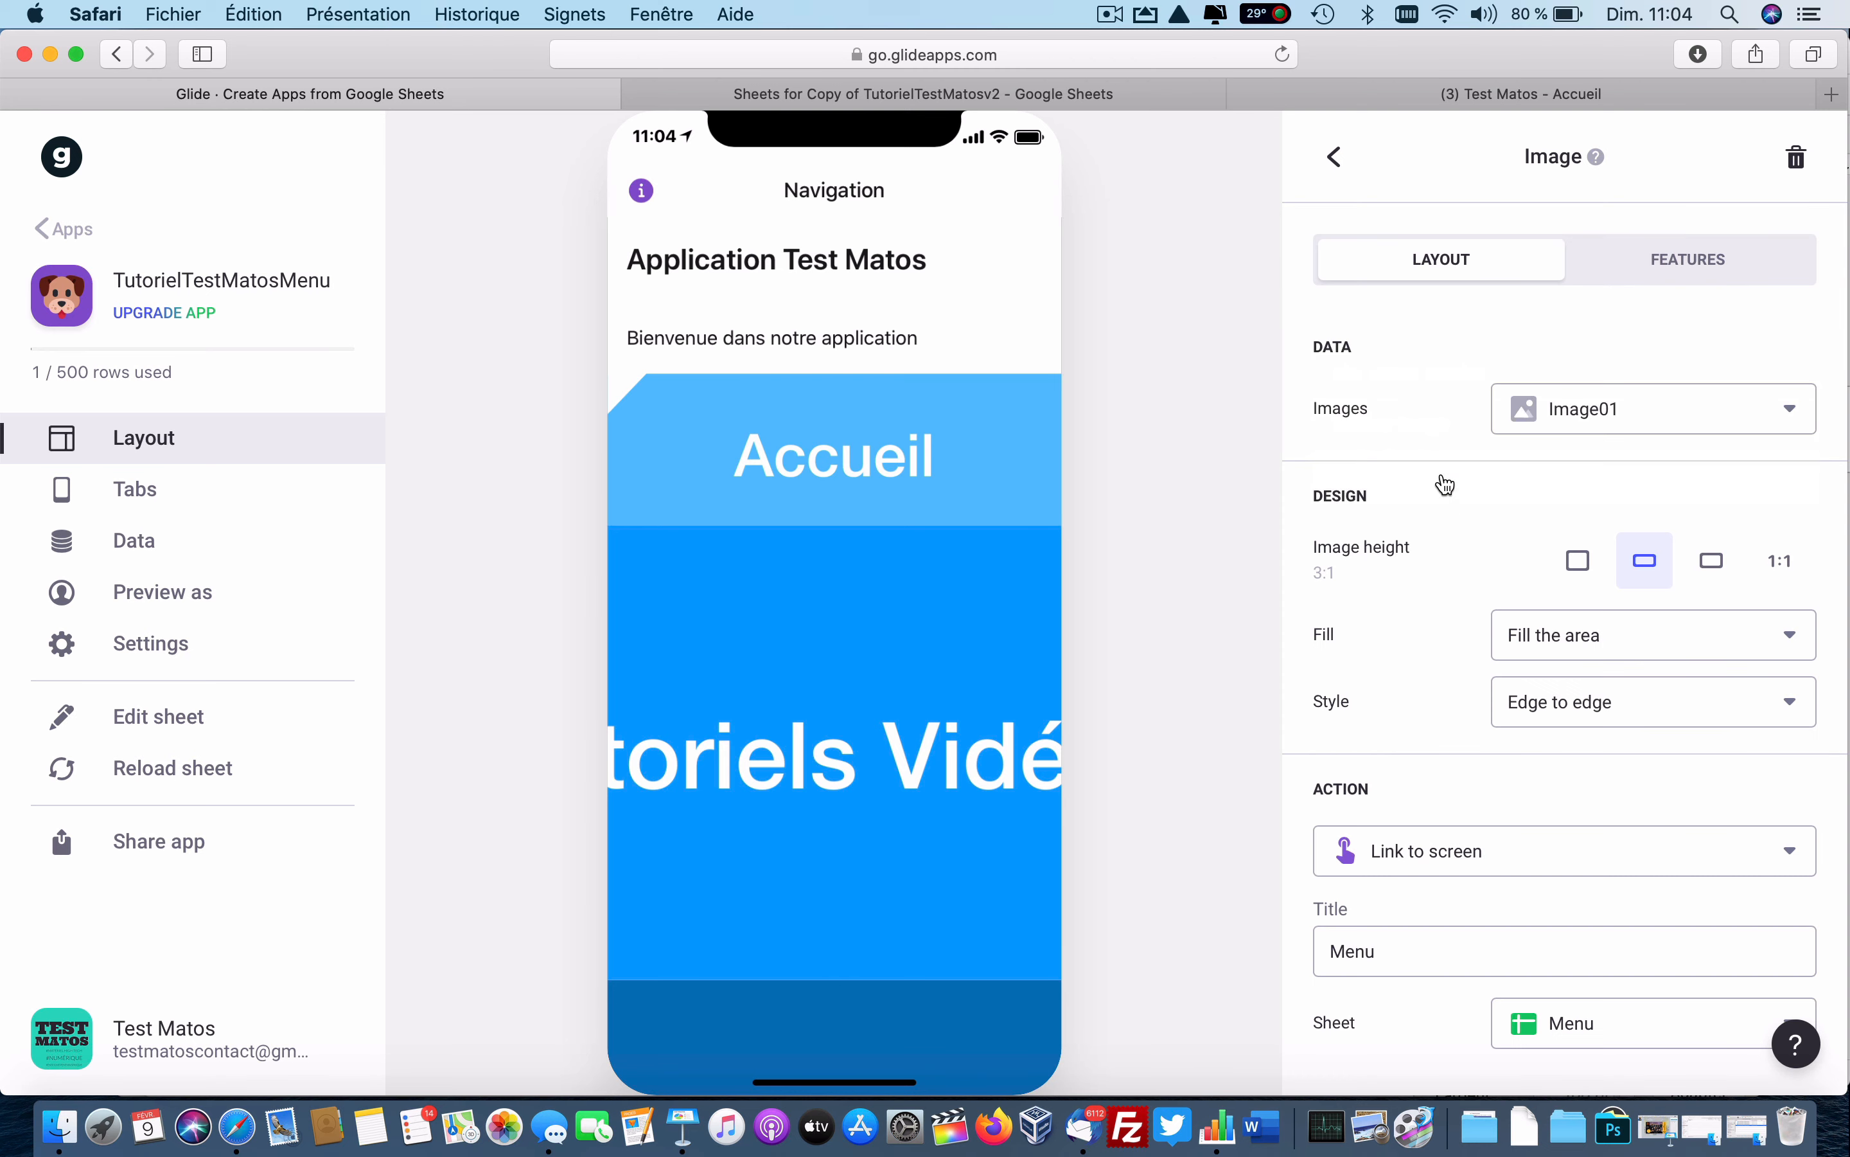
click(1639, 1032)
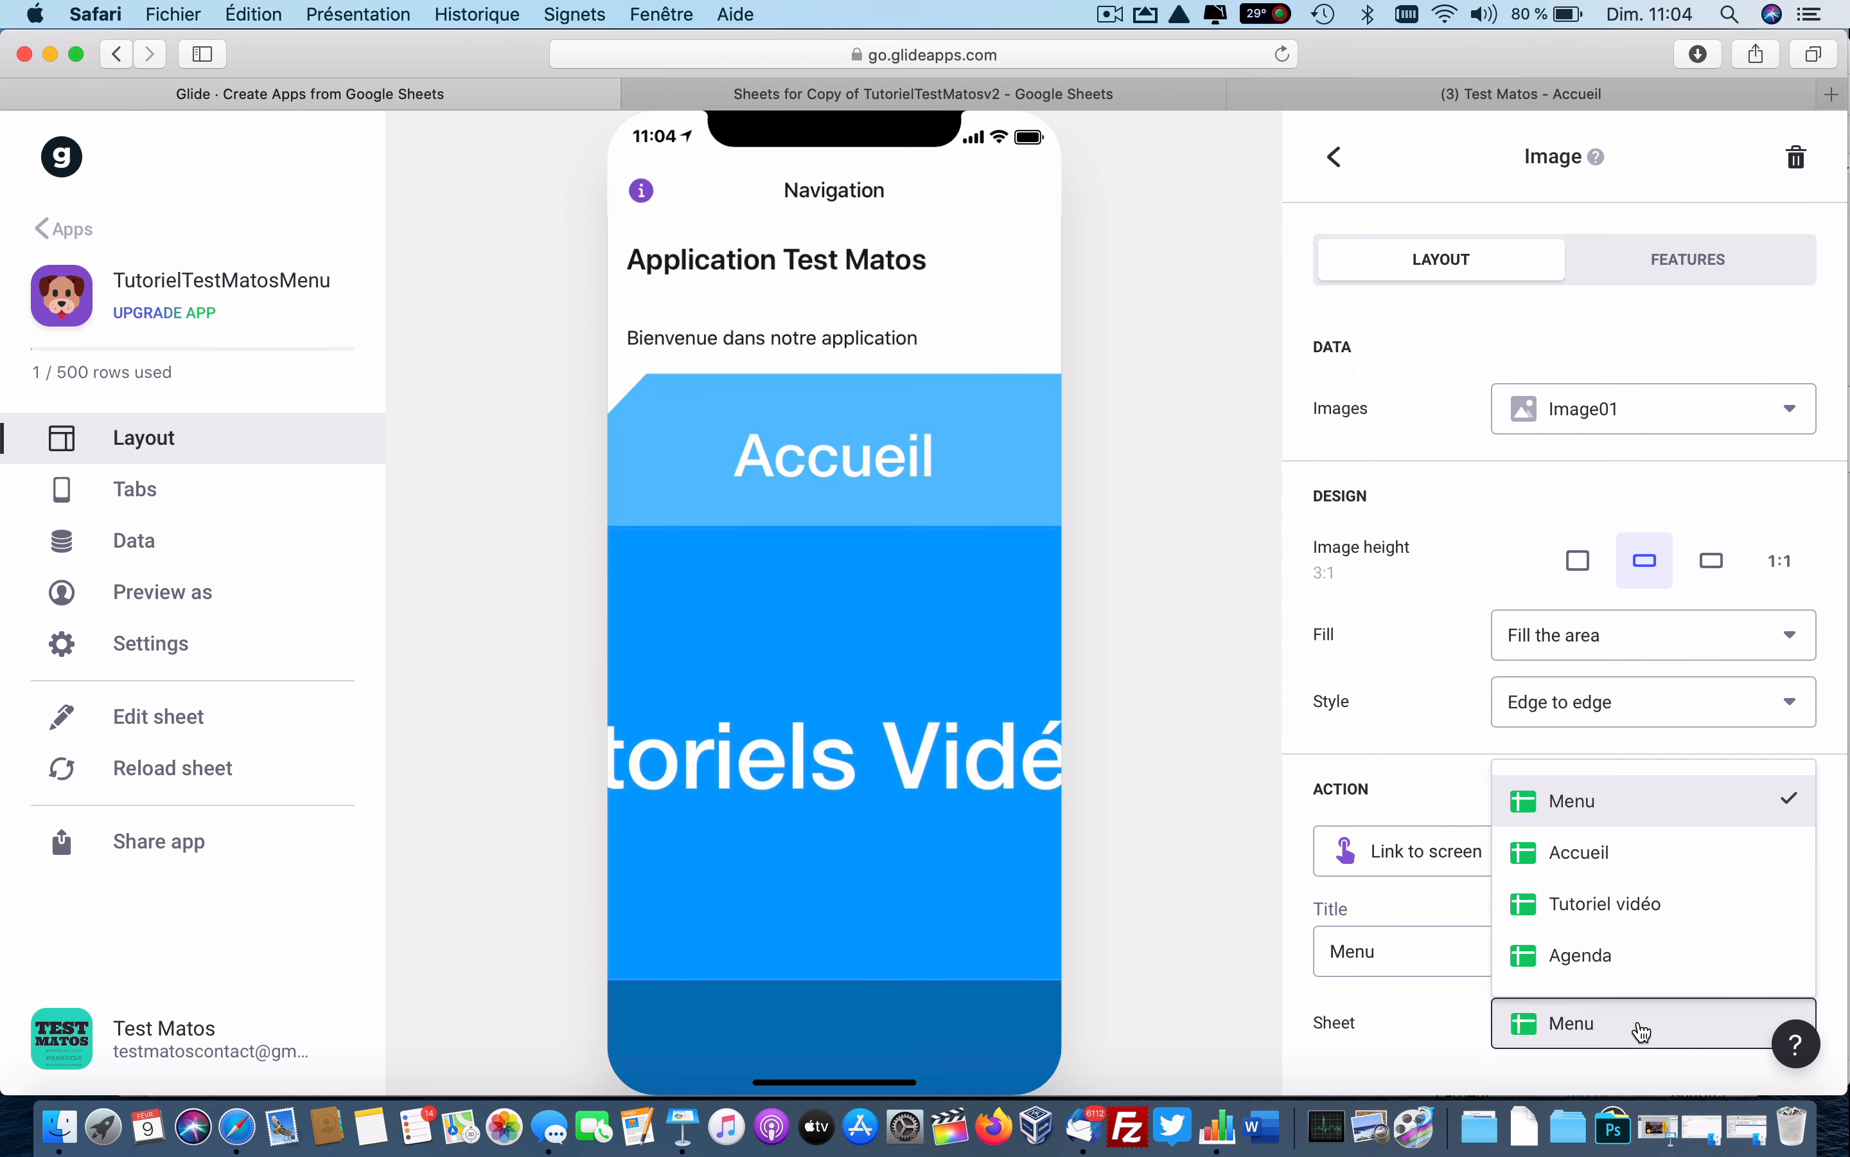
click(1635, 852)
click(859, 479)
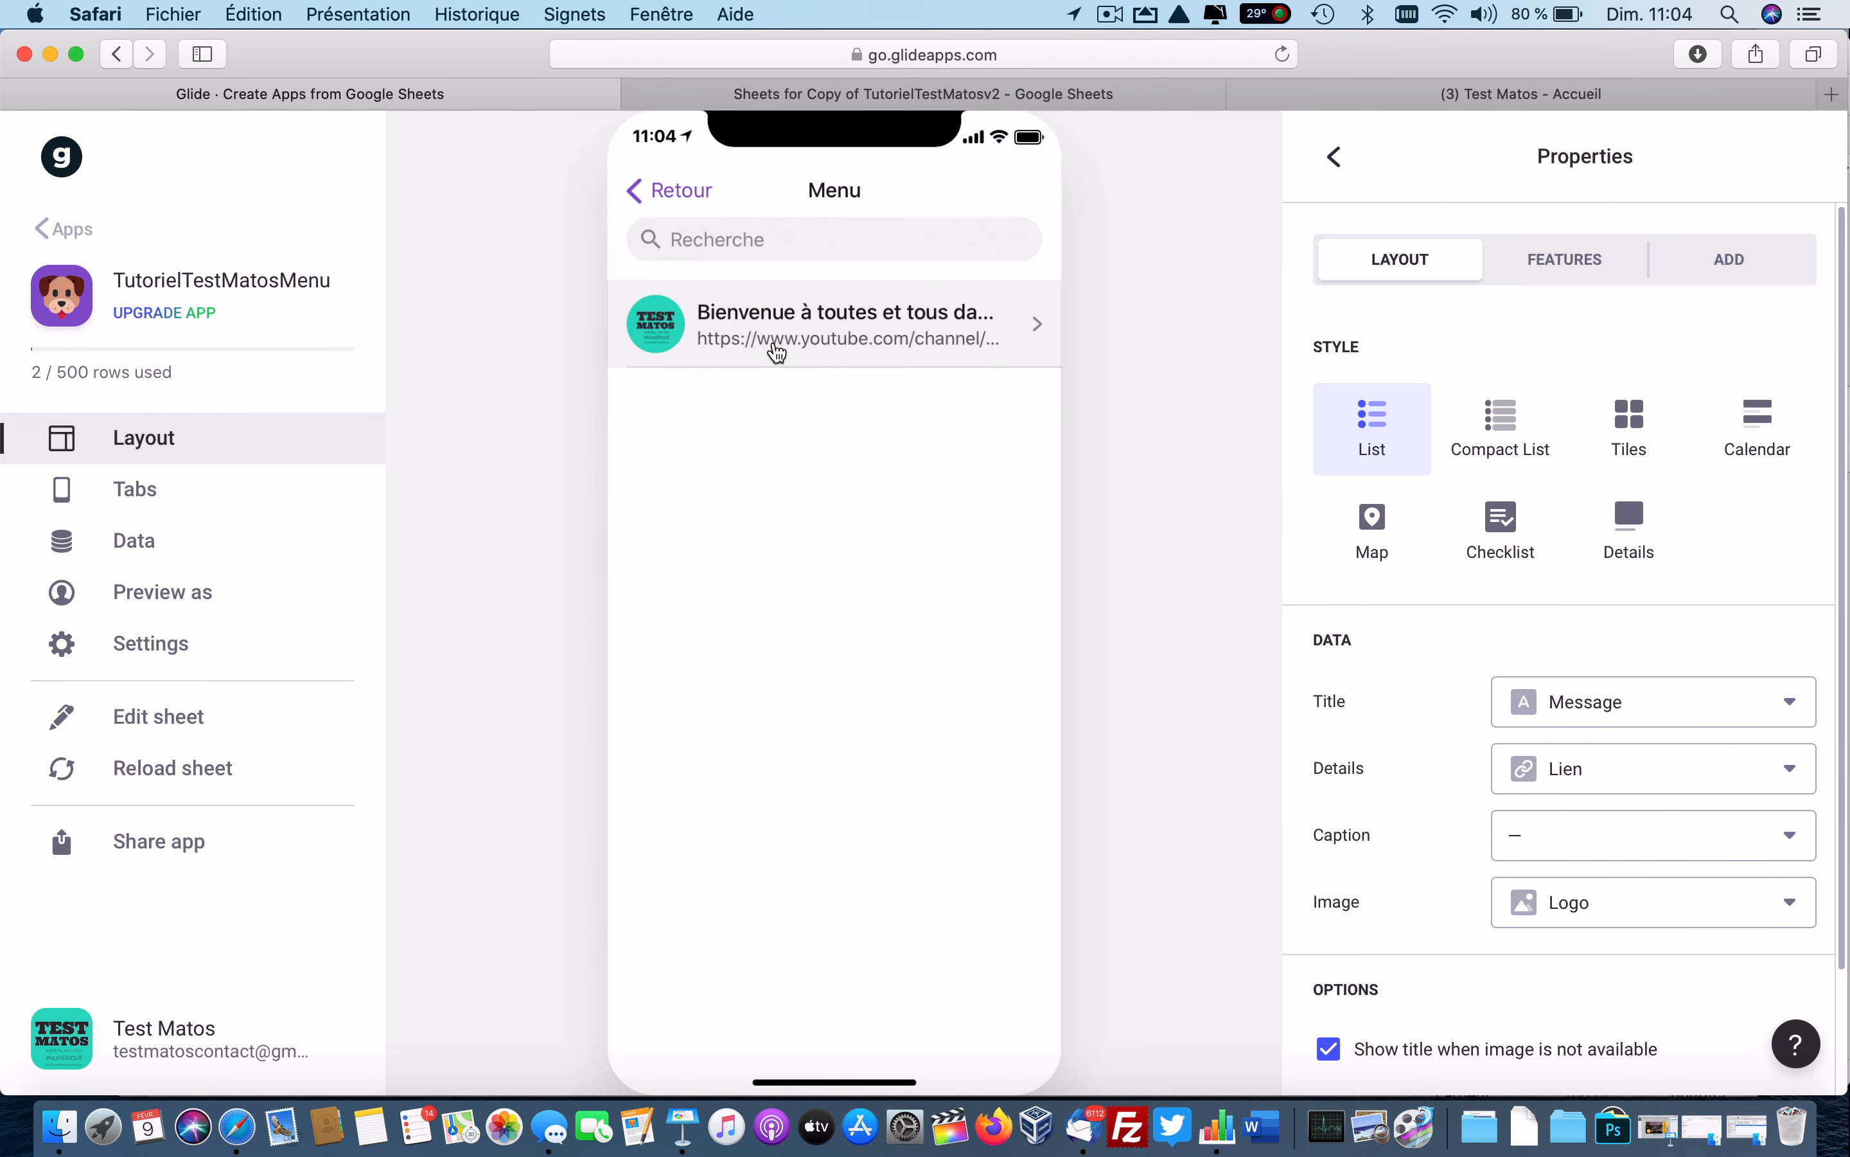
click(685, 201)
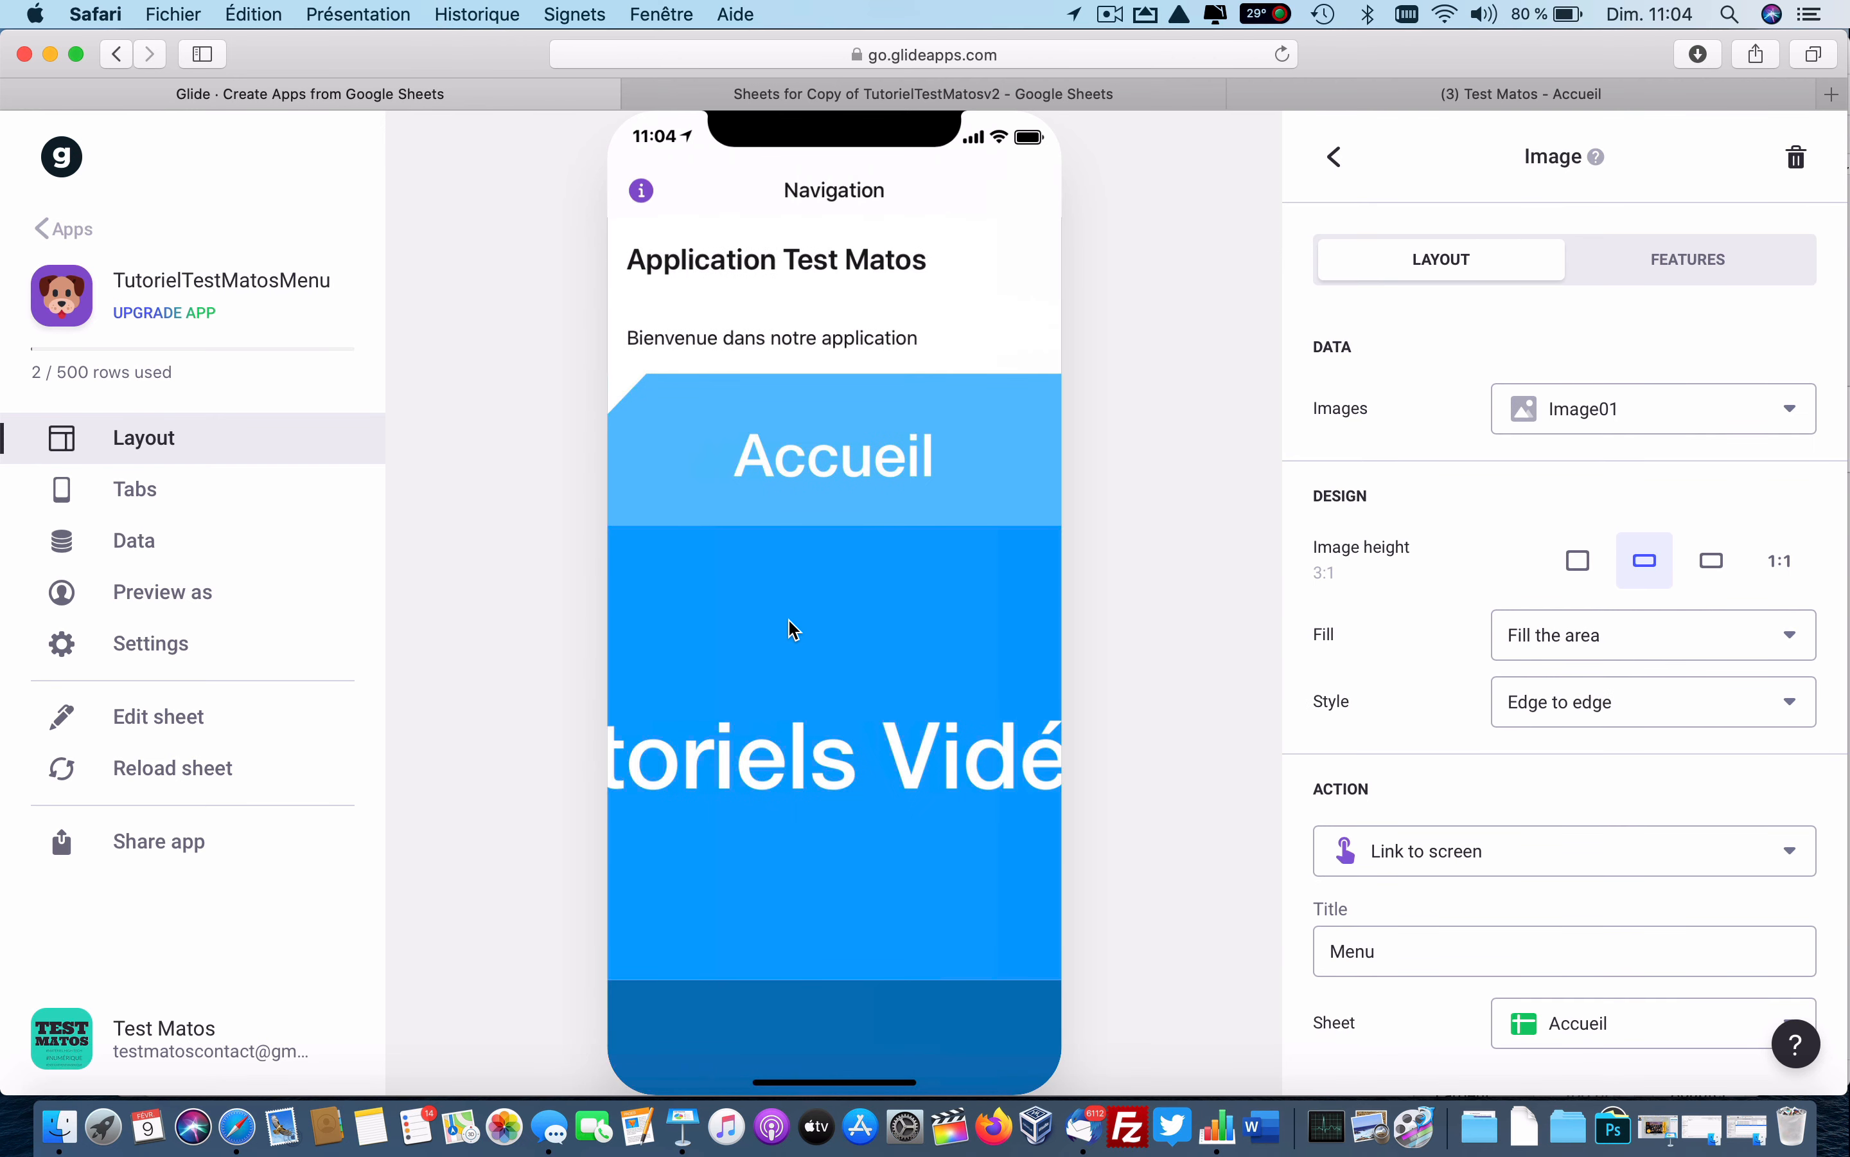
Give Image02 a 3:1 height and link it to the Tutoriel vidéo screen.
click(1347, 190)
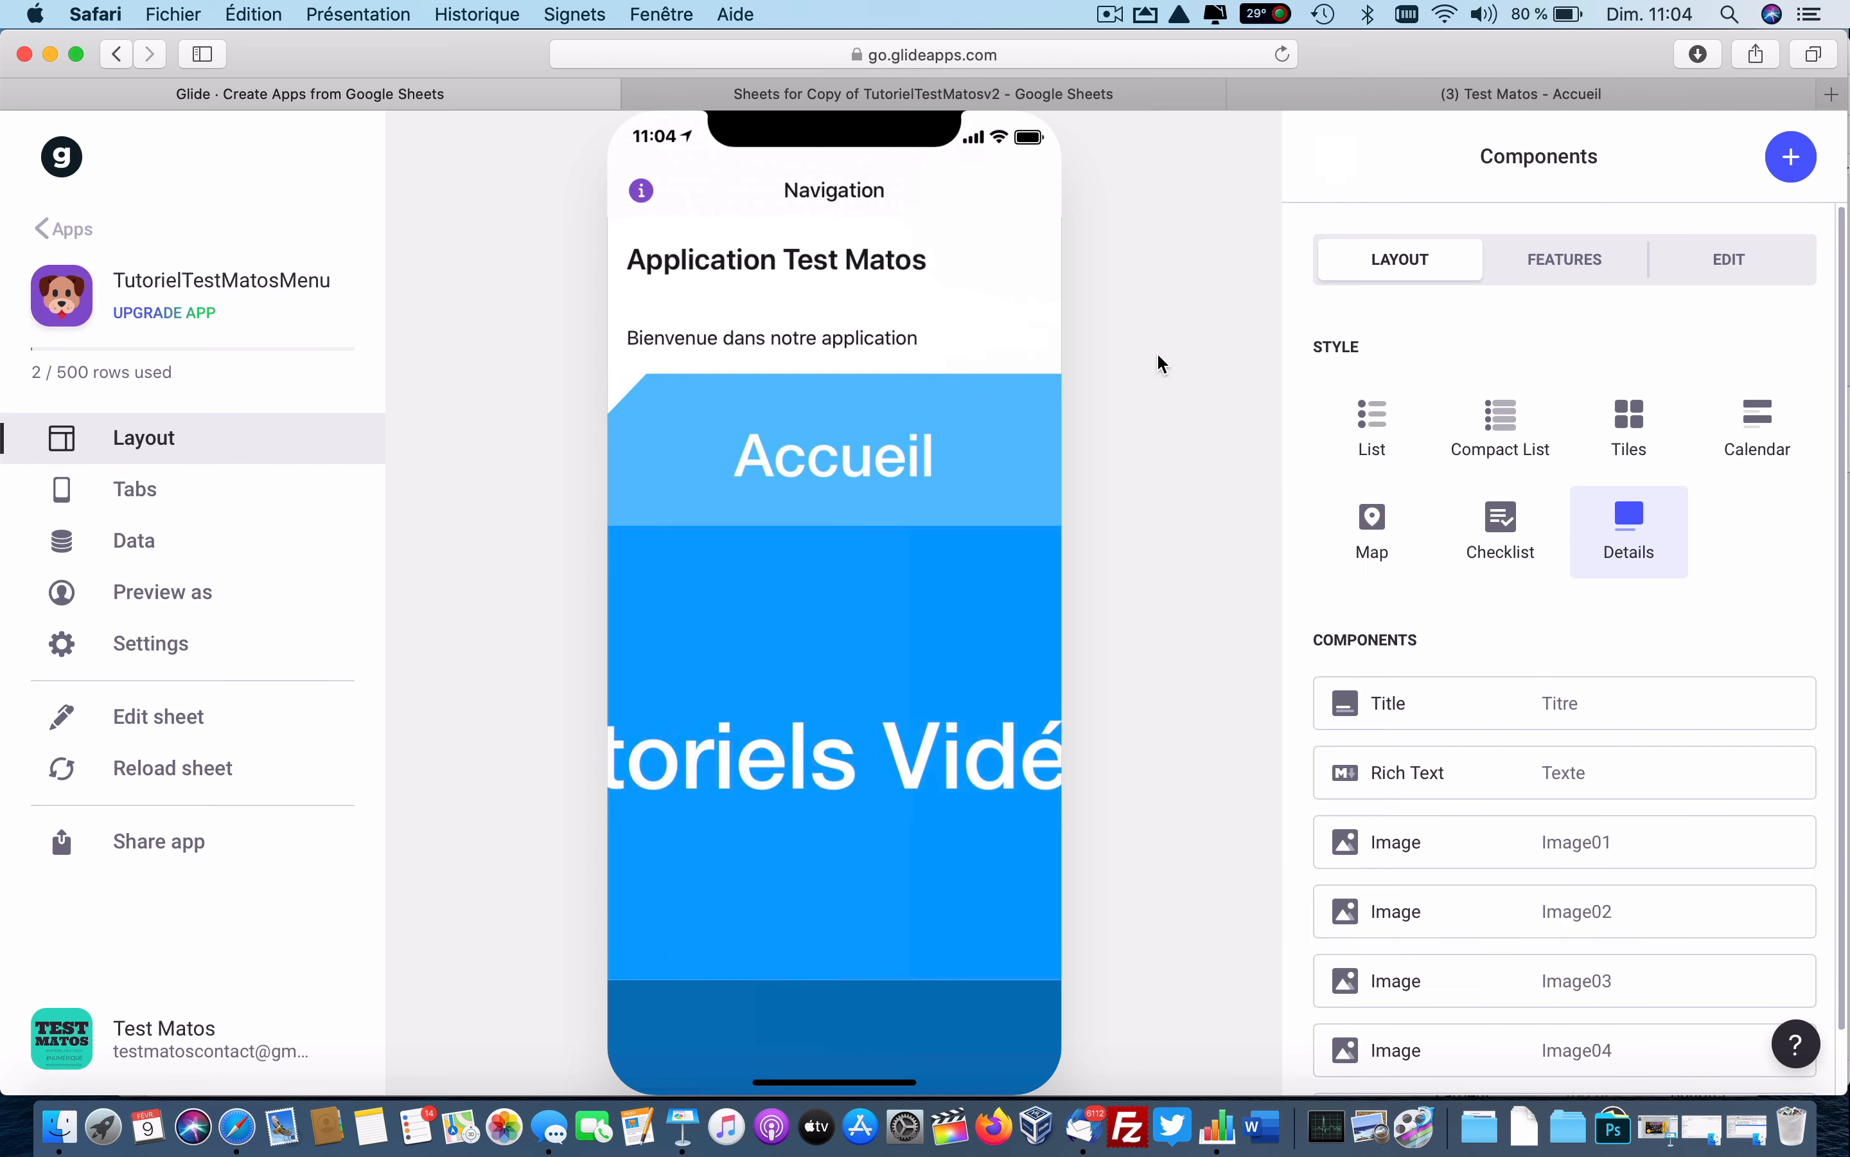
click(1534, 902)
click(1638, 574)
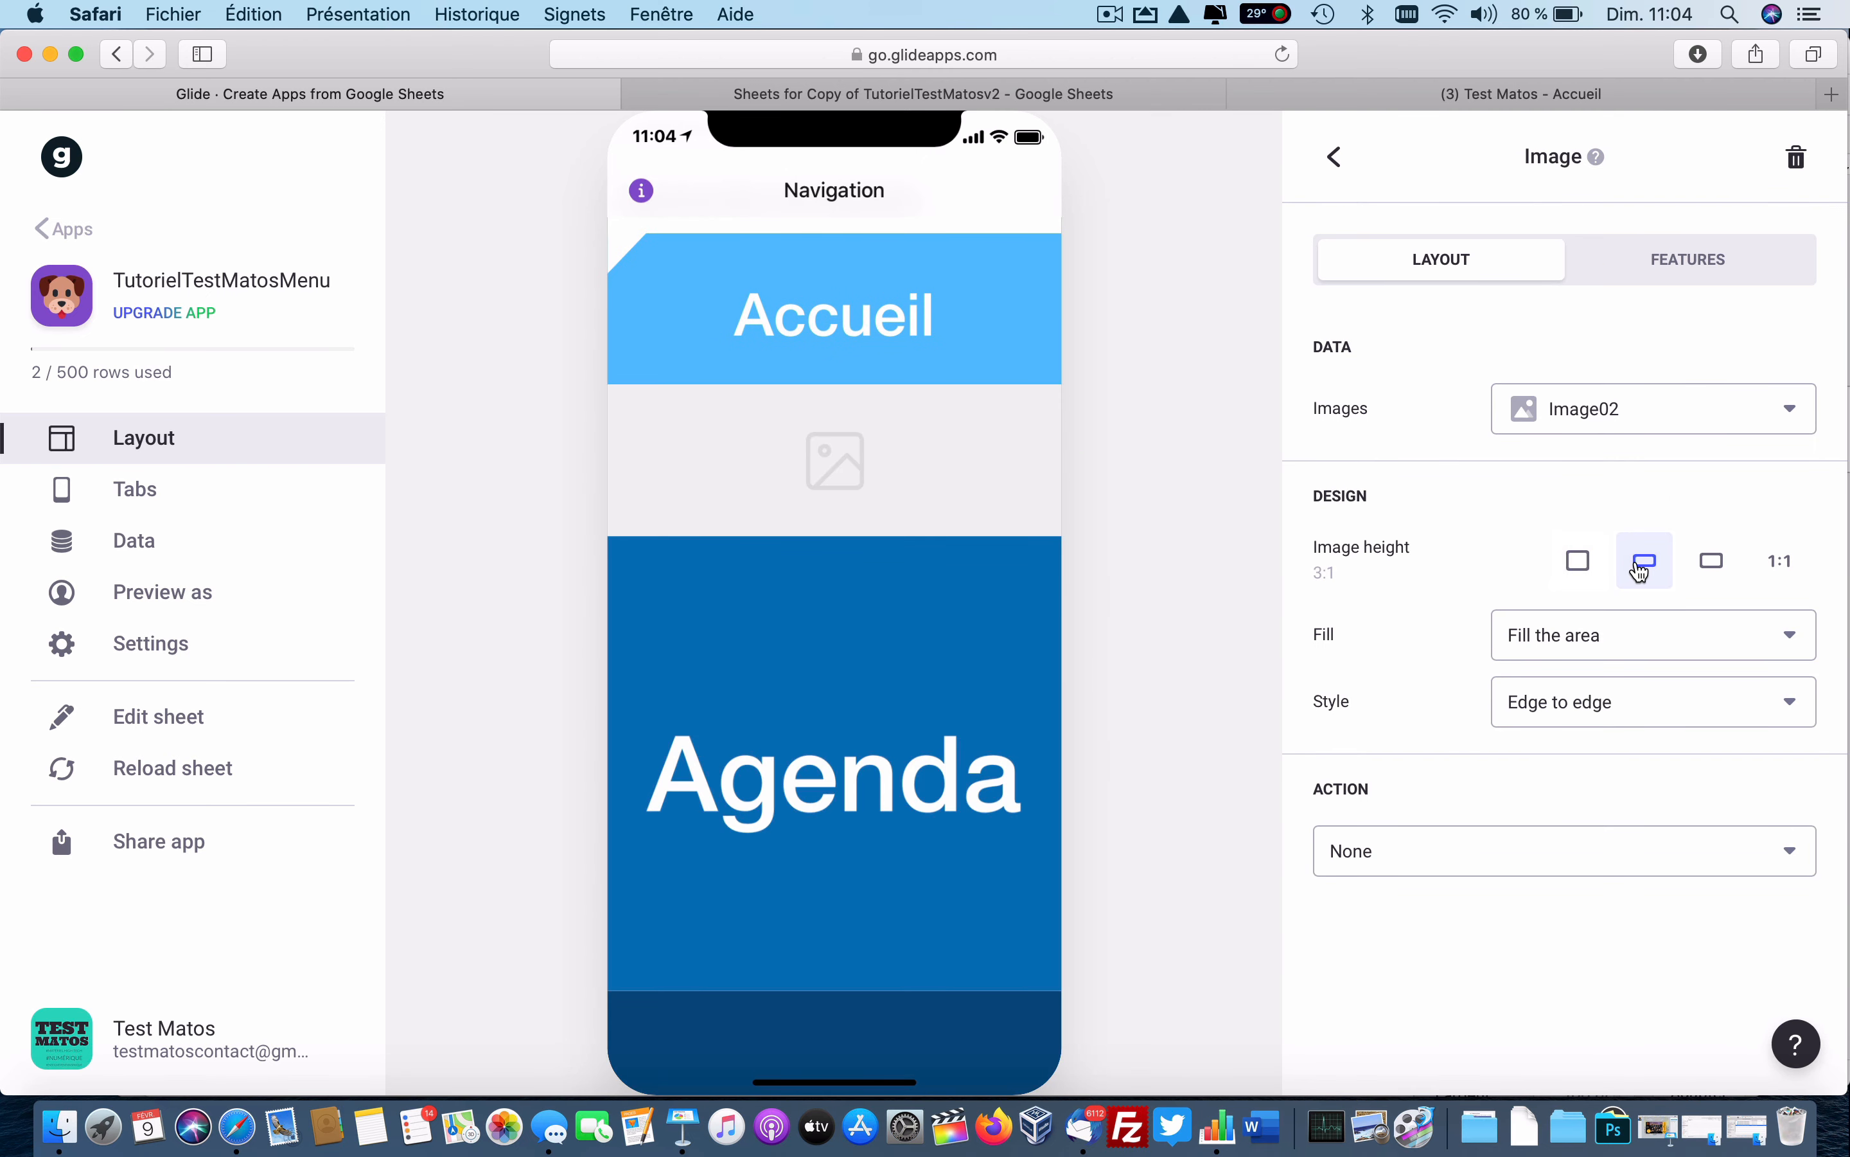
click(1550, 851)
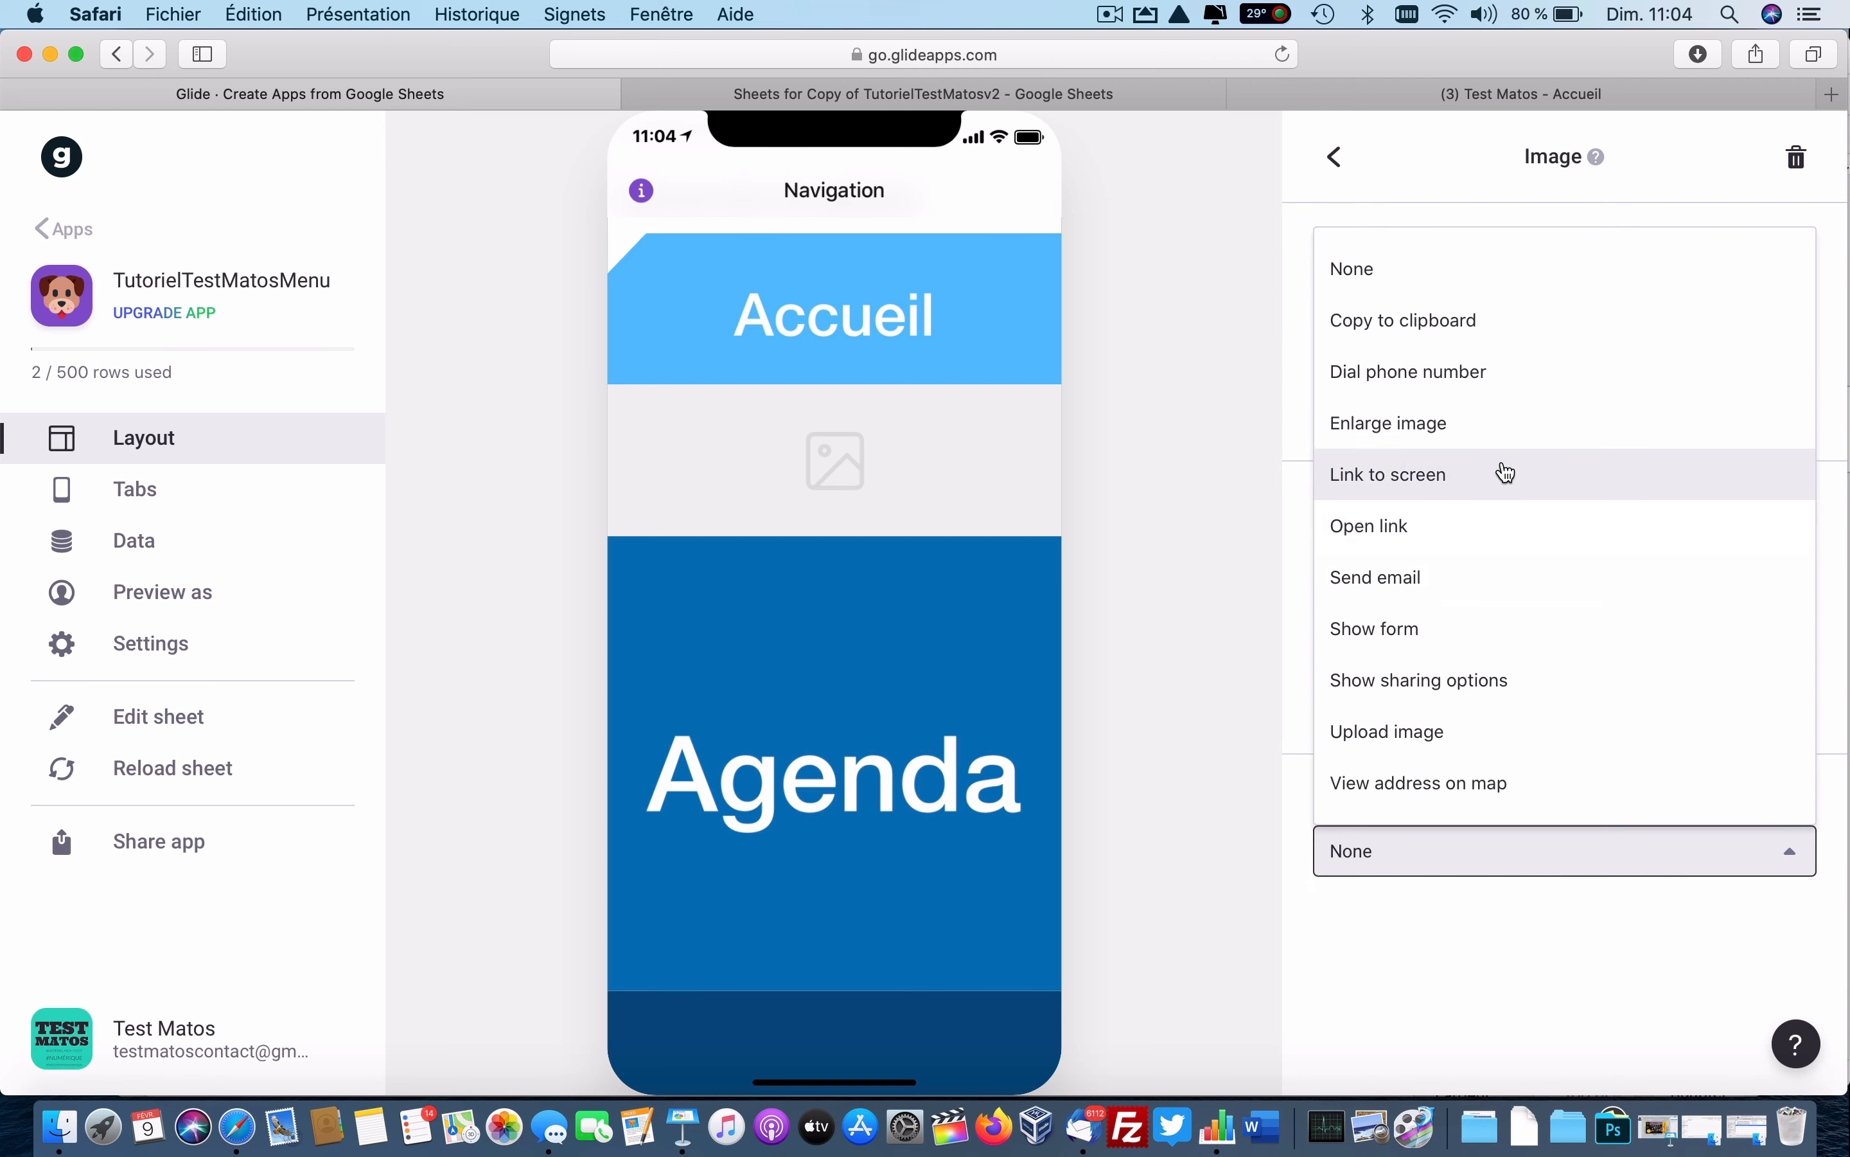
click(1441, 474)
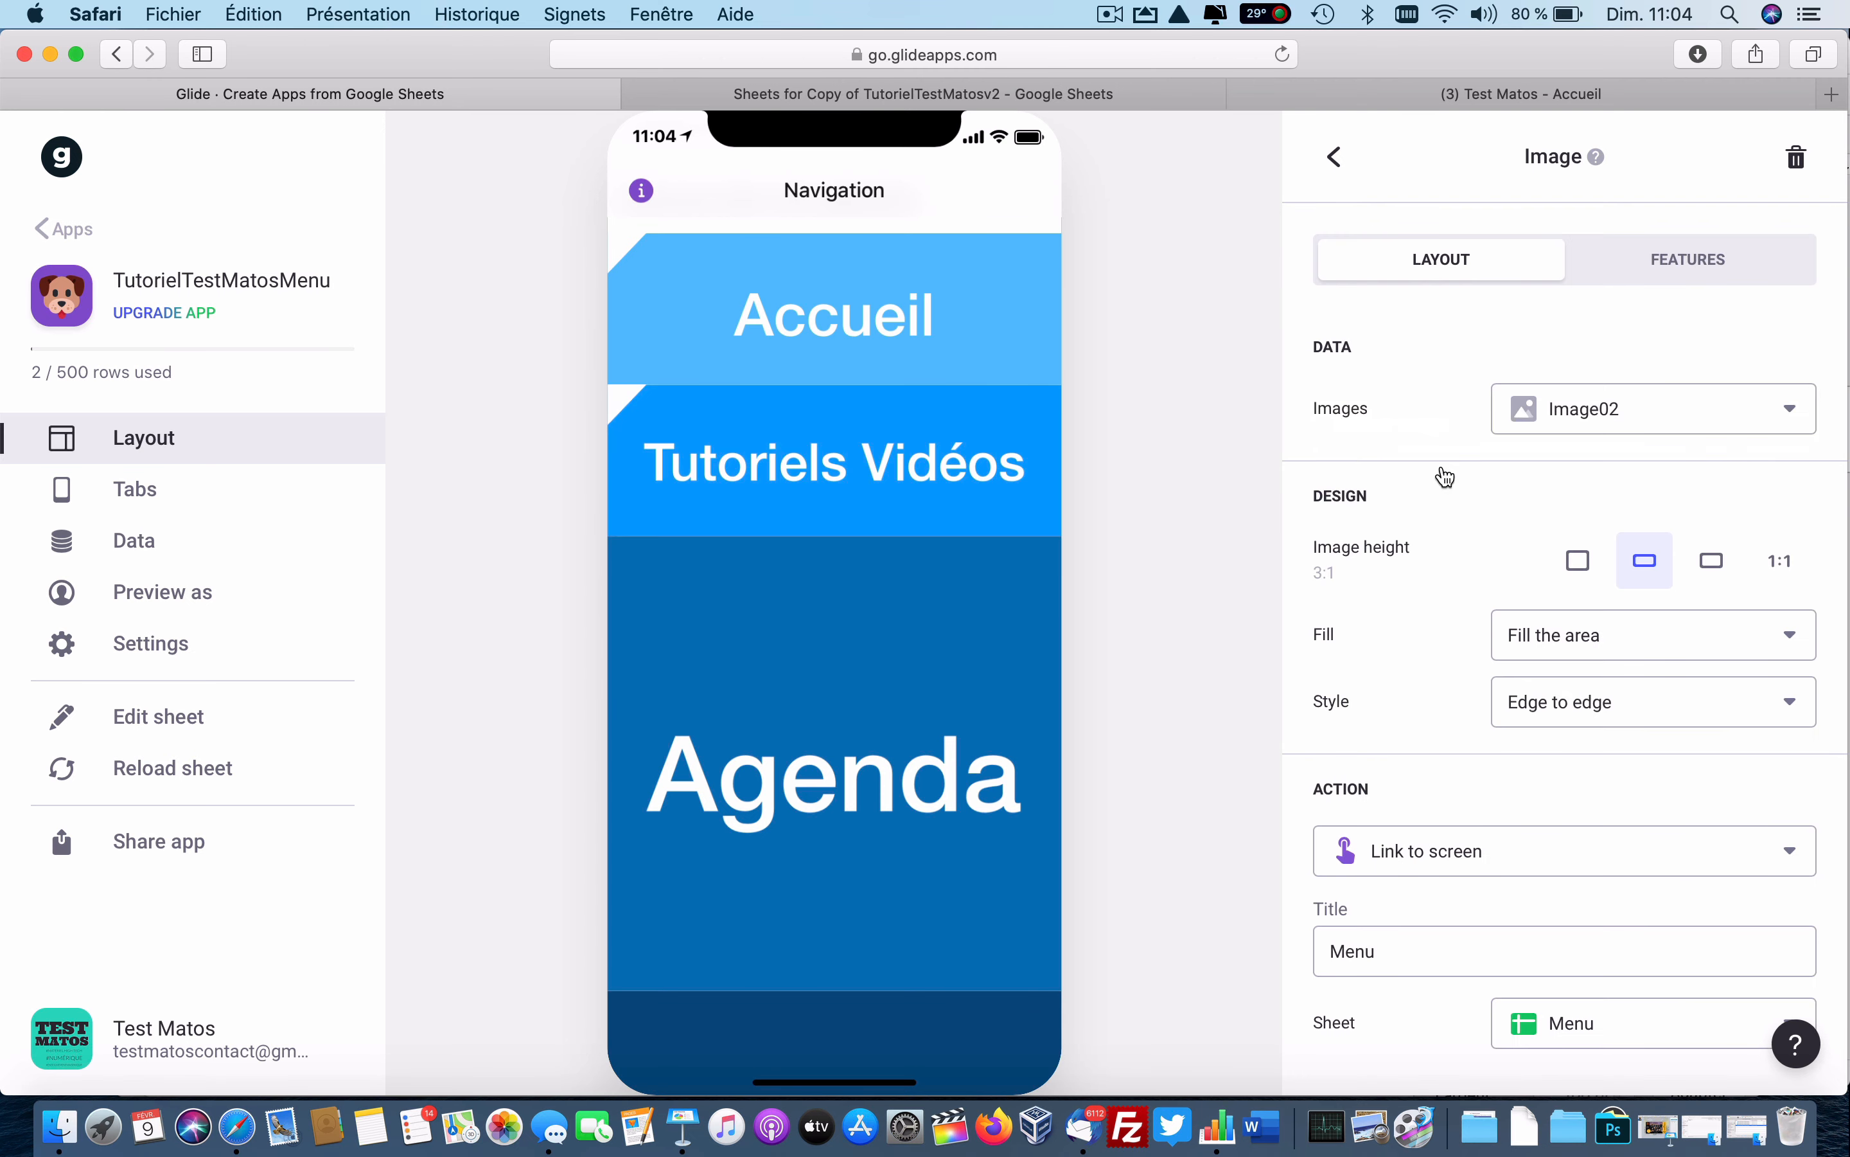
click(1594, 1041)
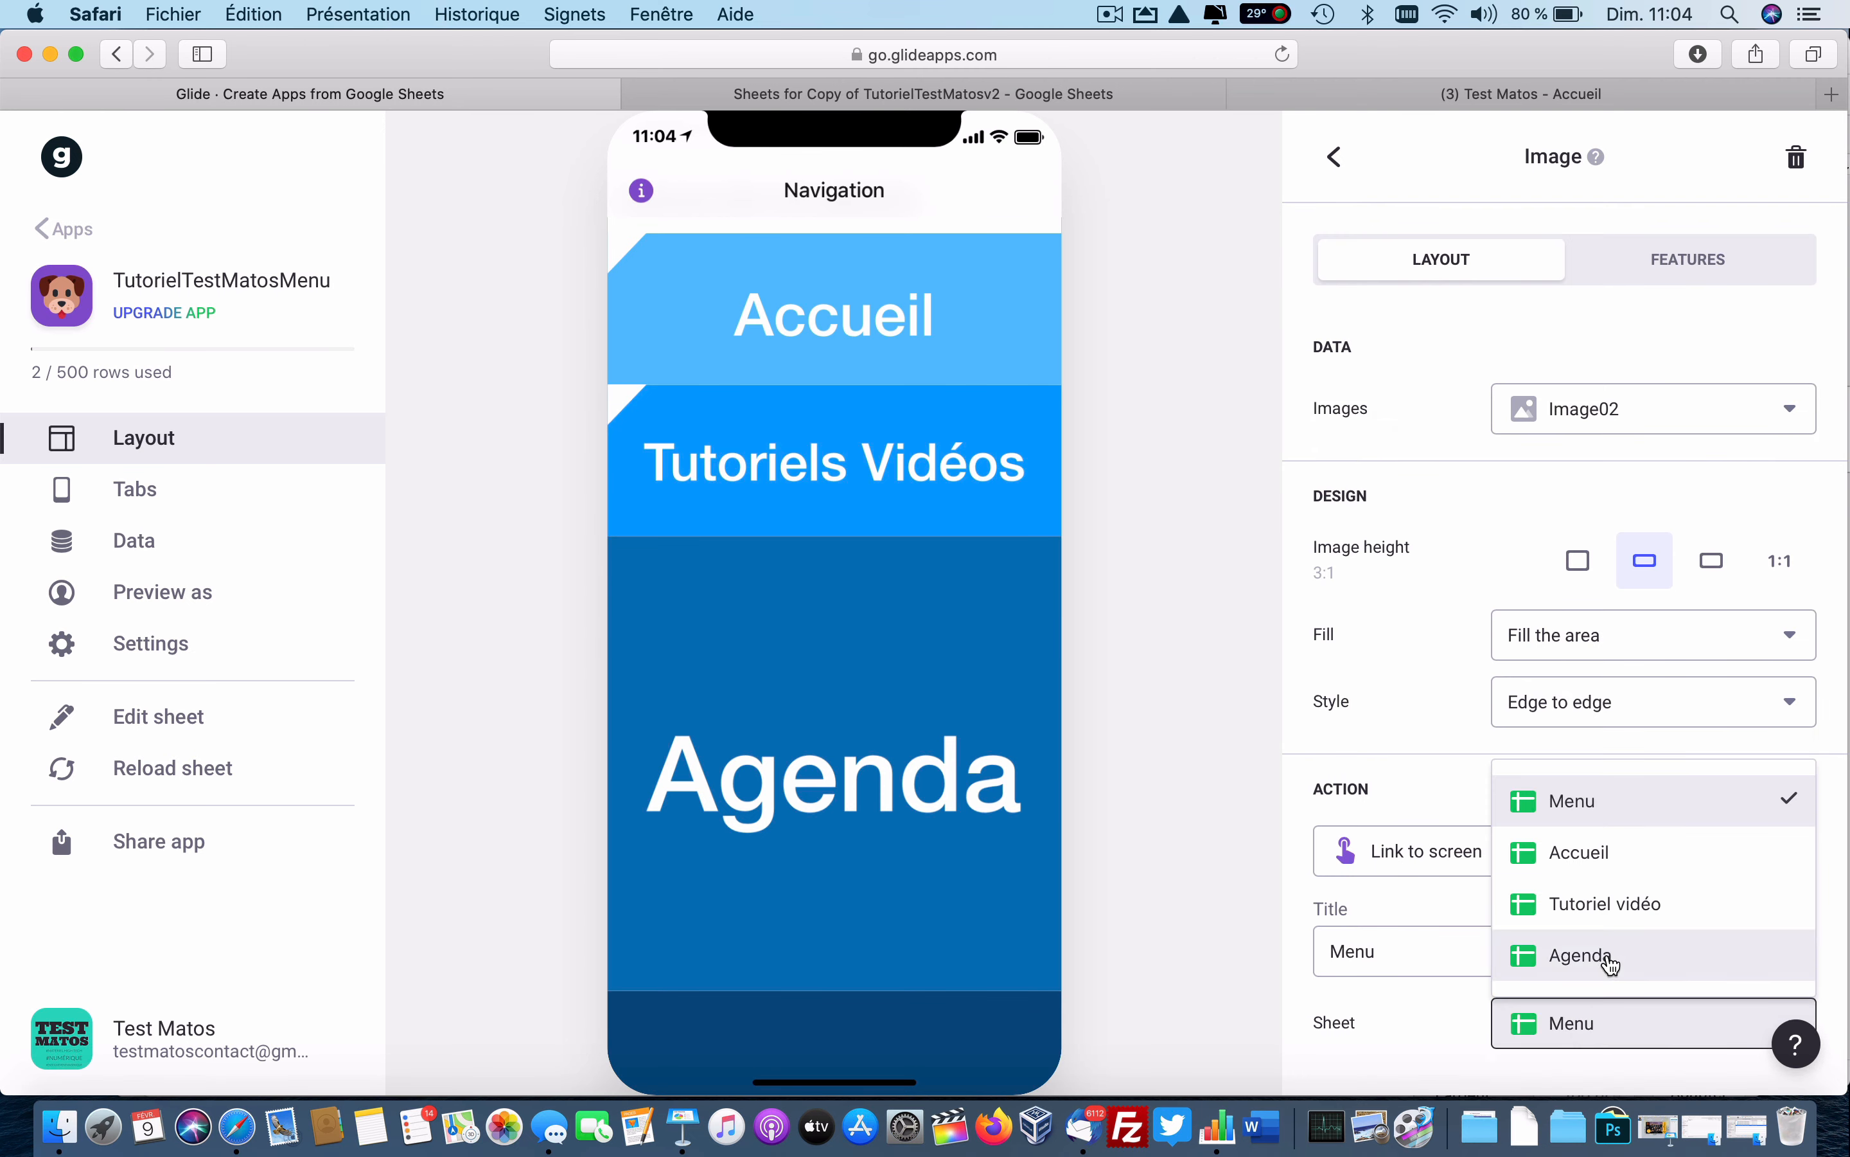
click(1625, 924)
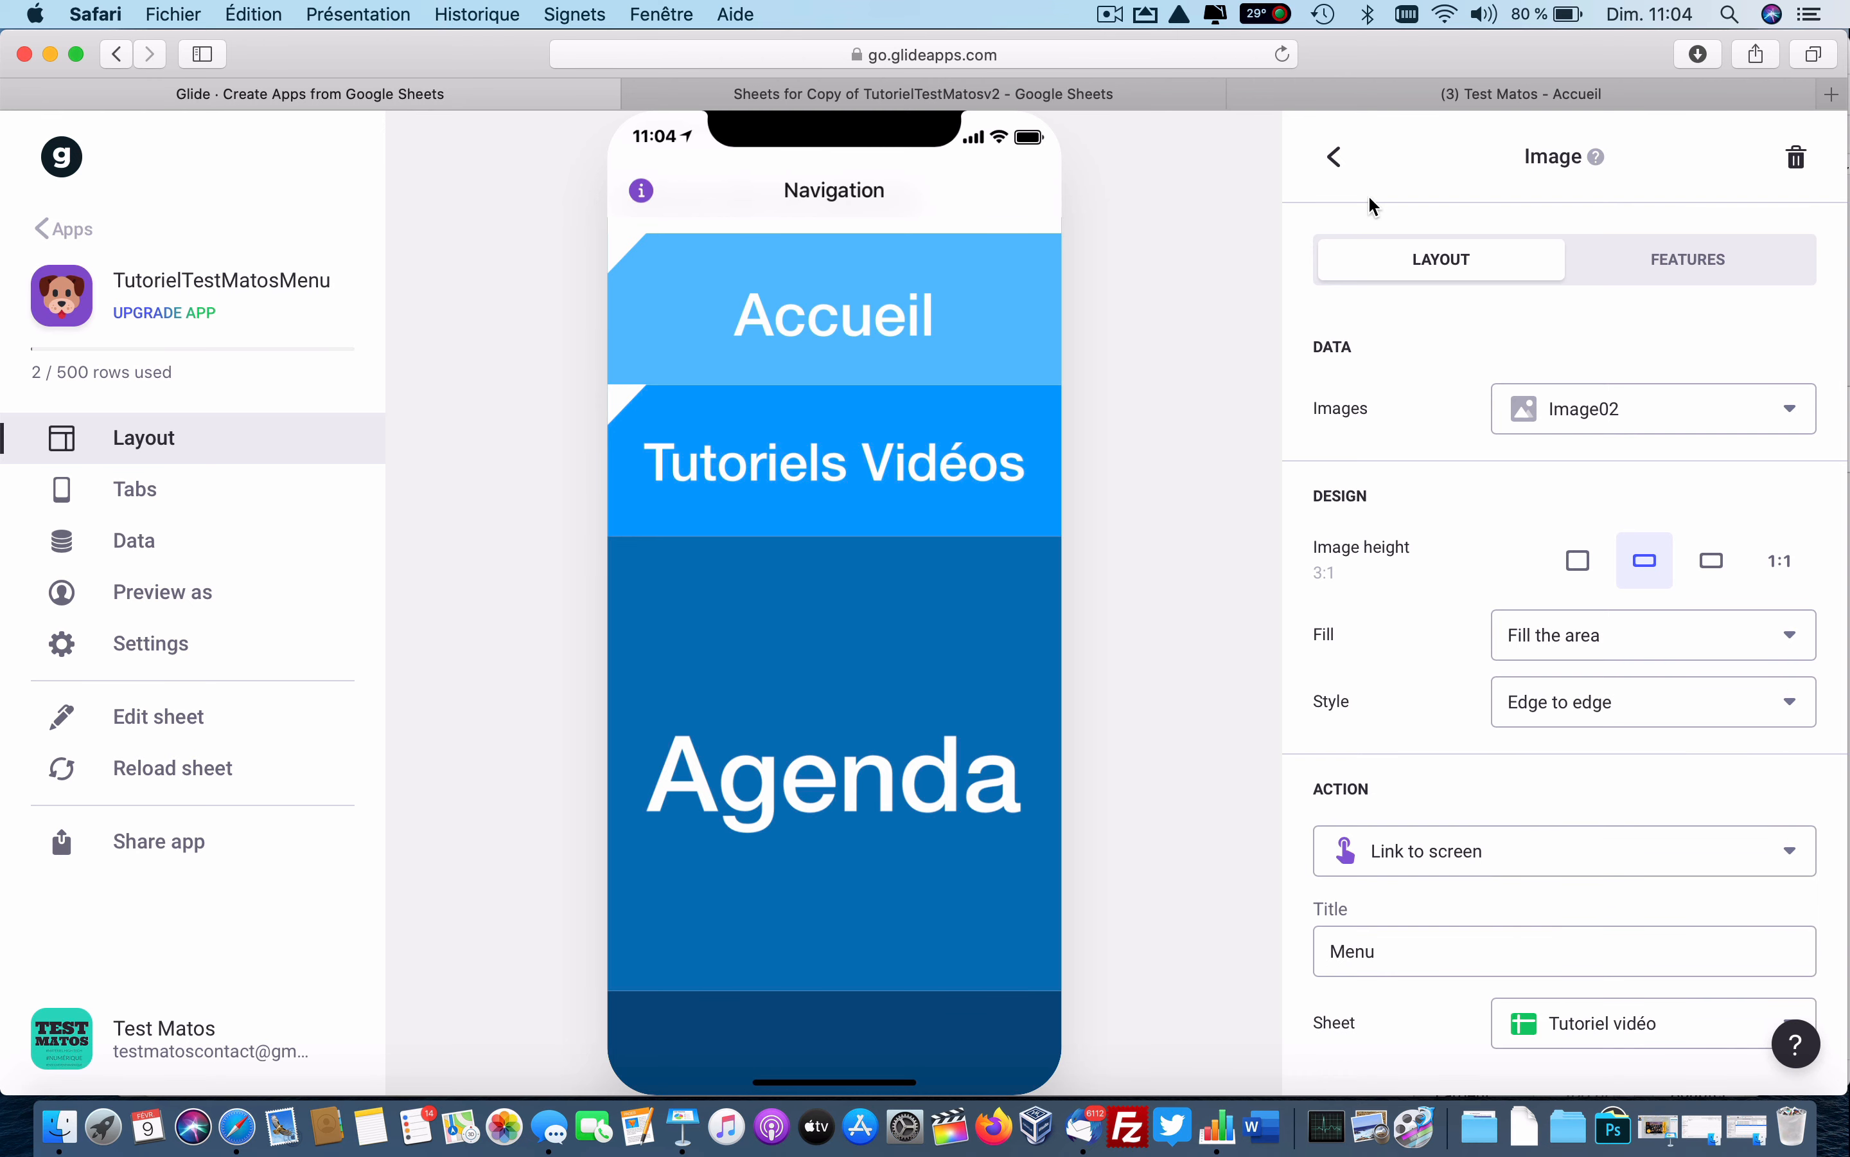
Give Image03 a 3:1 height and link it to the Agenda screen.
click(1340, 161)
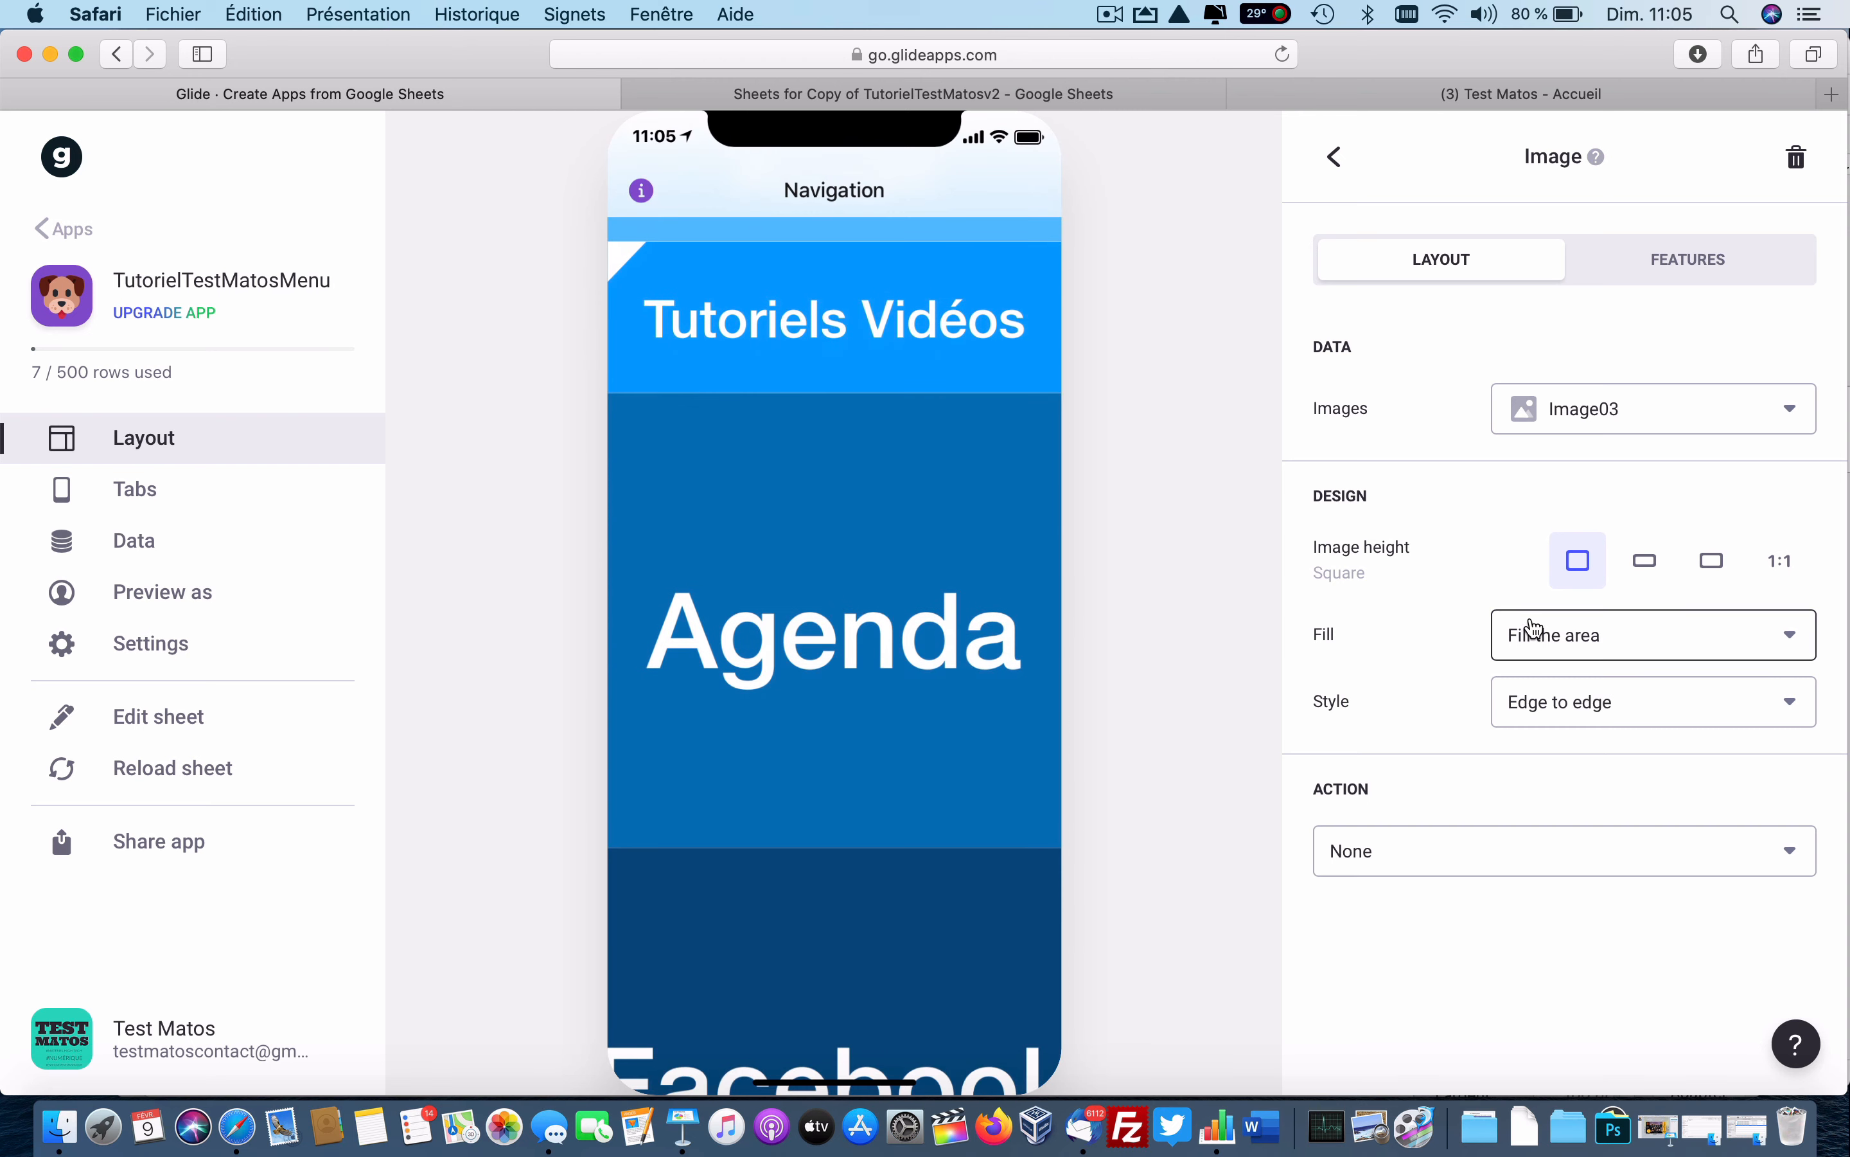
click(1645, 561)
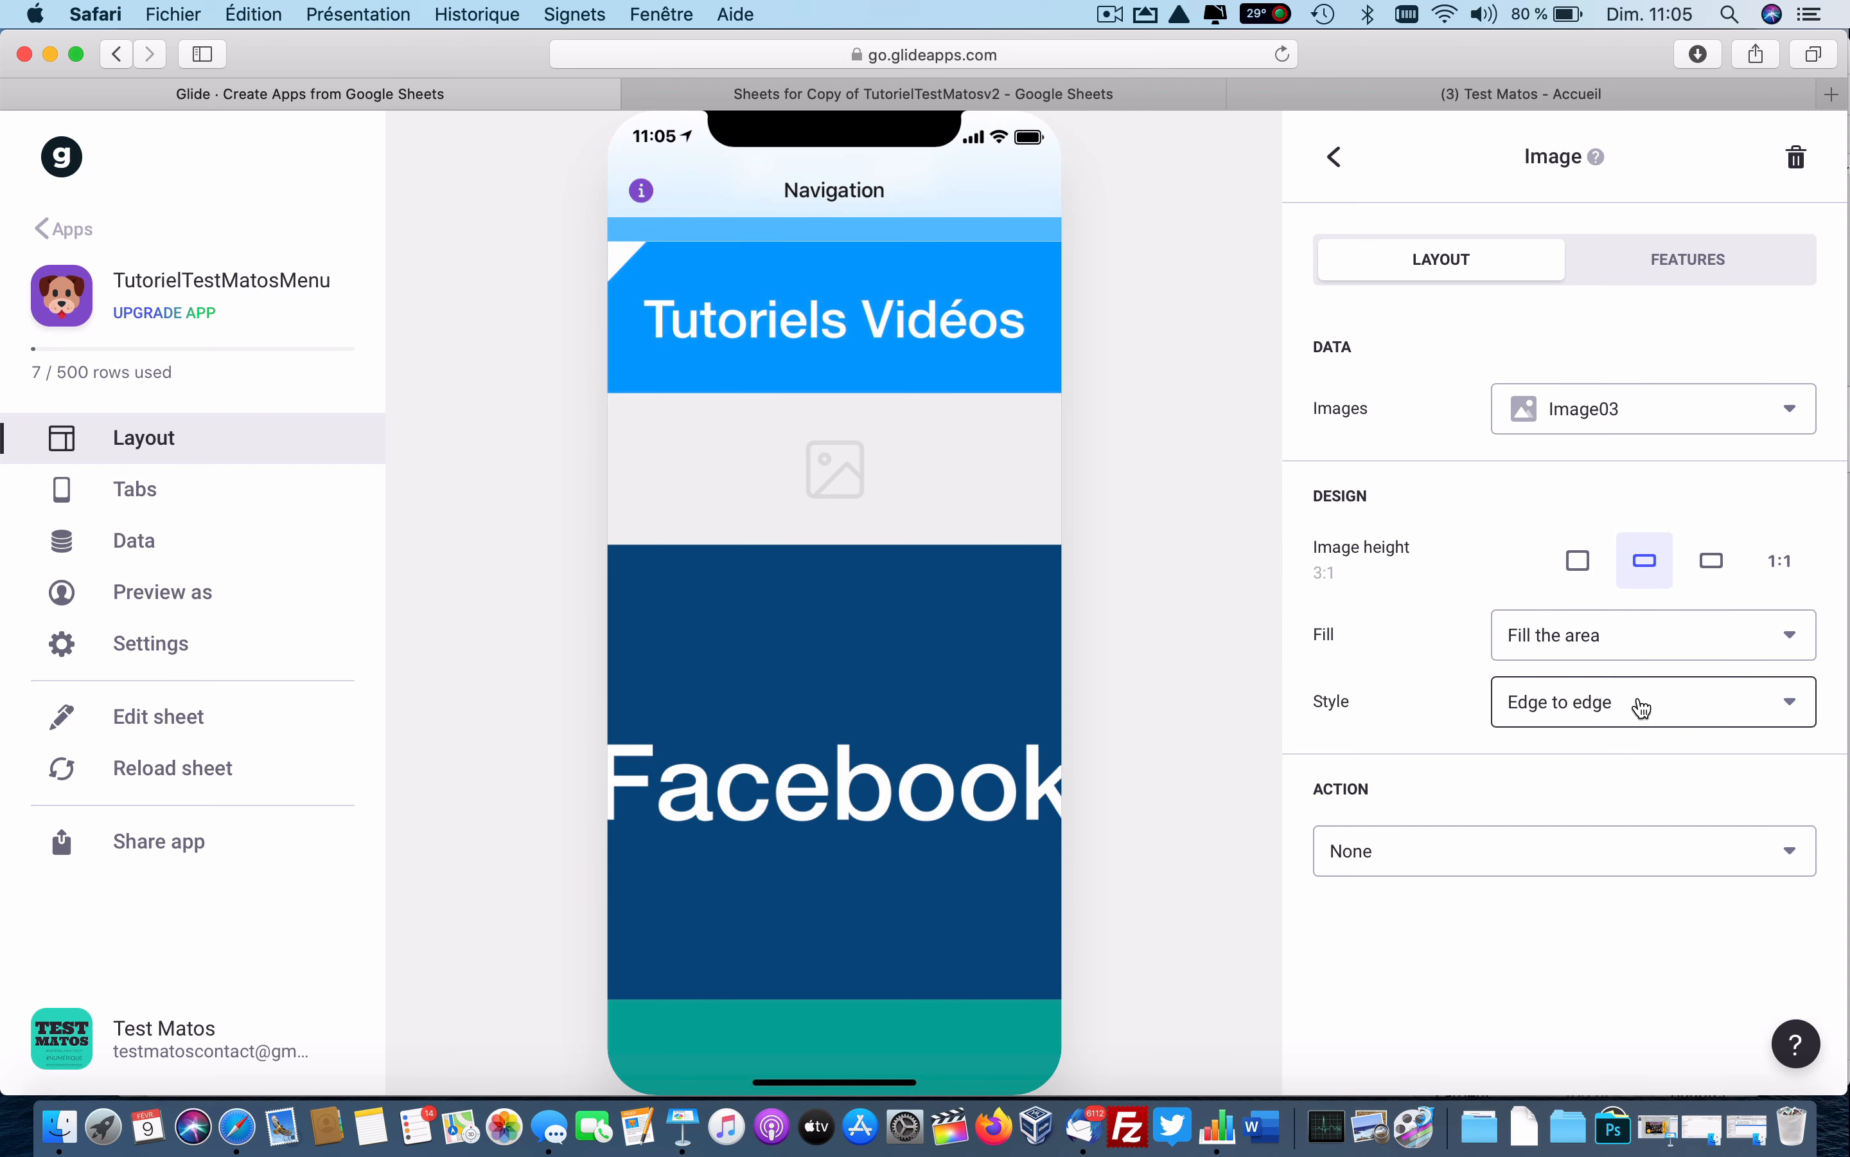
click(1540, 869)
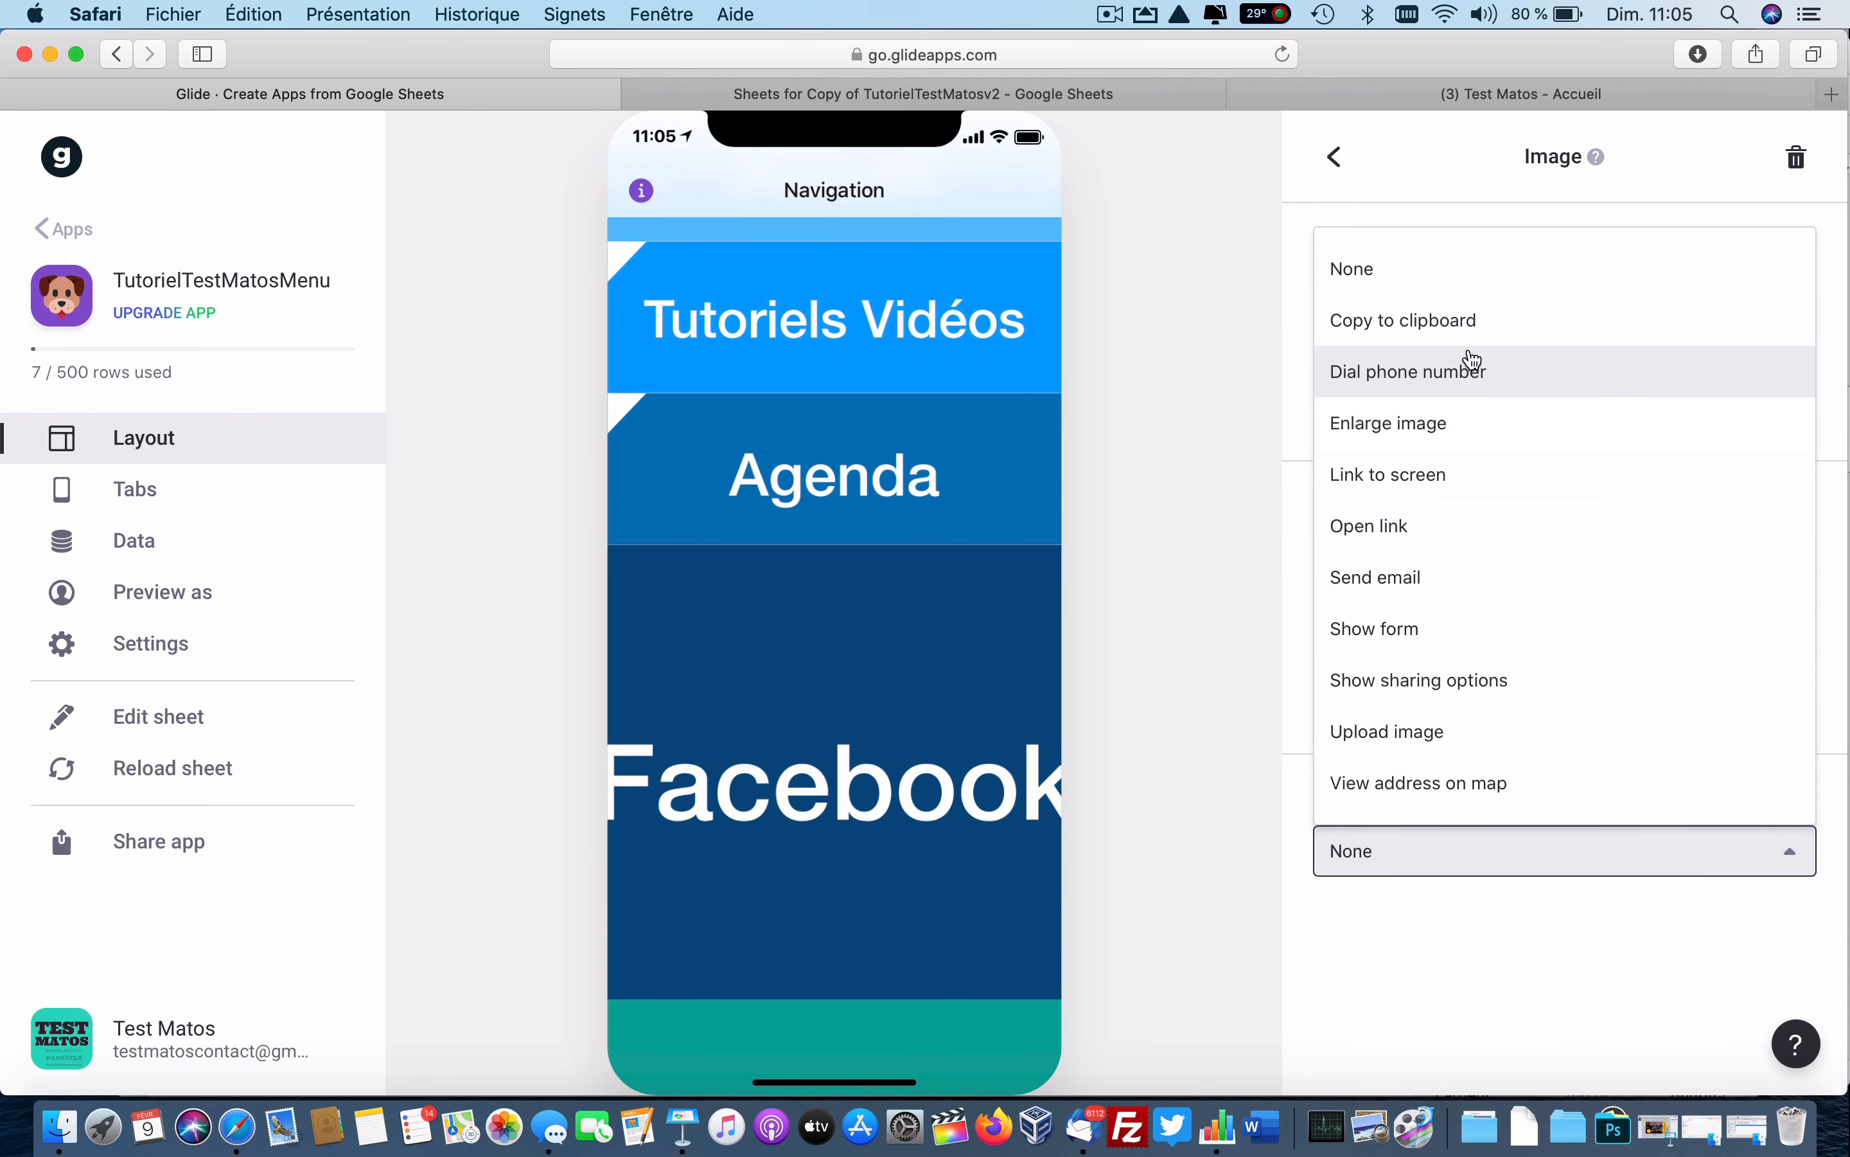
click(1442, 474)
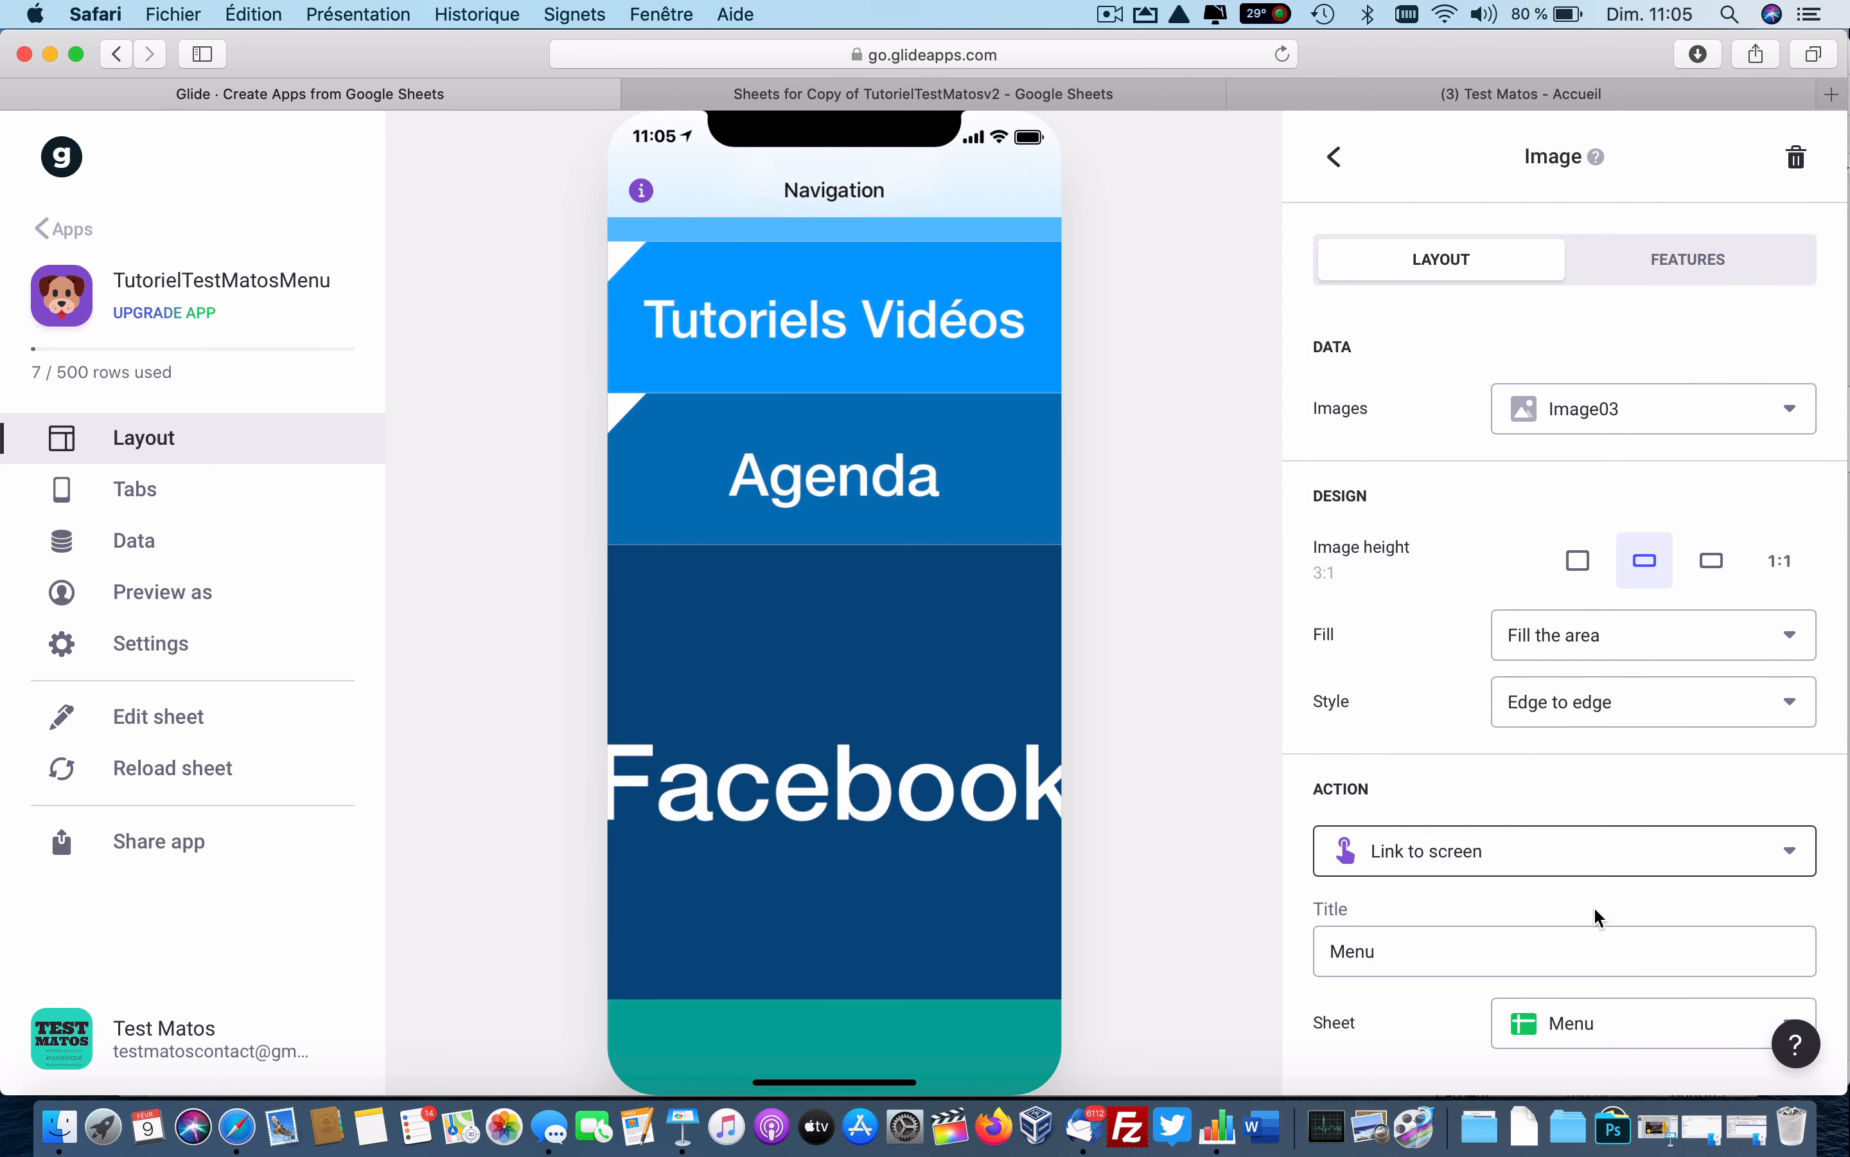
click(1594, 1028)
click(1594, 956)
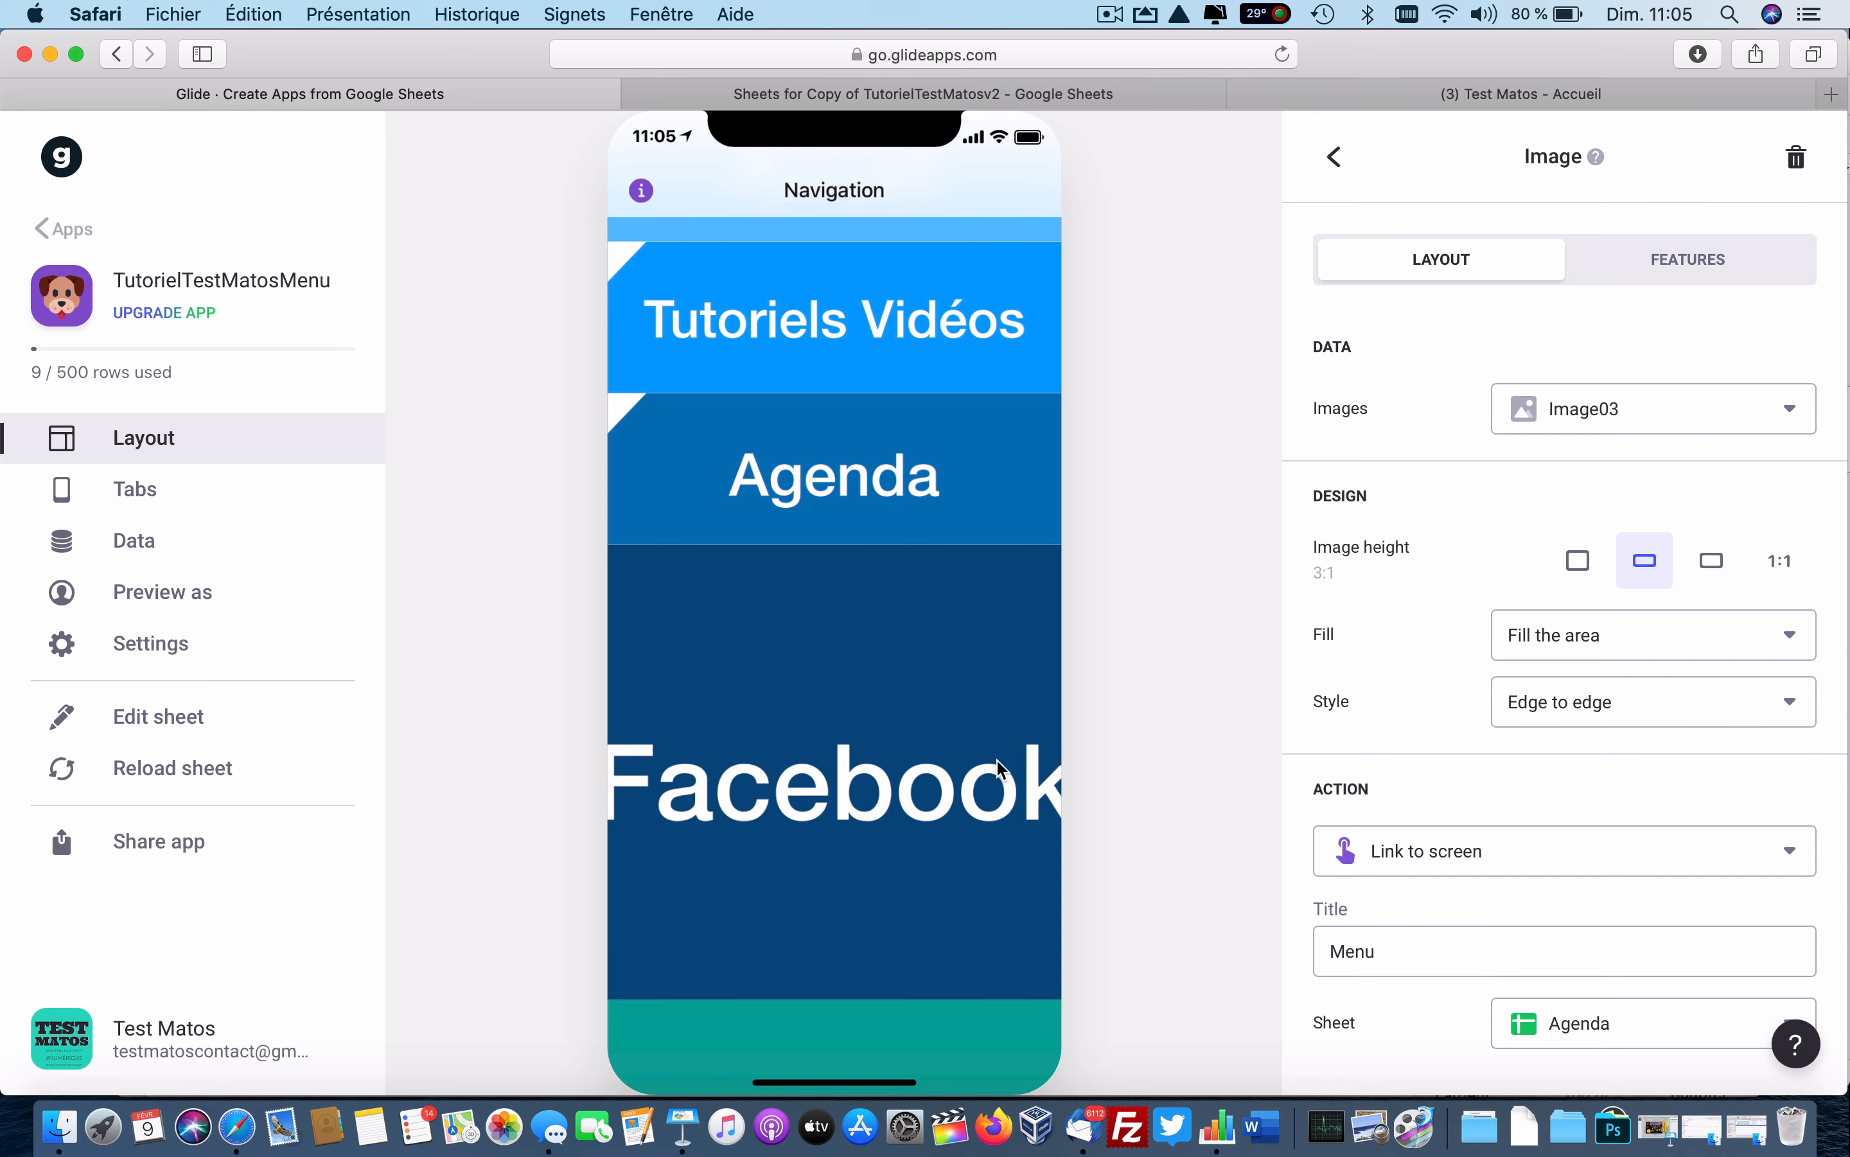
click(1334, 157)
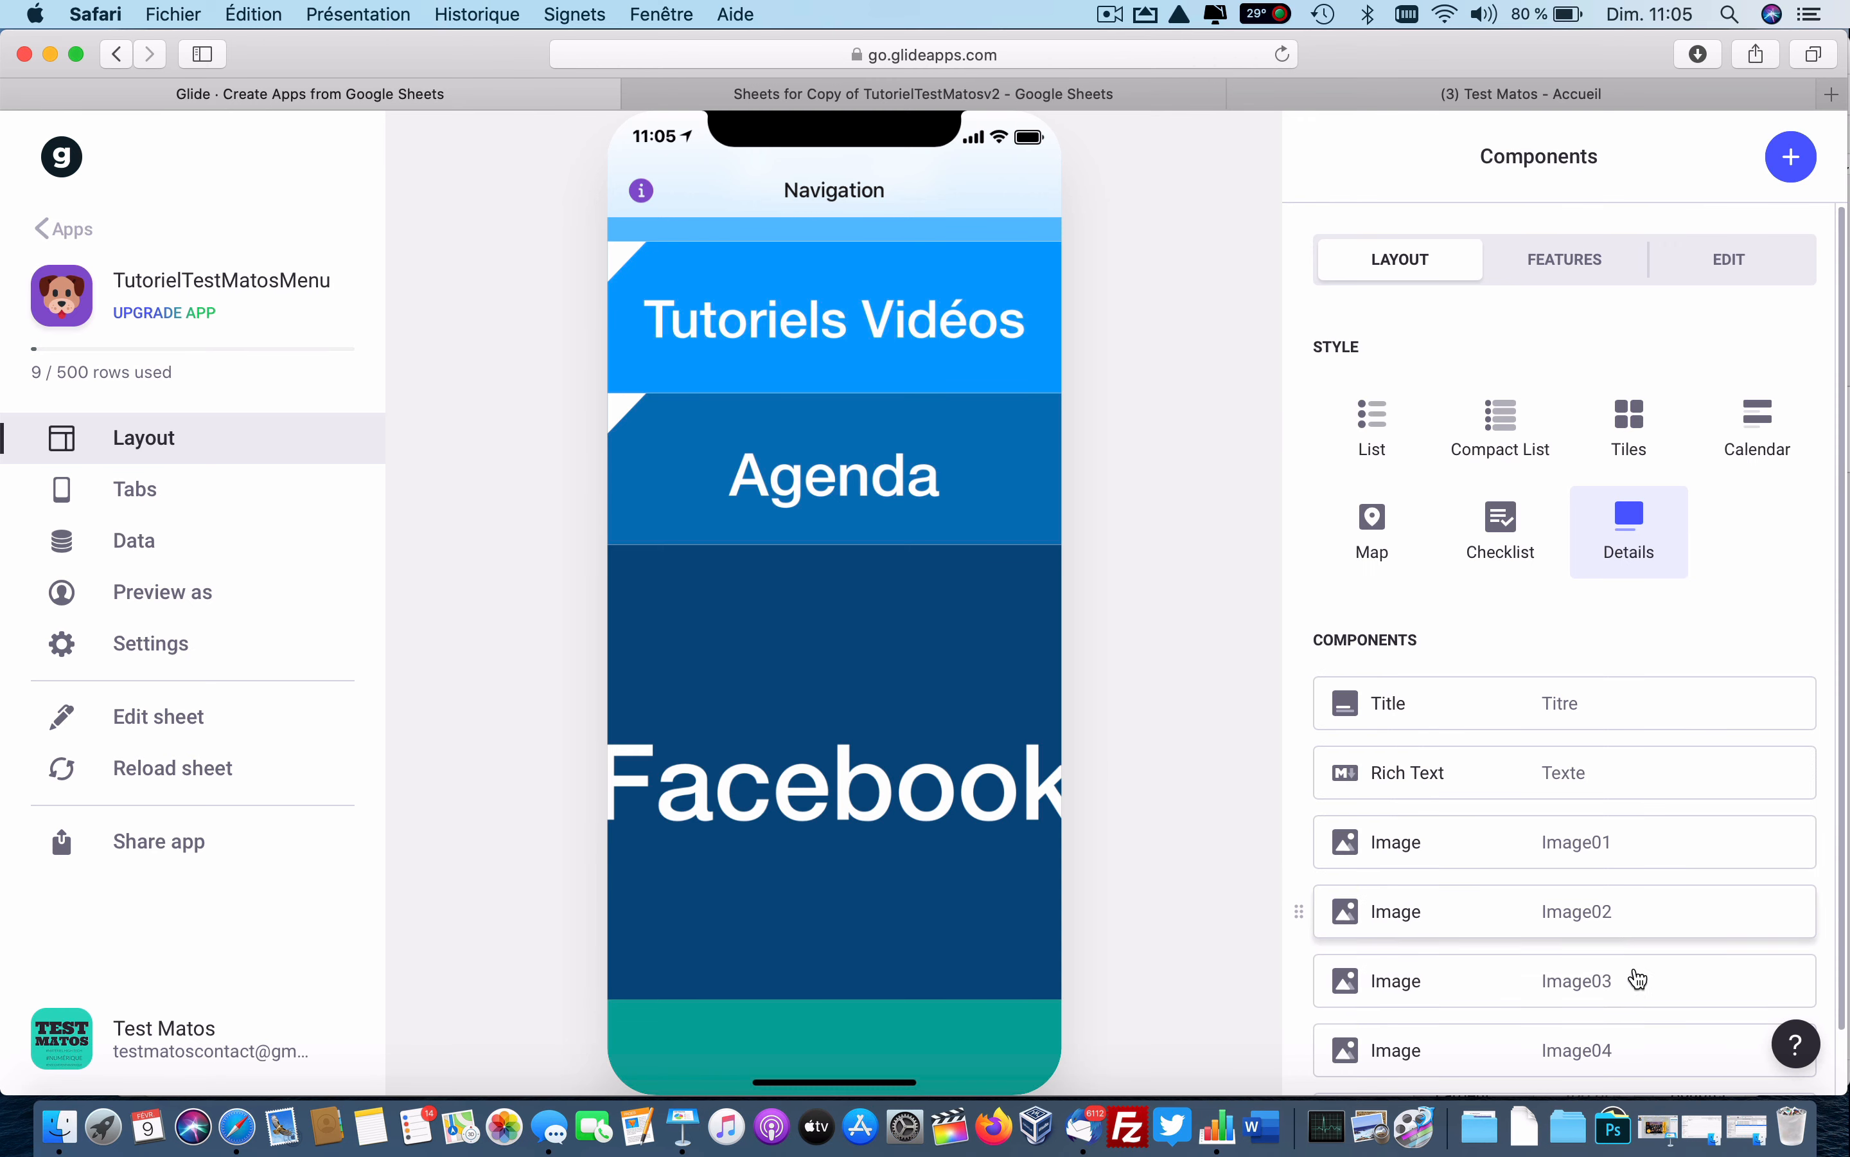
Give Image04 a 3:1 height and set its action to Open link, targeting the Lien column.
click(1574, 1043)
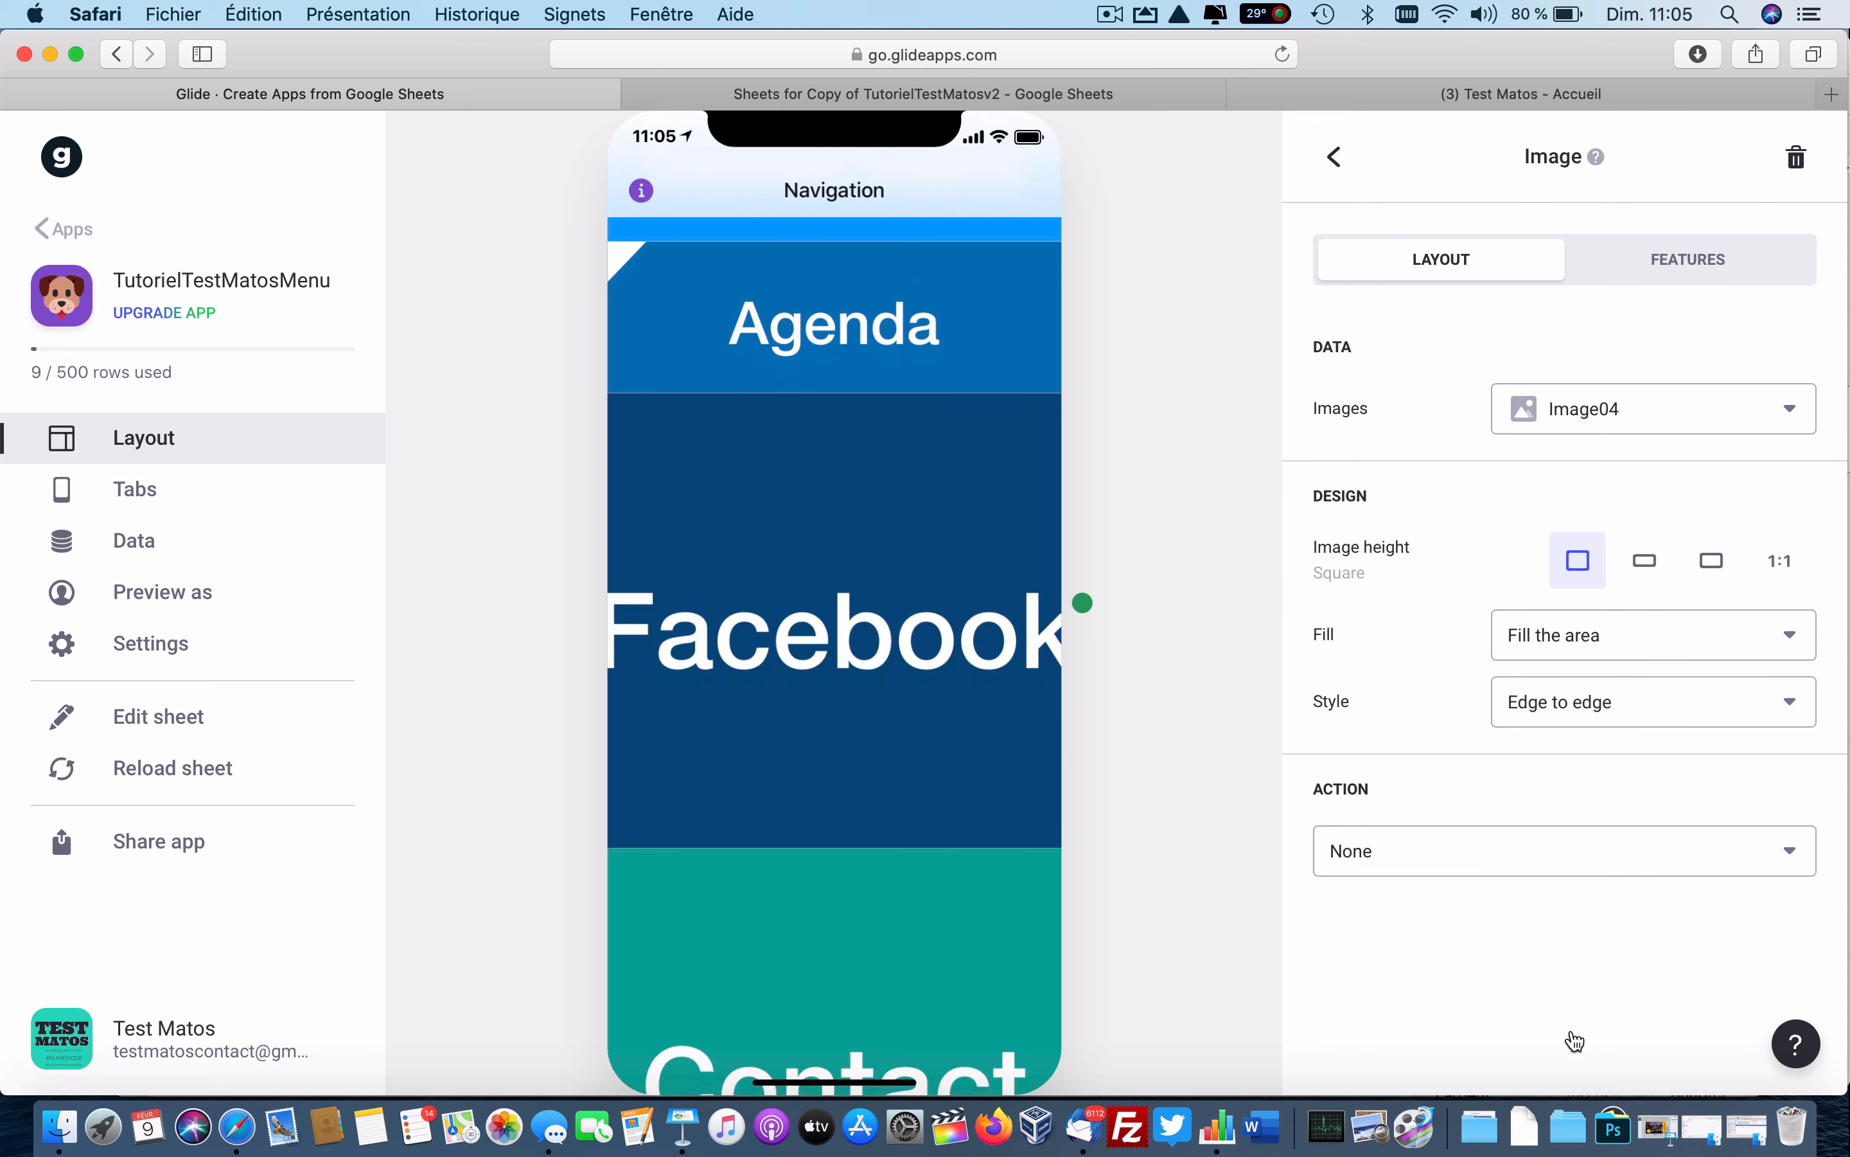
click(1646, 563)
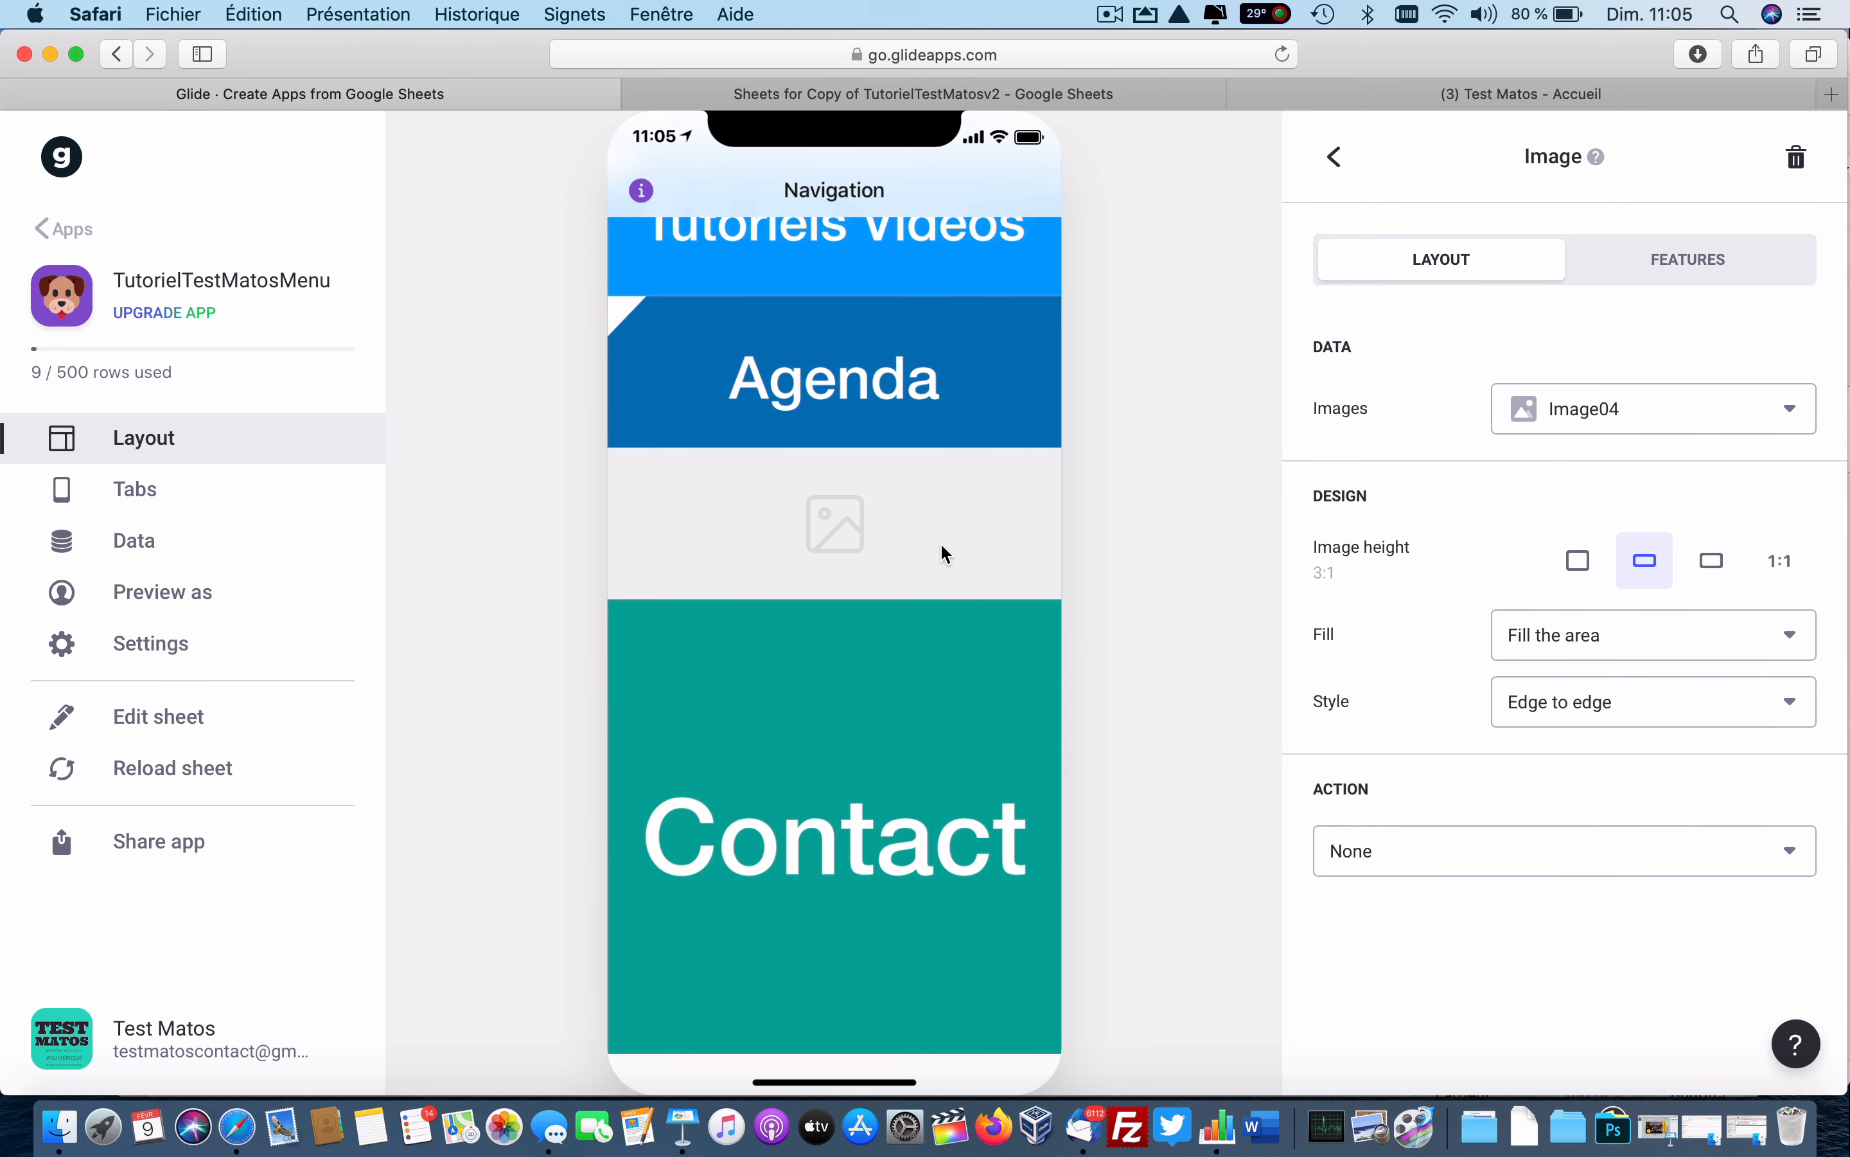
click(1524, 849)
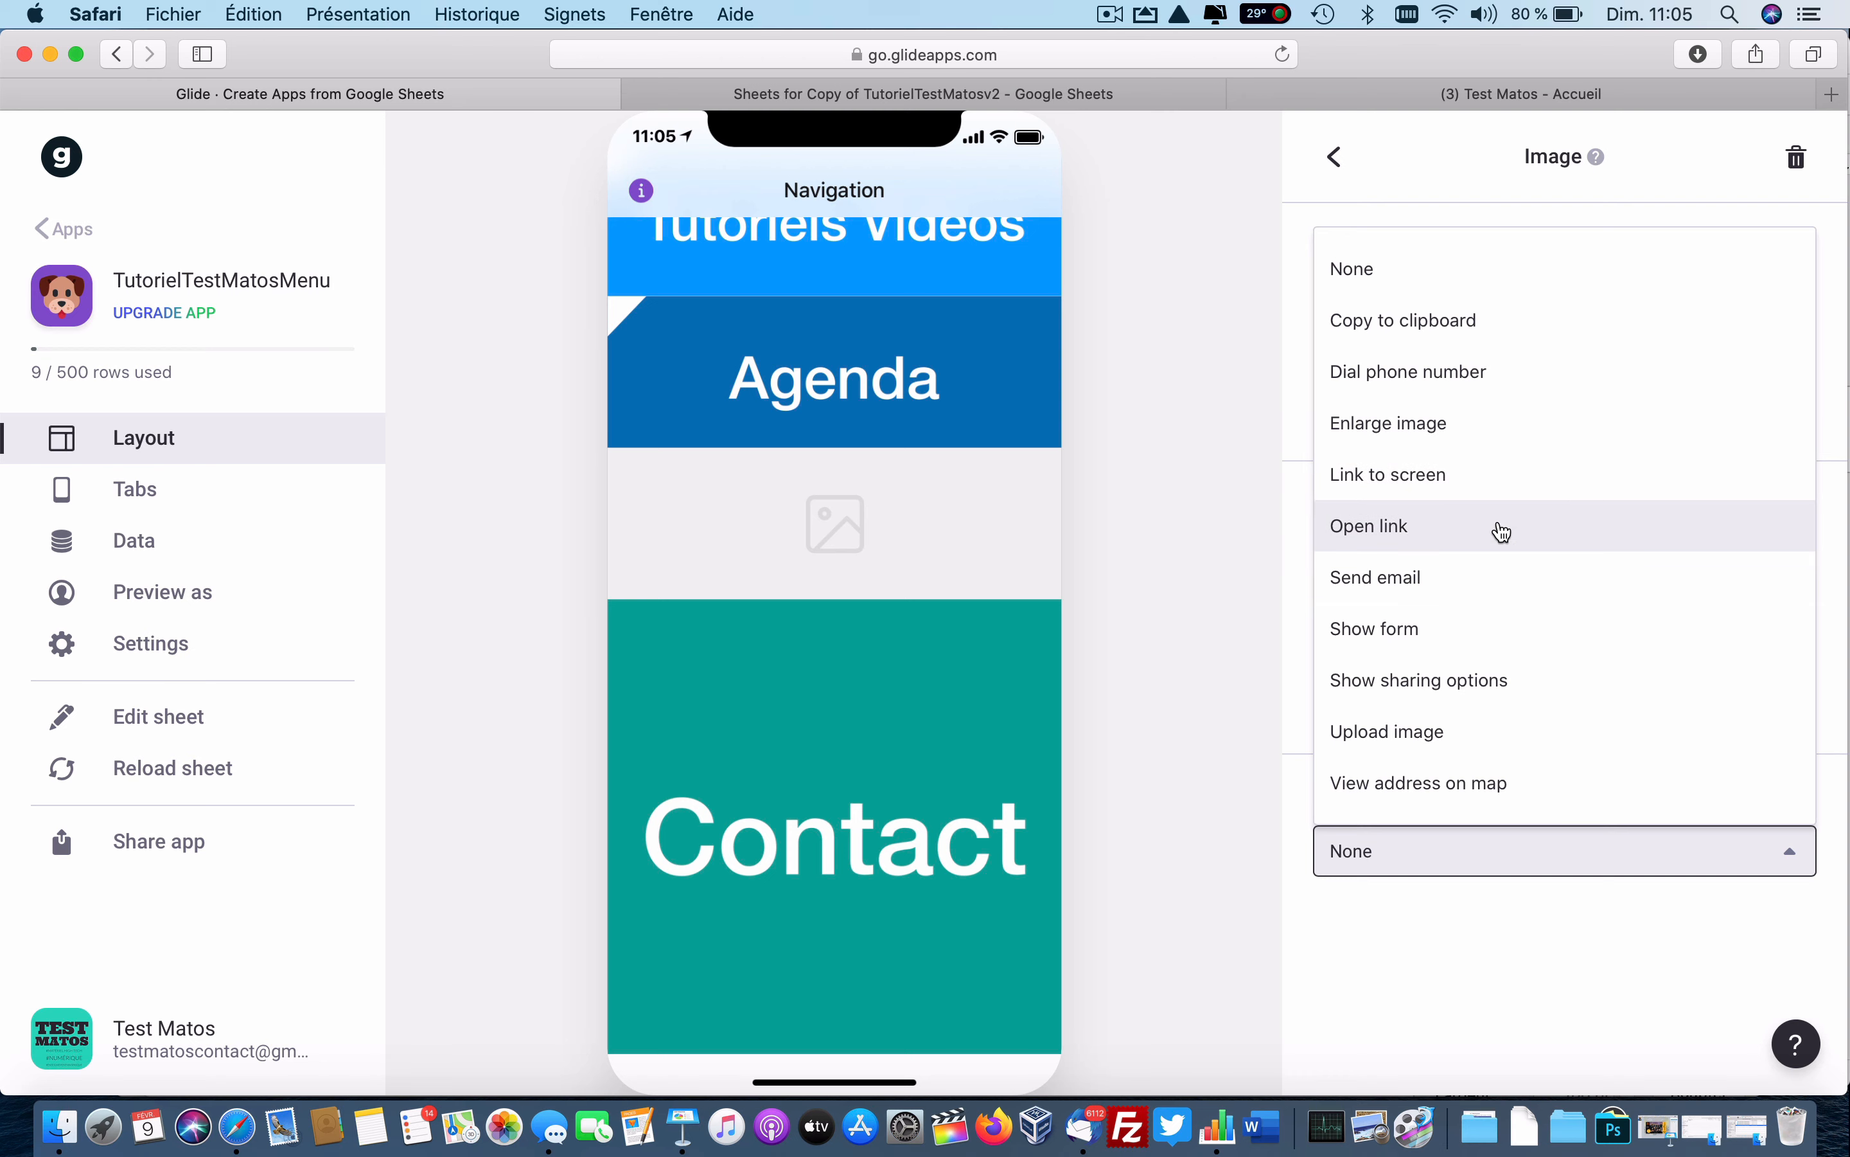
click(1360, 527)
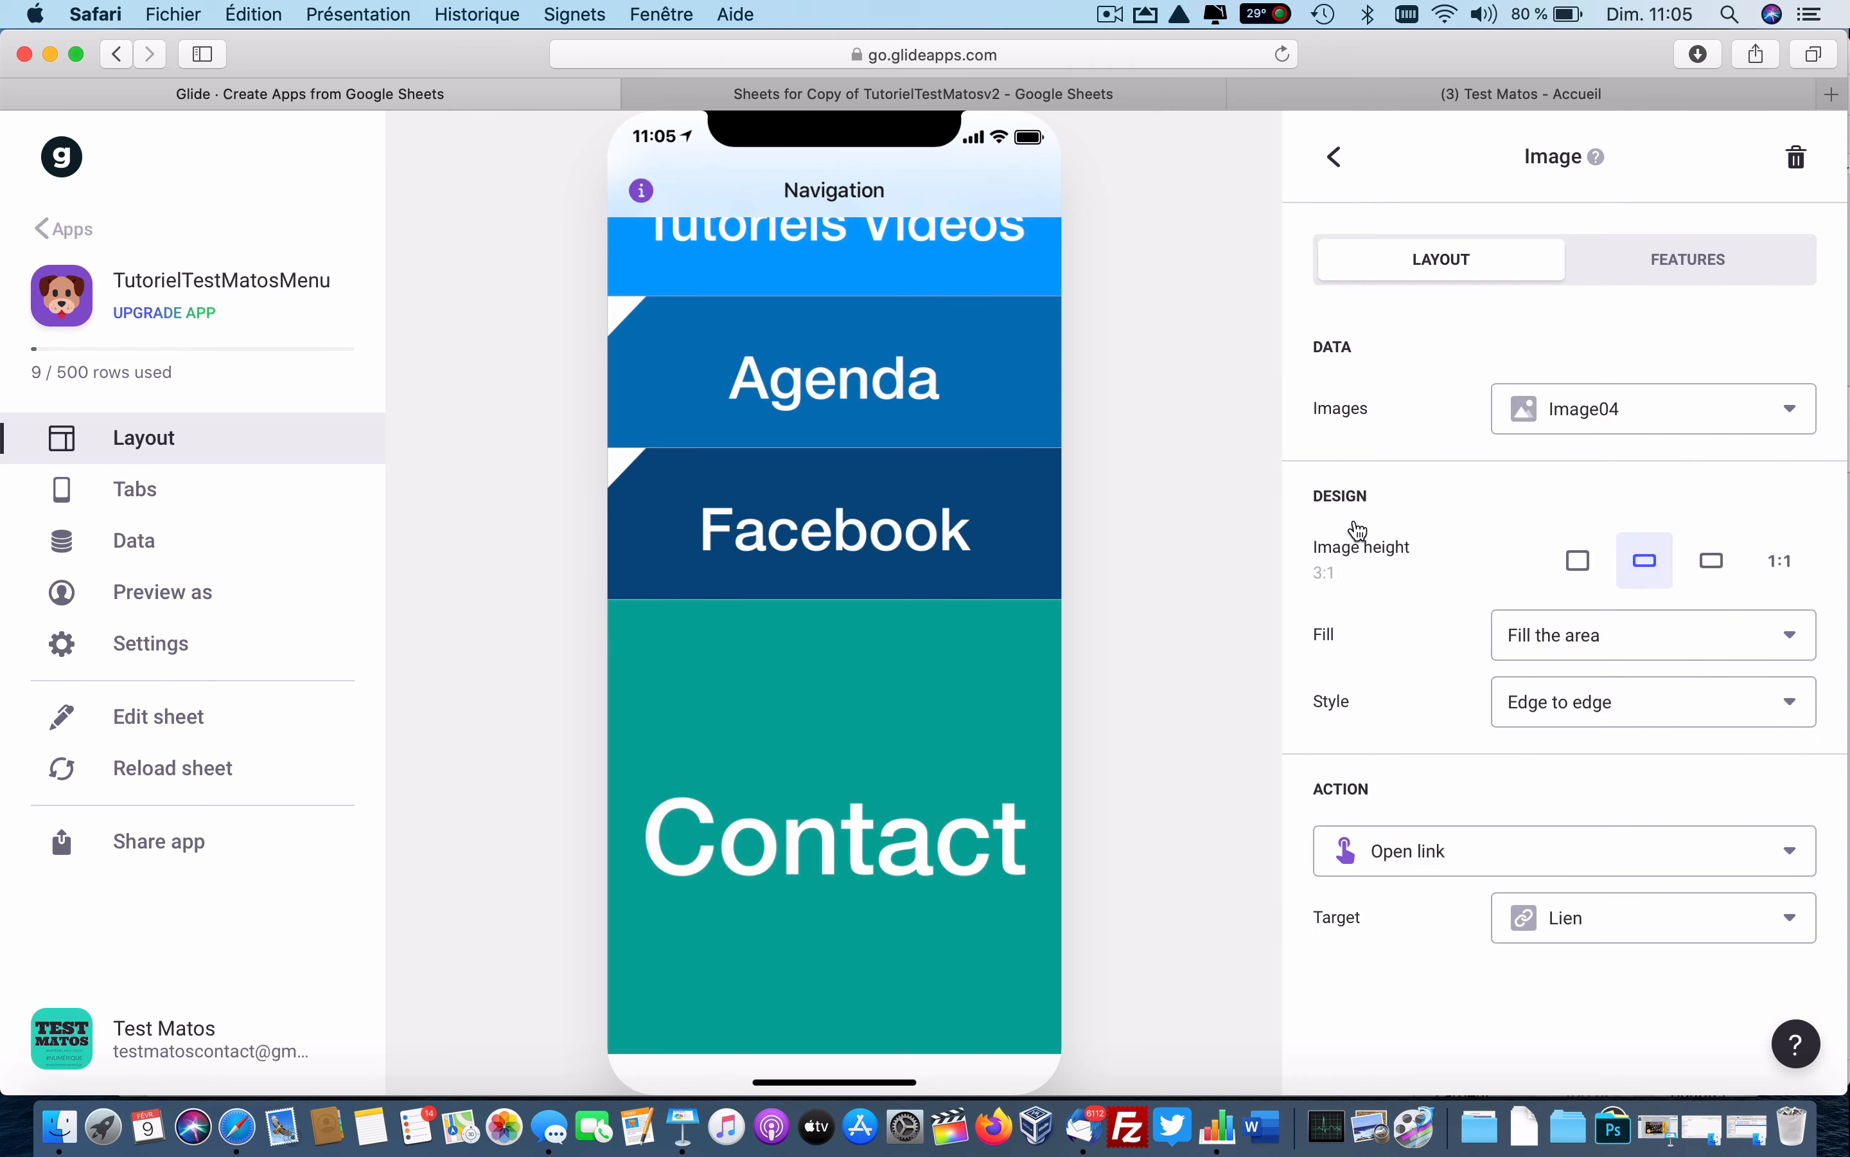
click(1638, 922)
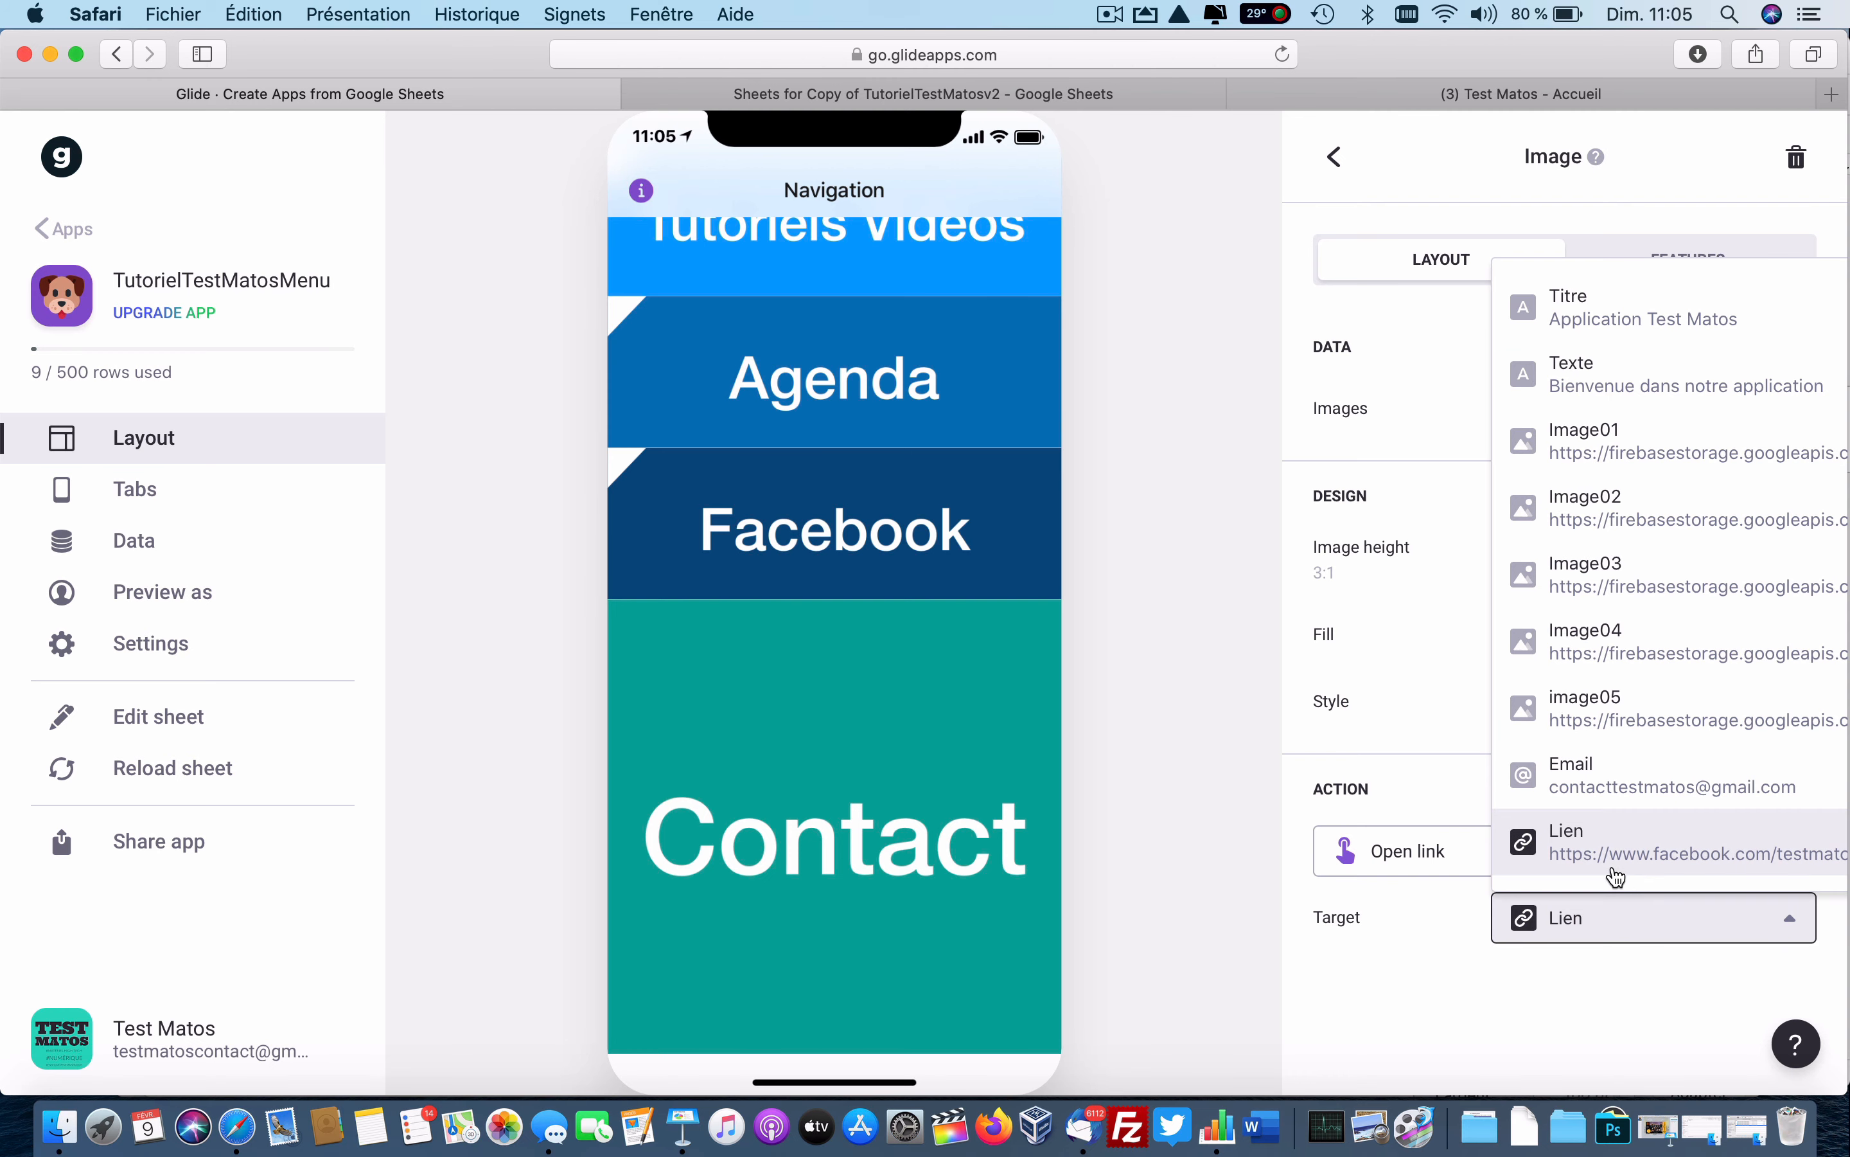
click(1596, 845)
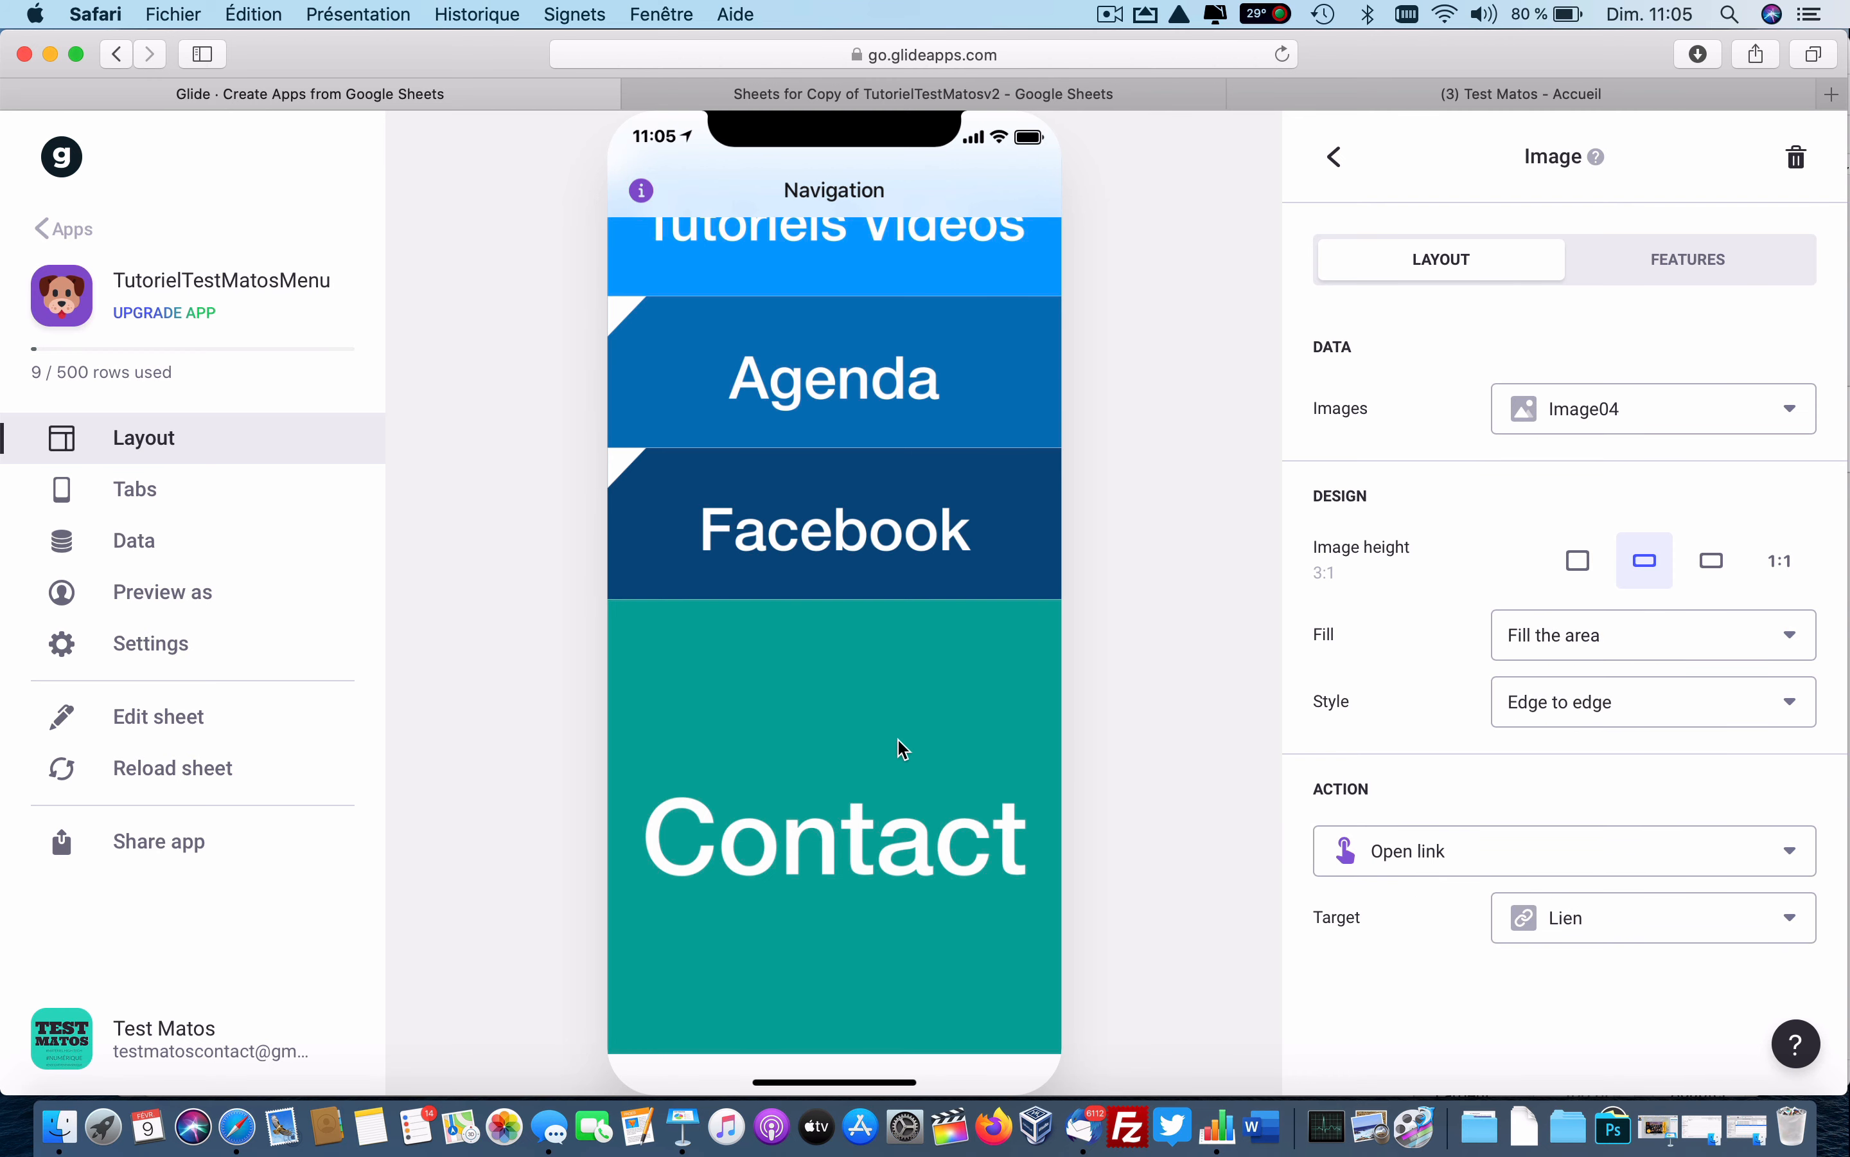
click(1335, 157)
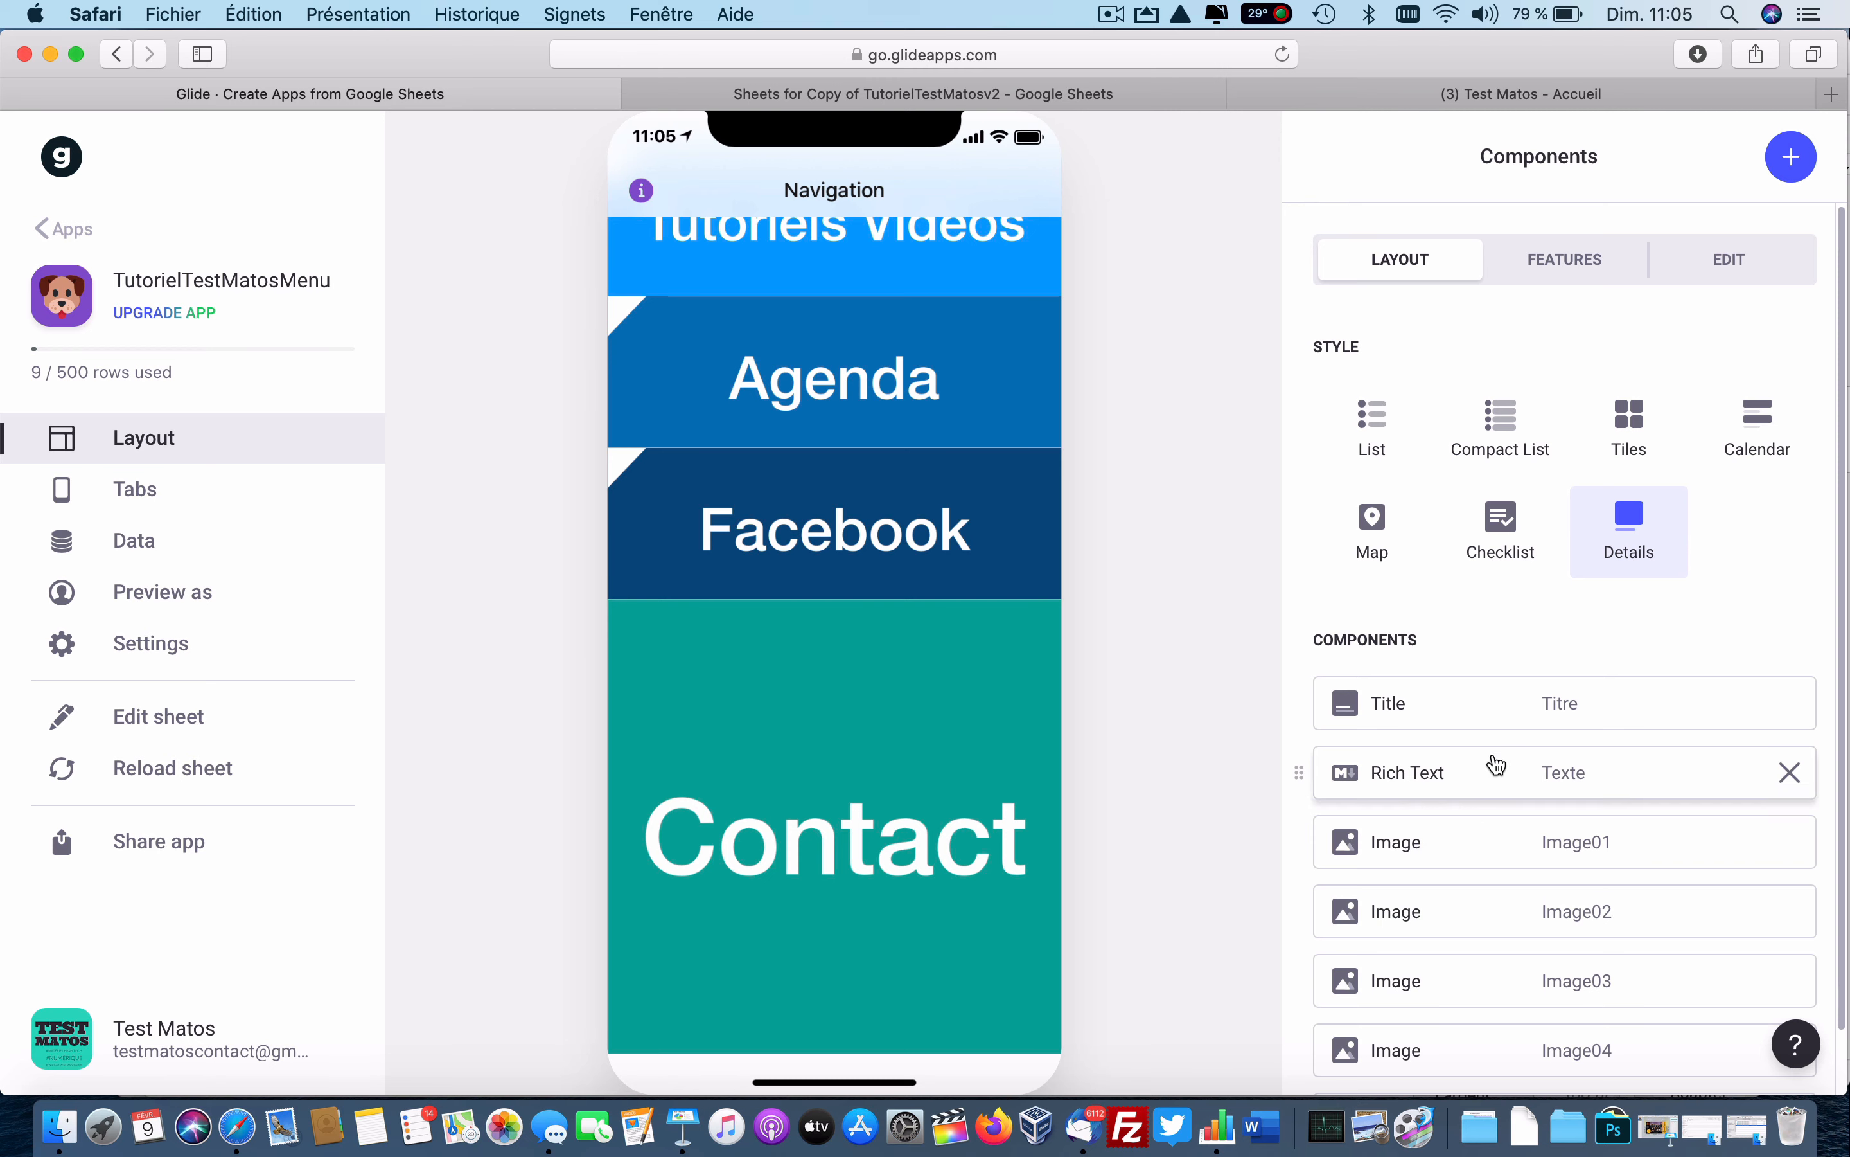
Give image05 a 3:1 height and set its action to Send email, using the Email column as recipient.
scroll(1455, 1040, down, 2)
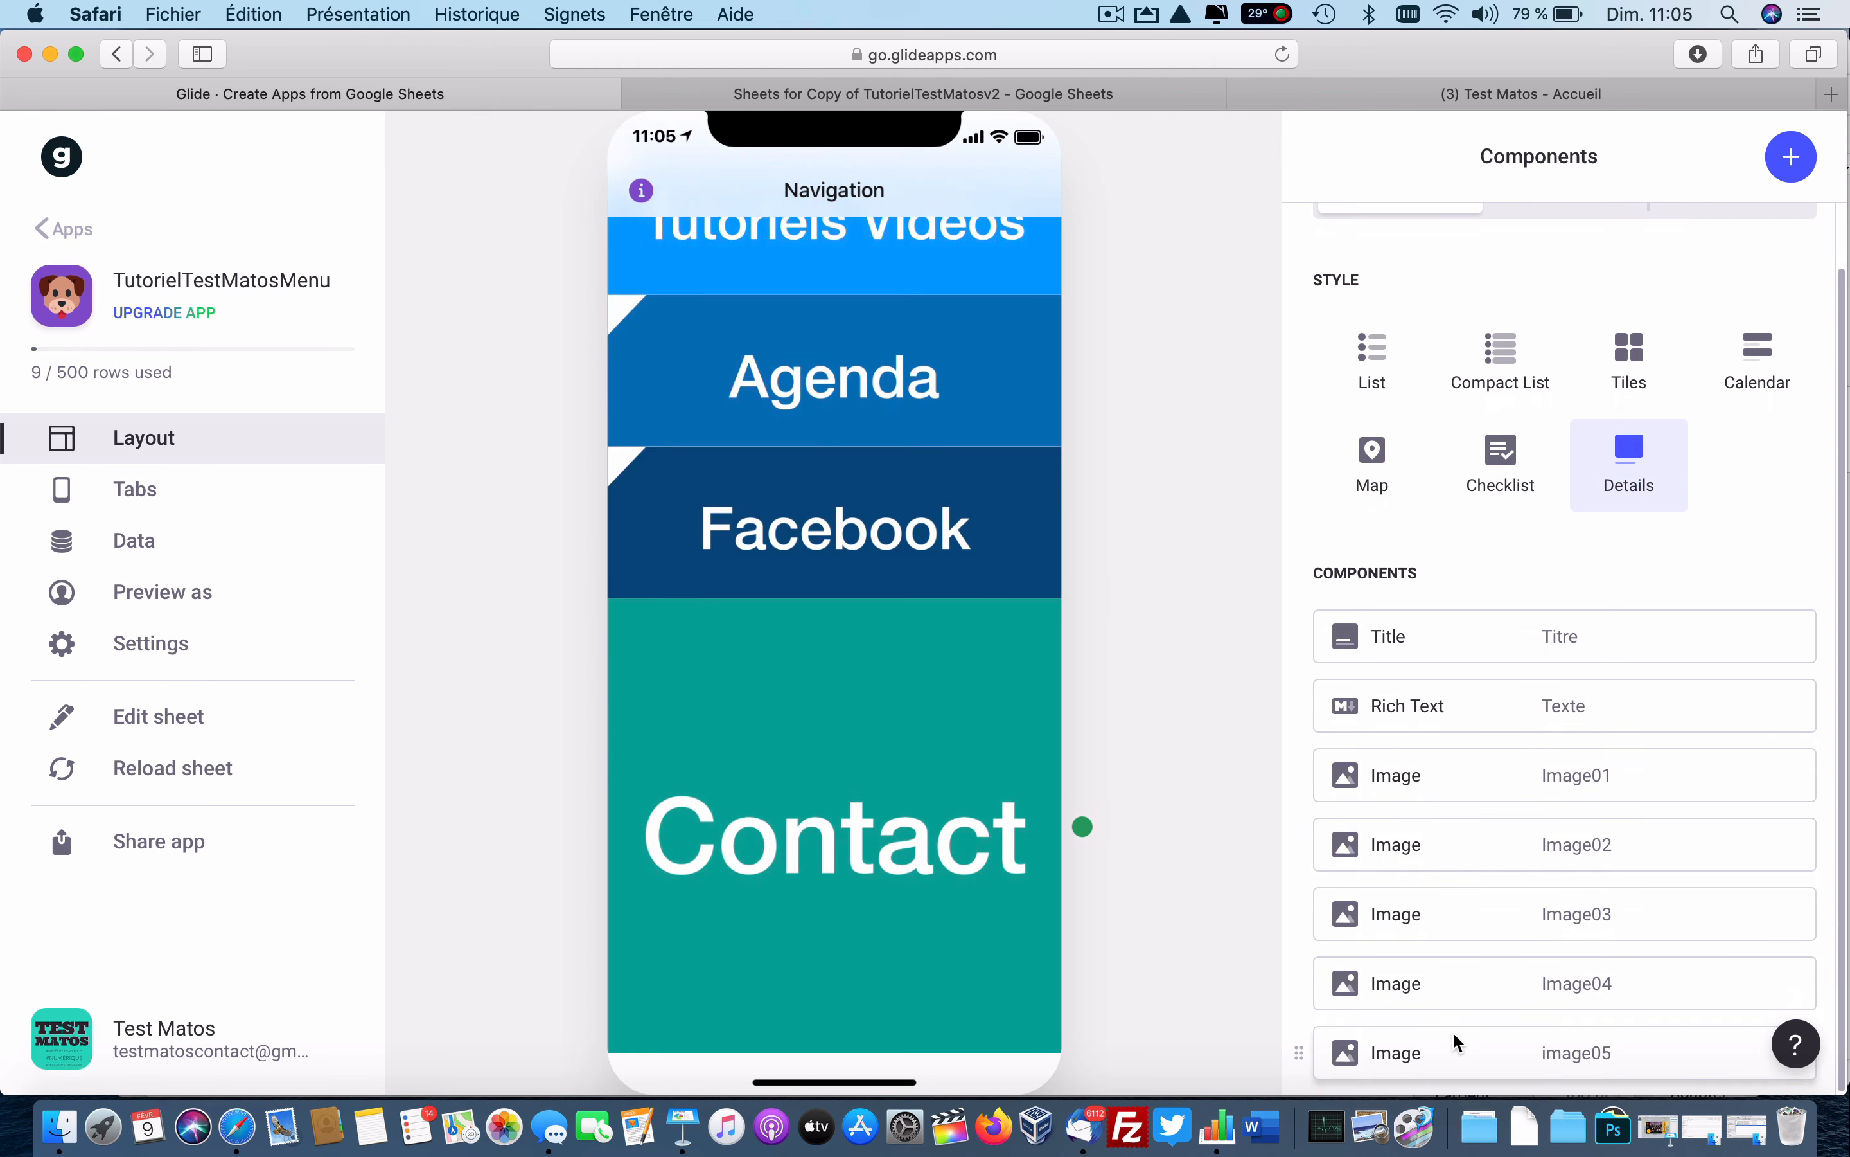
click(1452, 1029)
click(1642, 566)
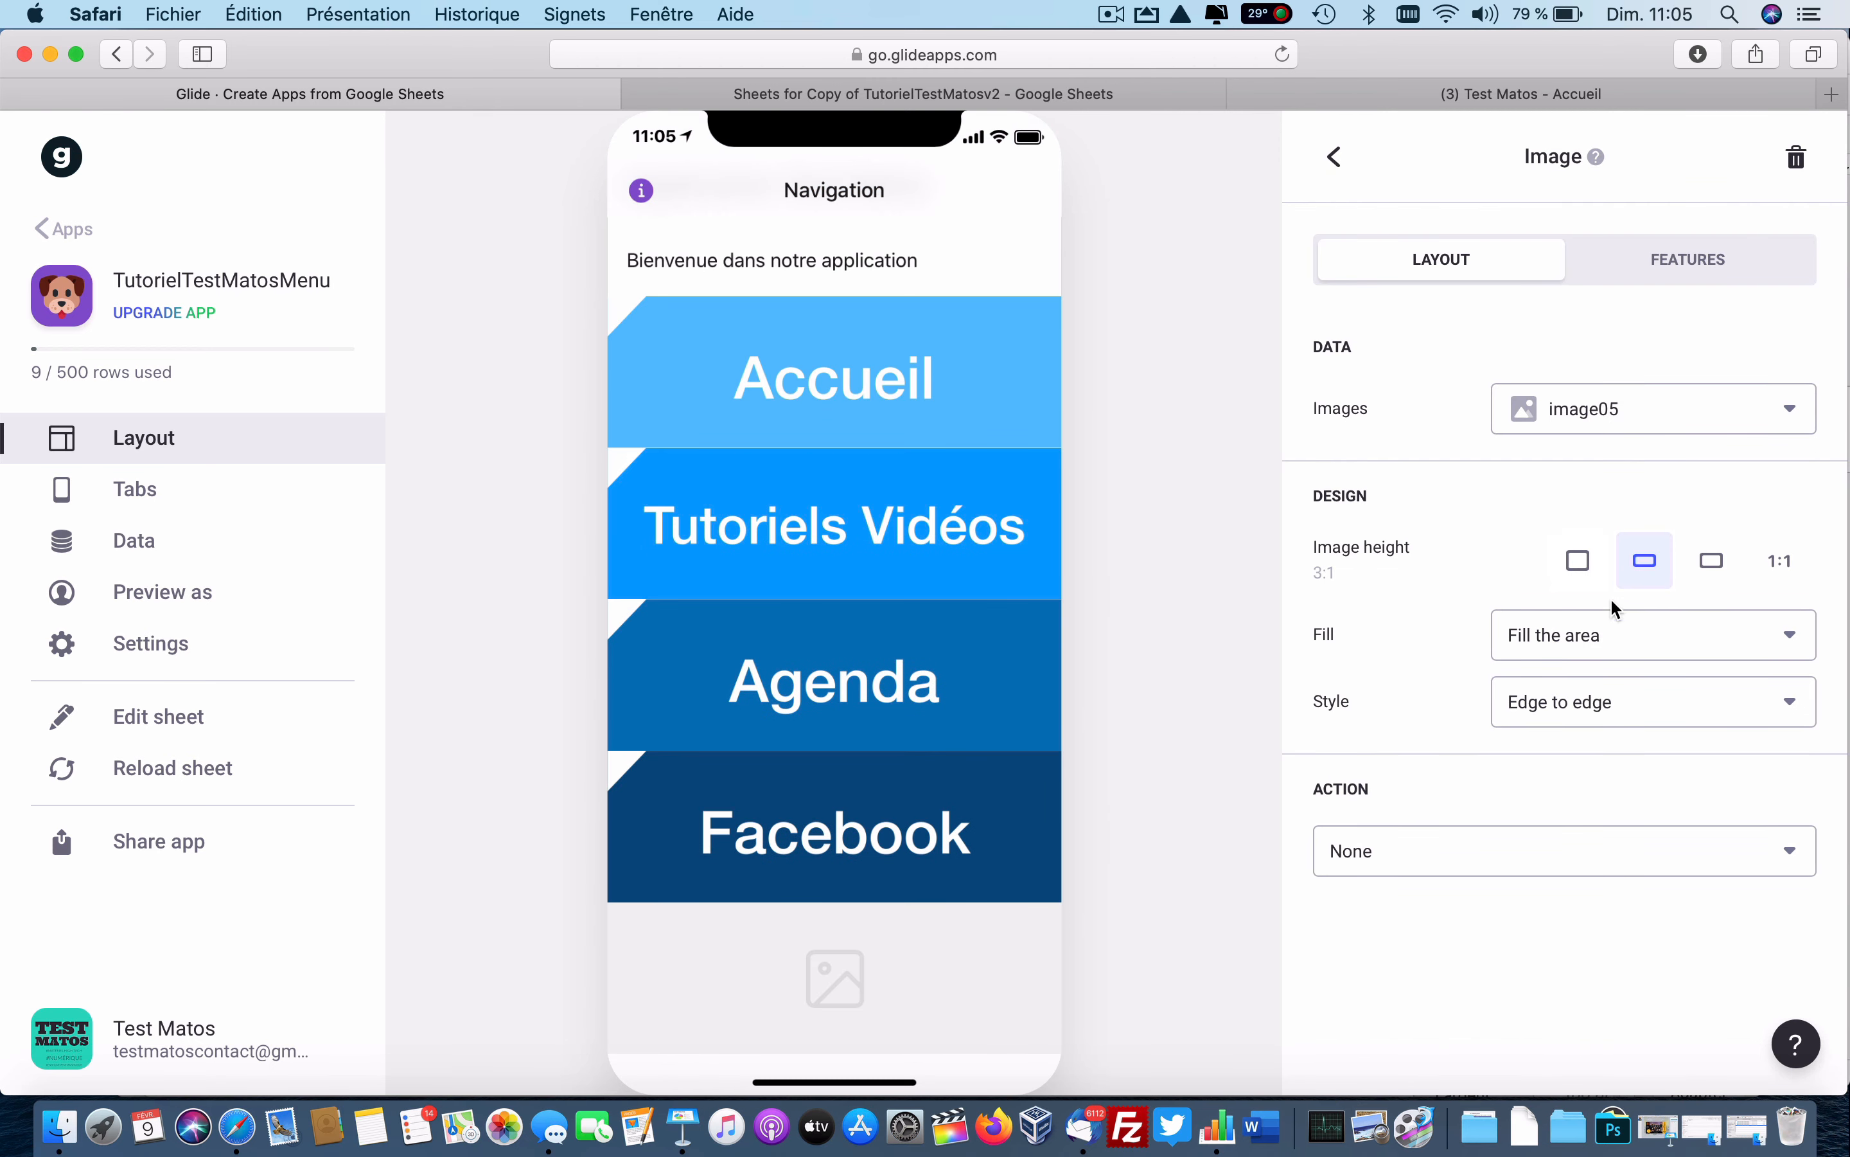
click(1503, 860)
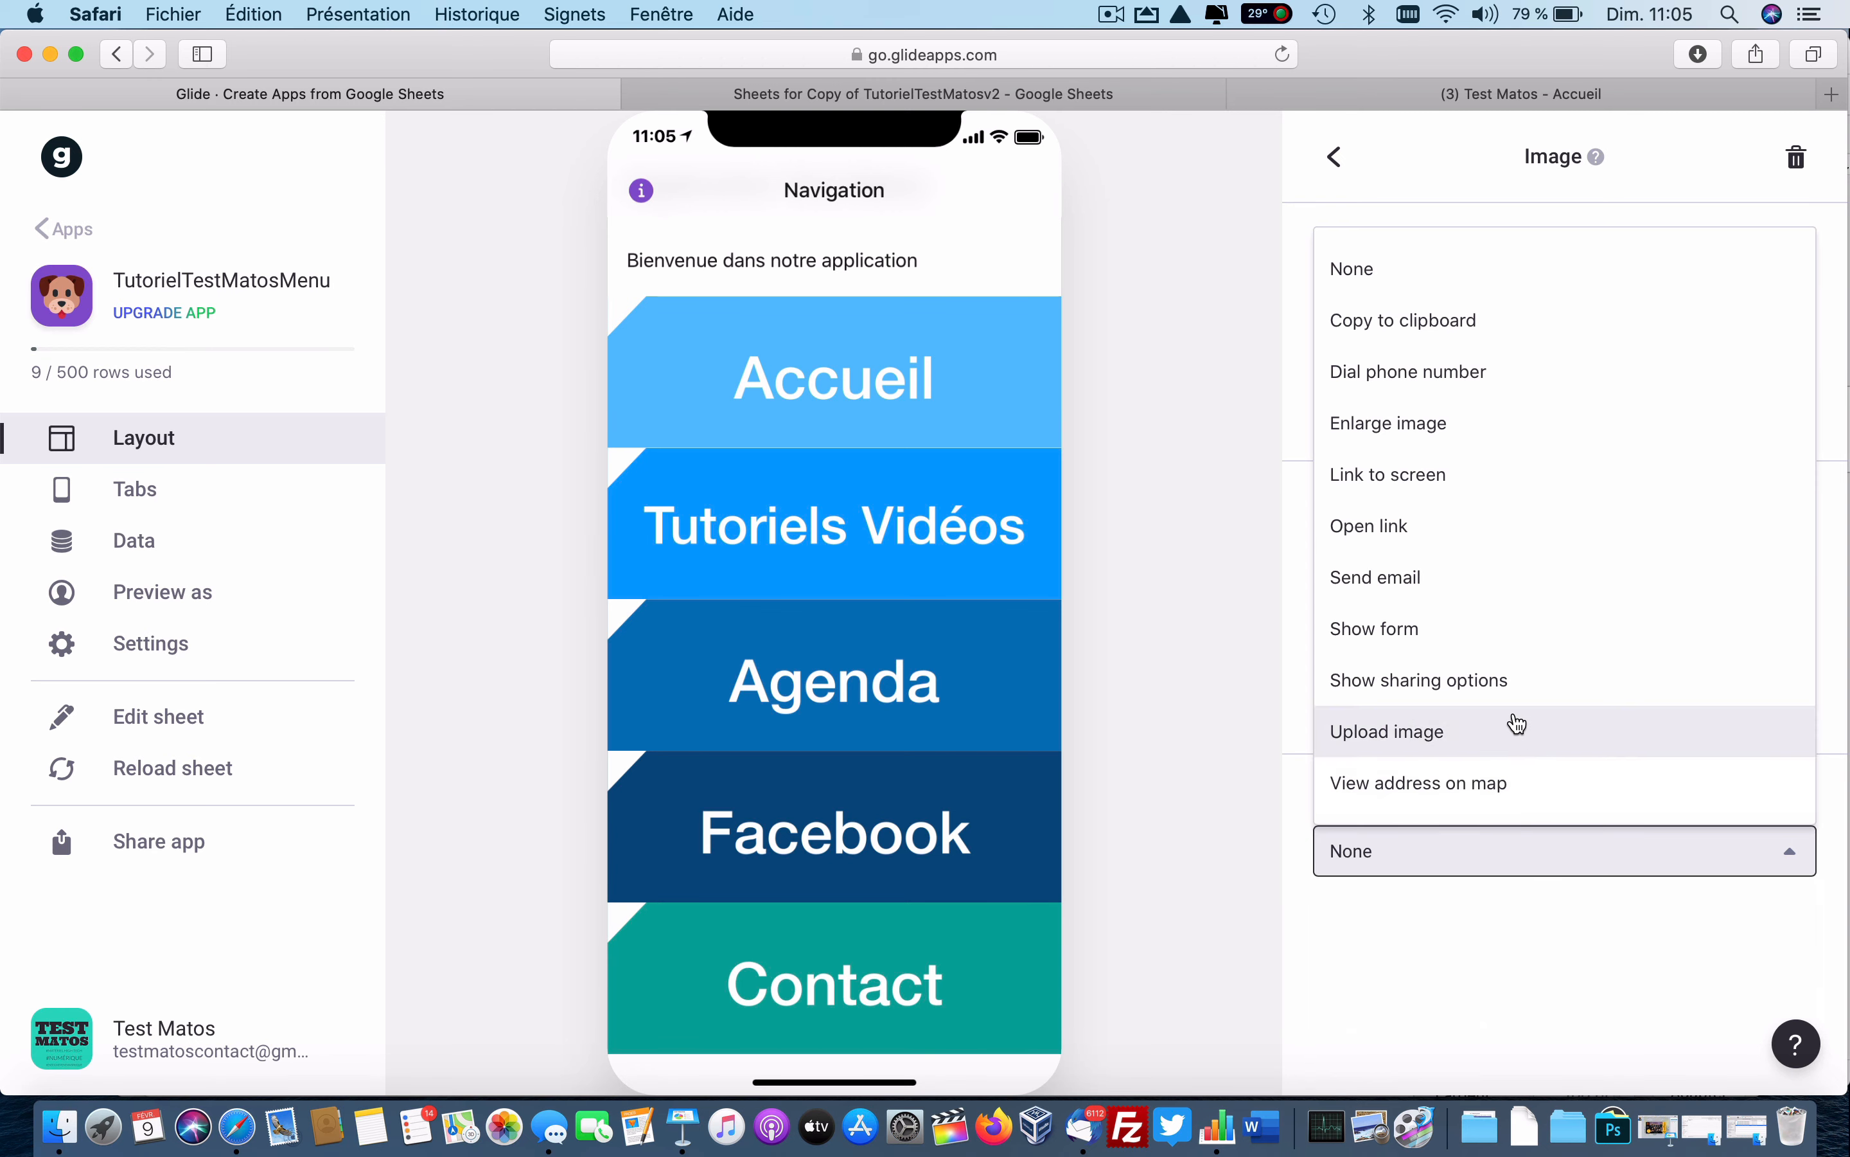
click(1405, 583)
click(1670, 919)
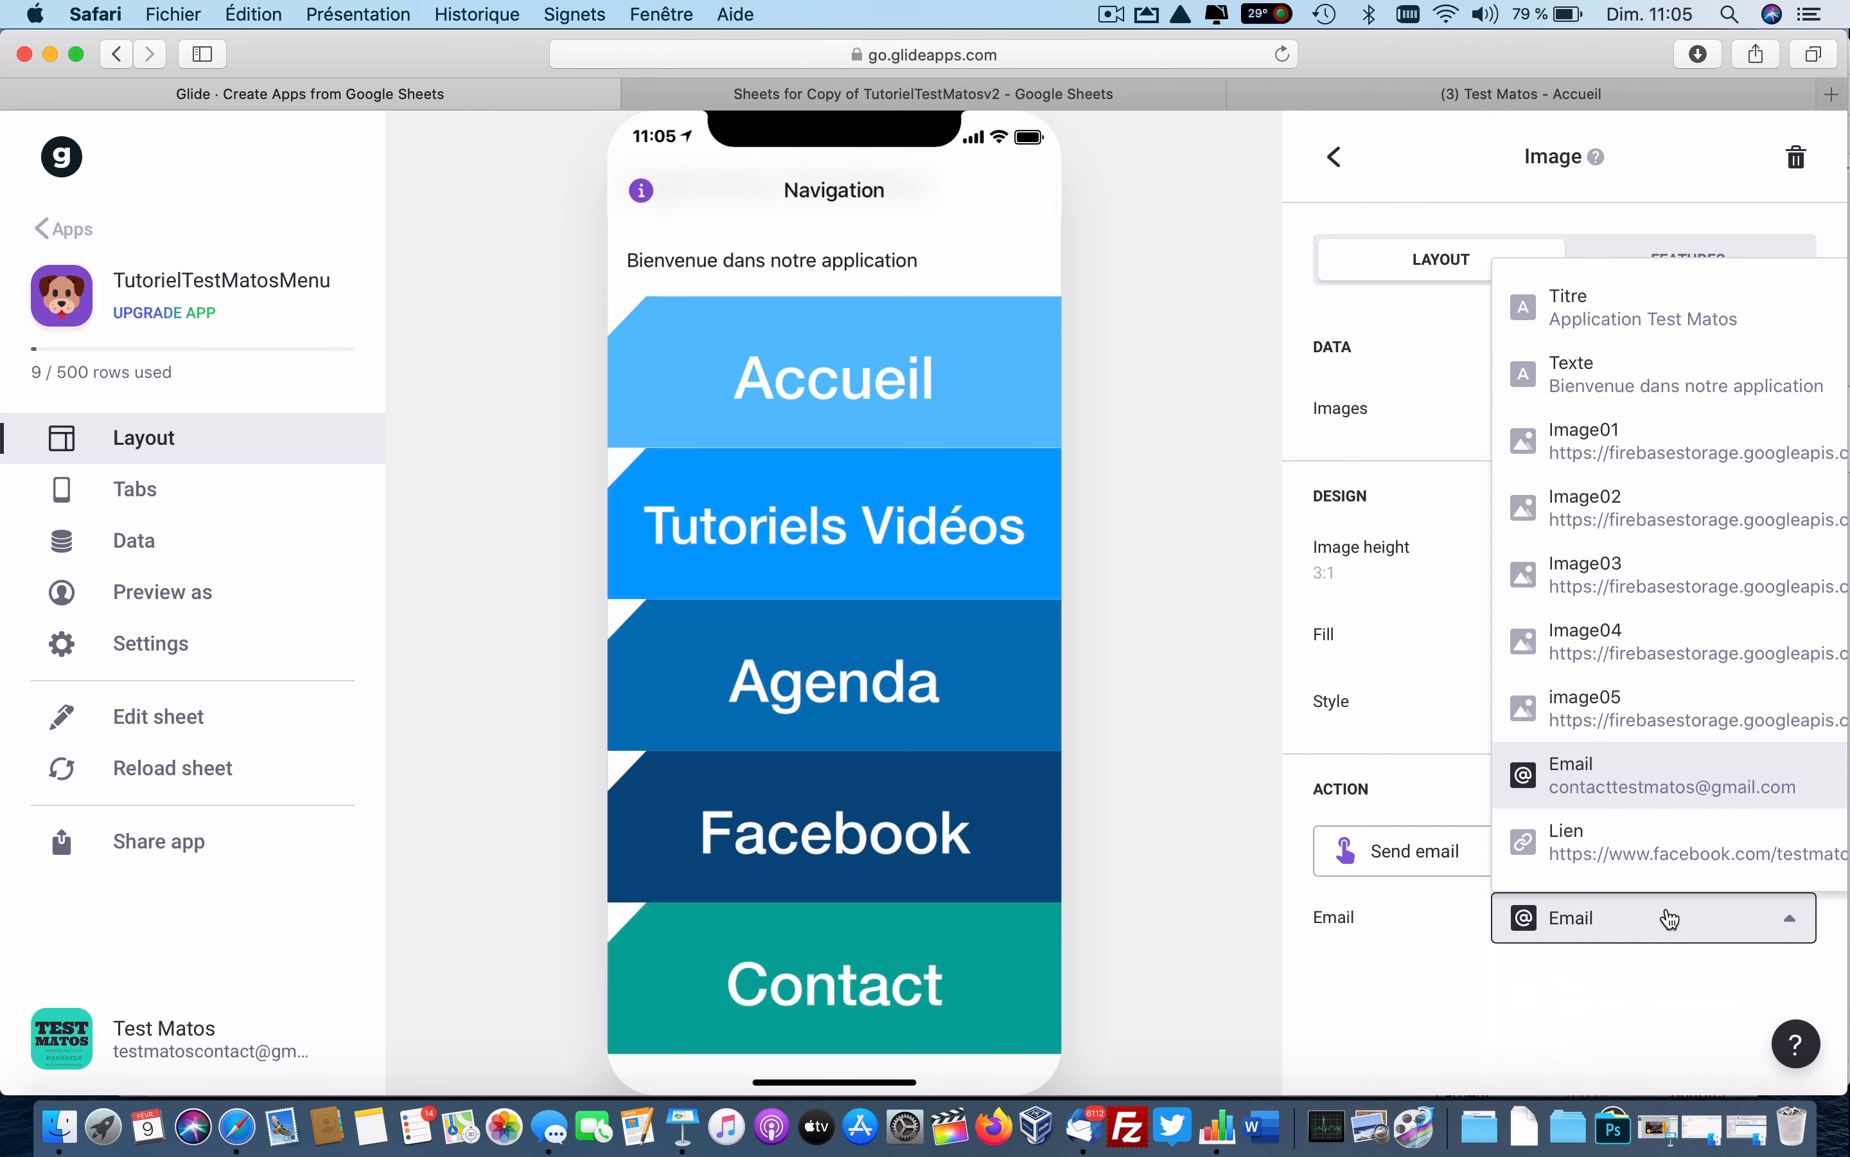
click(1685, 786)
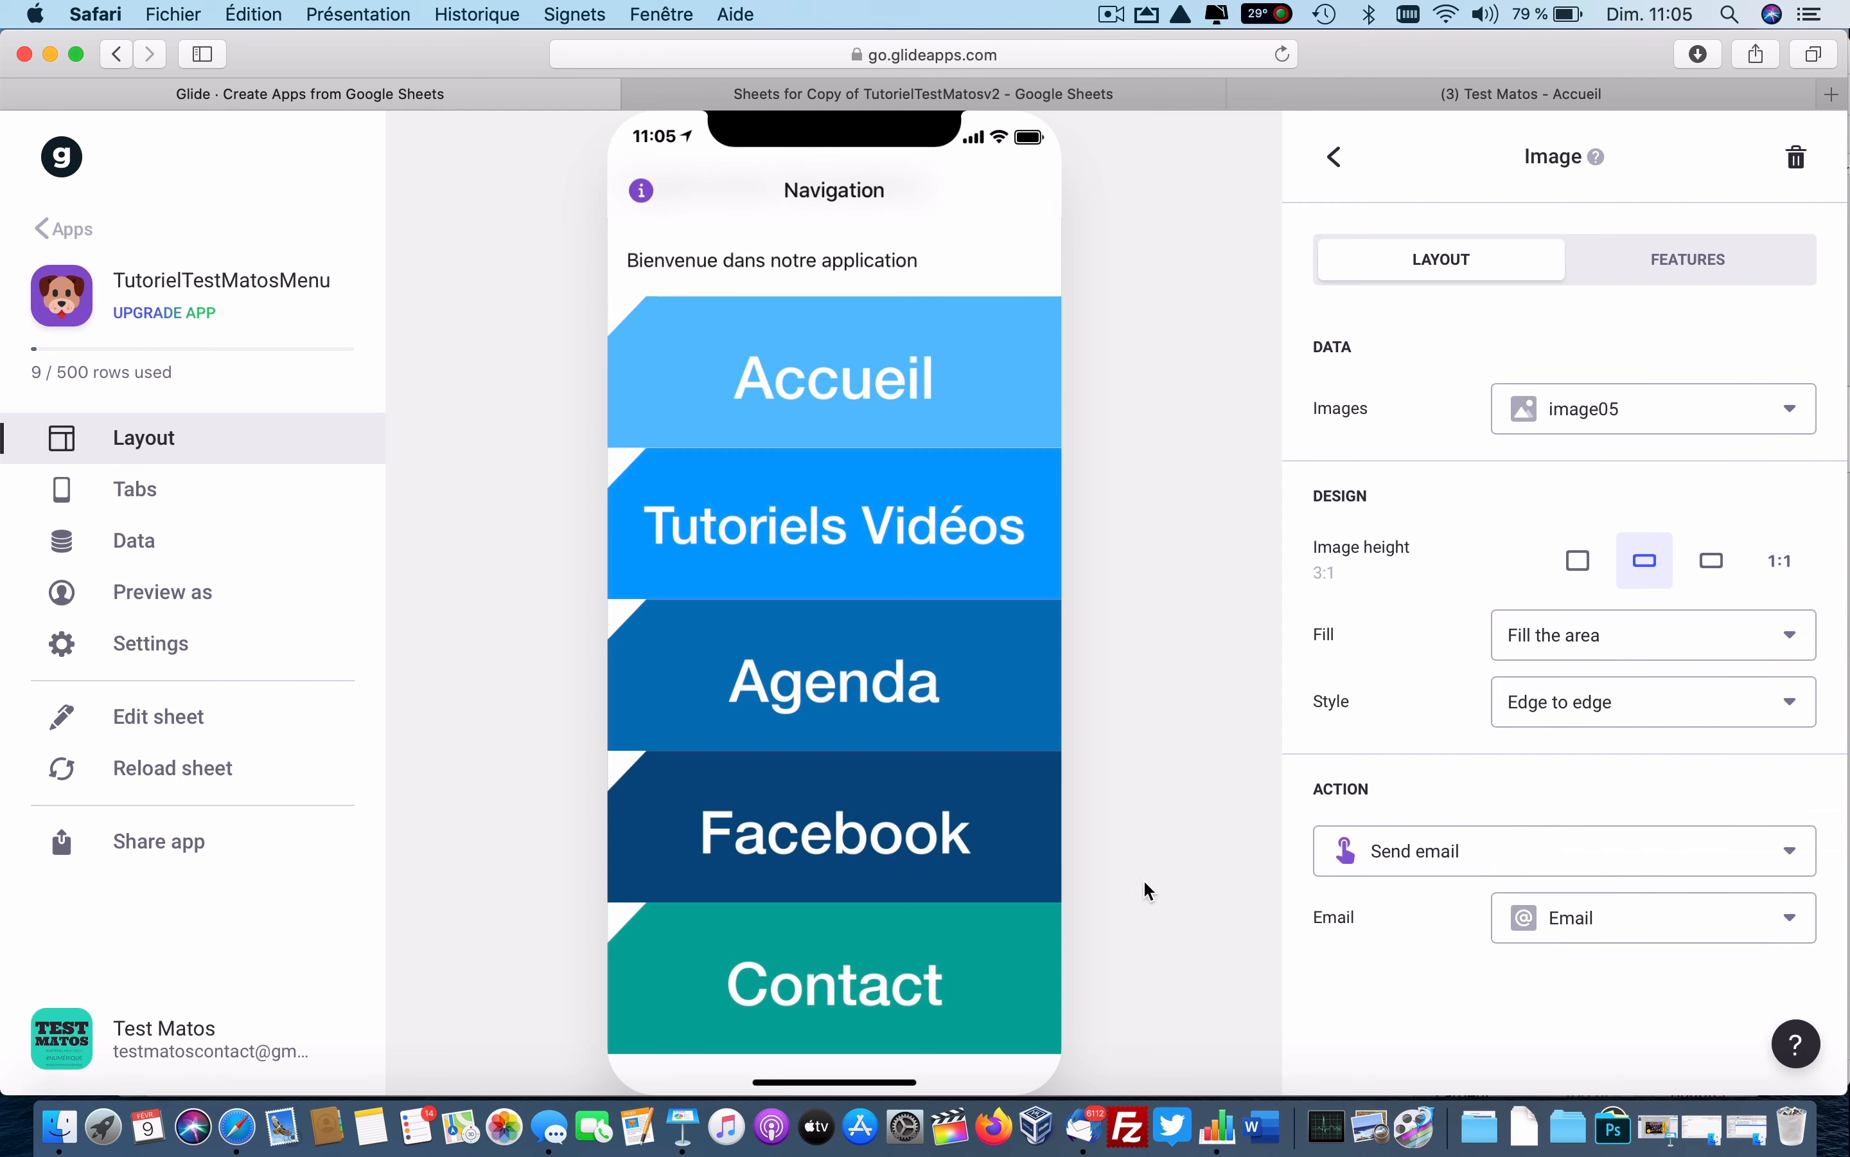
scroll(912, 933, up, 2)
scroll(912, 933, down, 2)
scroll(913, 933, up, 2)
Test the Accueil, Tutoriels Vidéos and Agenda buttons in the preview, returning each time.
click(852, 456)
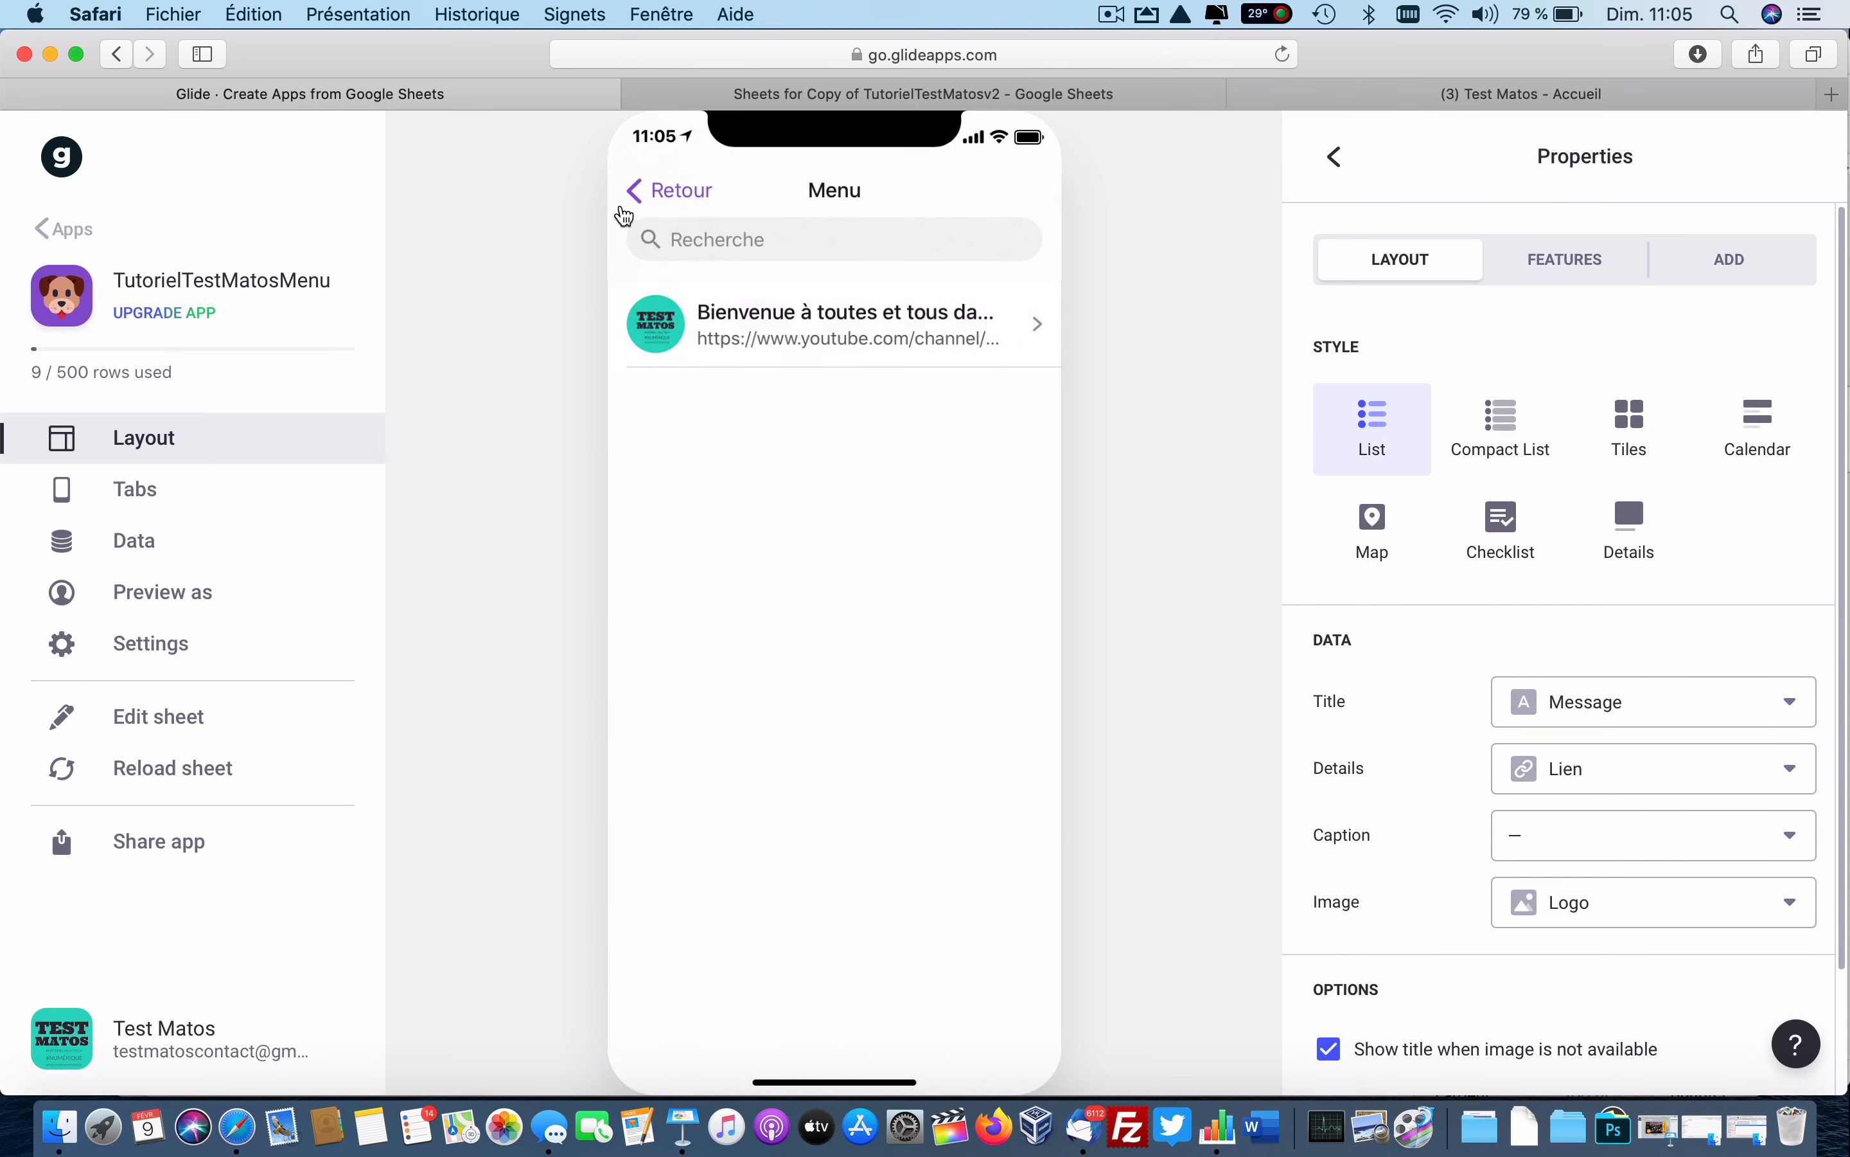
click(686, 197)
click(756, 631)
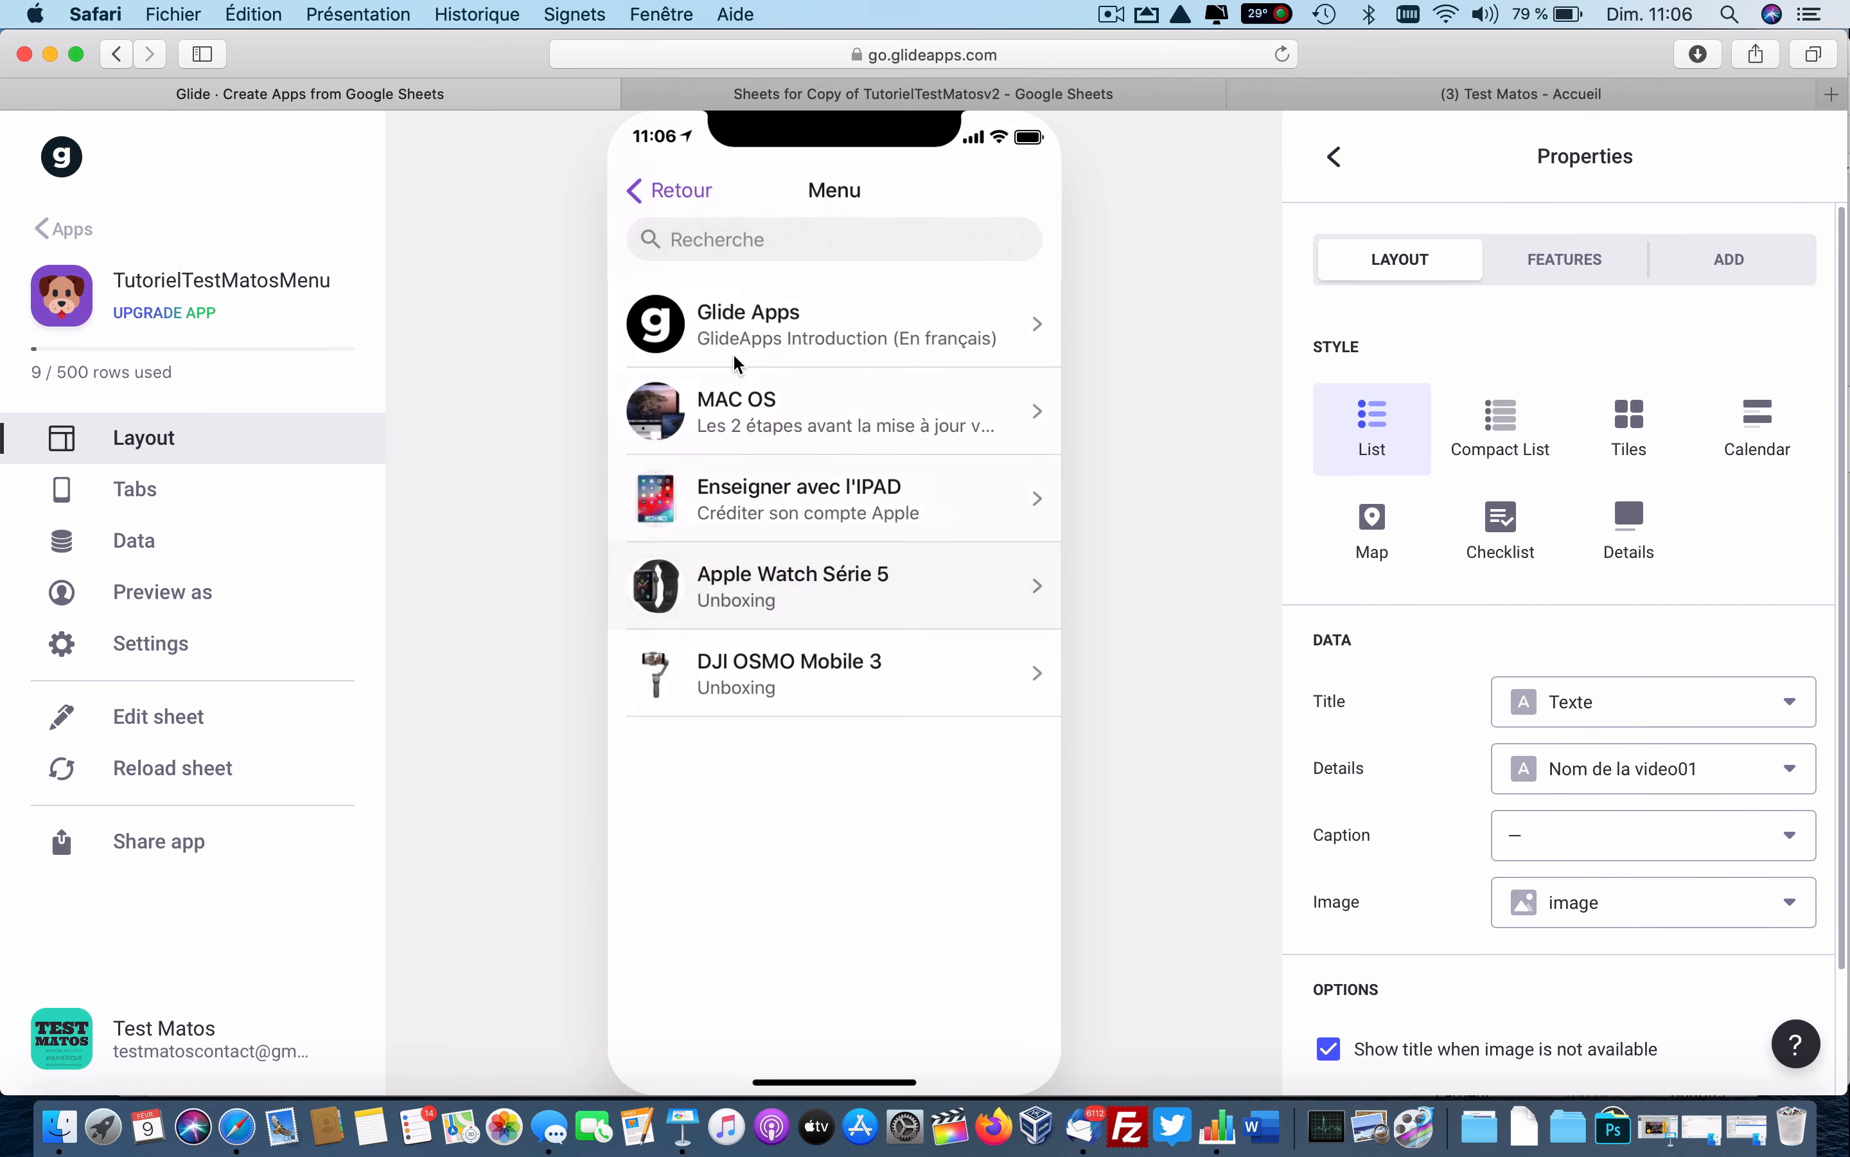
click(678, 195)
click(803, 746)
click(684, 195)
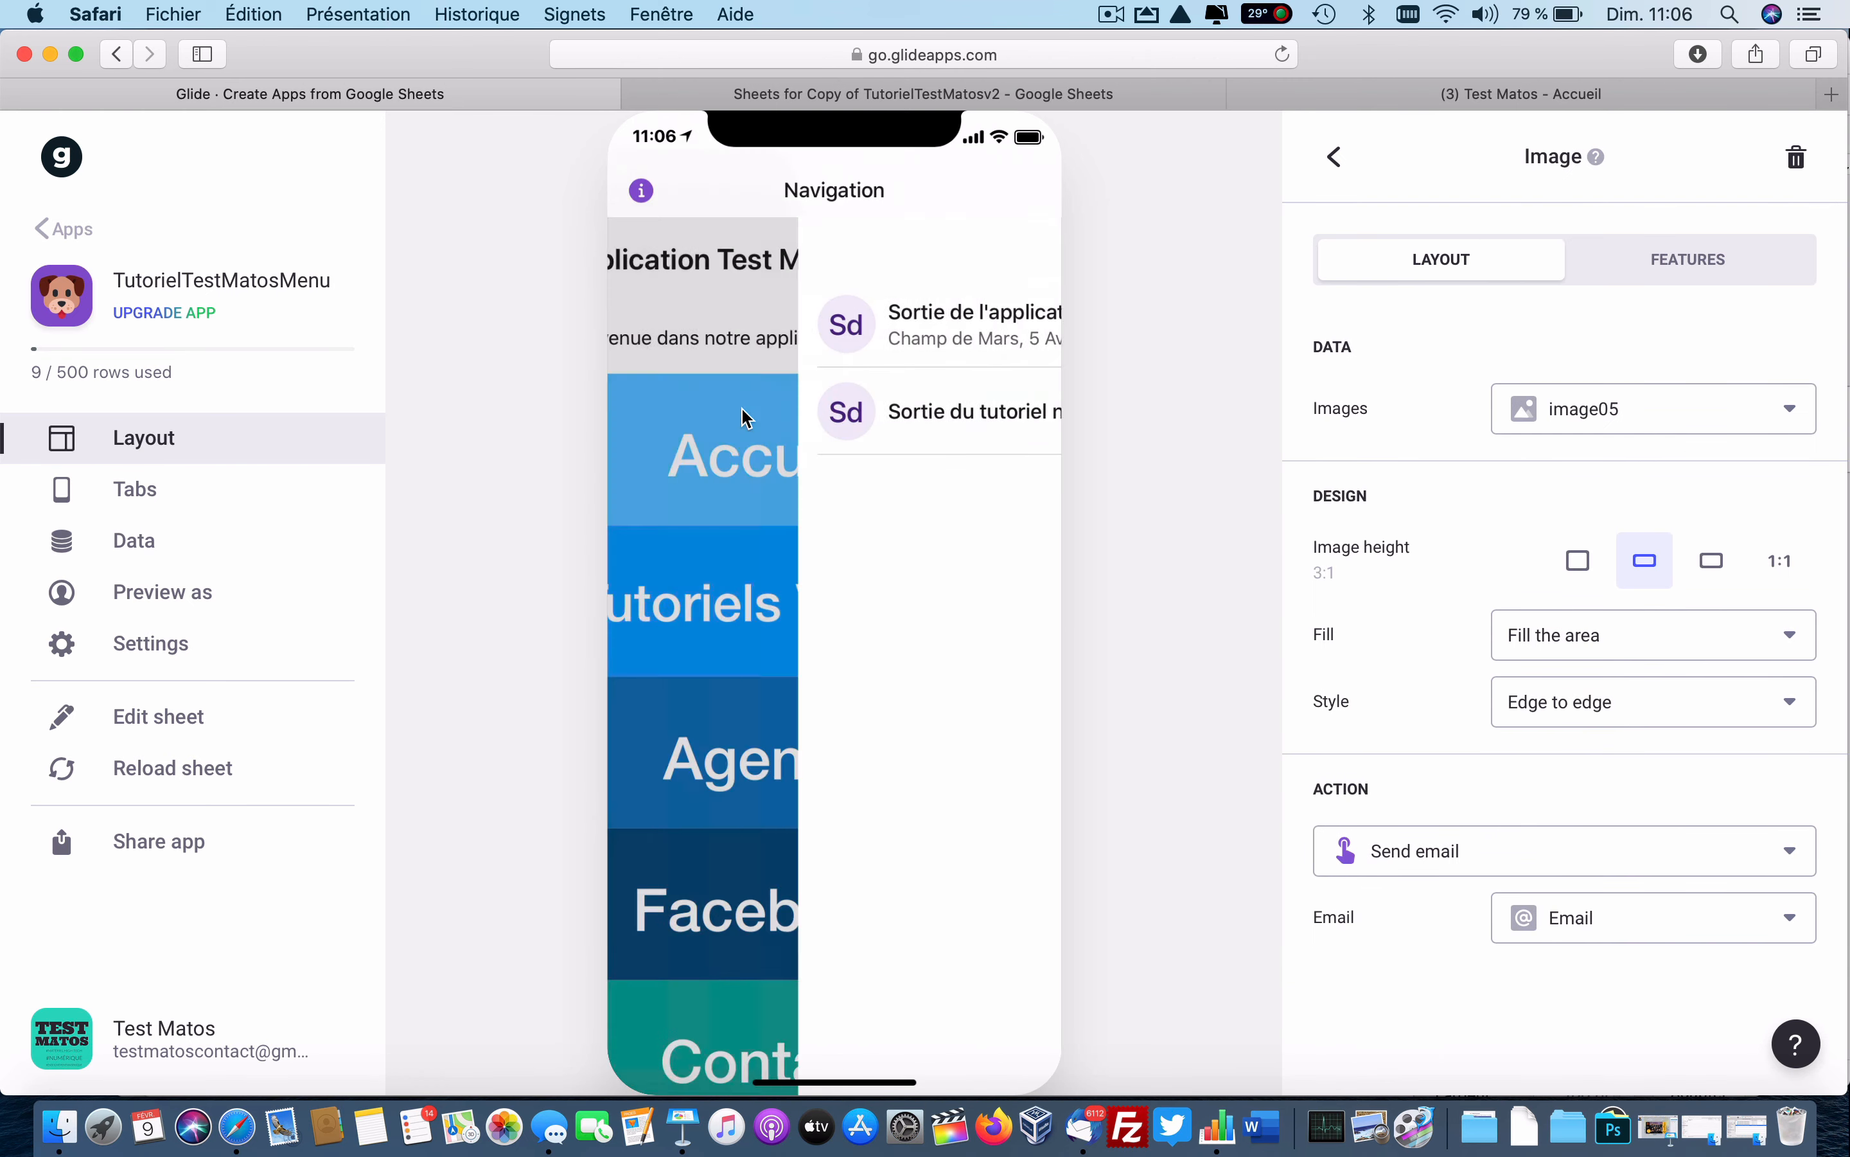
Test the Facebook and Contact buttons, then open the Accueil screen.
click(778, 888)
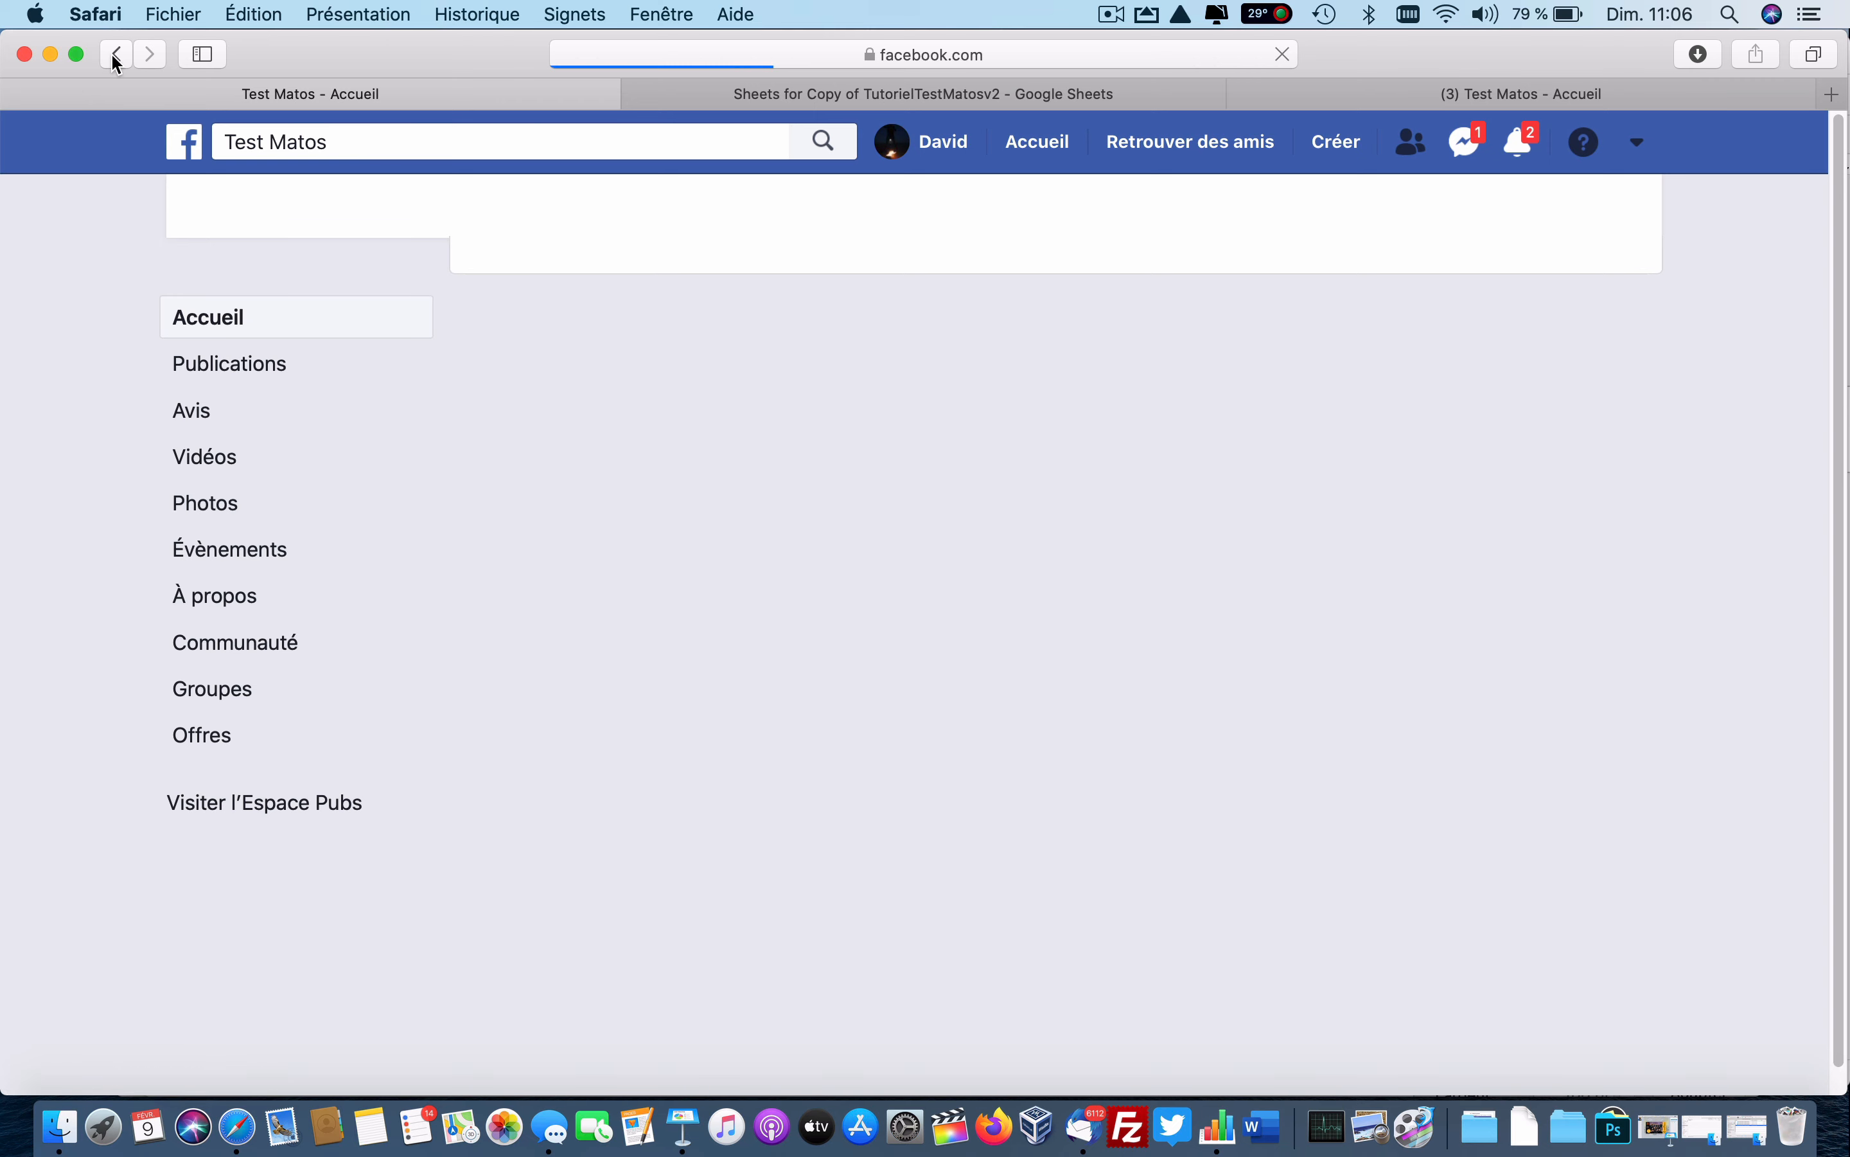
click(114, 54)
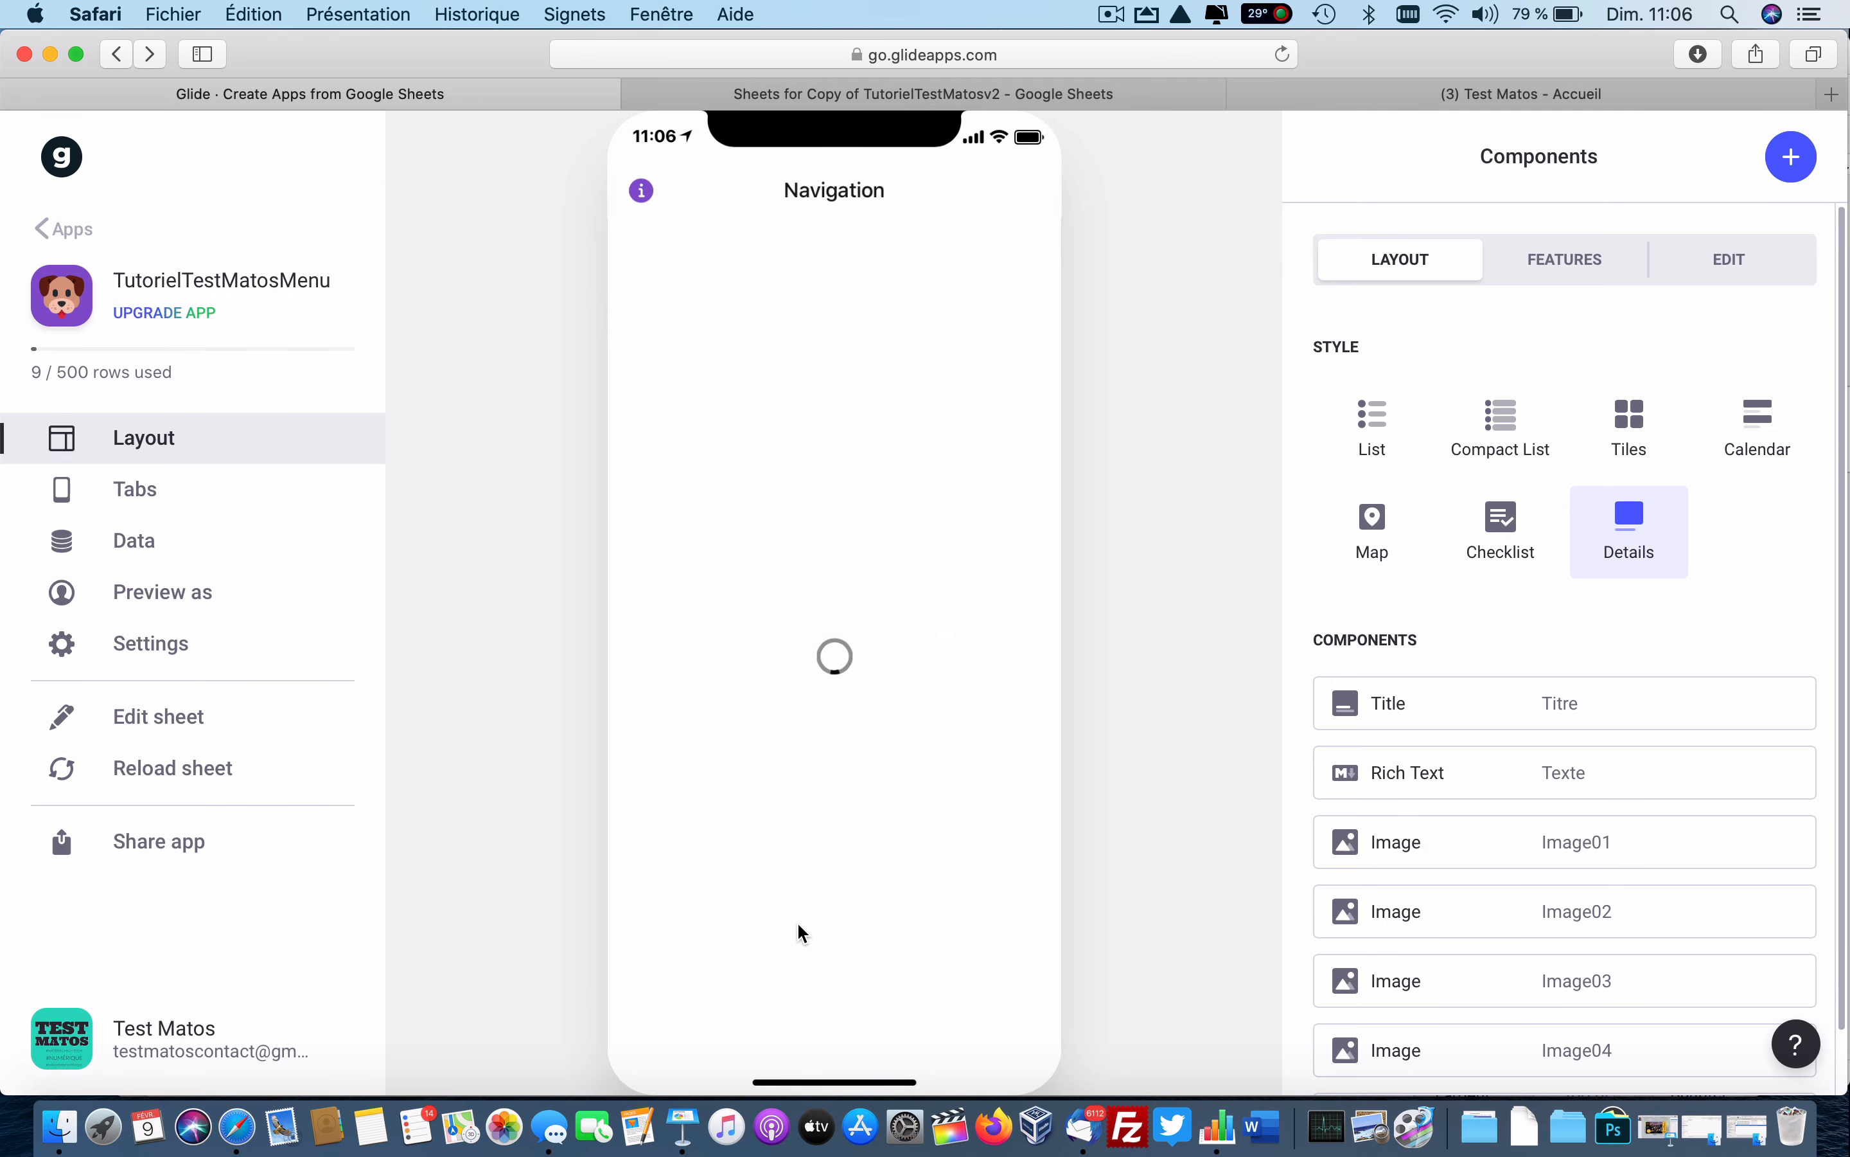
scroll(799, 940, down, 2)
click(796, 963)
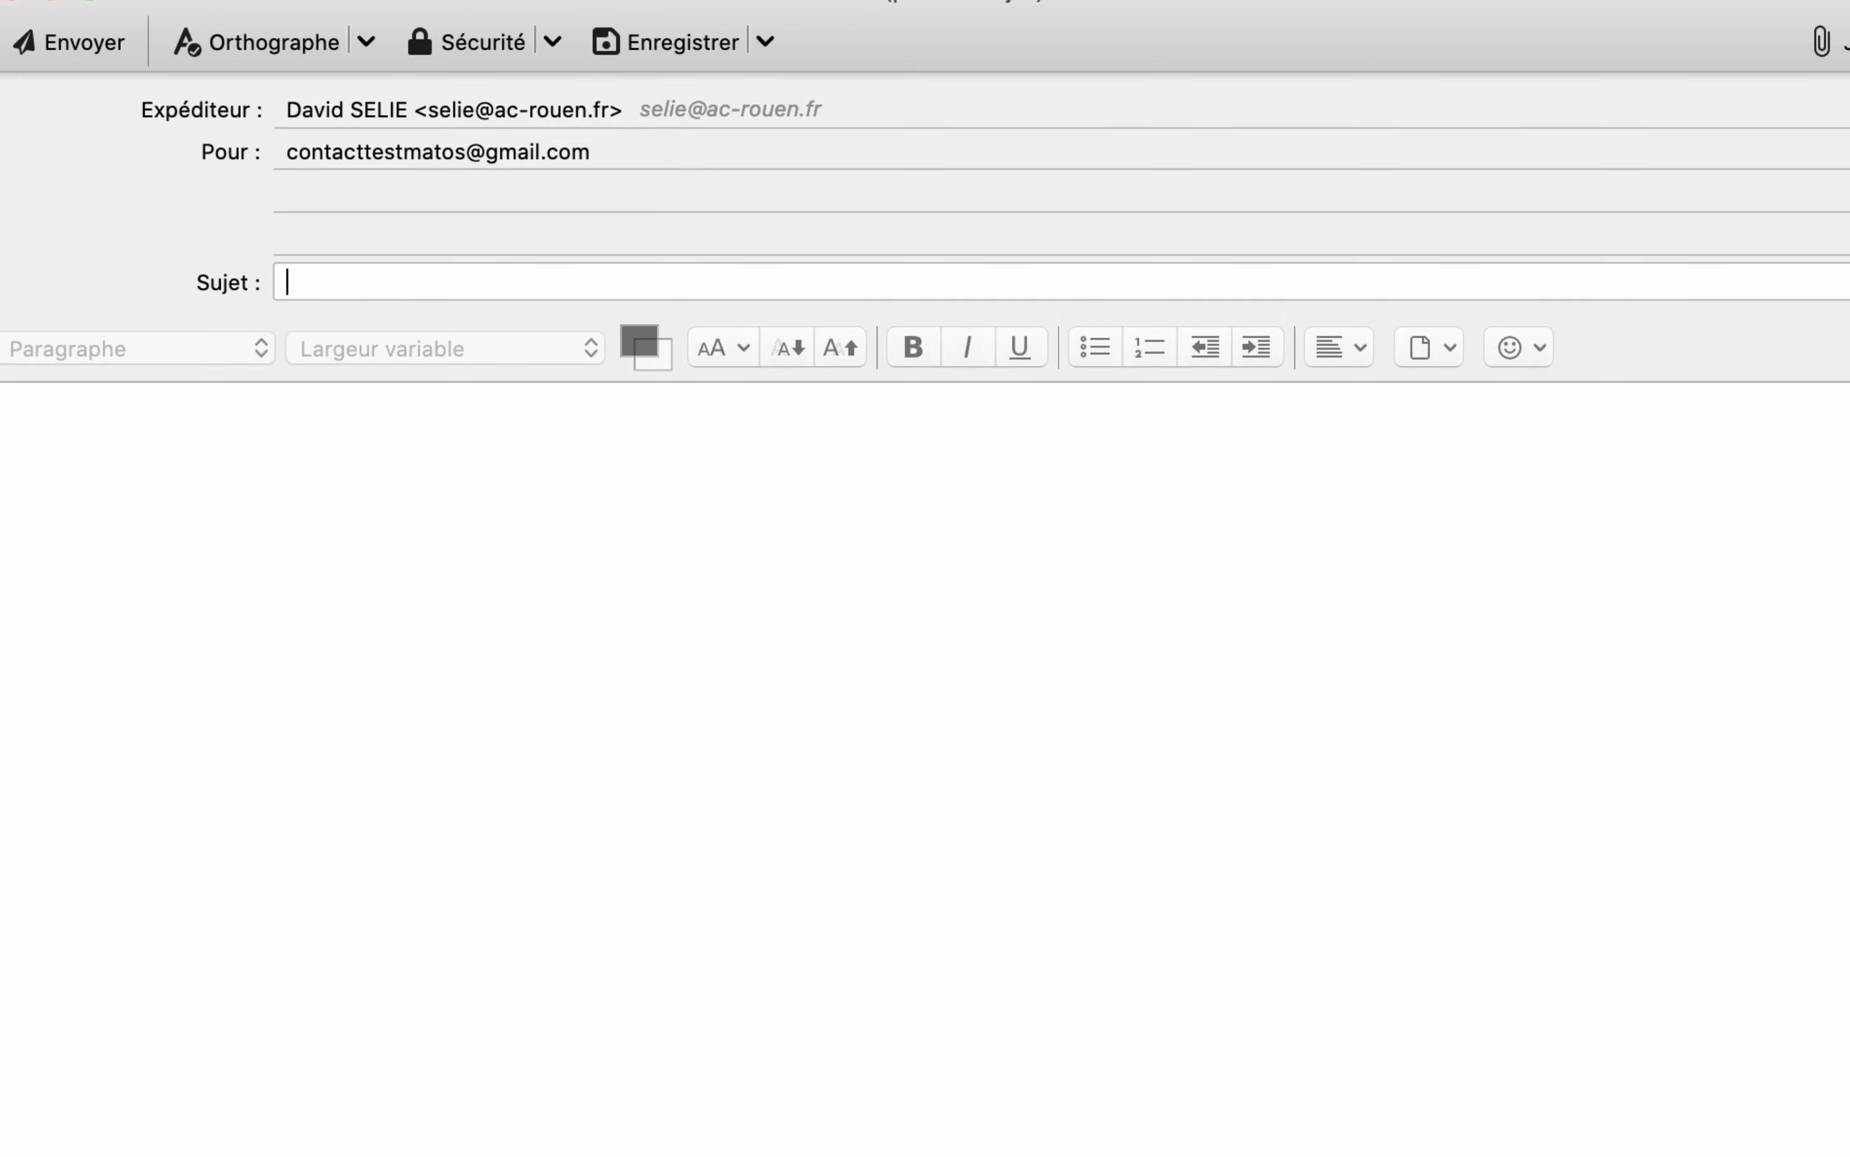
key(super+Tab)
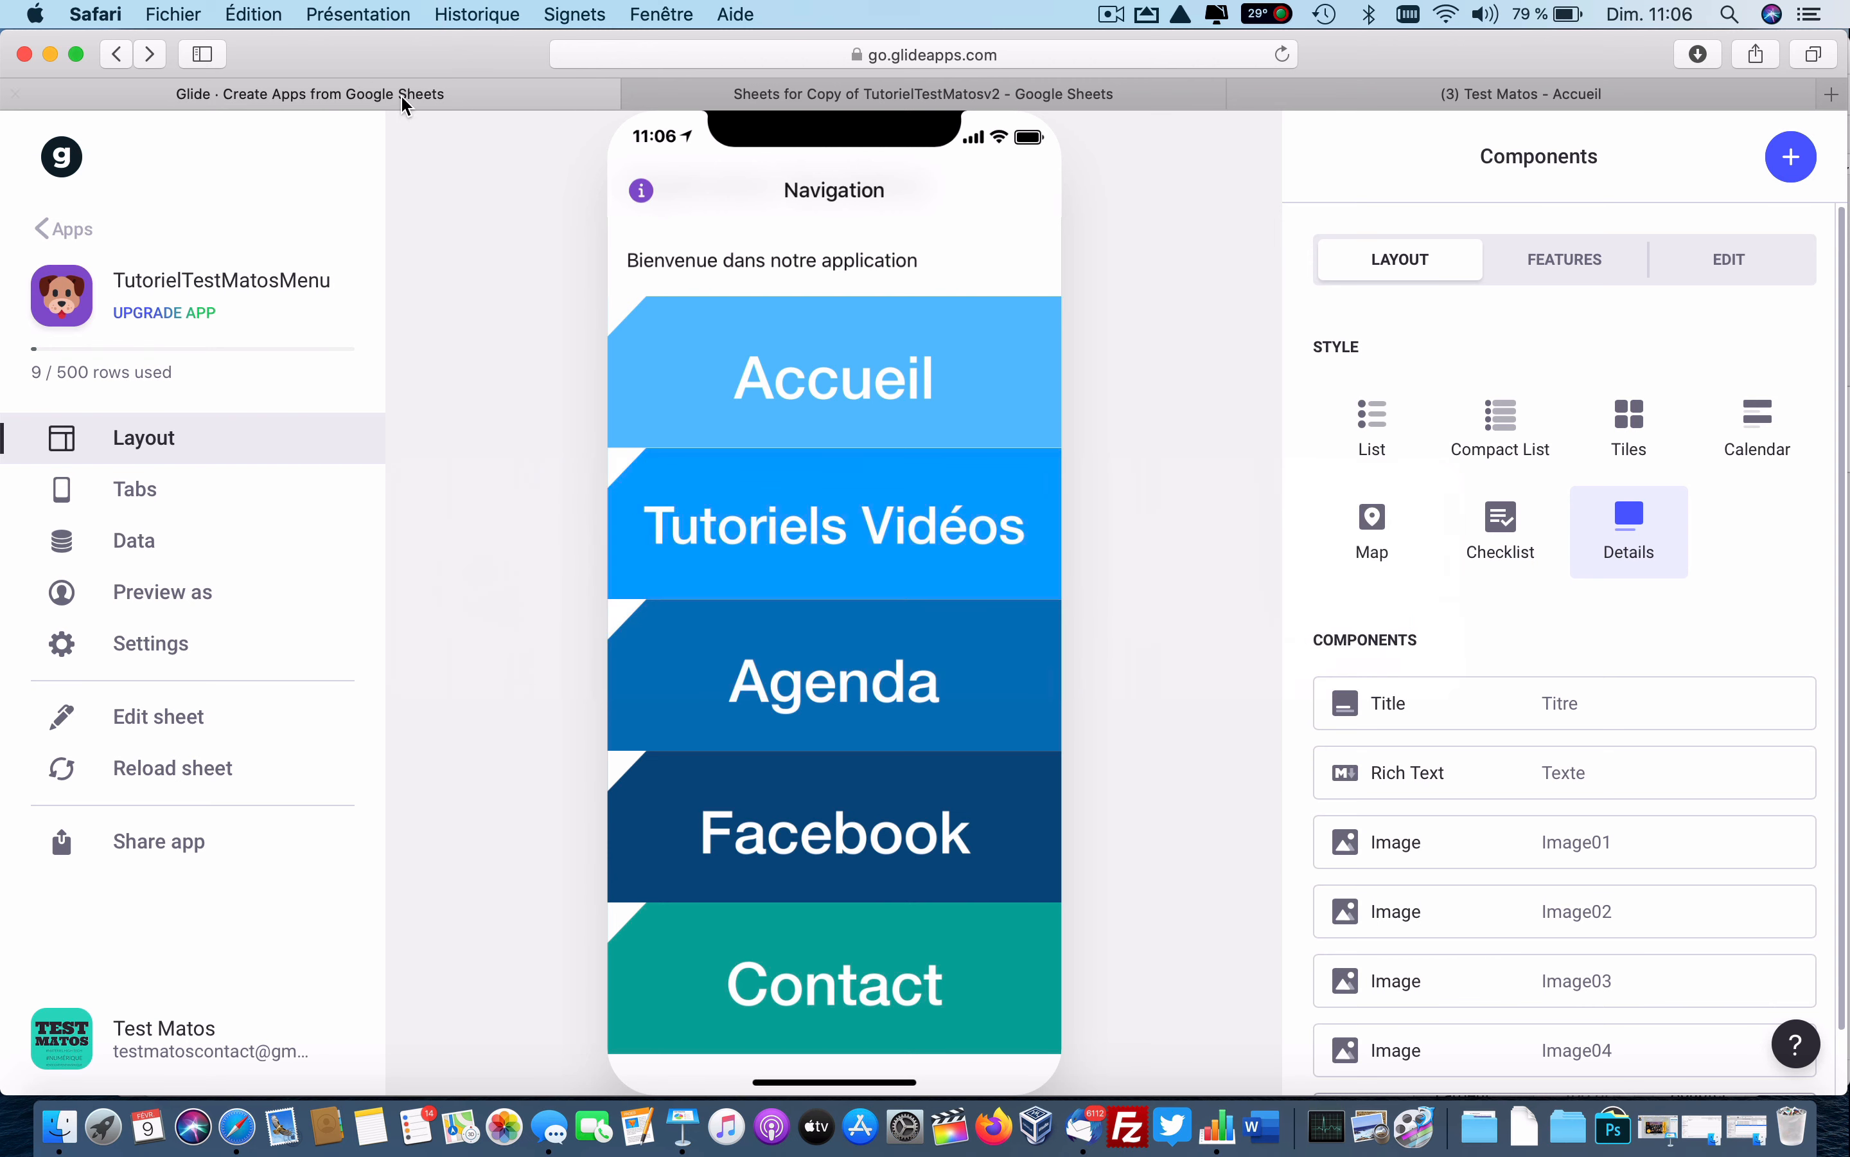
click(897, 361)
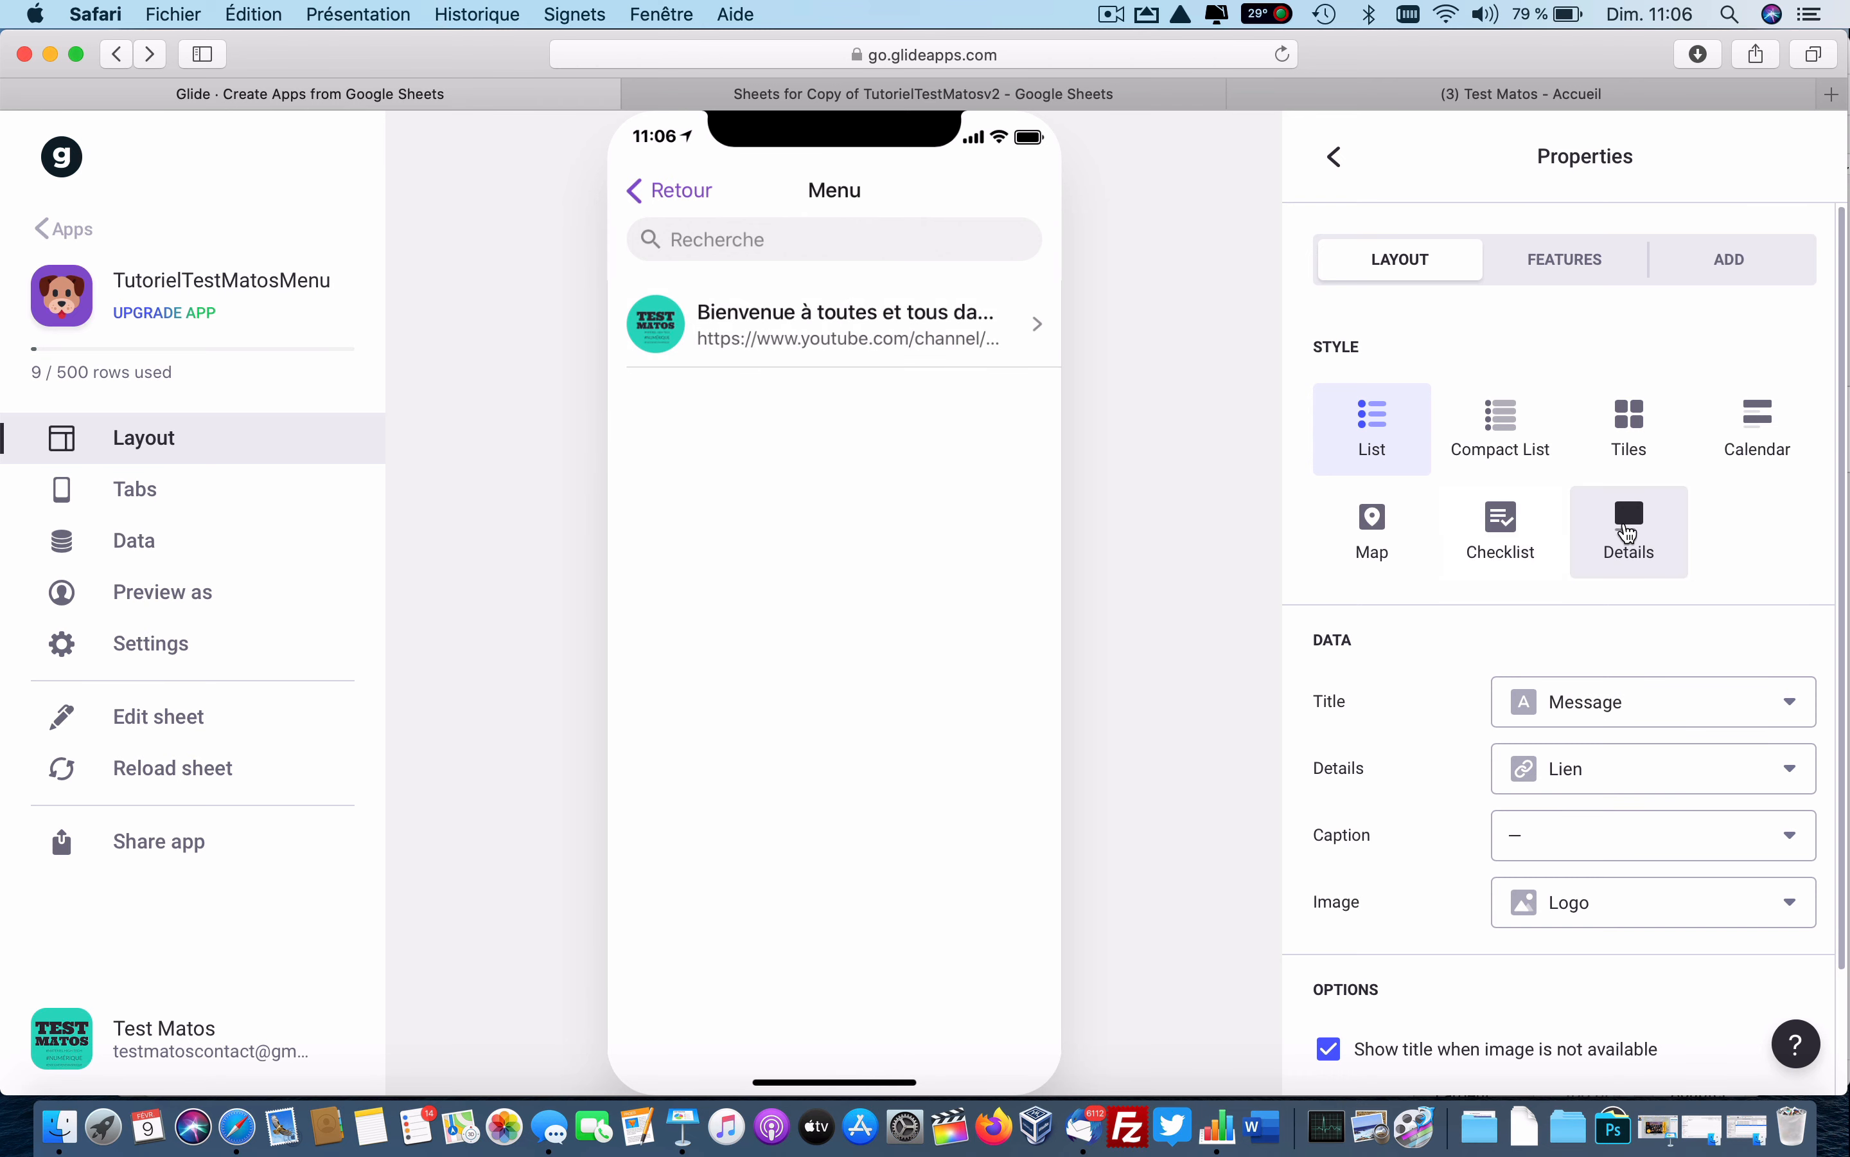
Switch Accueil to Details style and set the welcome title's details and image to none.
click(1650, 513)
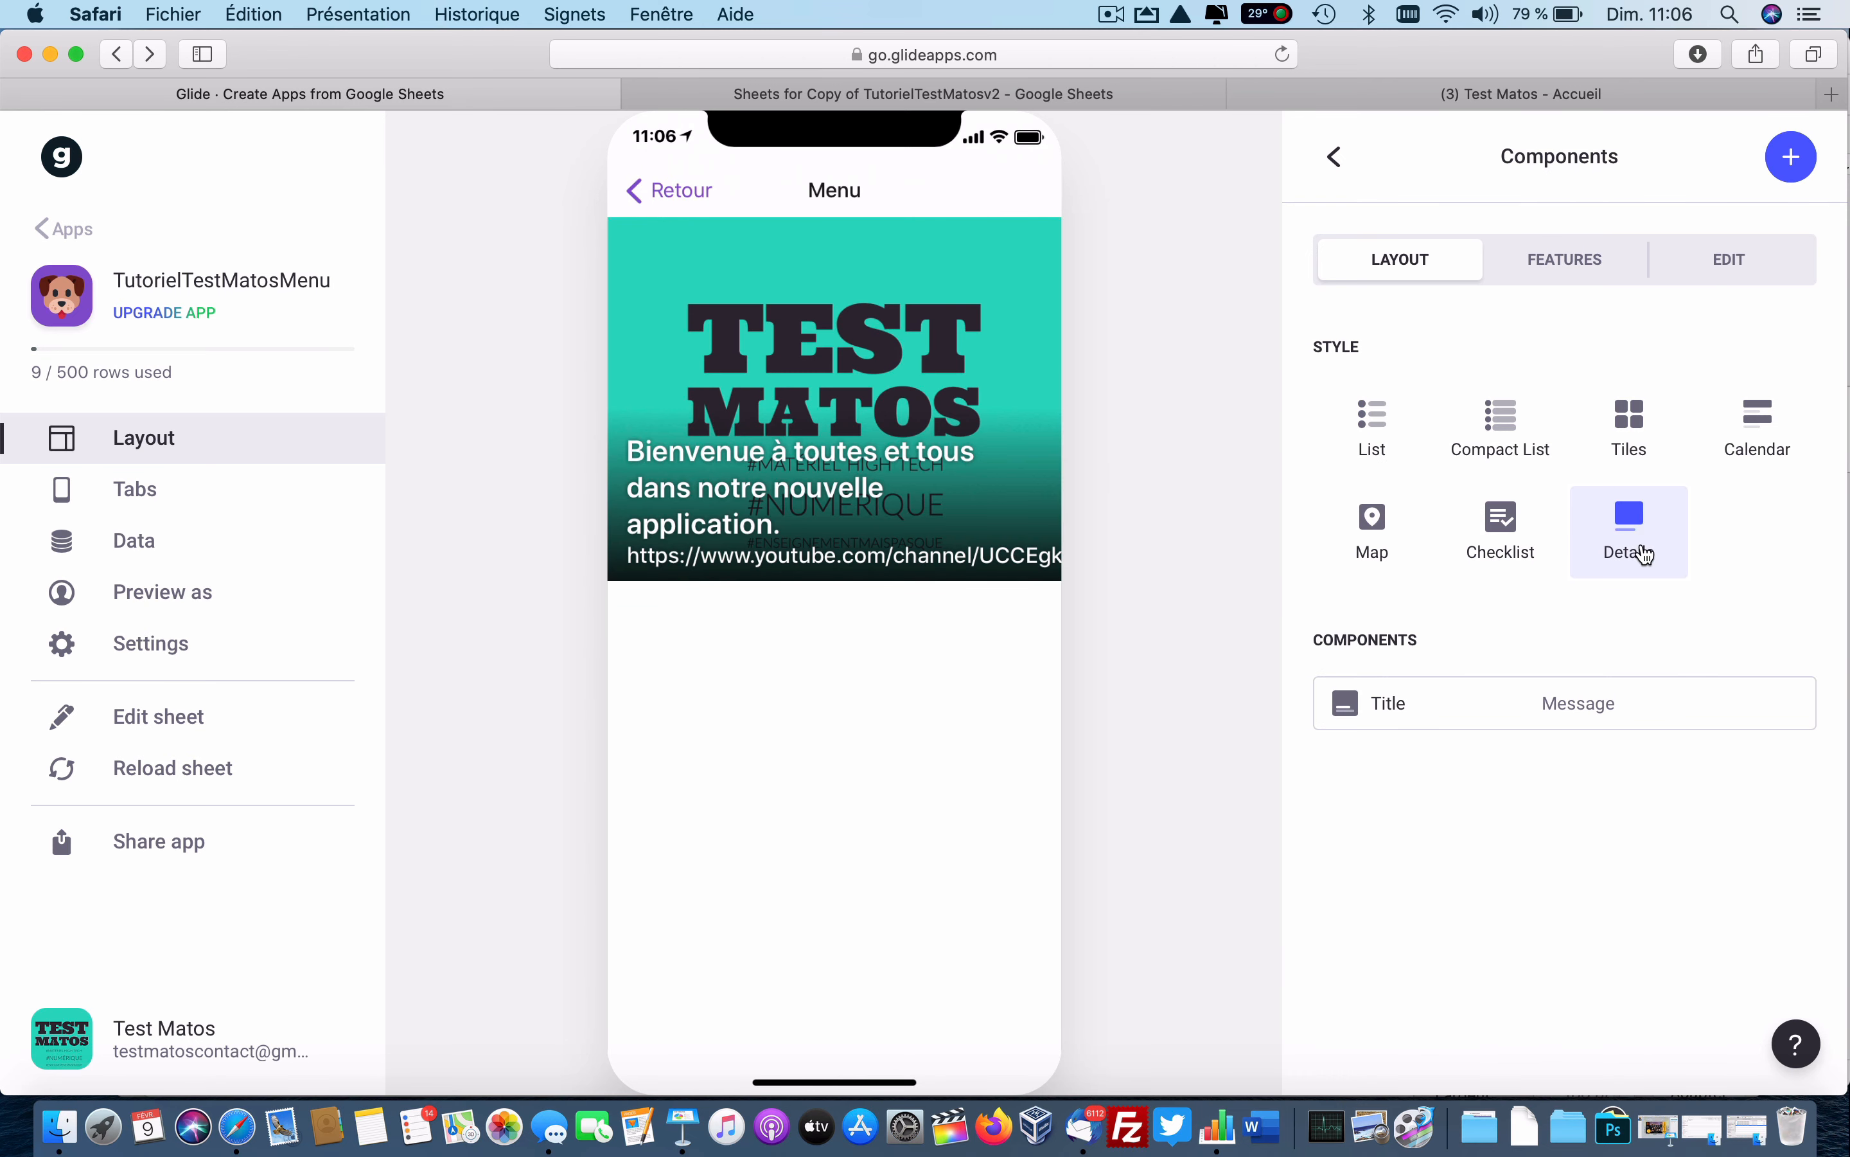
click(1509, 710)
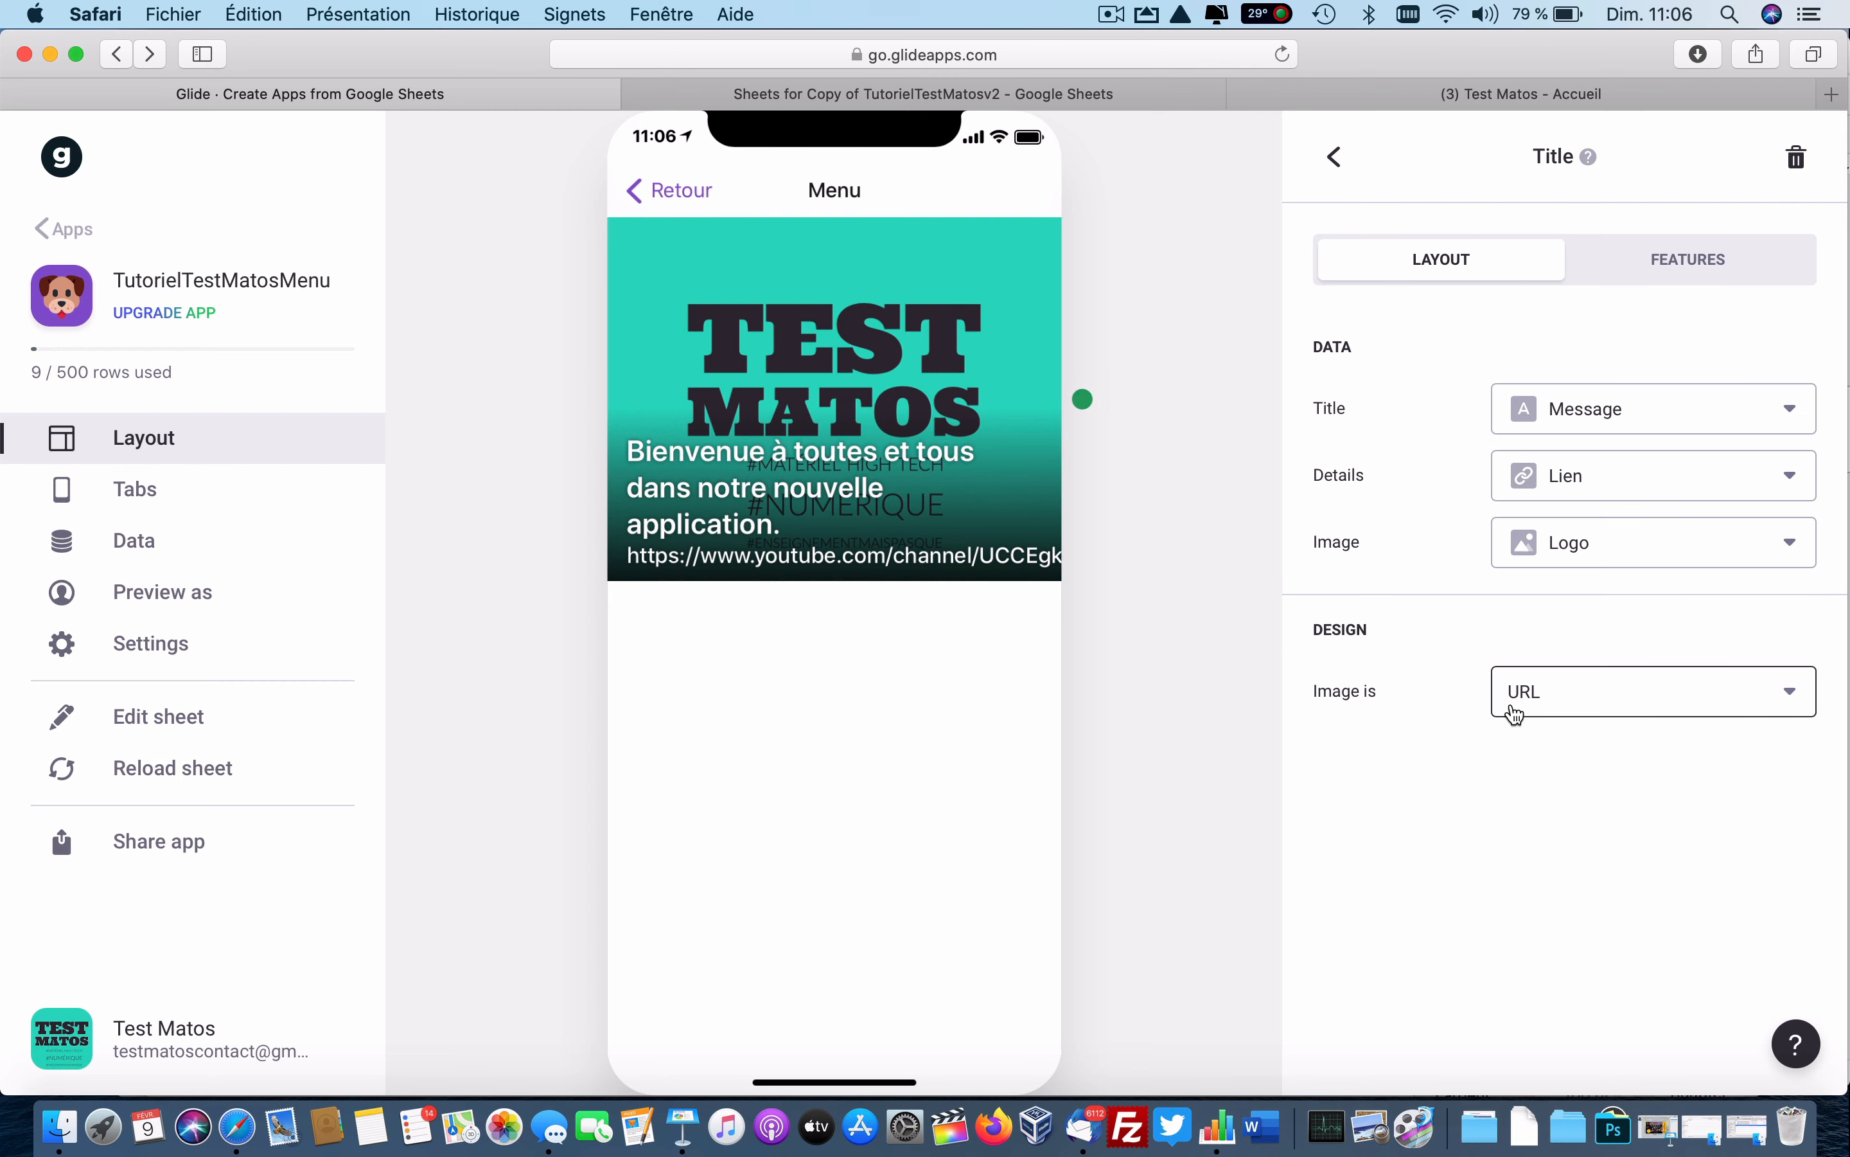
click(1622, 486)
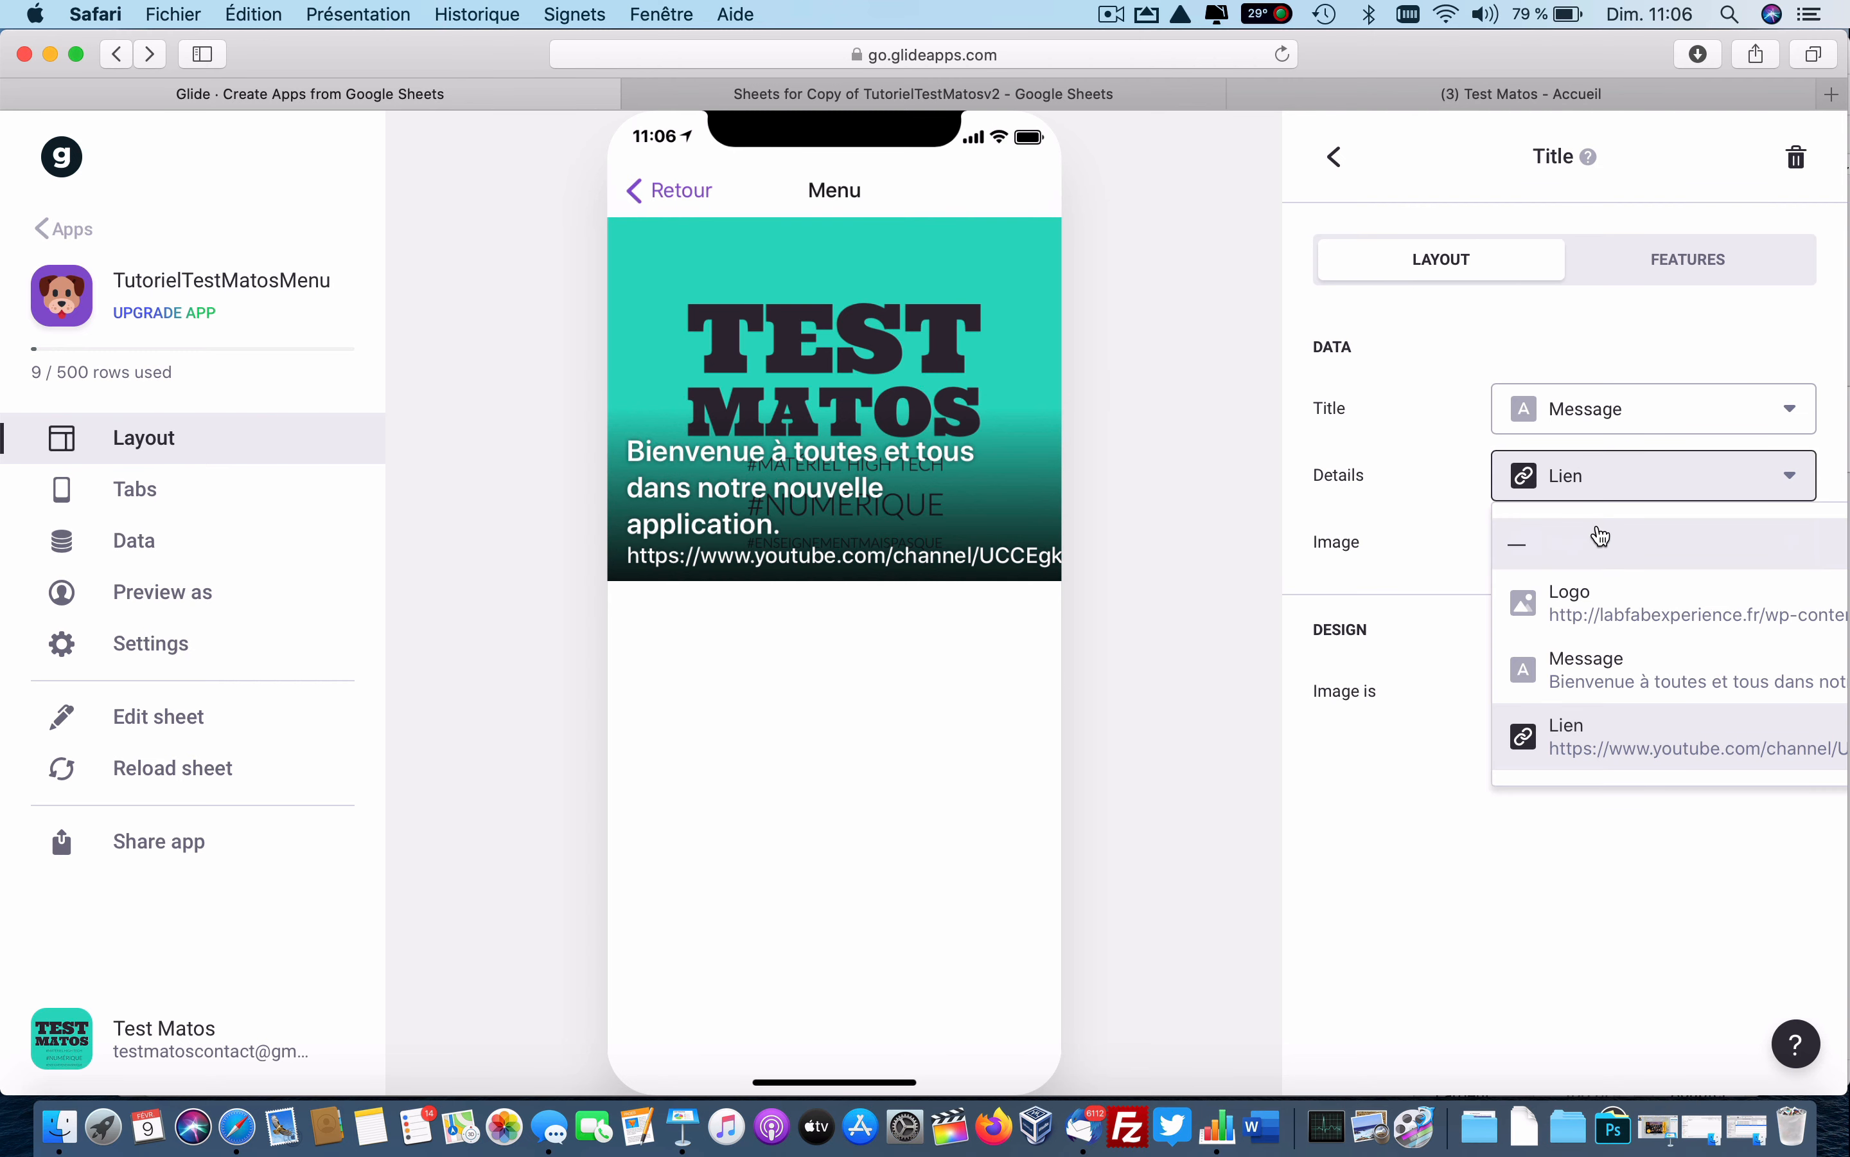
click(1598, 533)
click(1596, 544)
click(1569, 611)
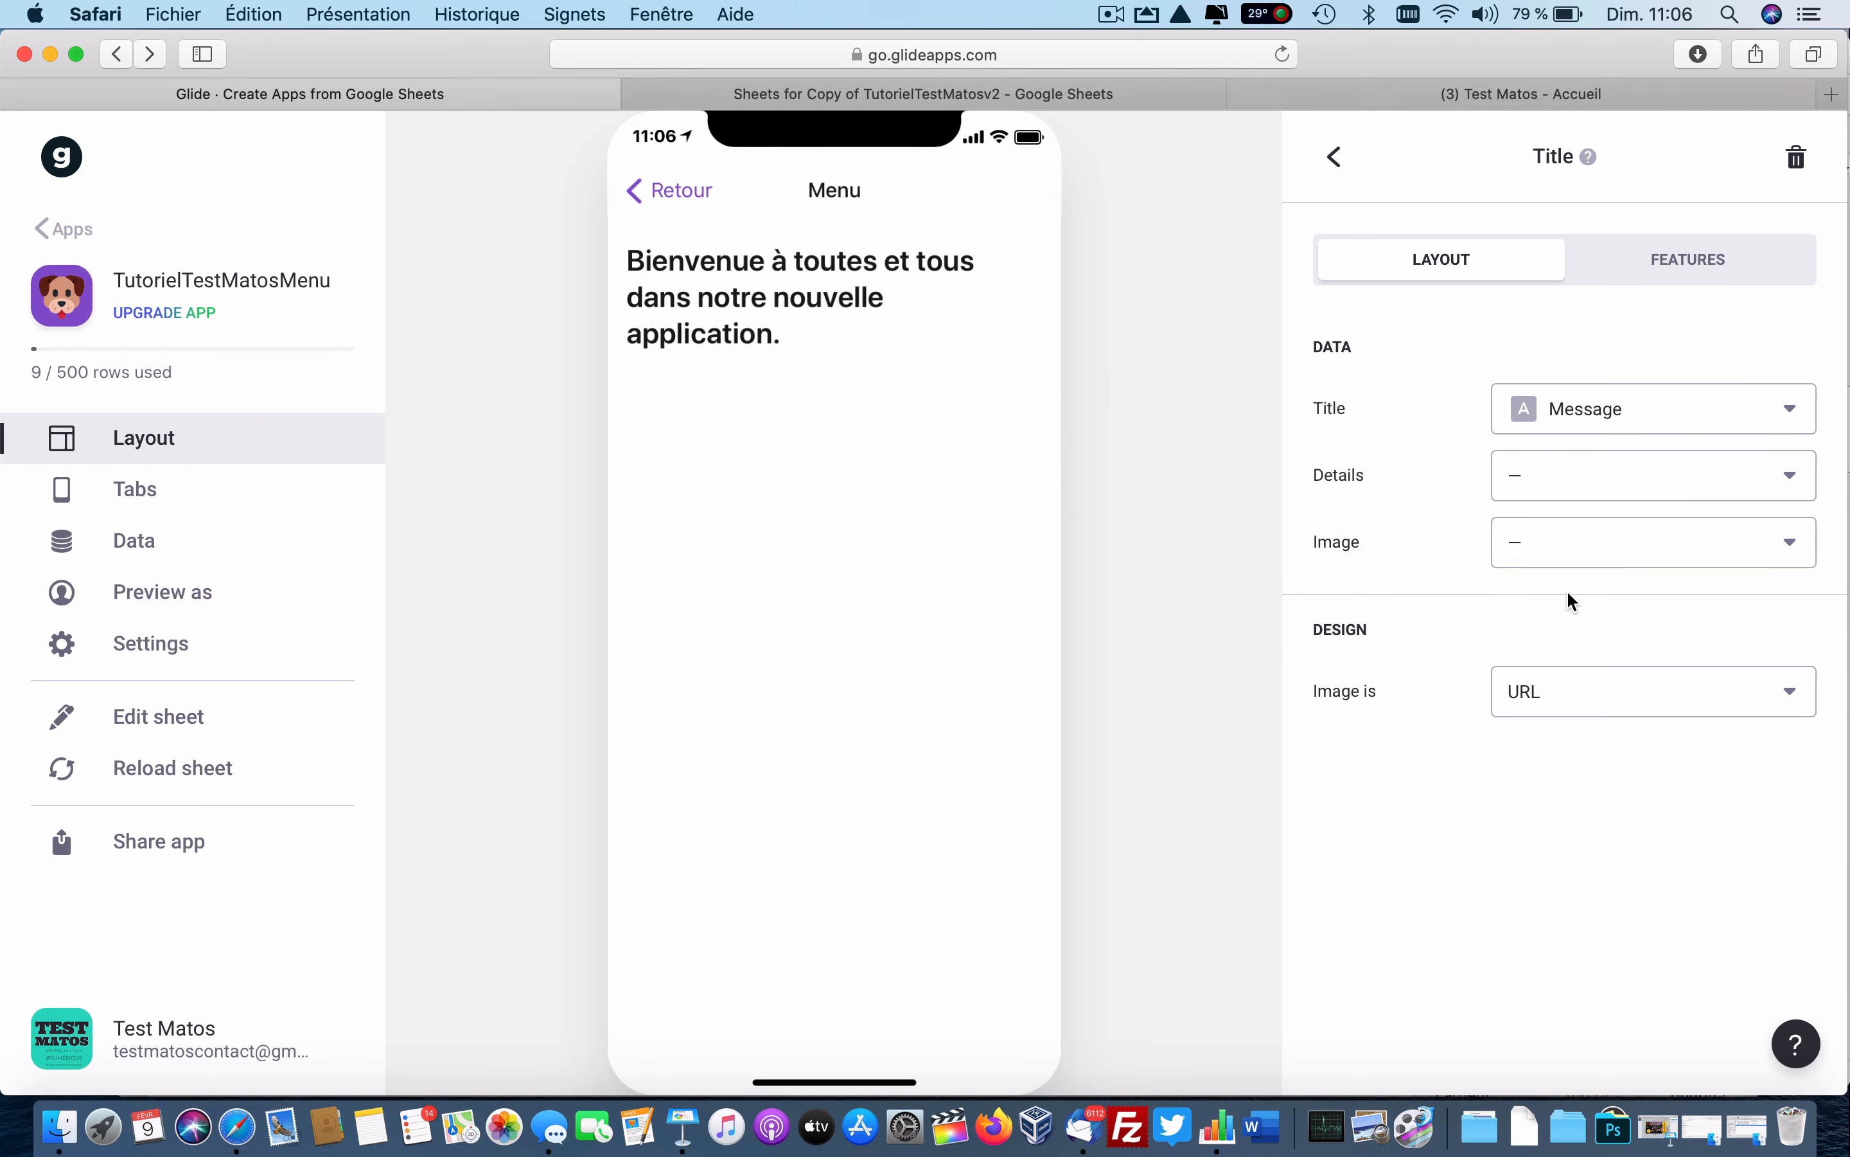
click(1334, 158)
Add an Image component showing the Logo below the welcome title.
click(1787, 177)
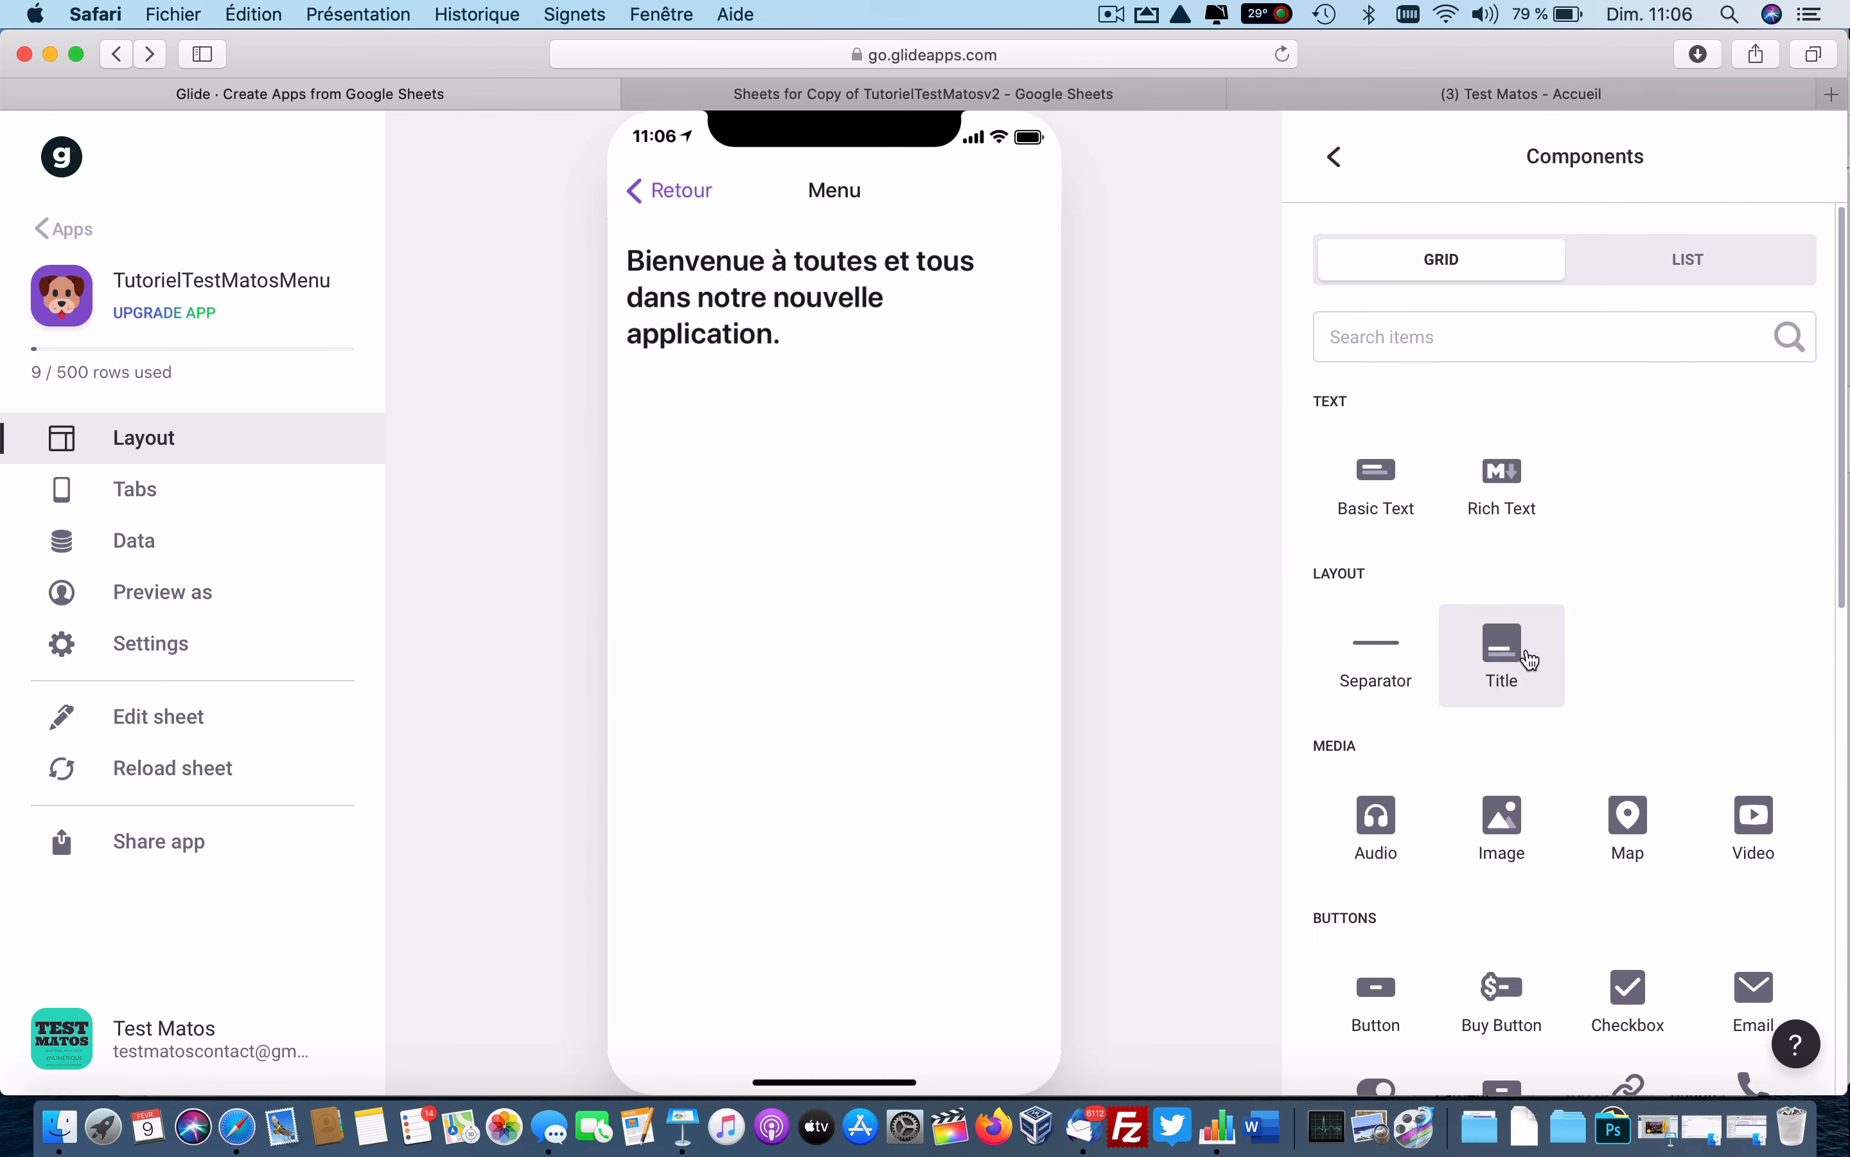
click(1513, 826)
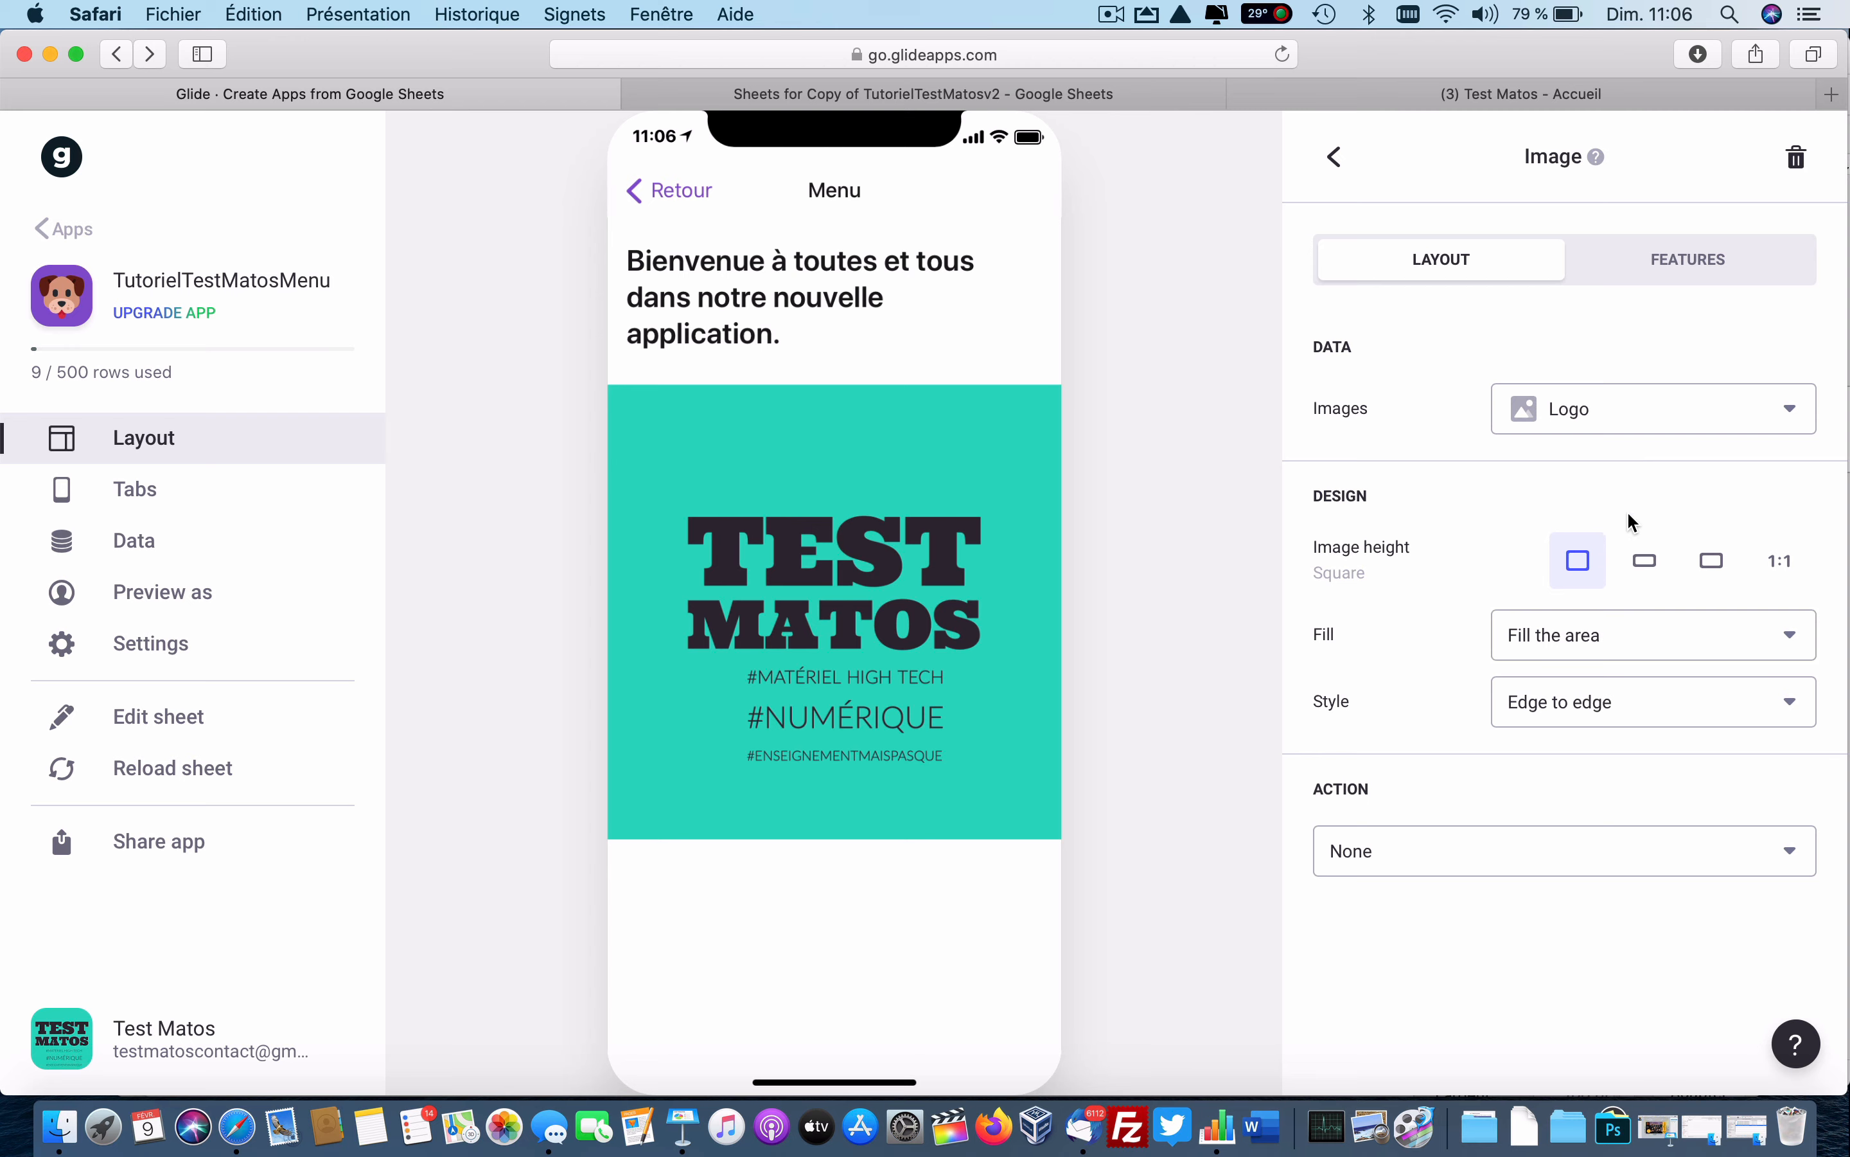
click(1336, 161)
Look at the Accueil sheet in Google Sheets, then return to the Glide editor.
click(918, 93)
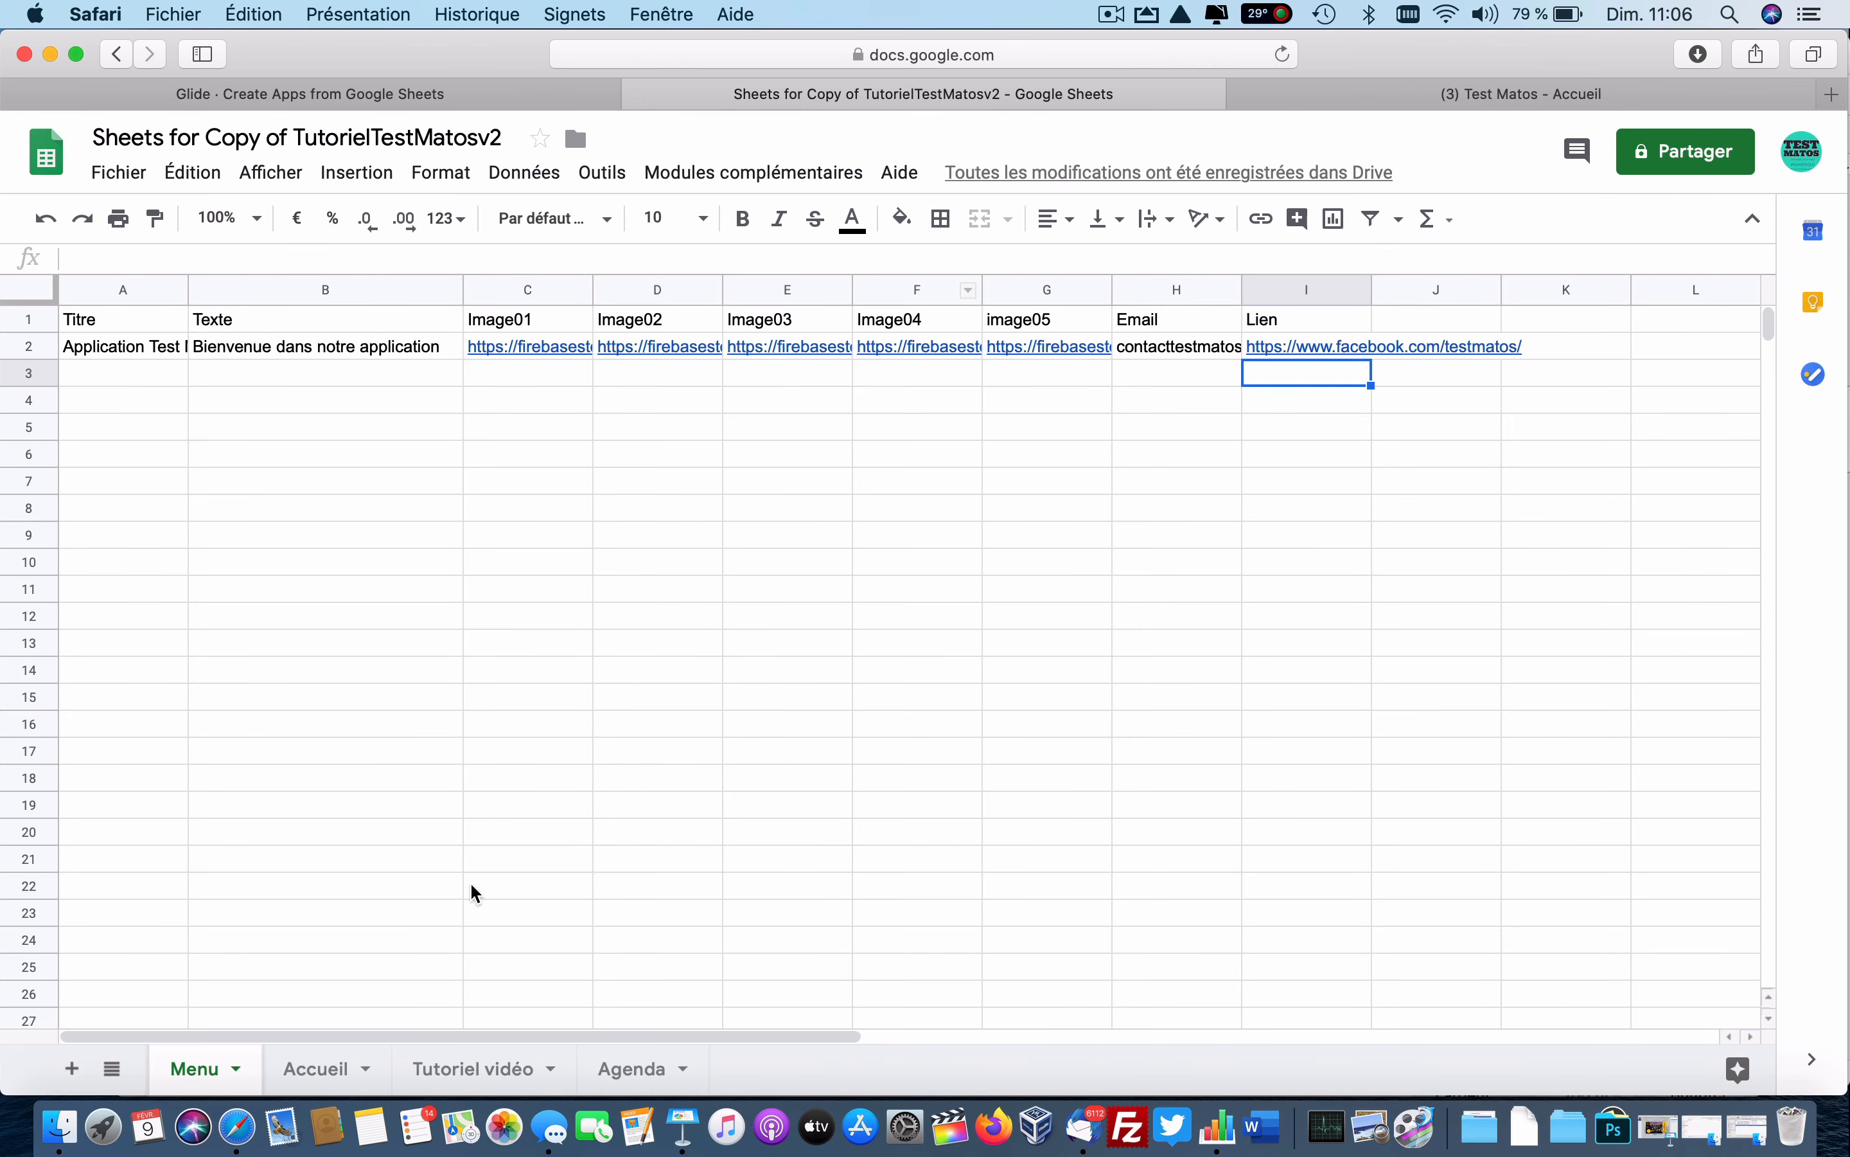
click(324, 1067)
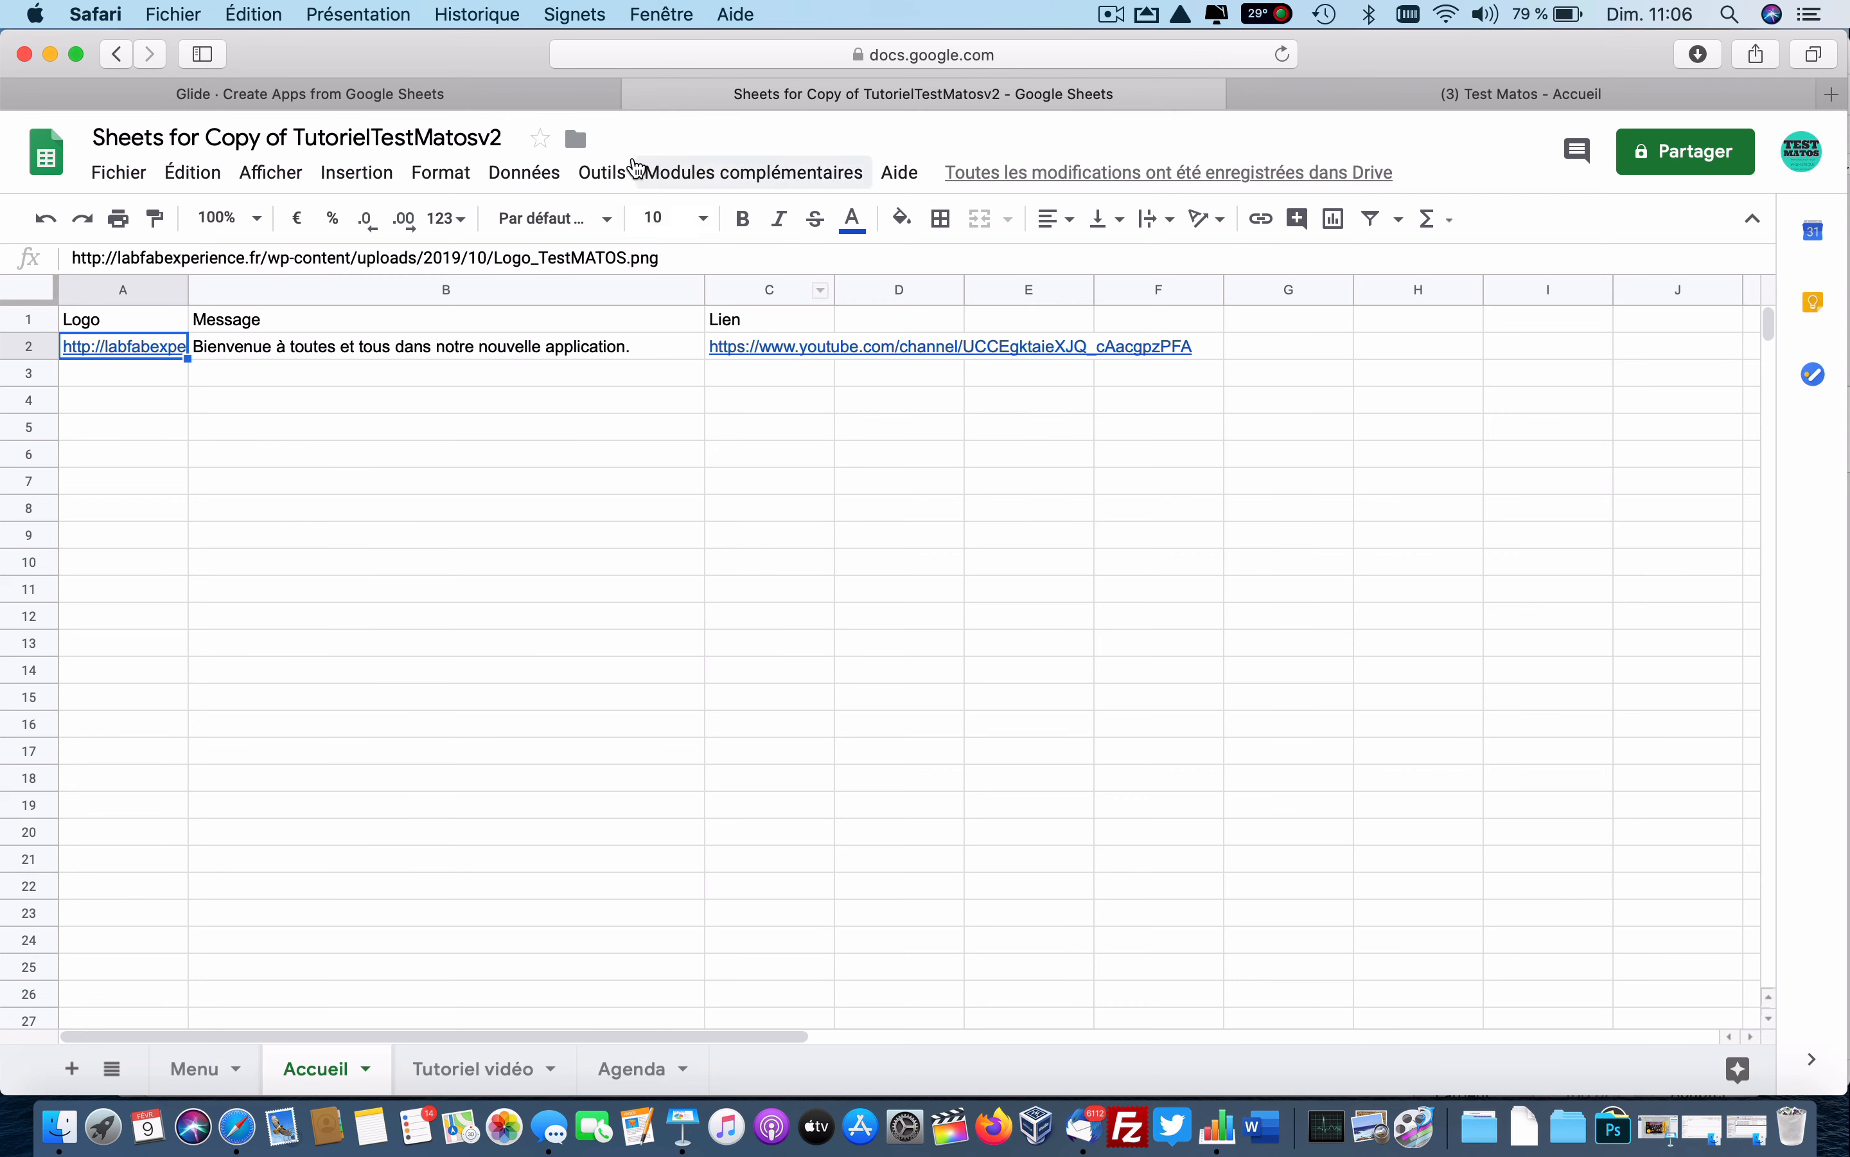
click(519, 99)
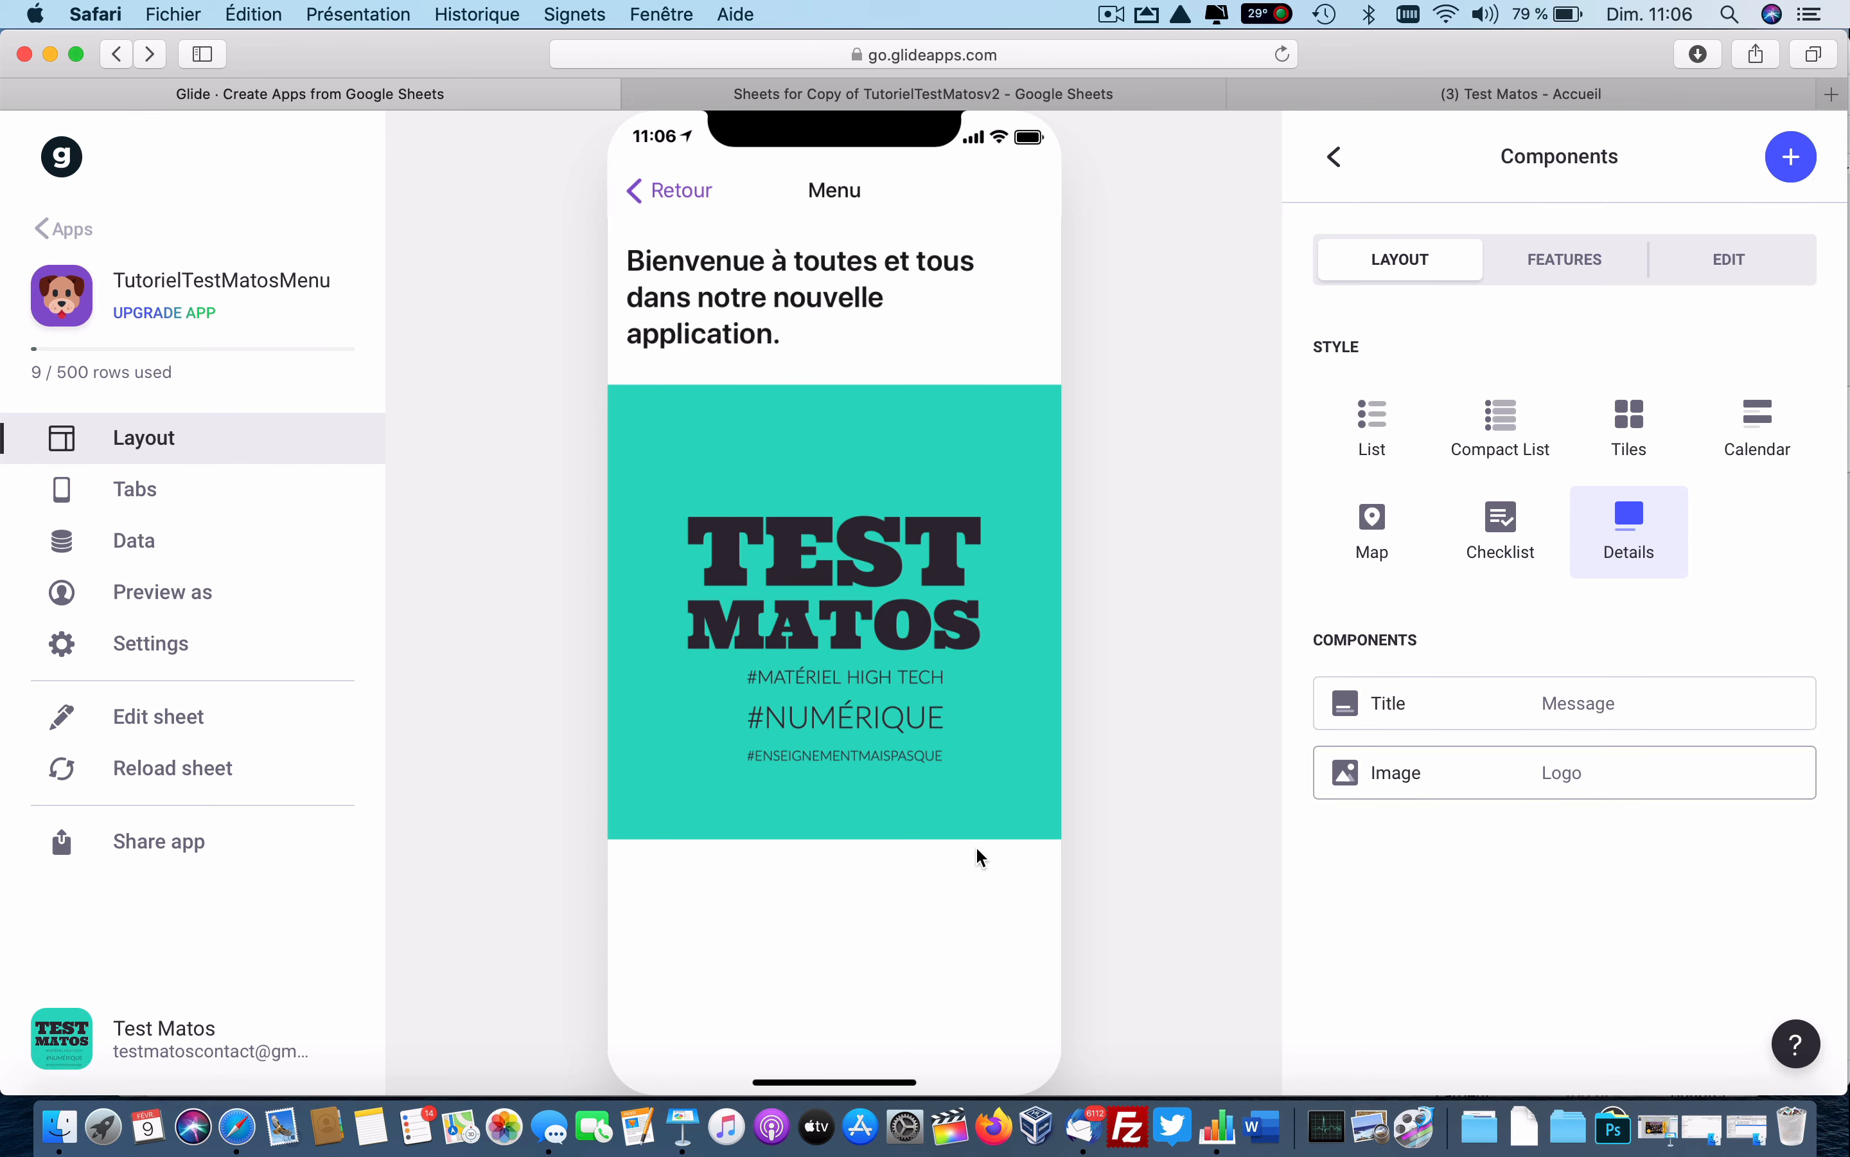
Add a Link component showing Test Matos below the logo on the Accueil screen.
click(1335, 156)
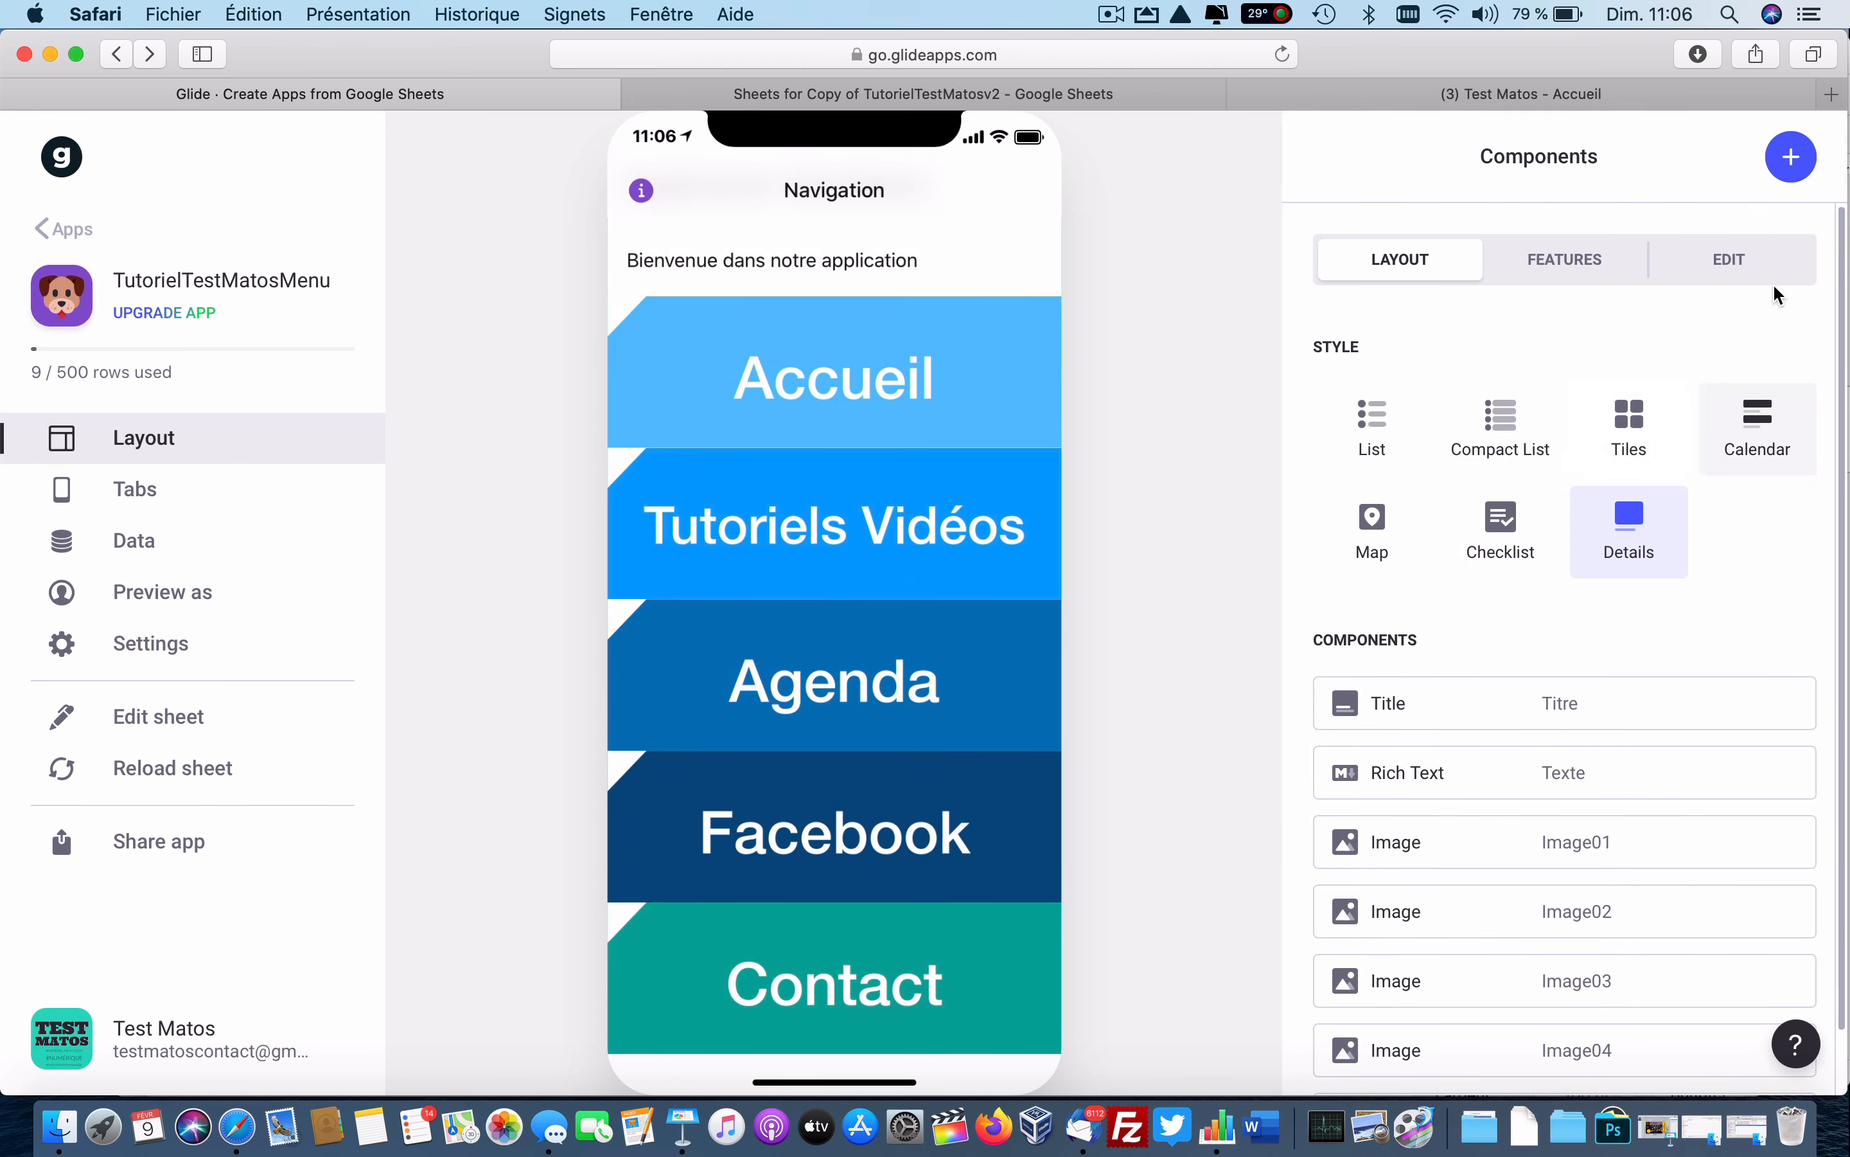
click(901, 399)
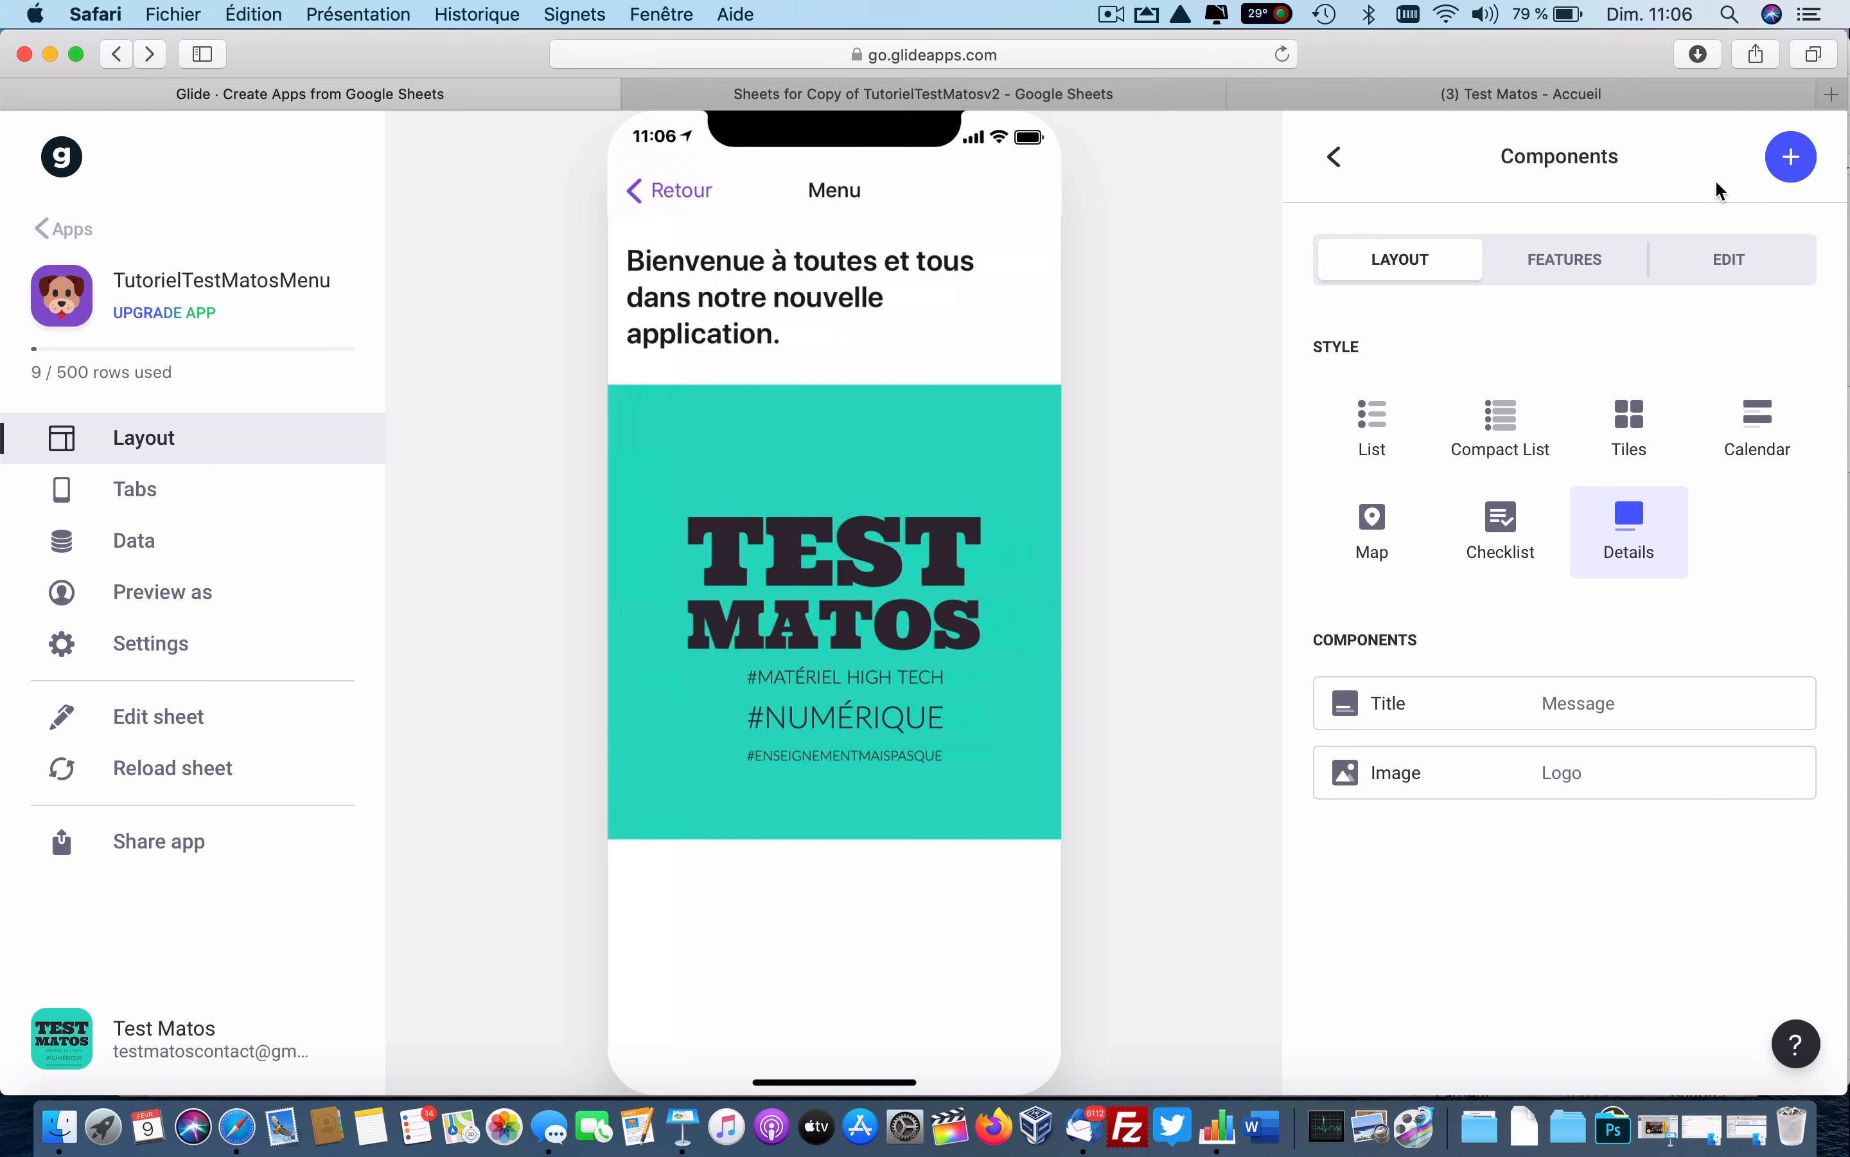
click(1792, 156)
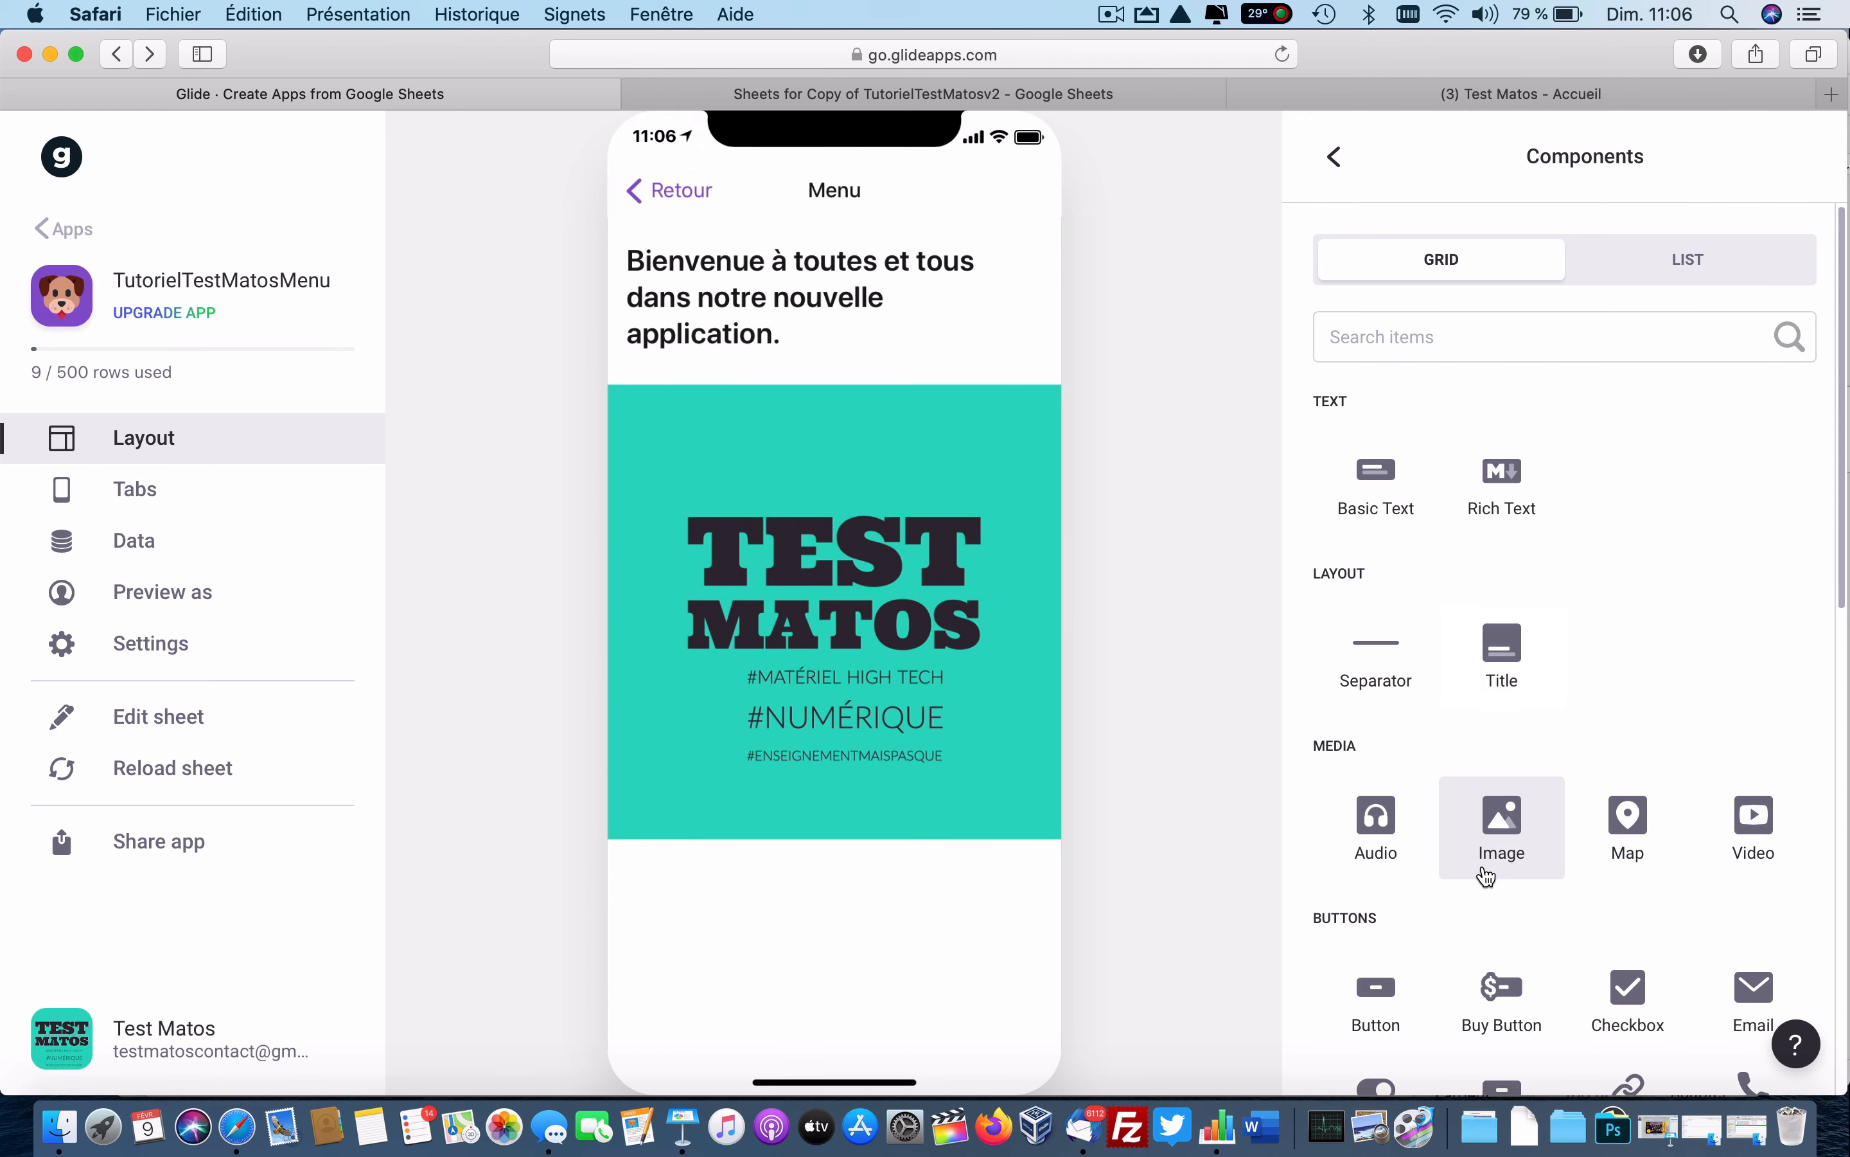
scroll(1486, 876, down, 5)
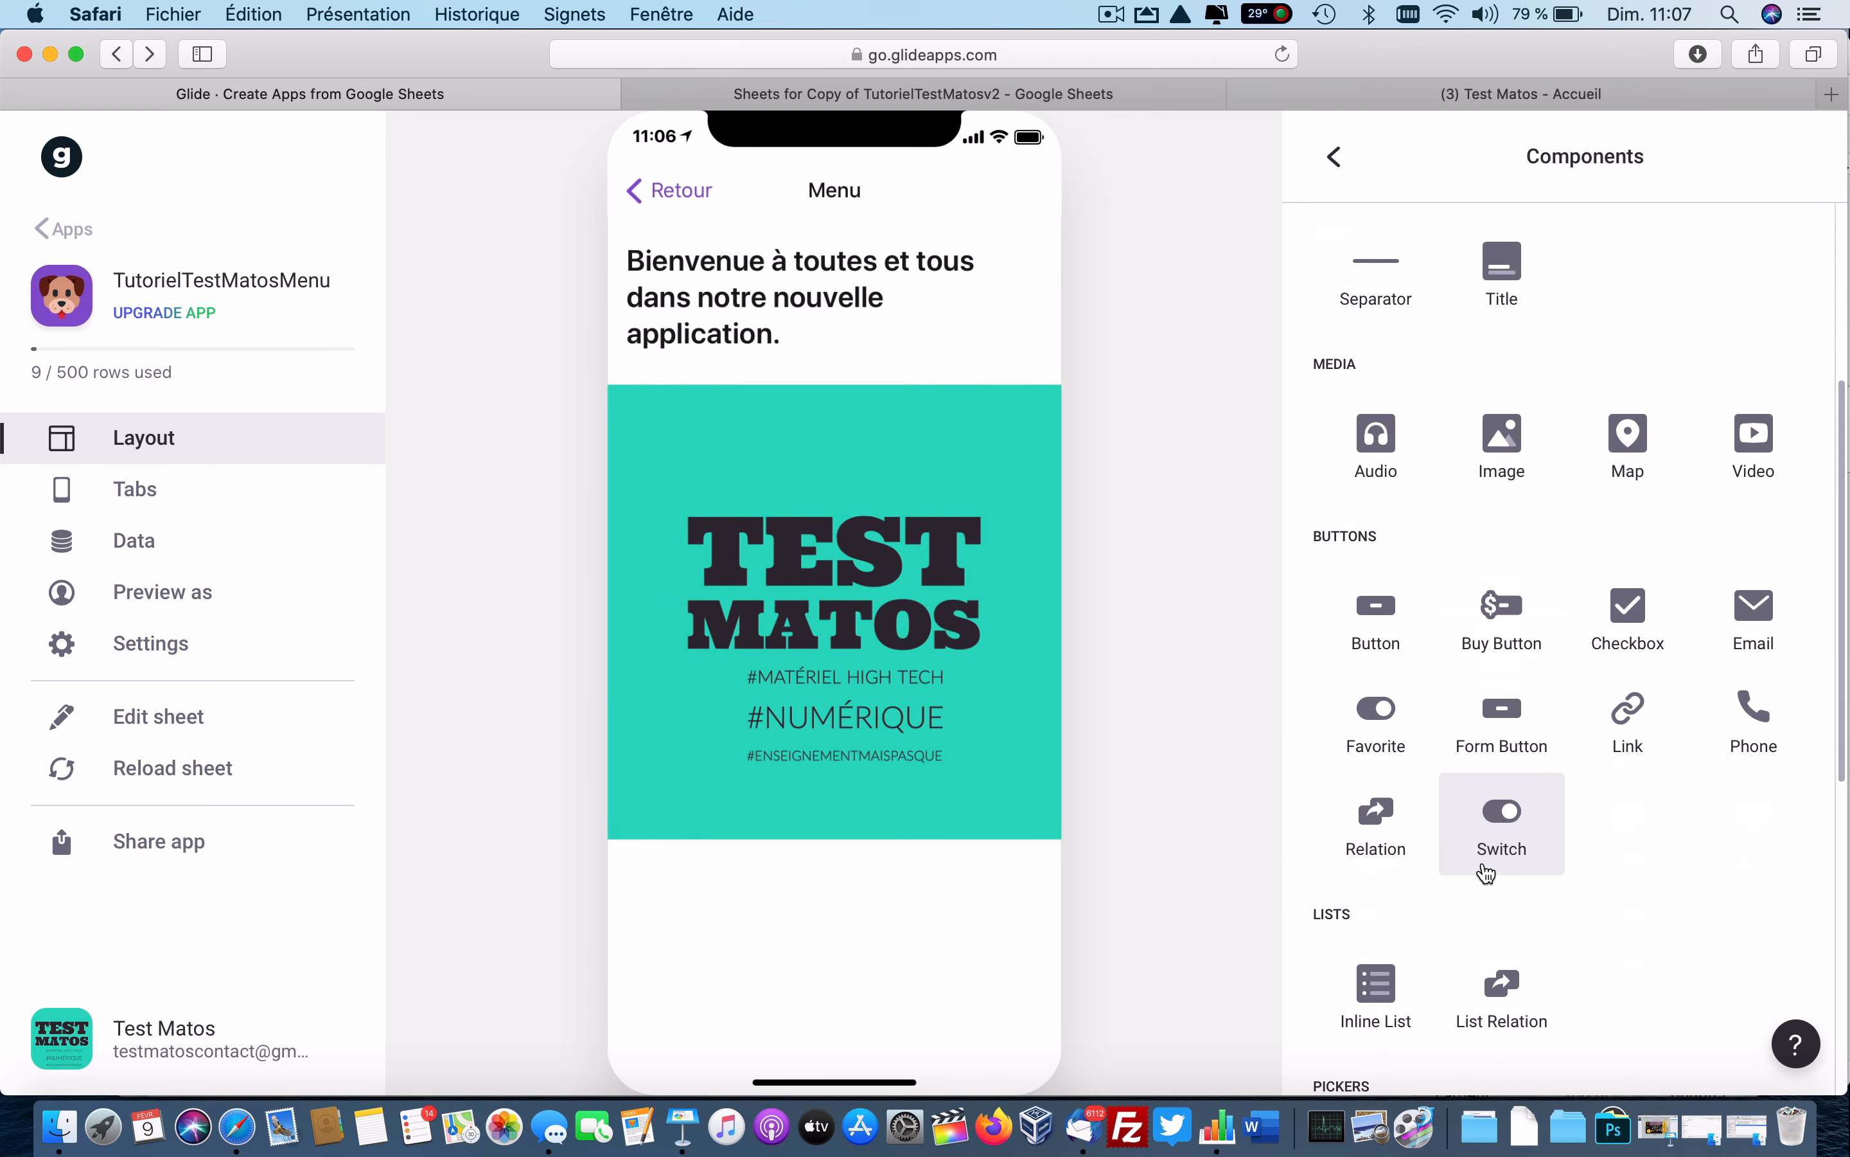
click(1606, 735)
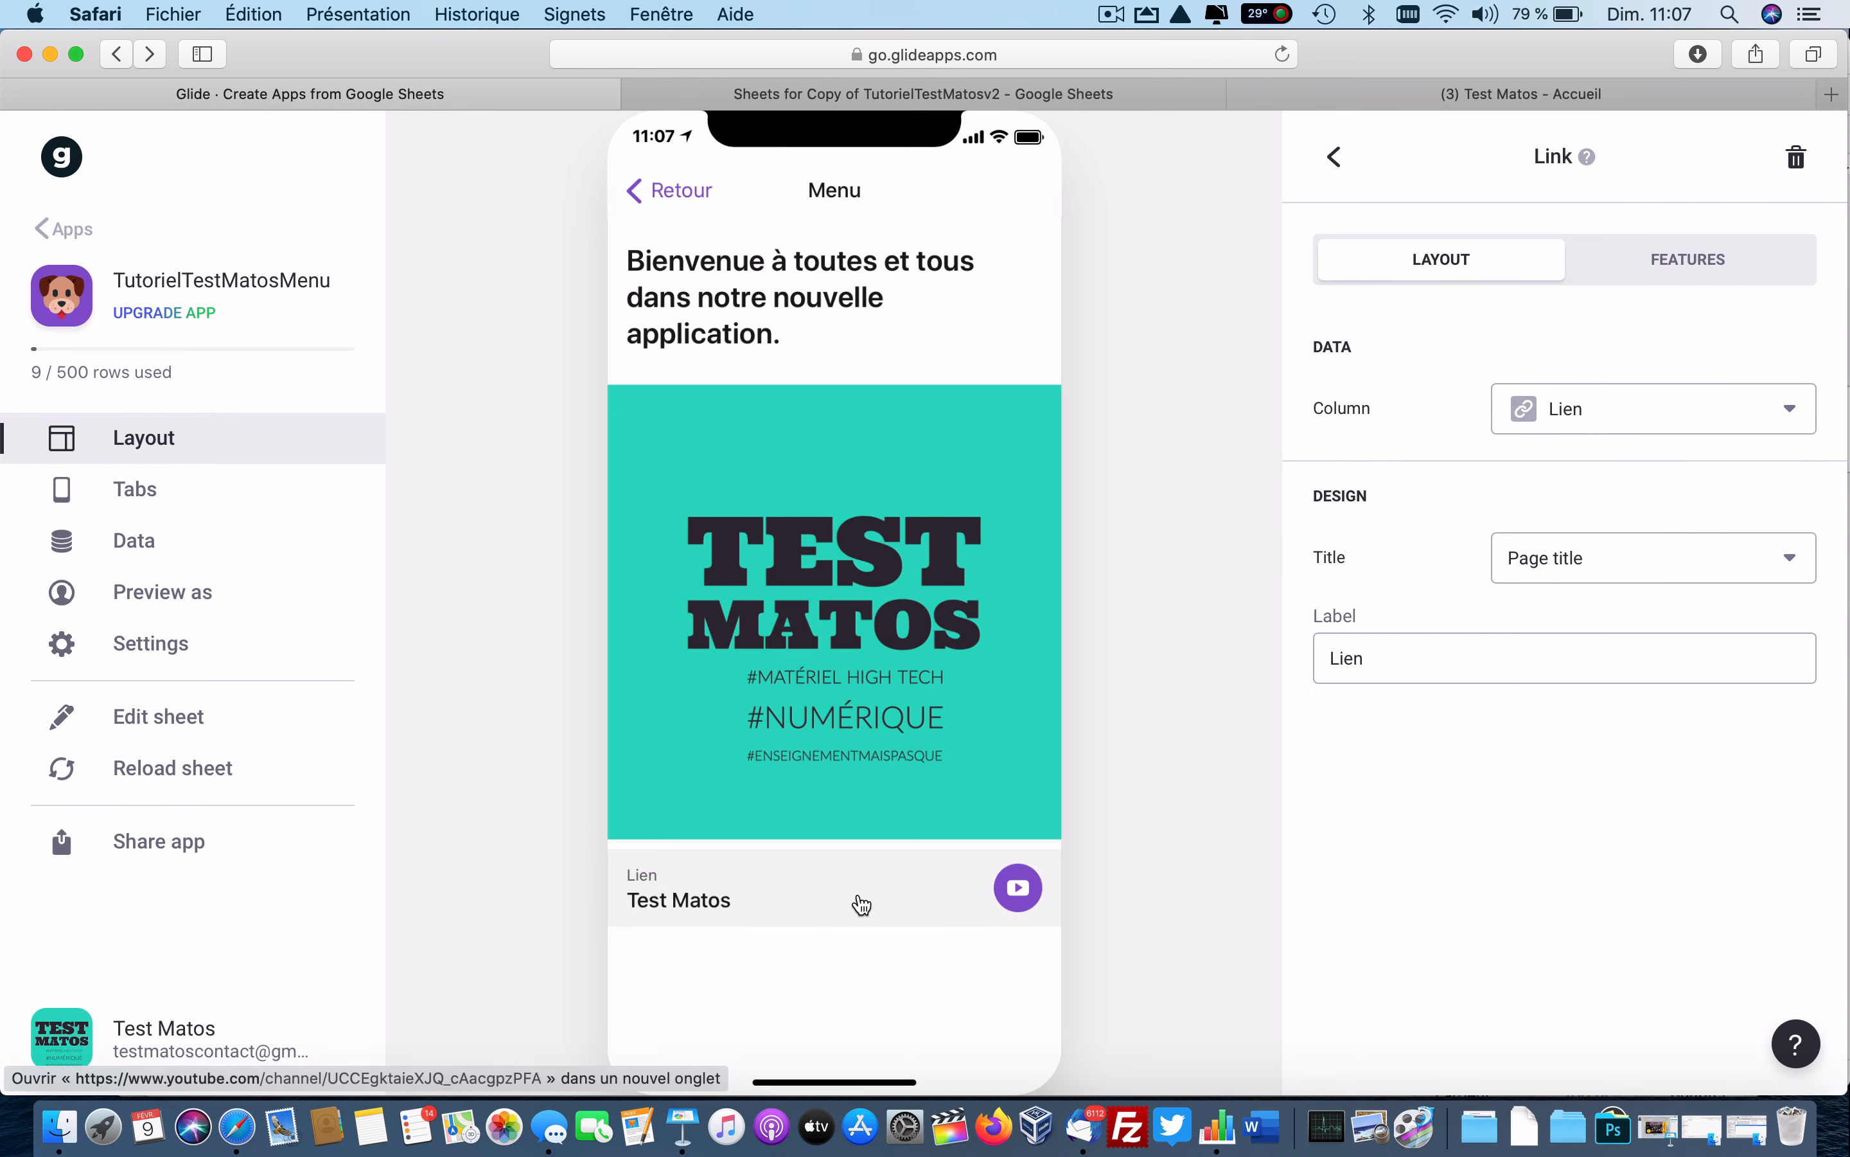
Return to the Navigation screen and open the Tutoriels Vidéos screen.
click(1335, 157)
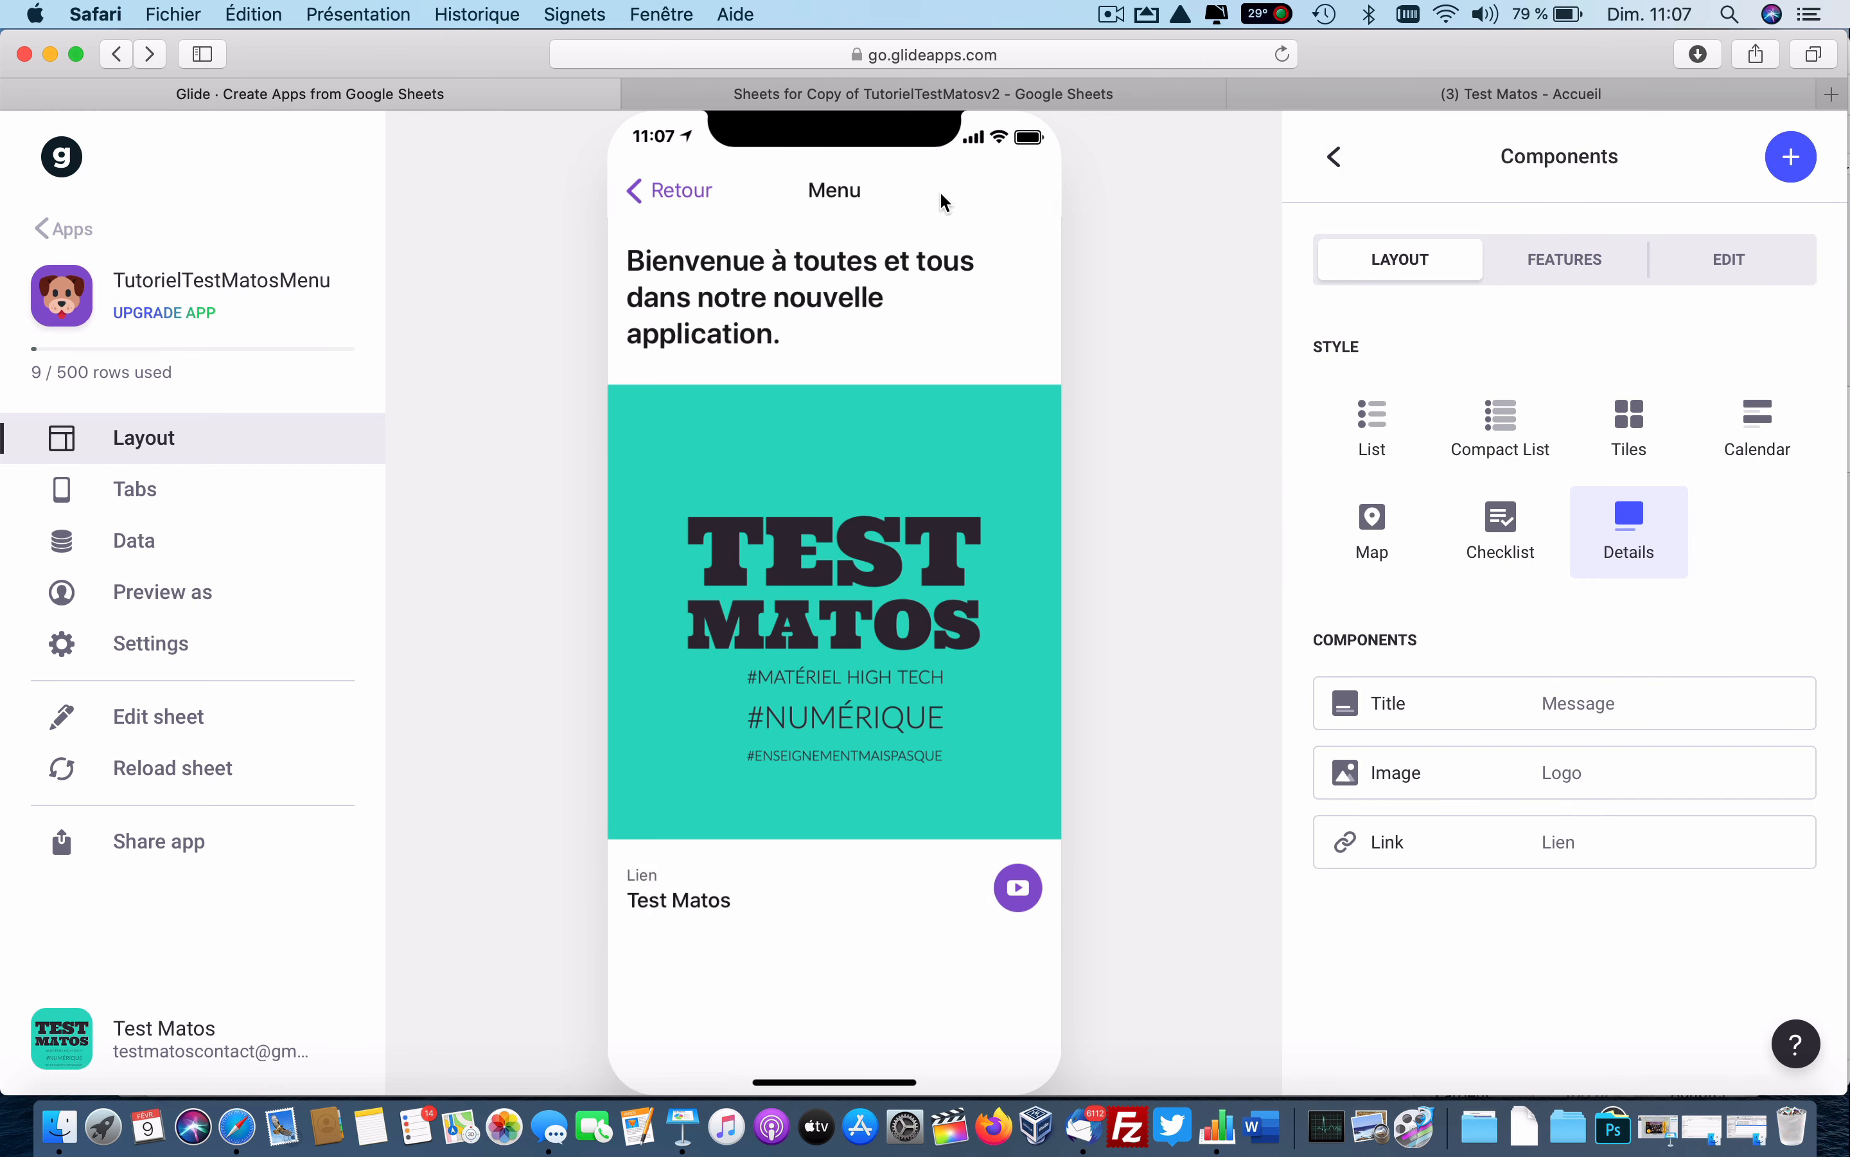
click(672, 190)
click(845, 559)
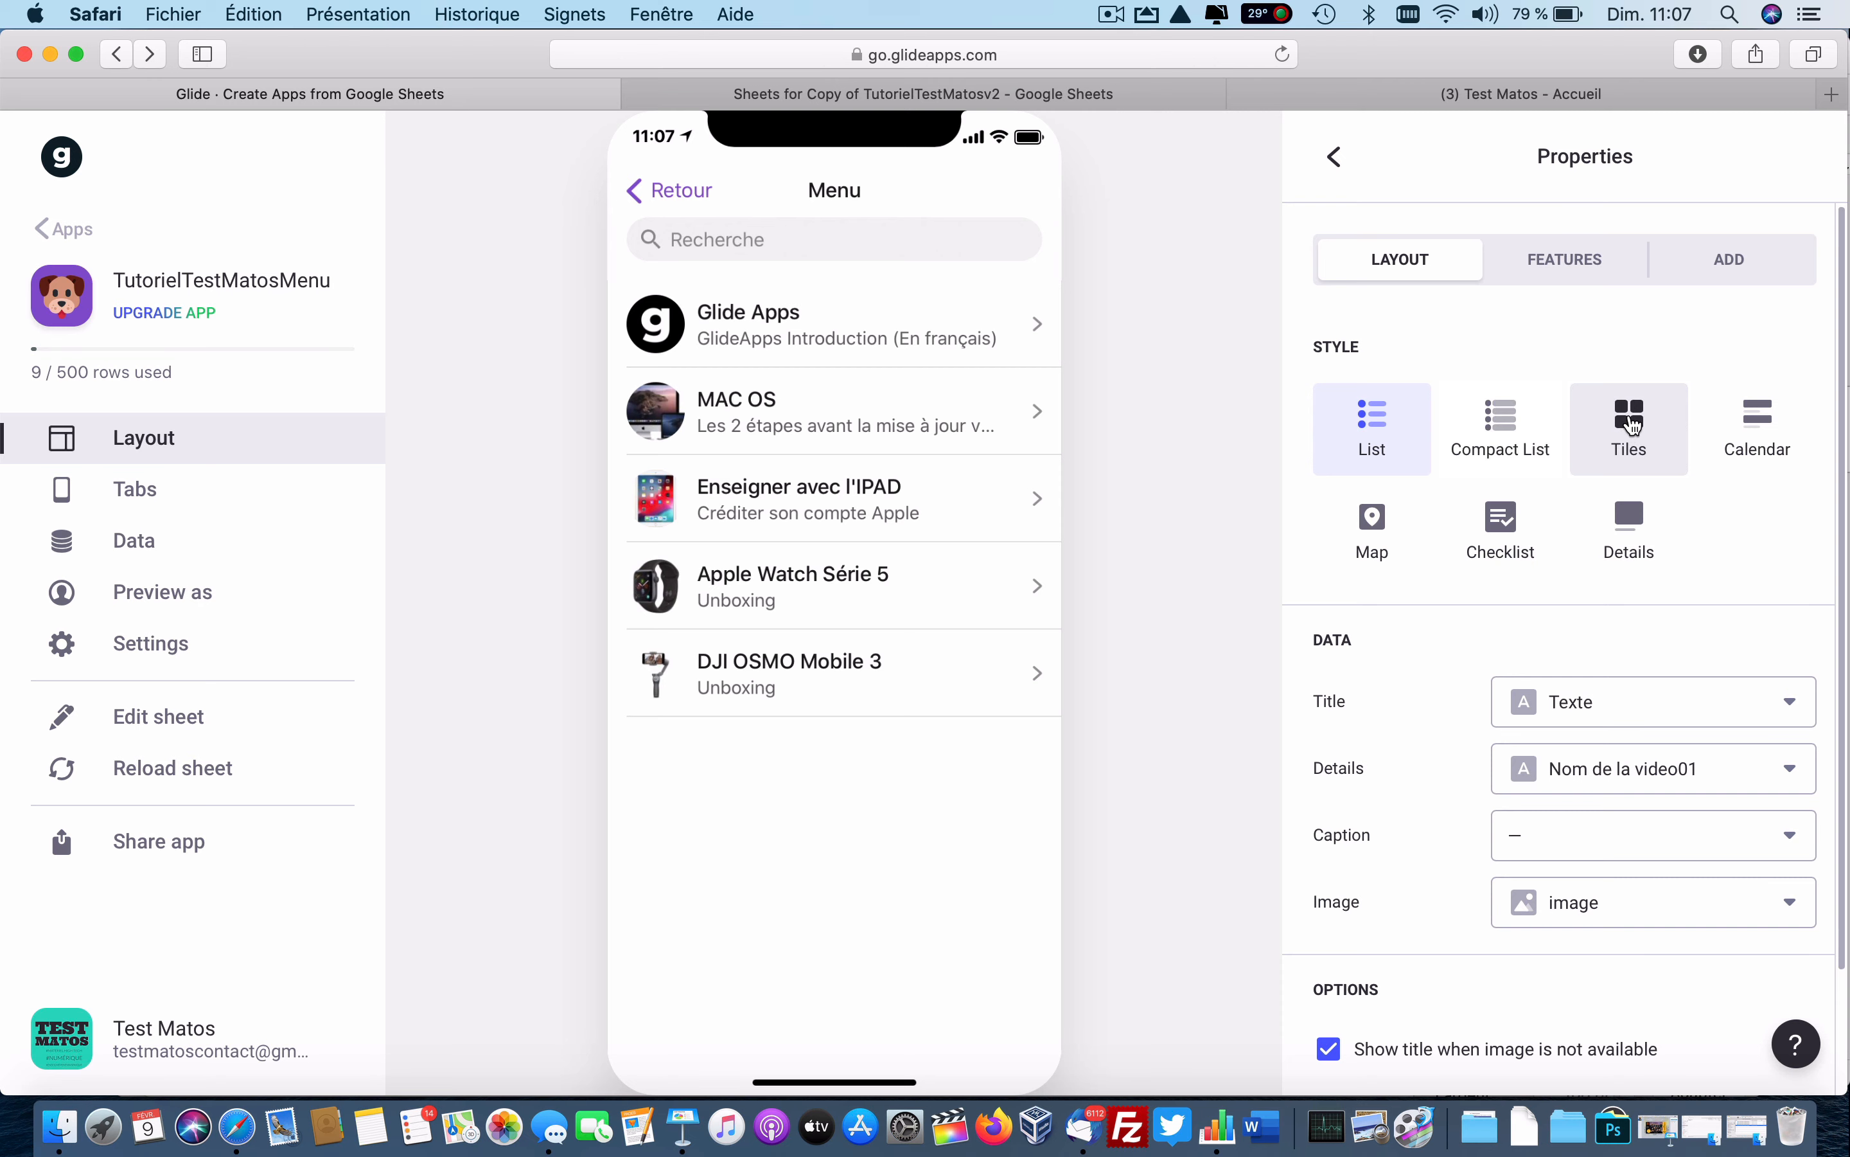
Display the Tutoriels Vidéos as square tiles, two per row.
click(1632, 425)
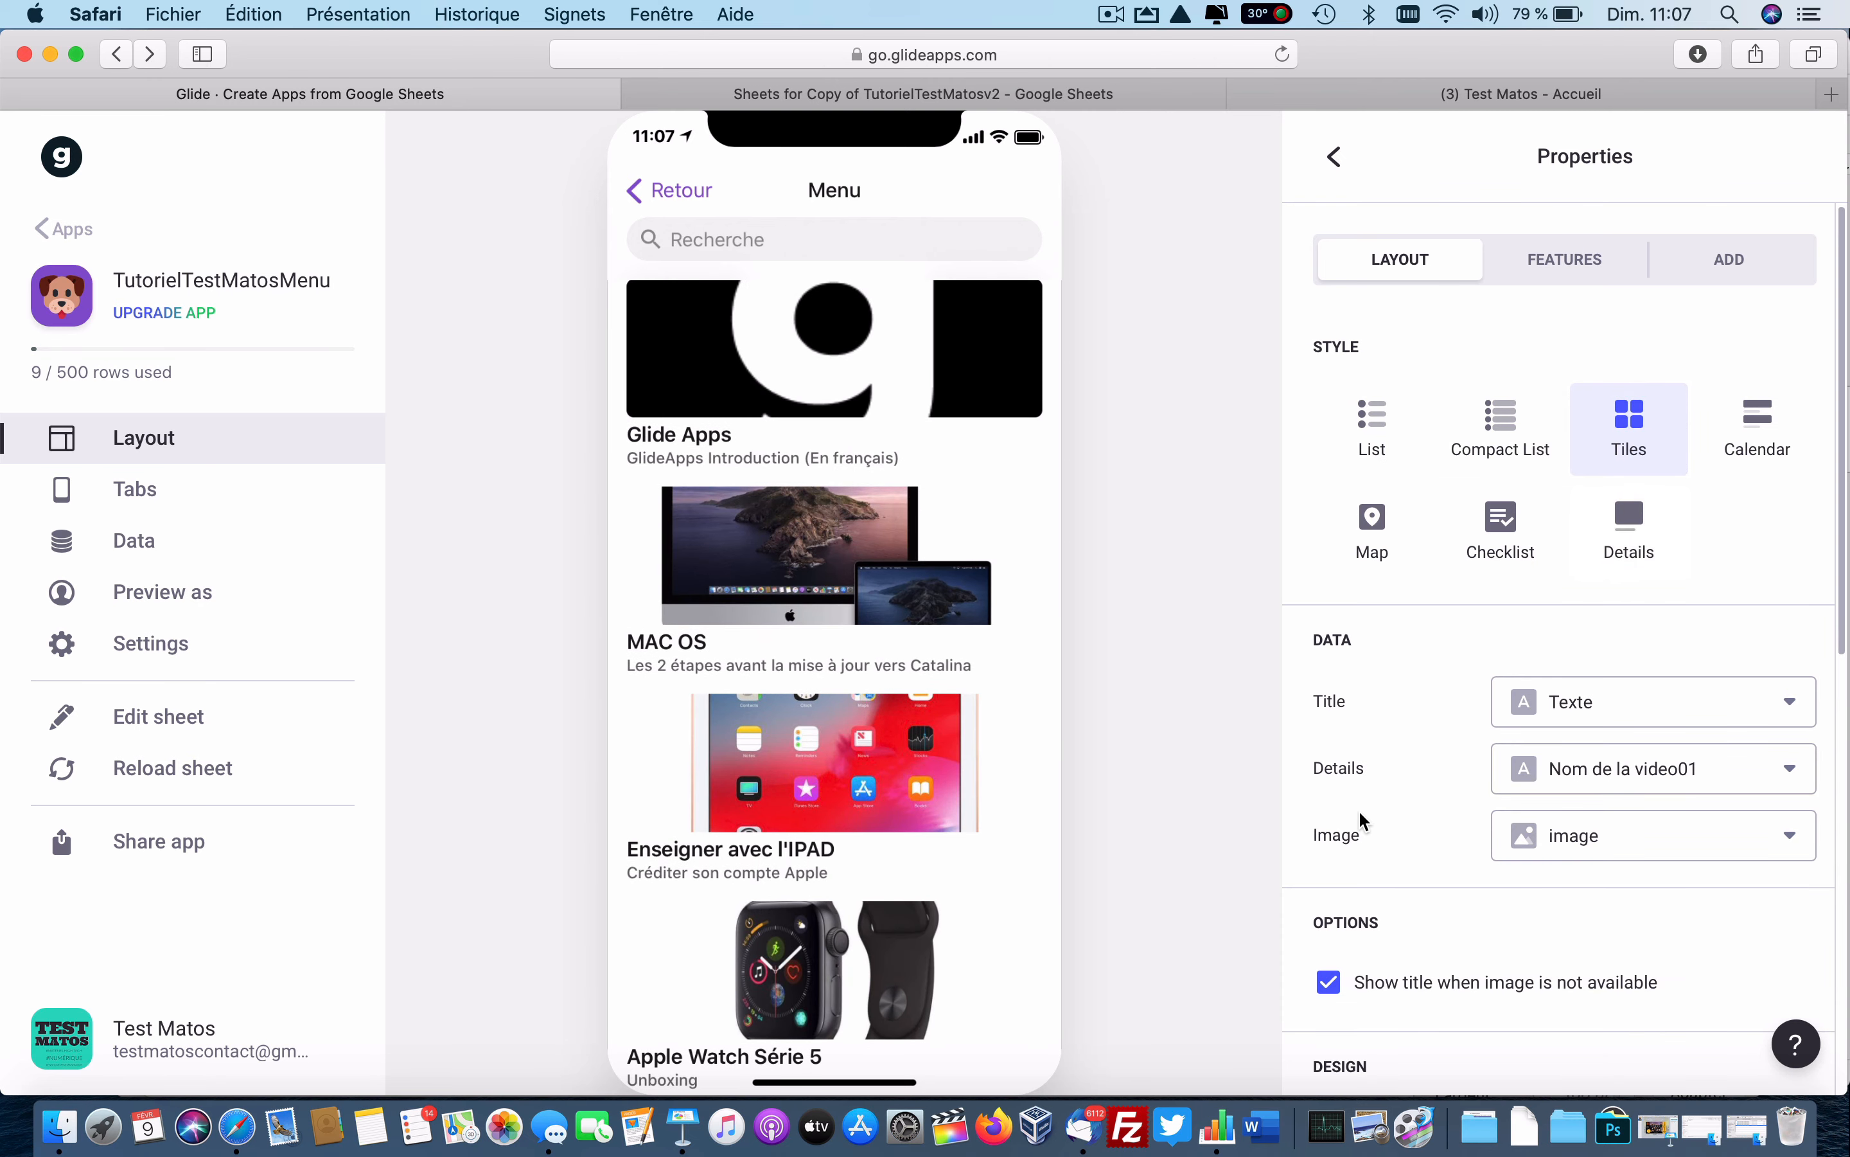
scroll(1359, 811, down, 7)
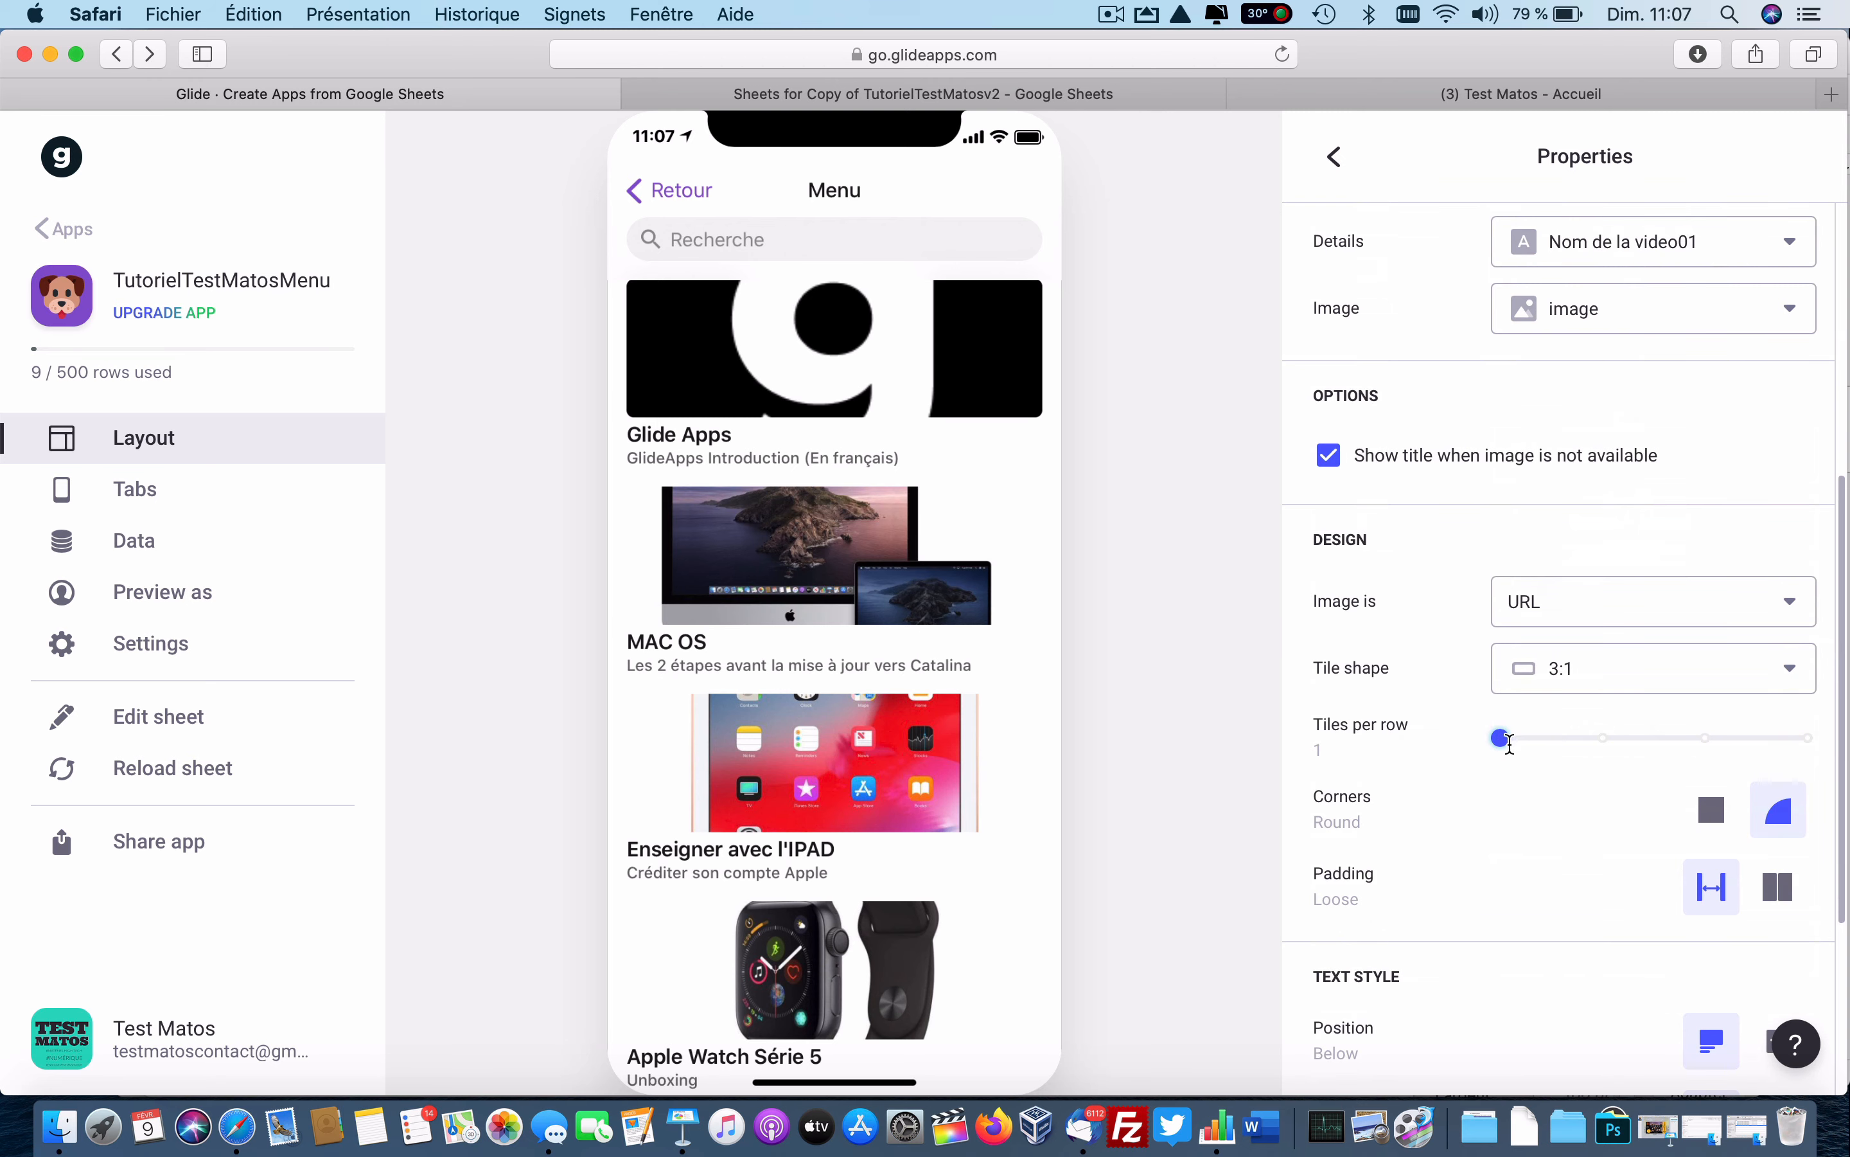
click(1560, 738)
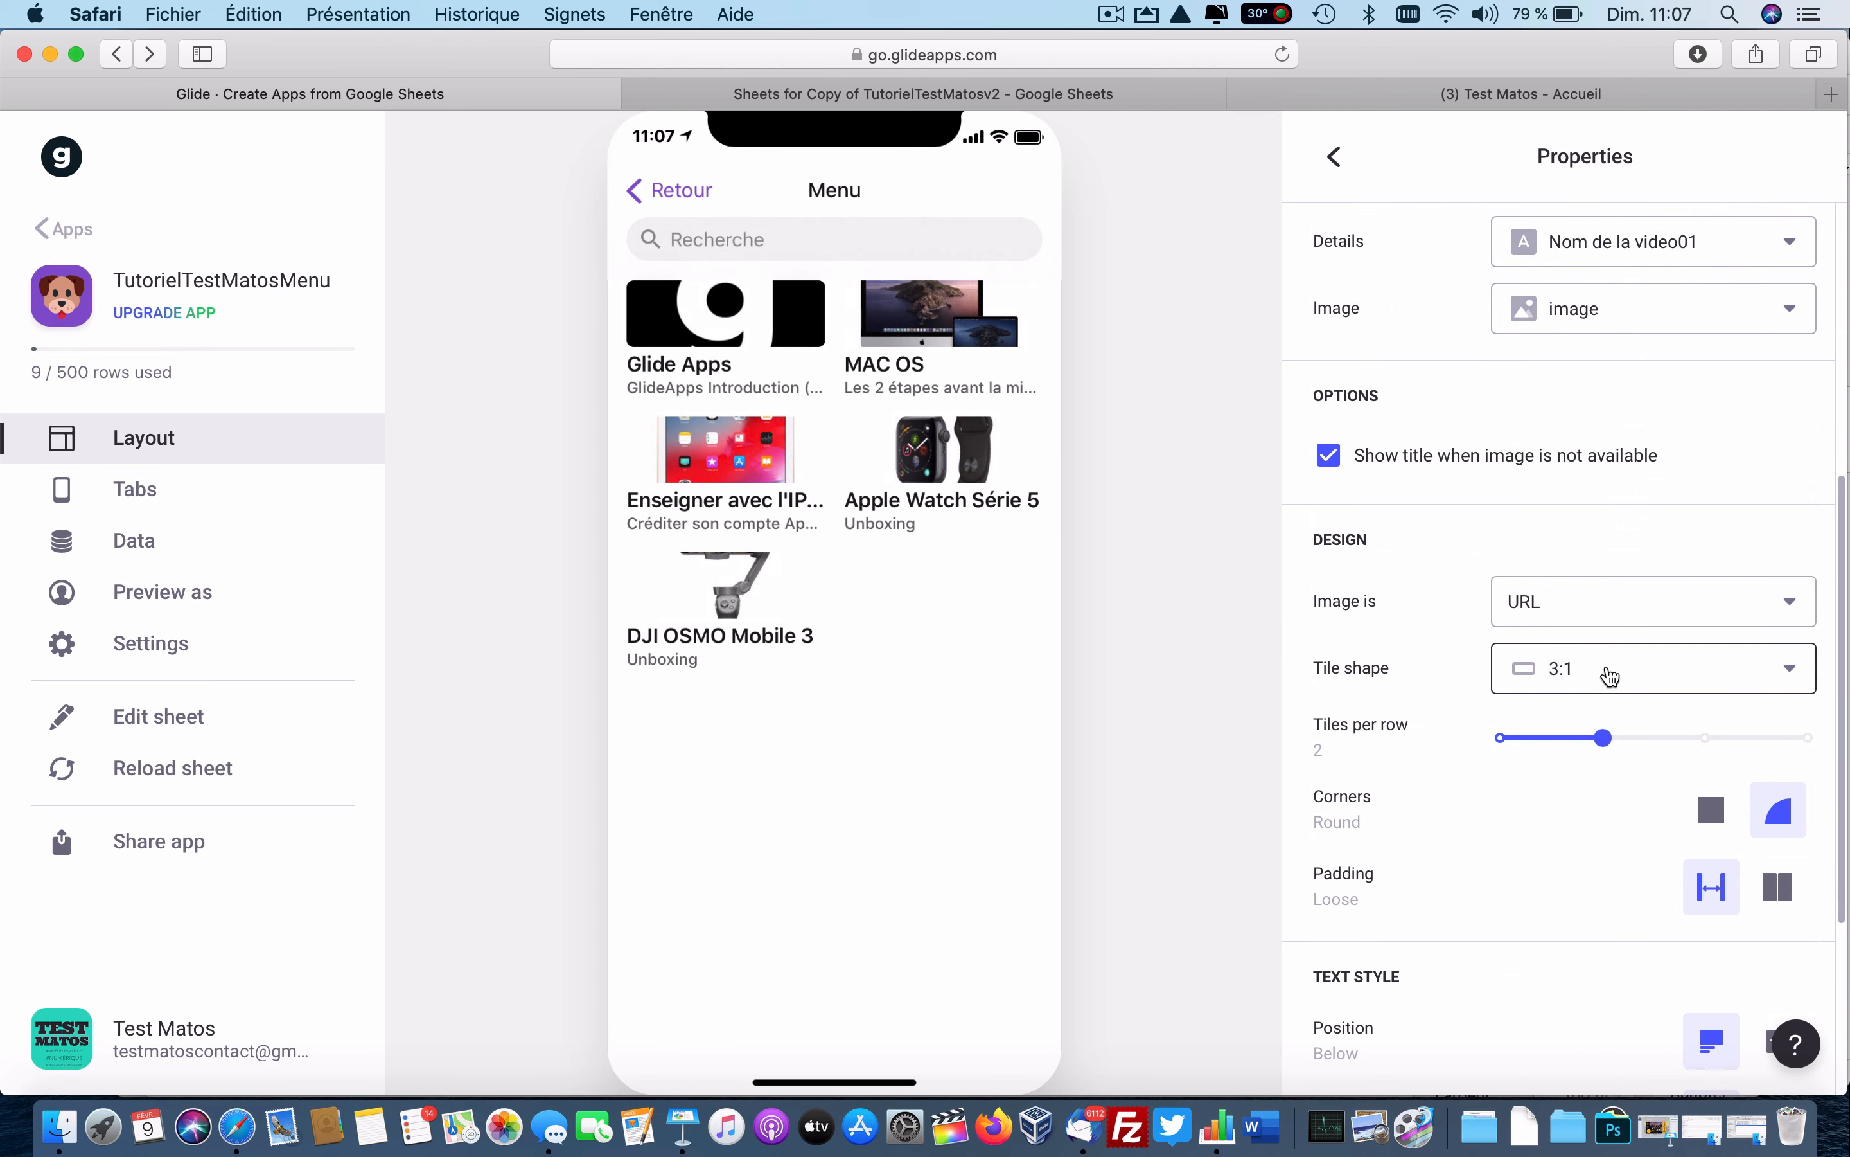
click(1606, 673)
click(1593, 310)
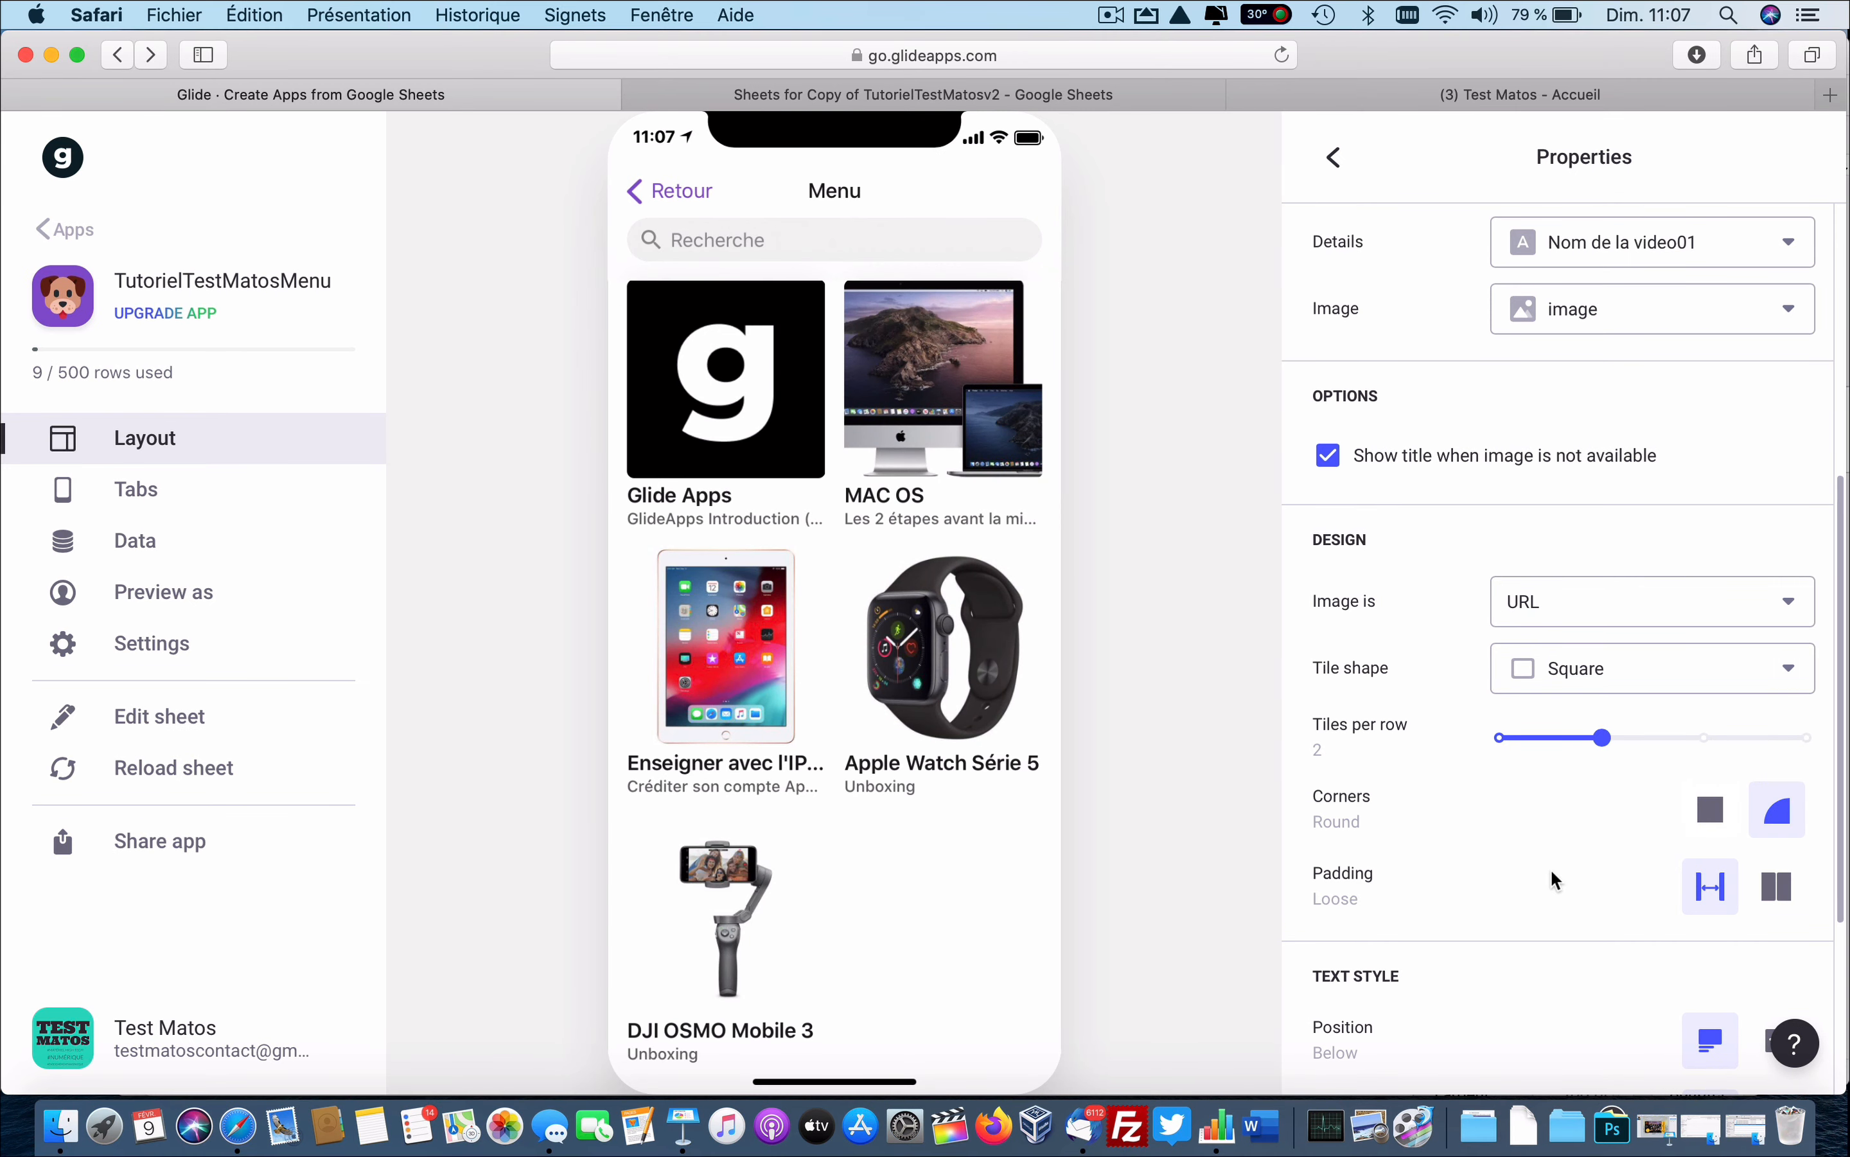
click(1334, 161)
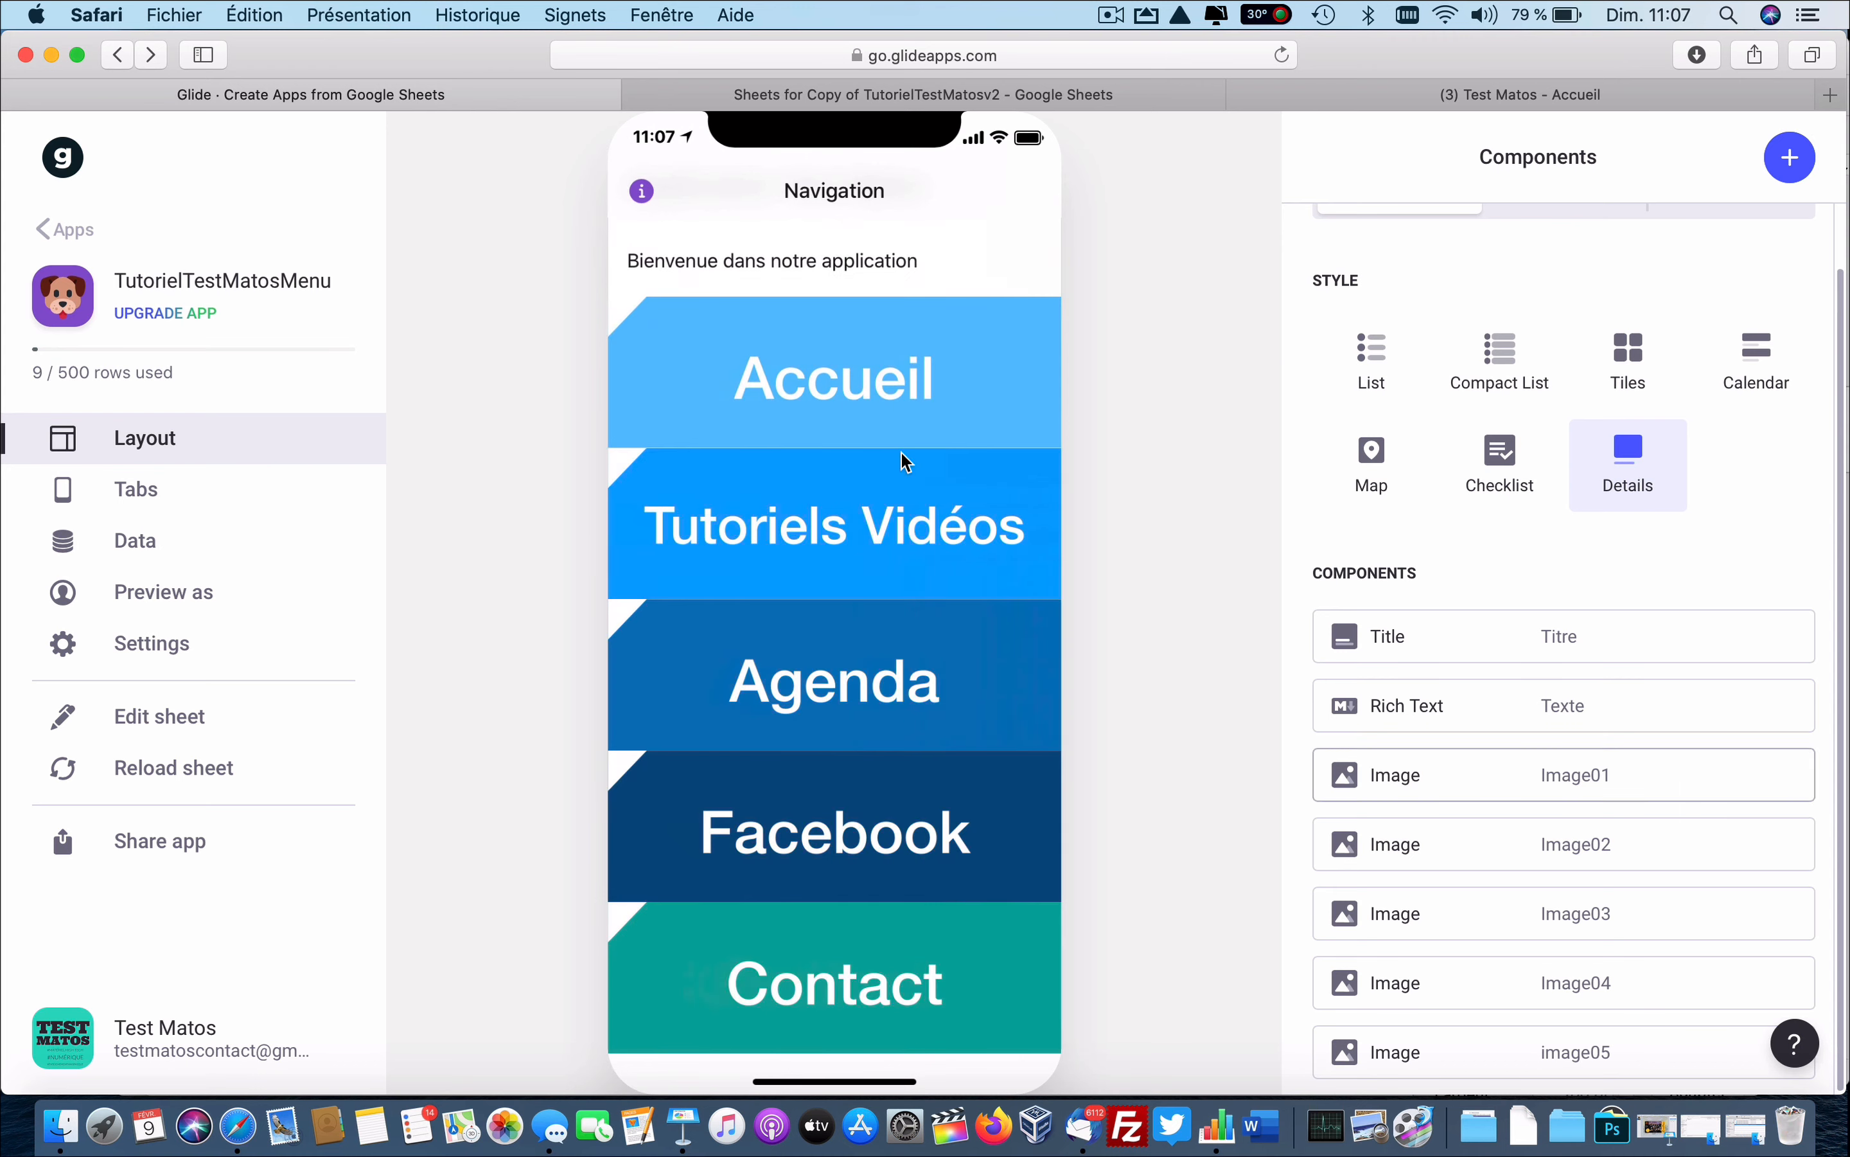
Switch the Agenda screen to Calendar style, grouping events by date.
click(922, 698)
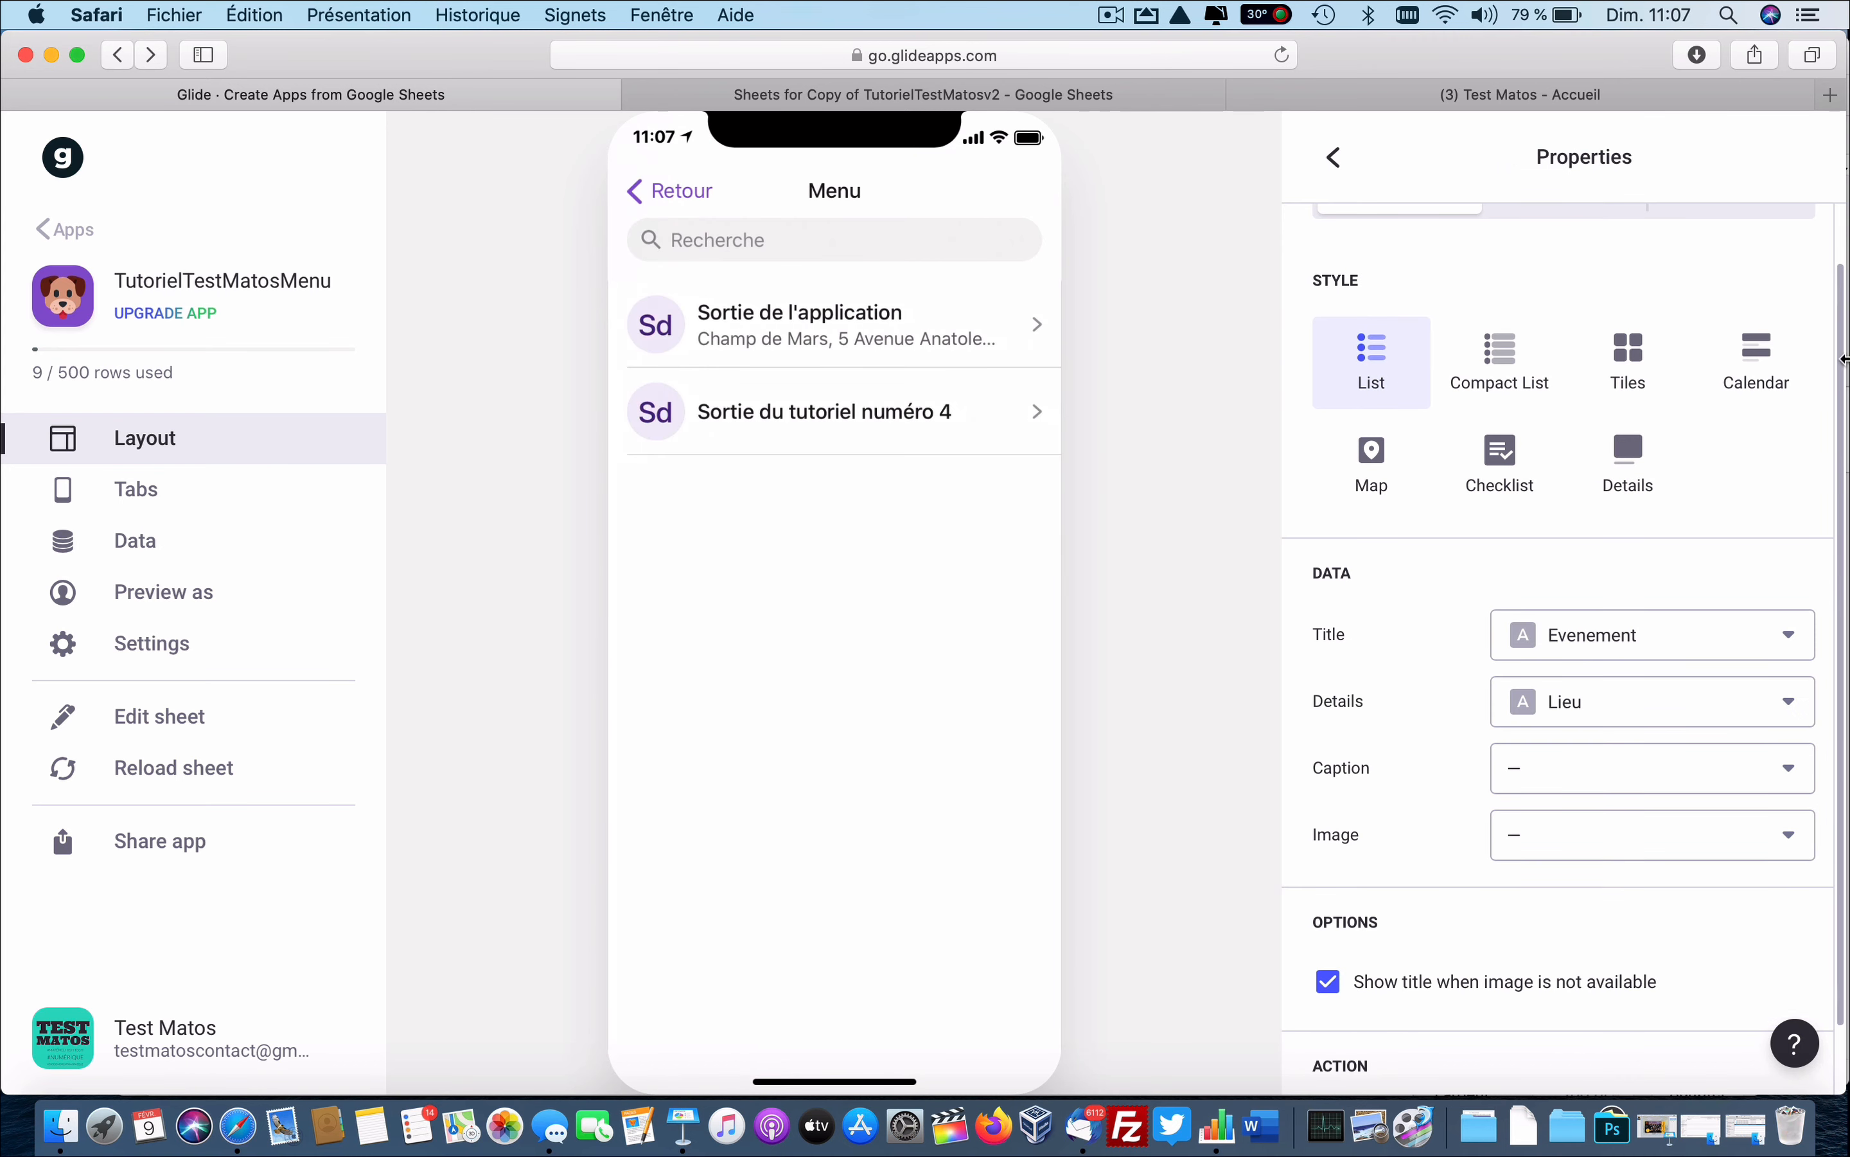
scroll(1633, 501, up, 2)
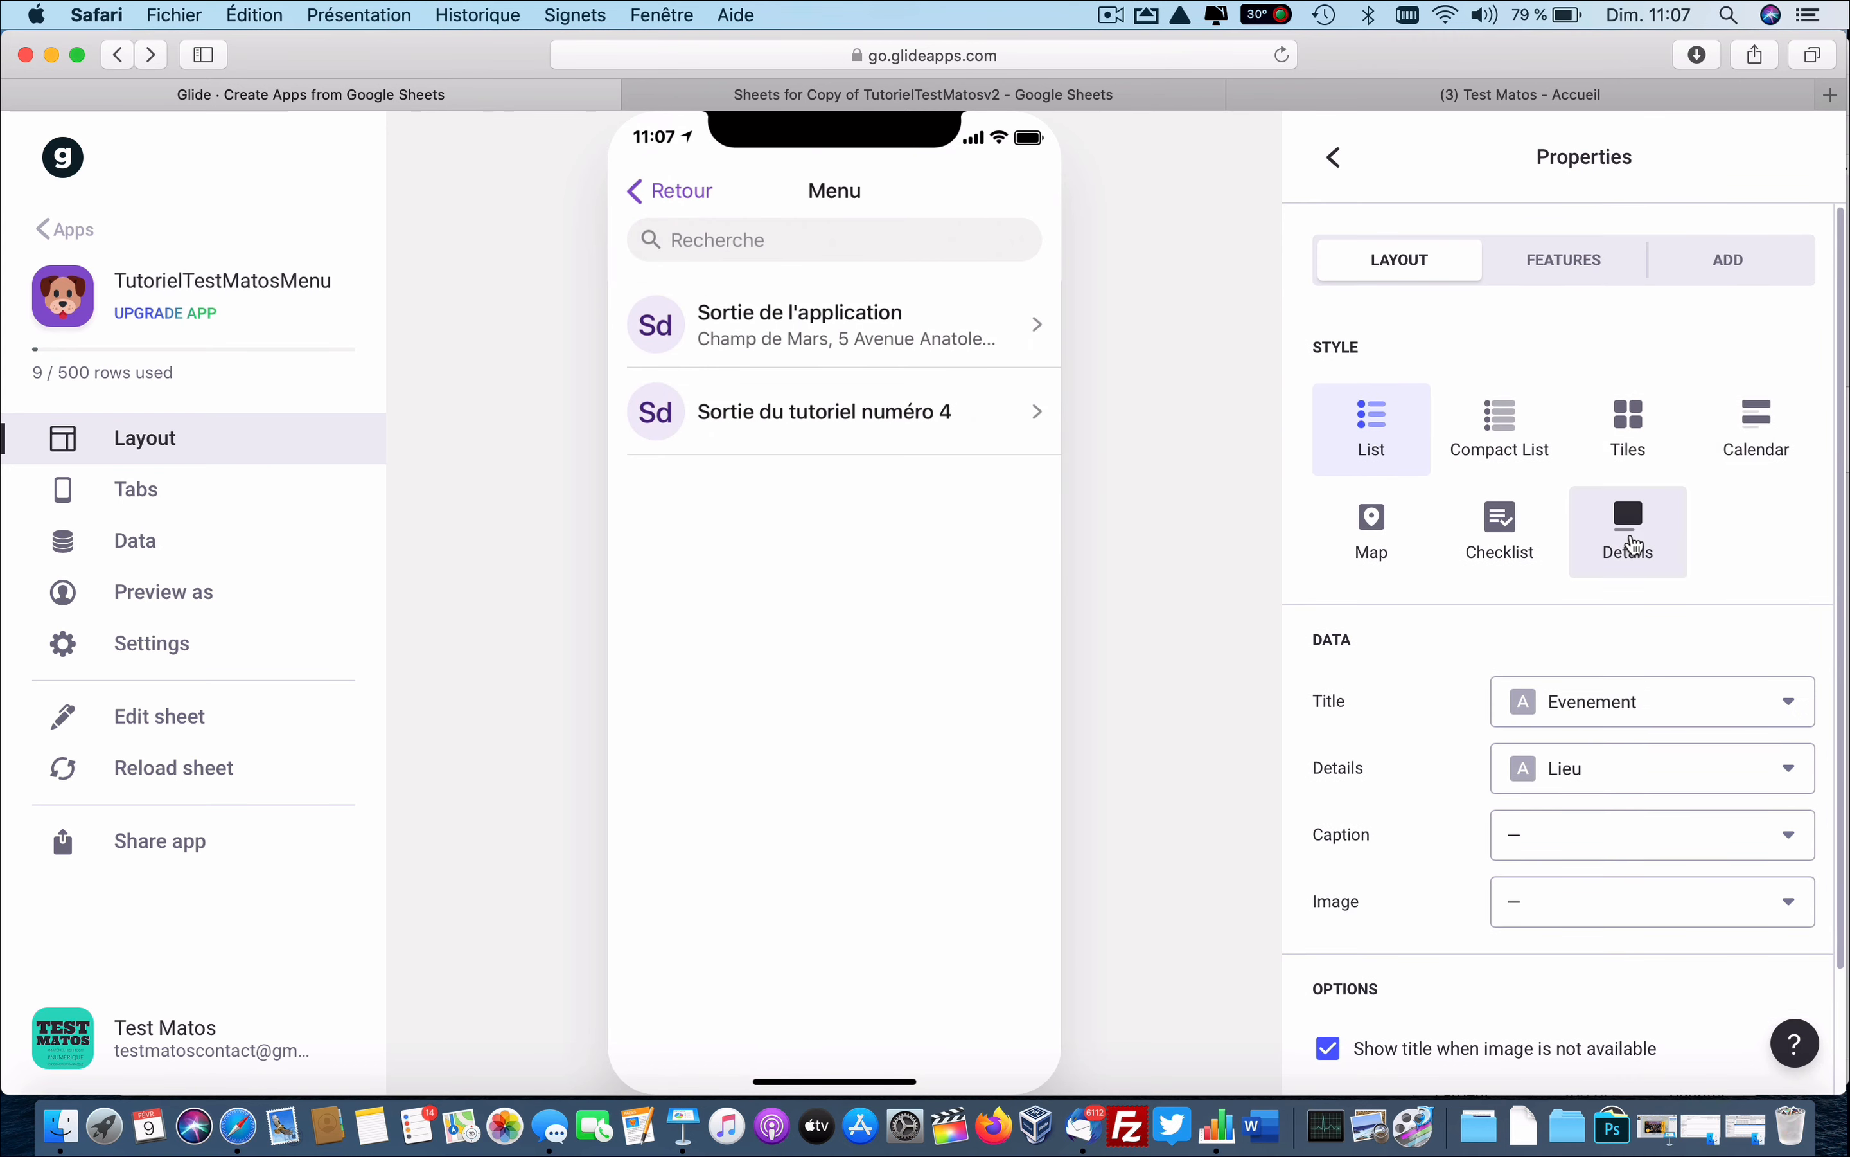
click(1751, 406)
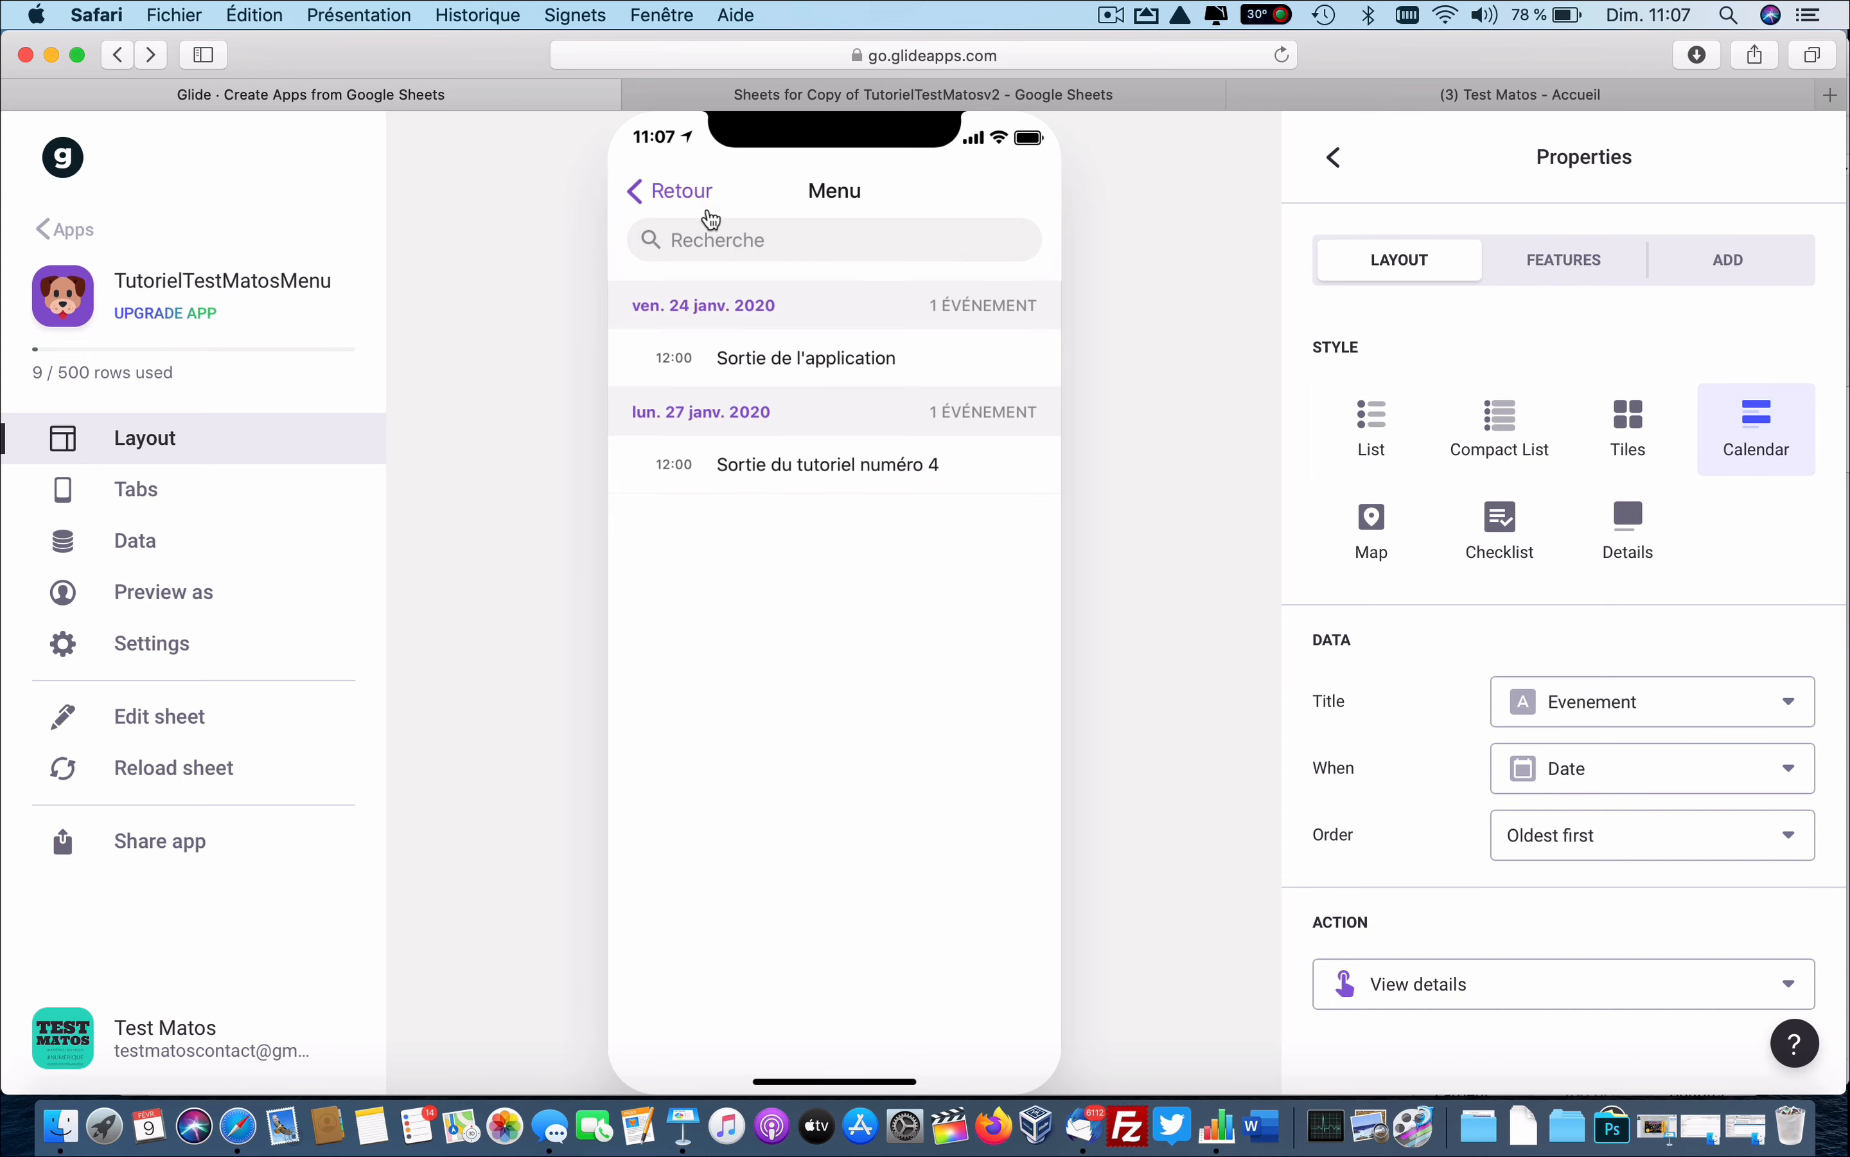
click(673, 195)
scroll(894, 845, up, 2)
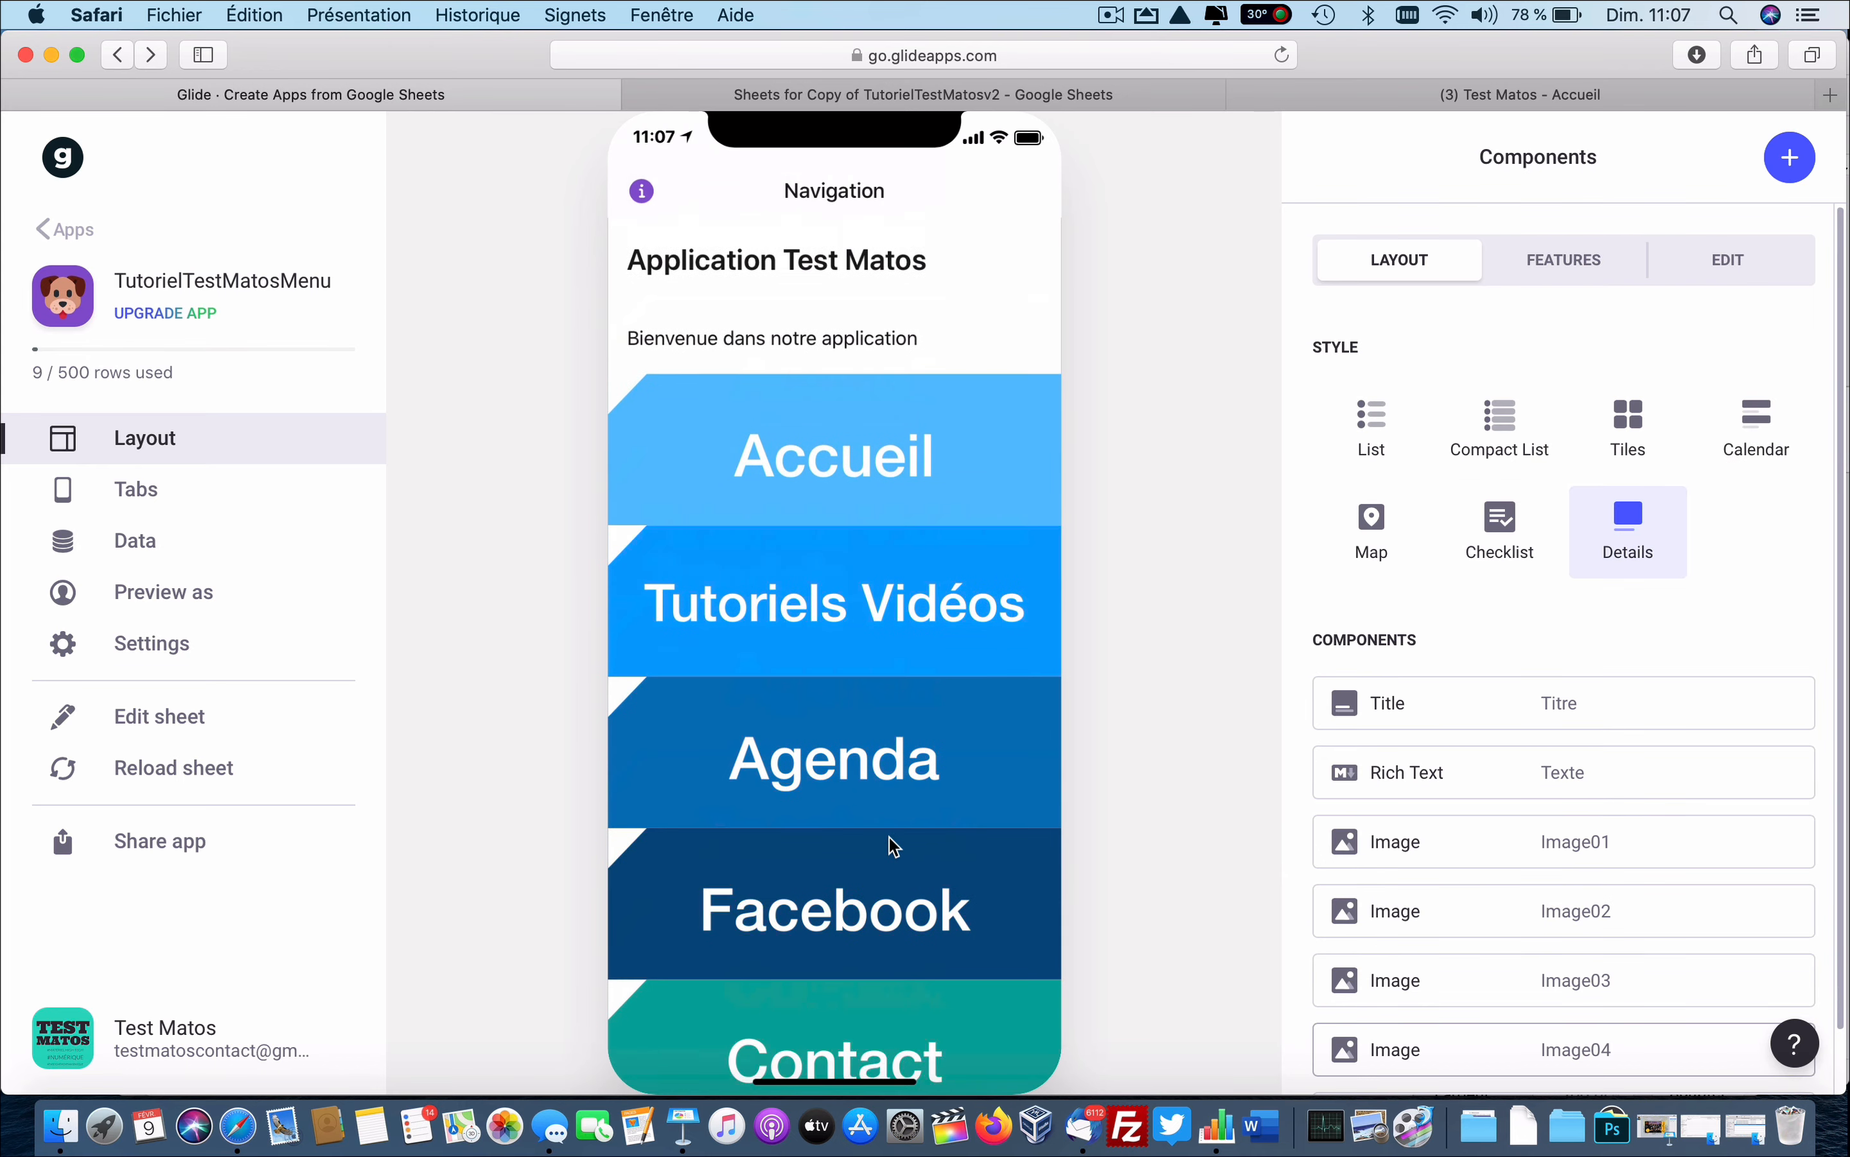
scroll(894, 845, down, 1)
click(896, 851)
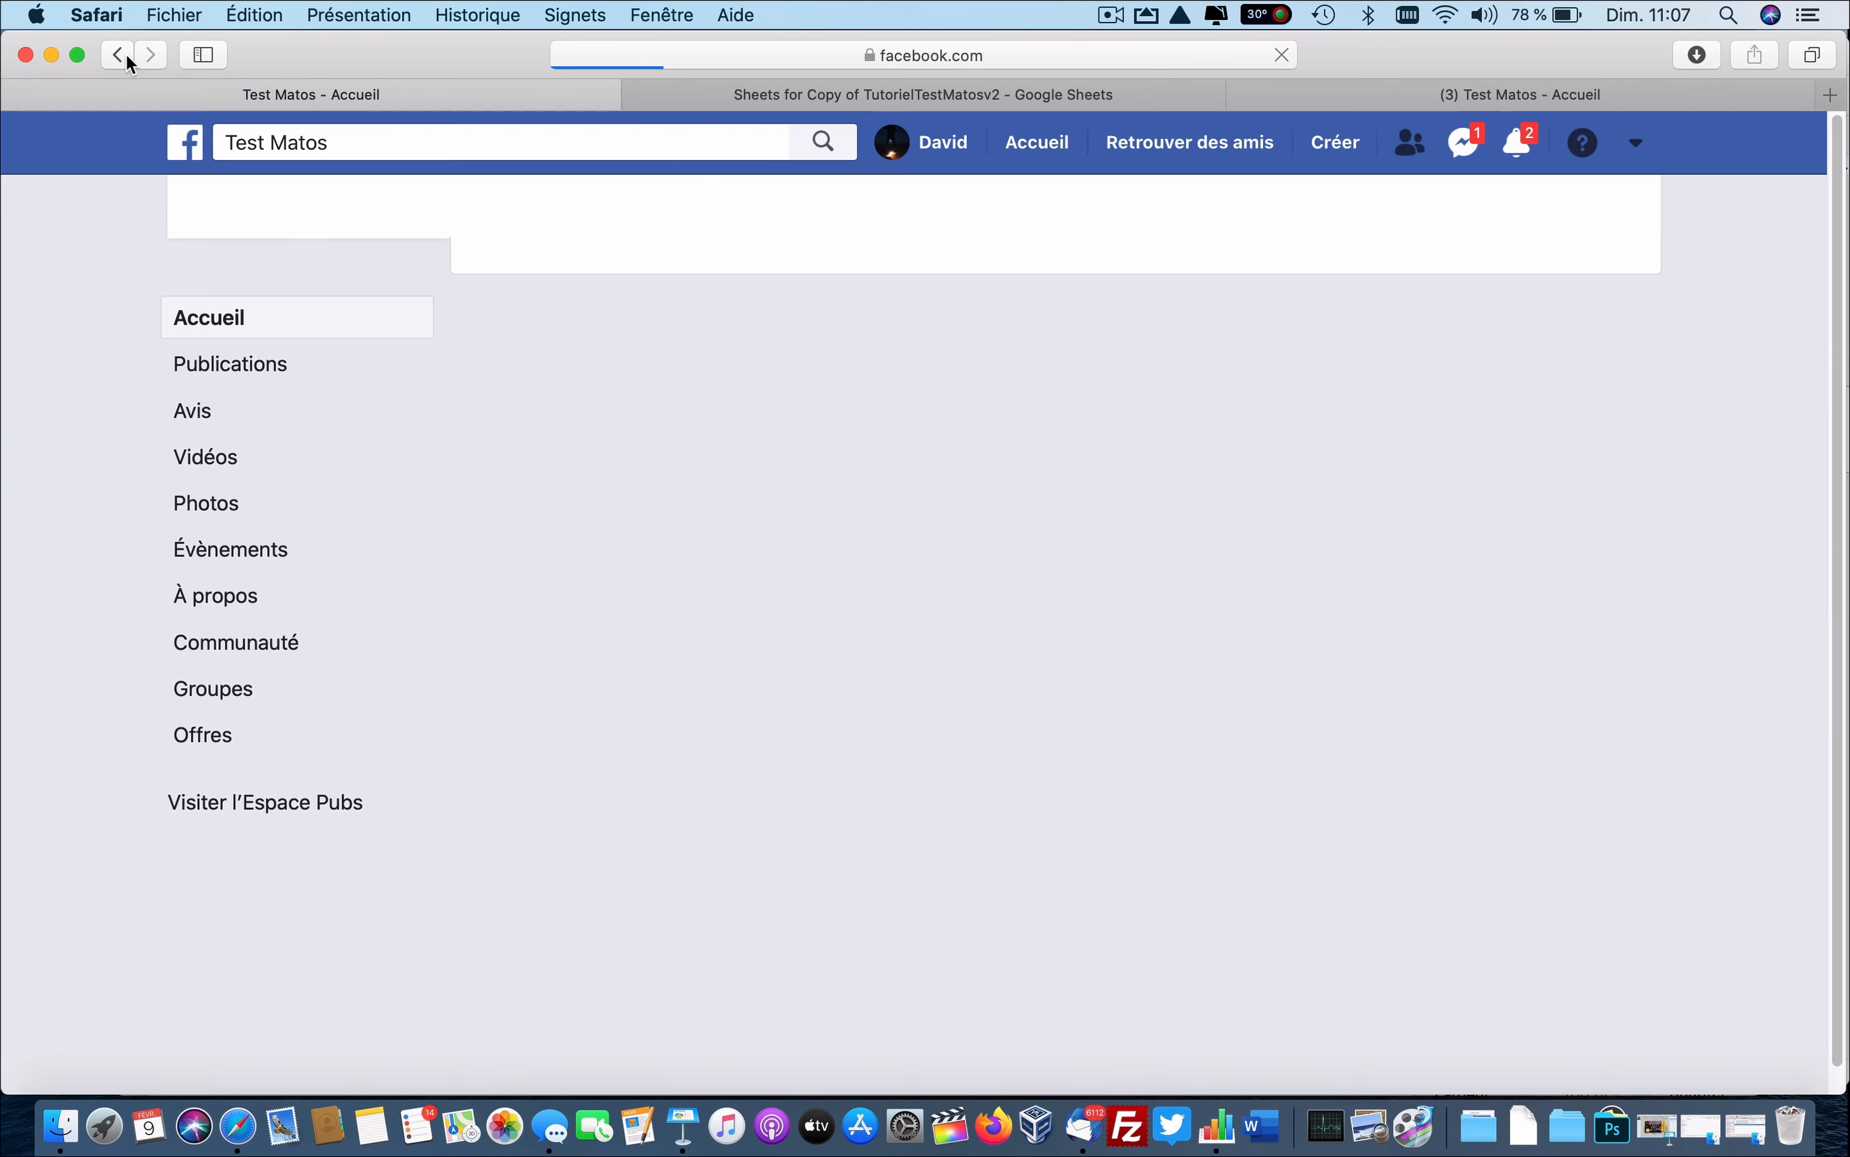
click(118, 53)
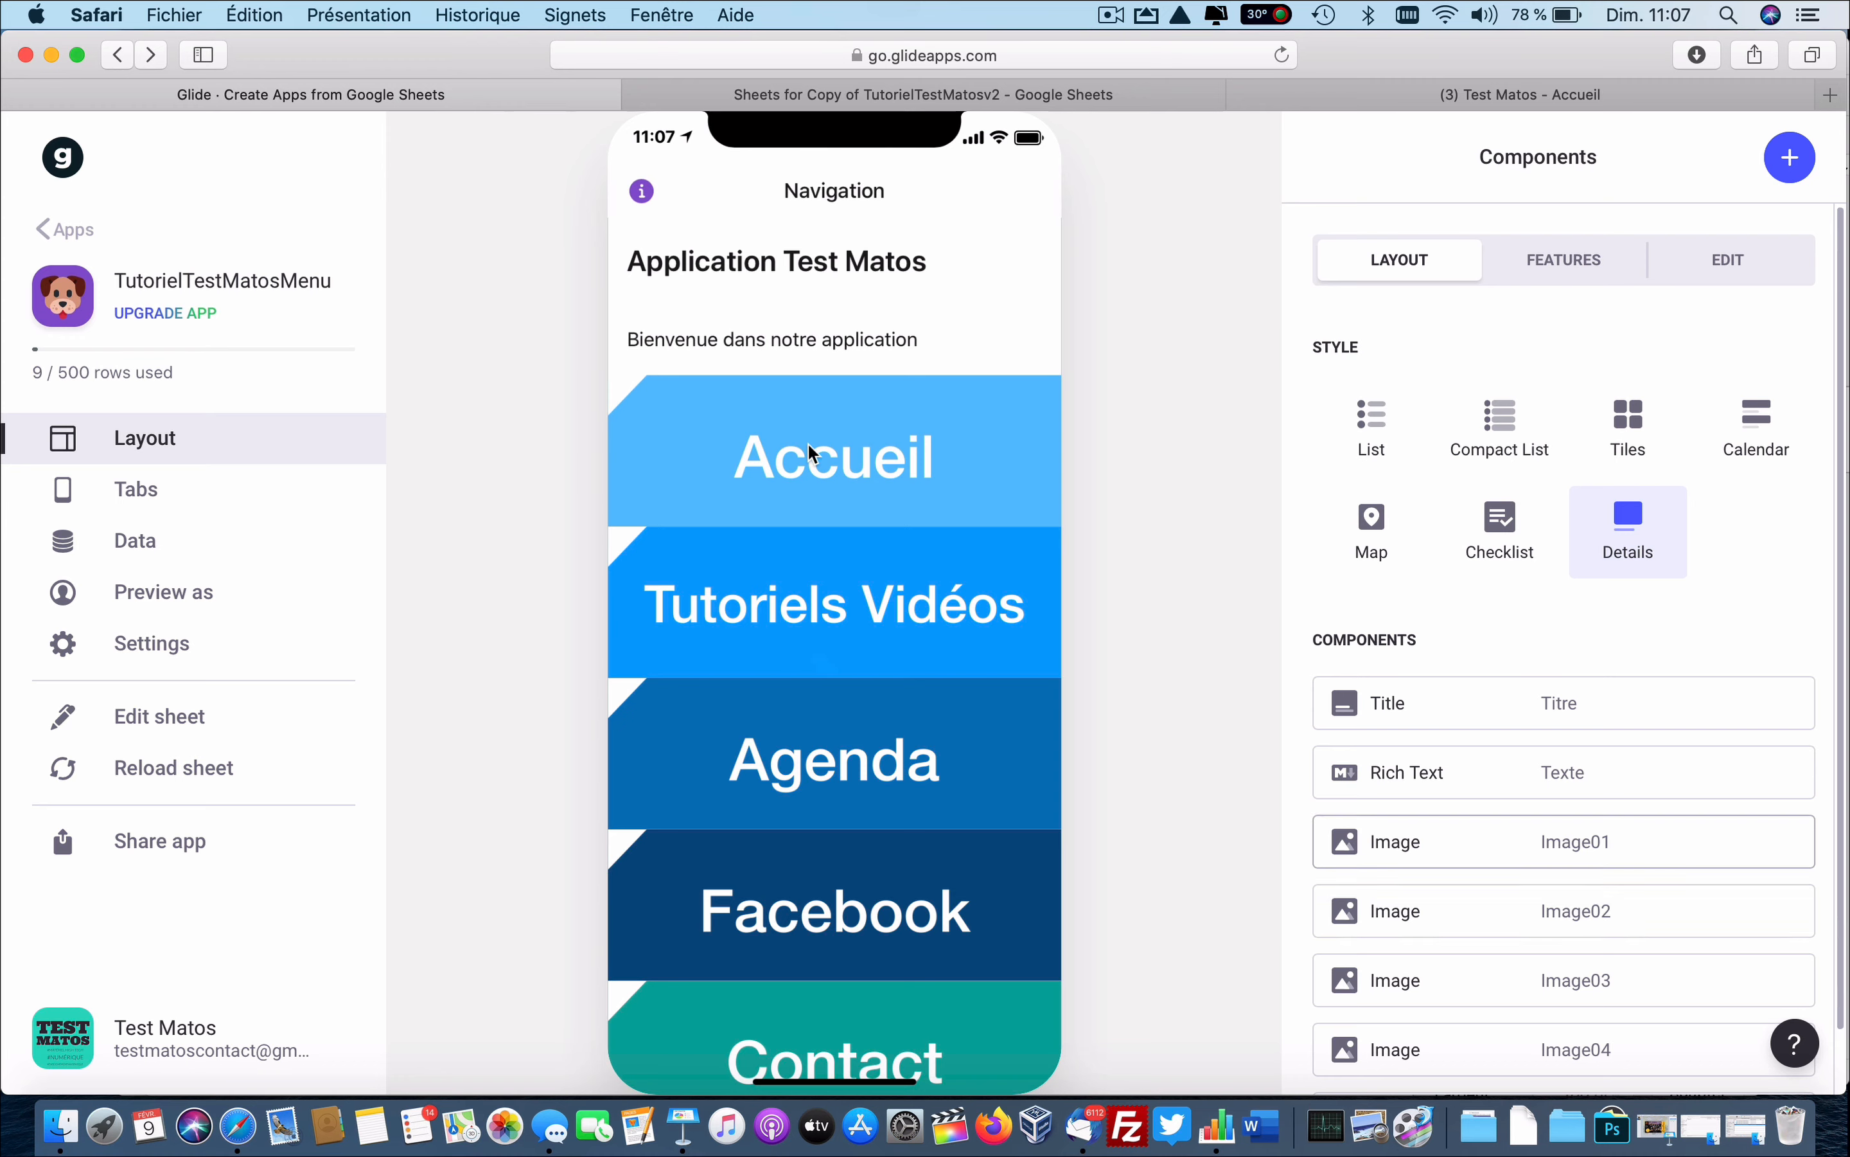
click(809, 442)
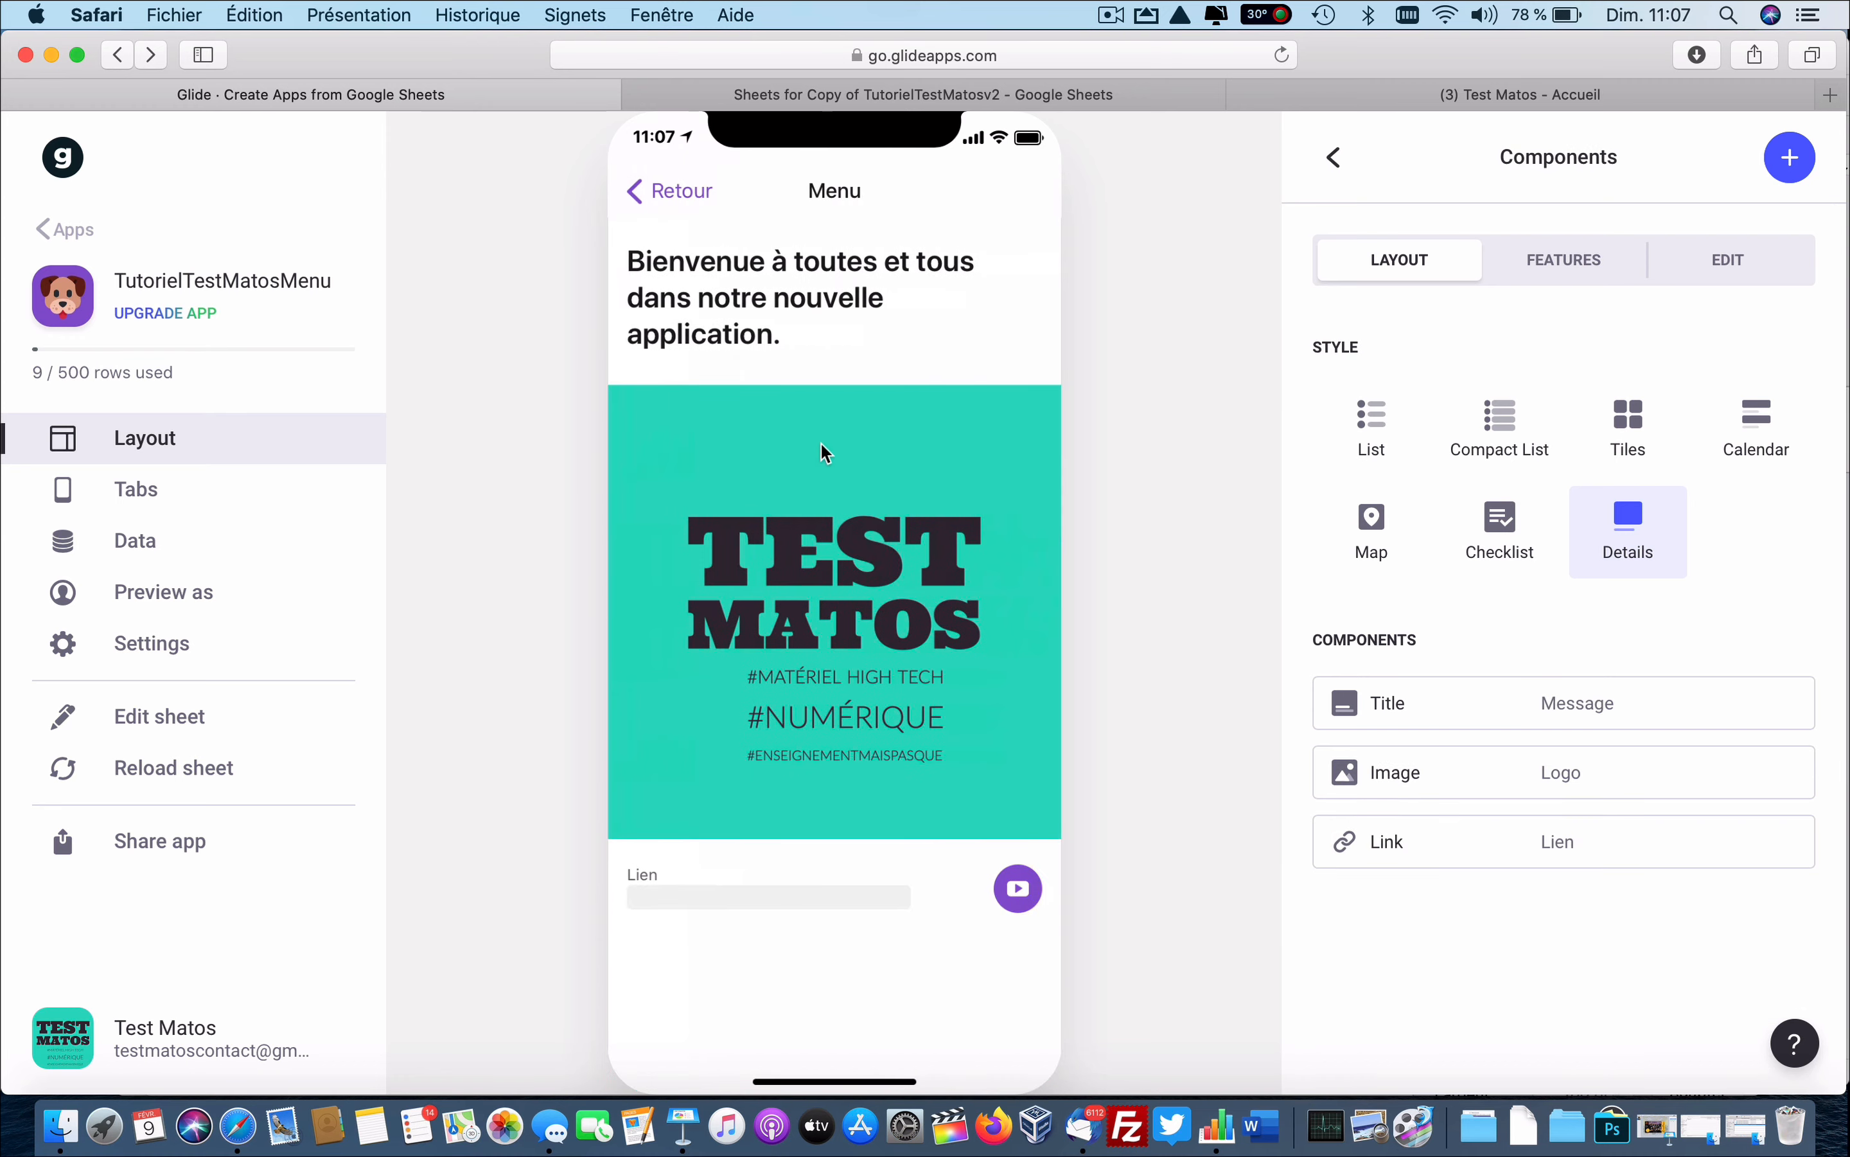
click(672, 190)
click(825, 622)
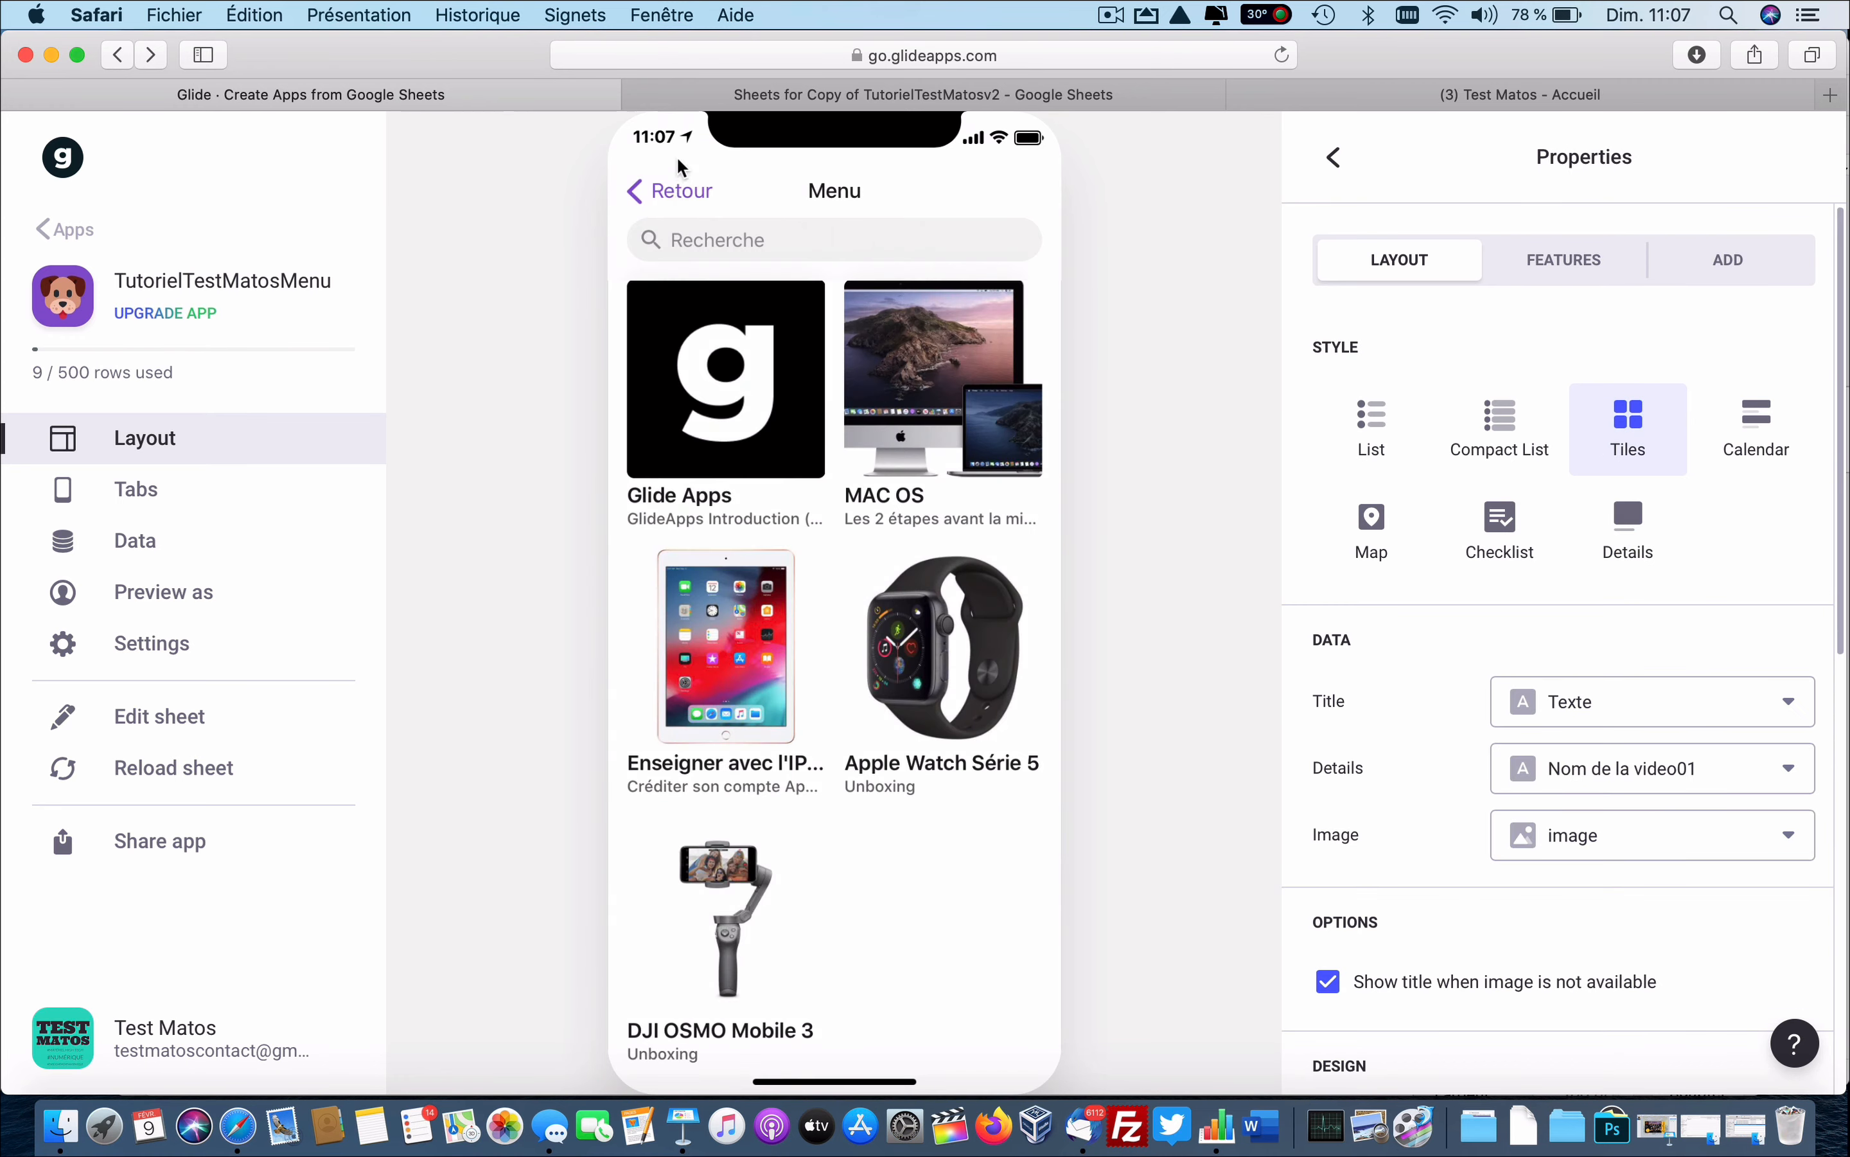
click(673, 191)
click(758, 727)
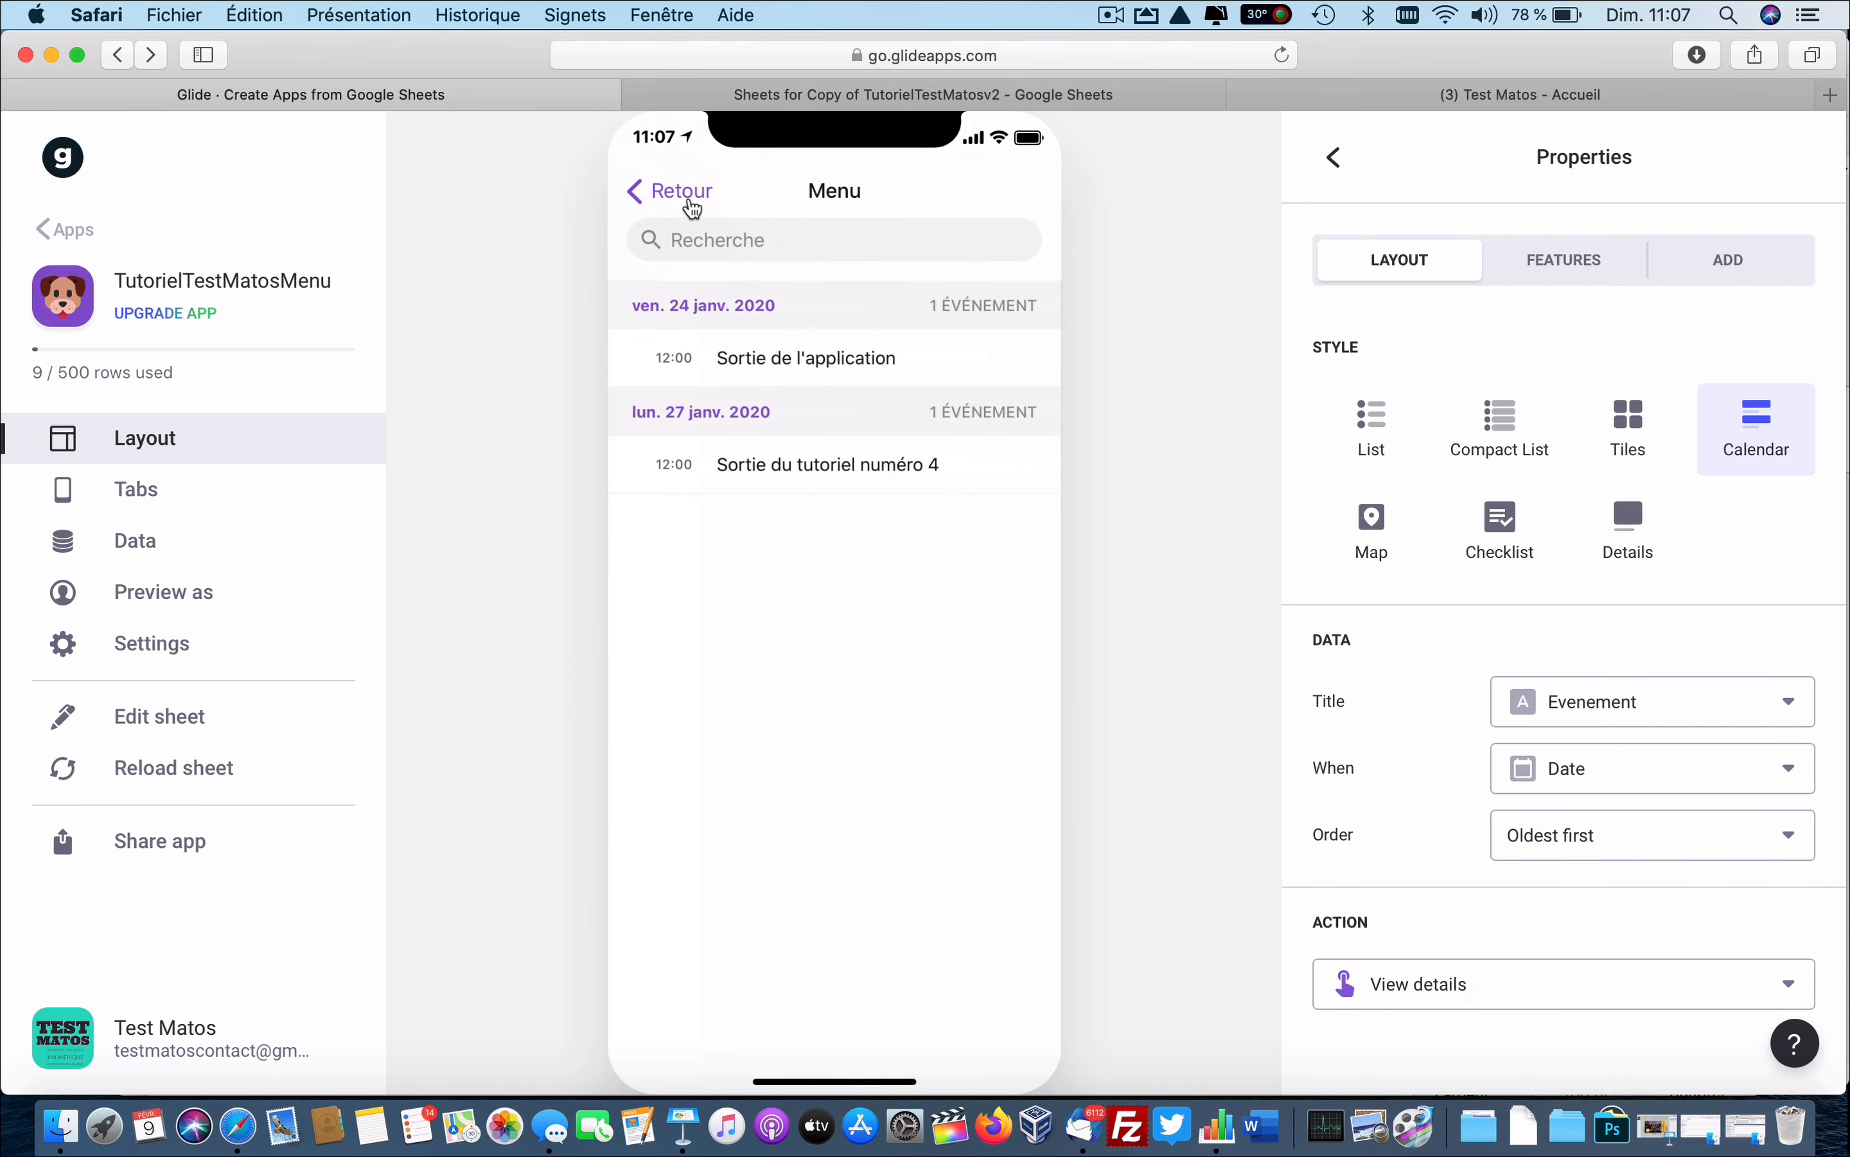
click(690, 202)
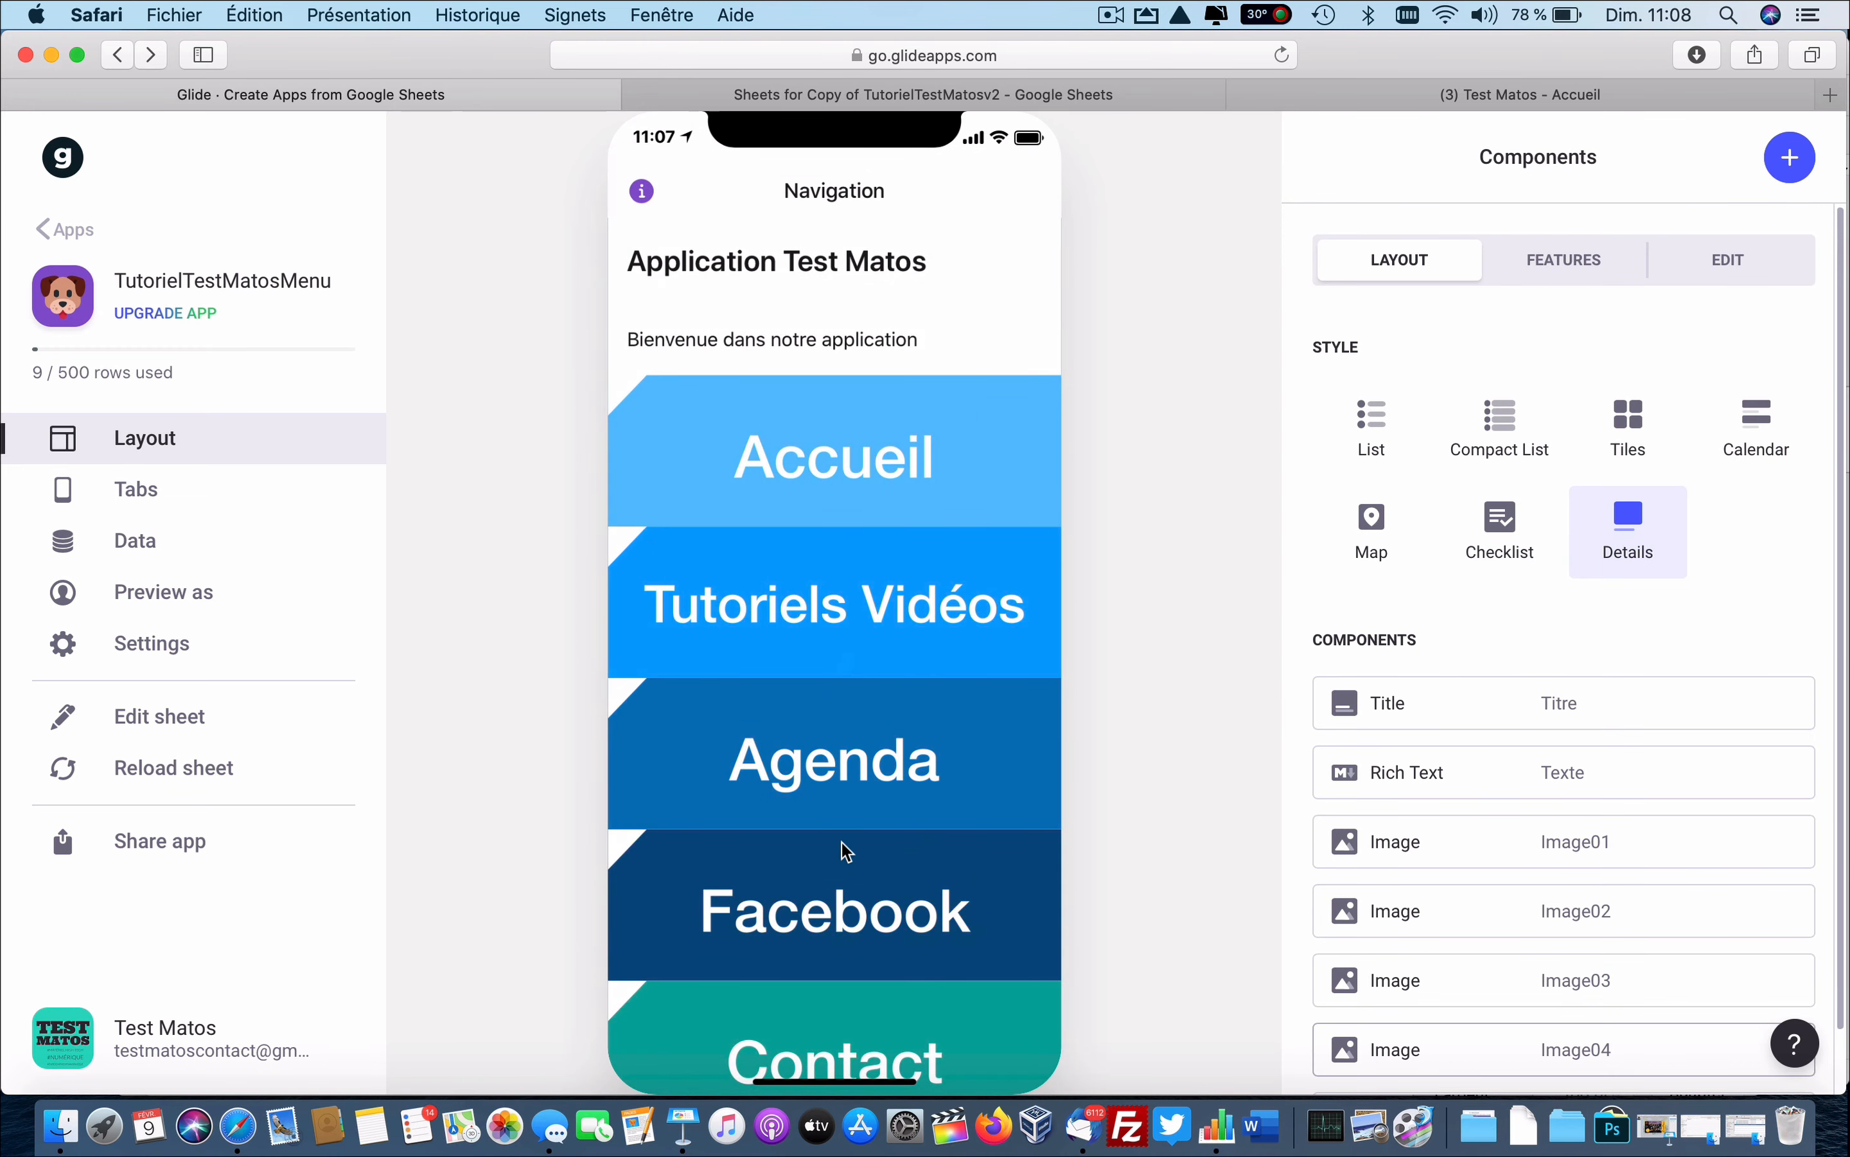
scroll(843, 855, down, 2)
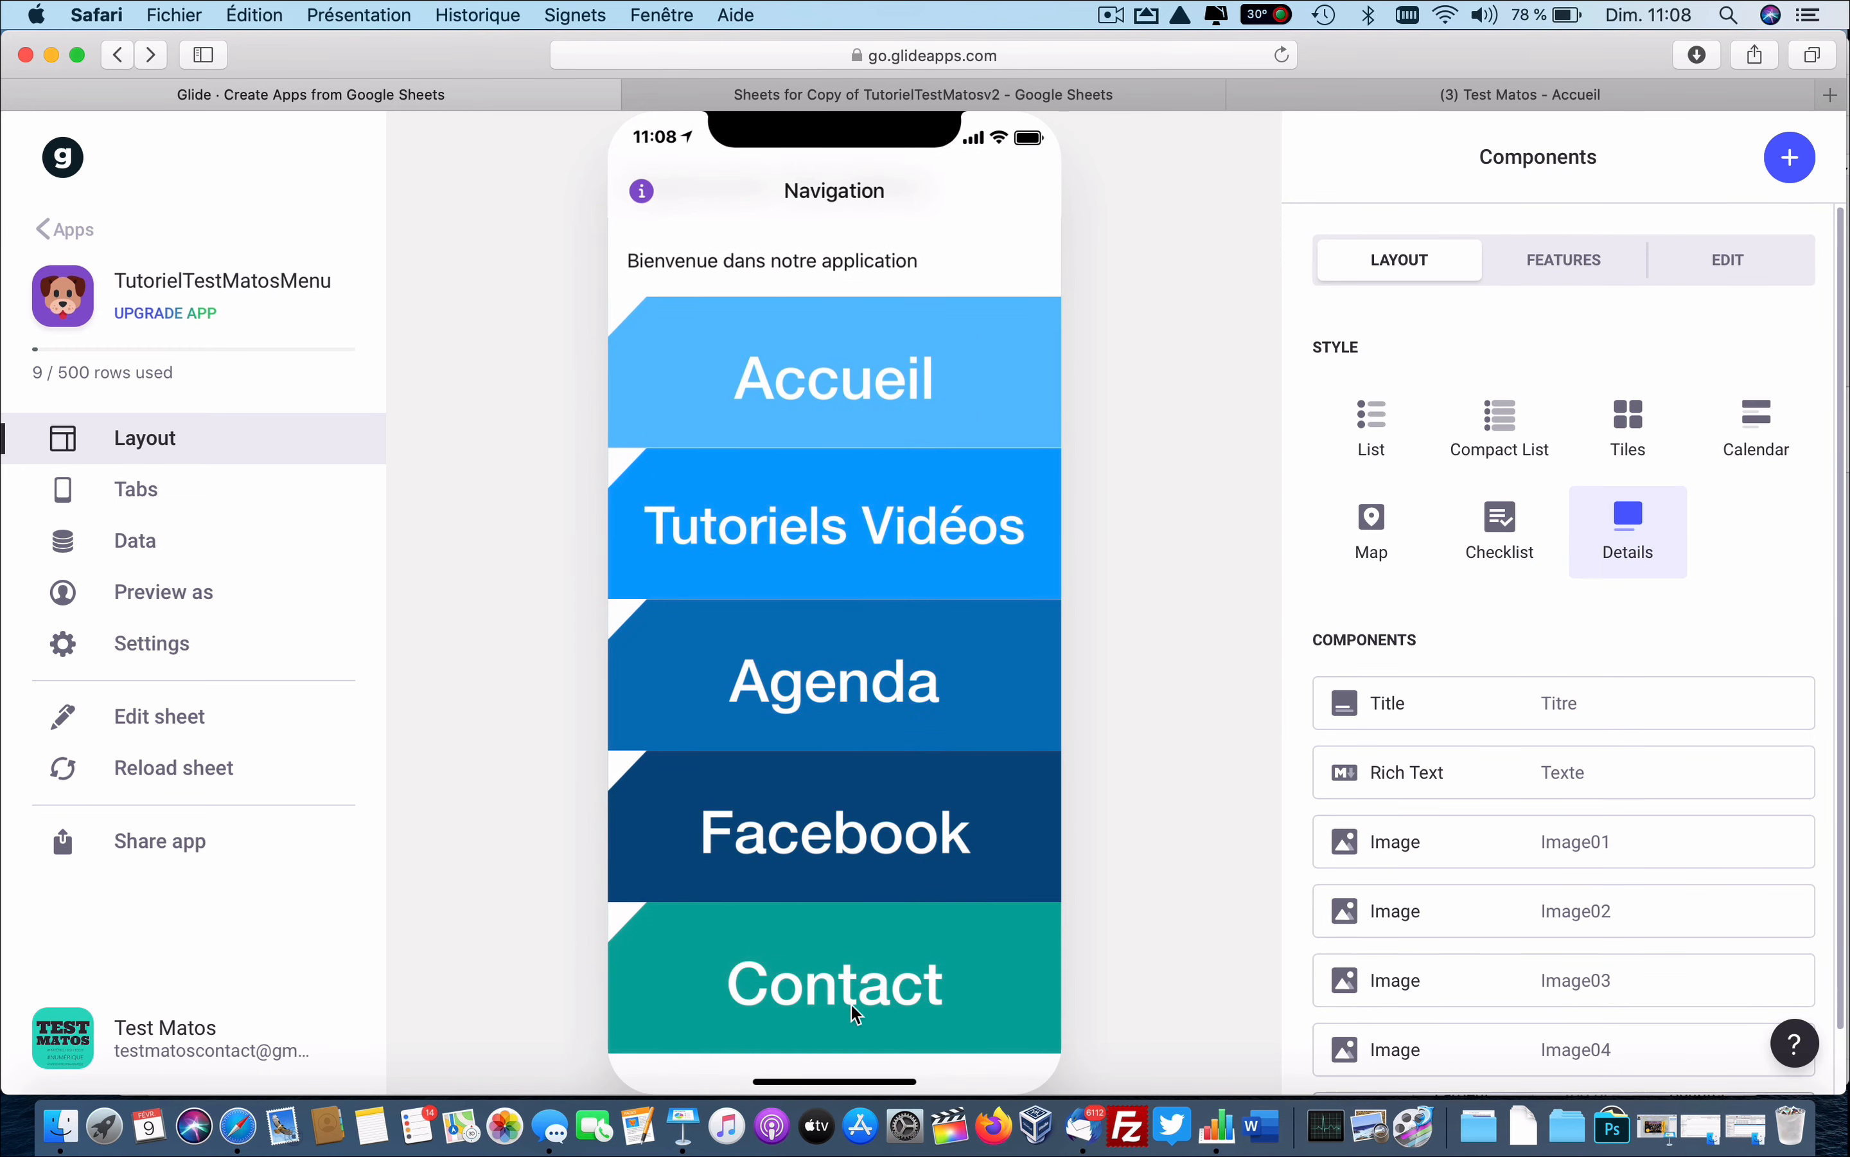
click(840, 382)
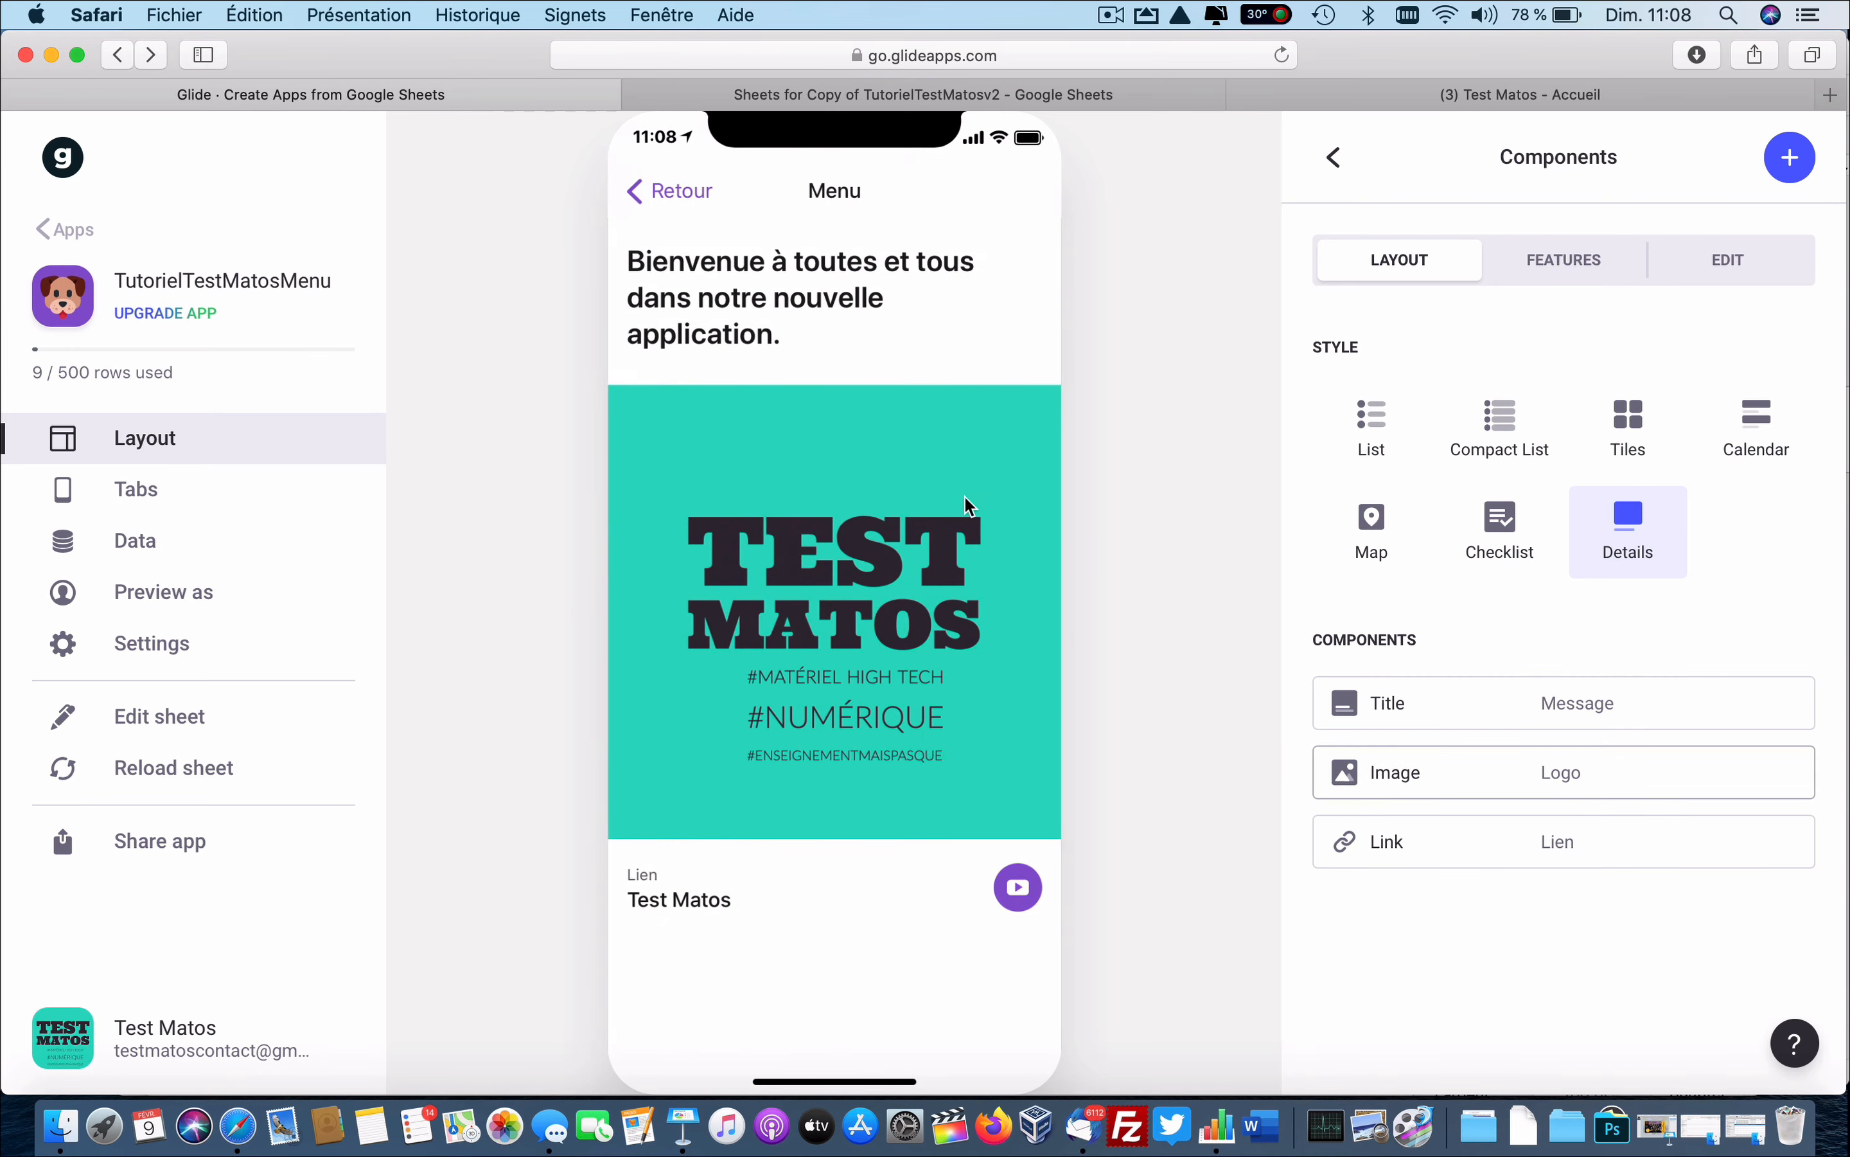
click(683, 196)
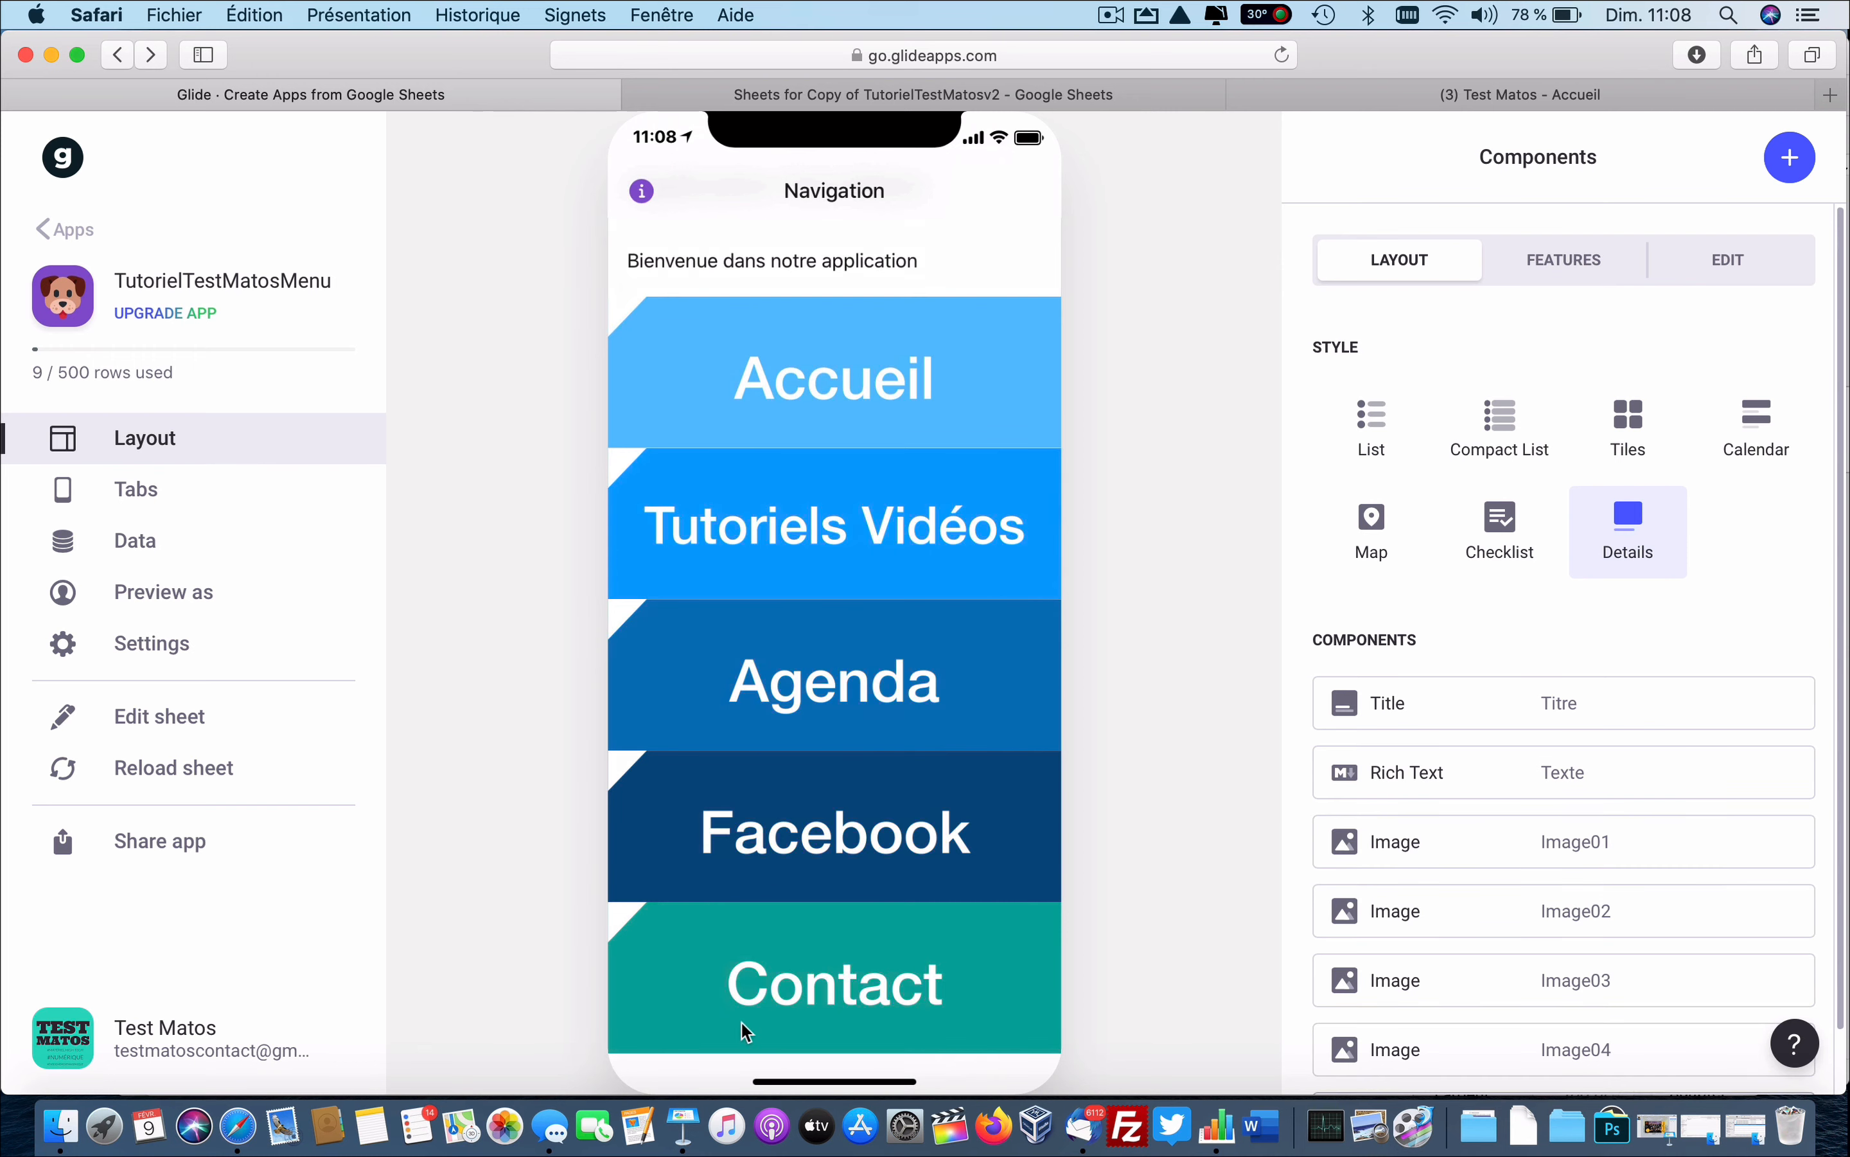